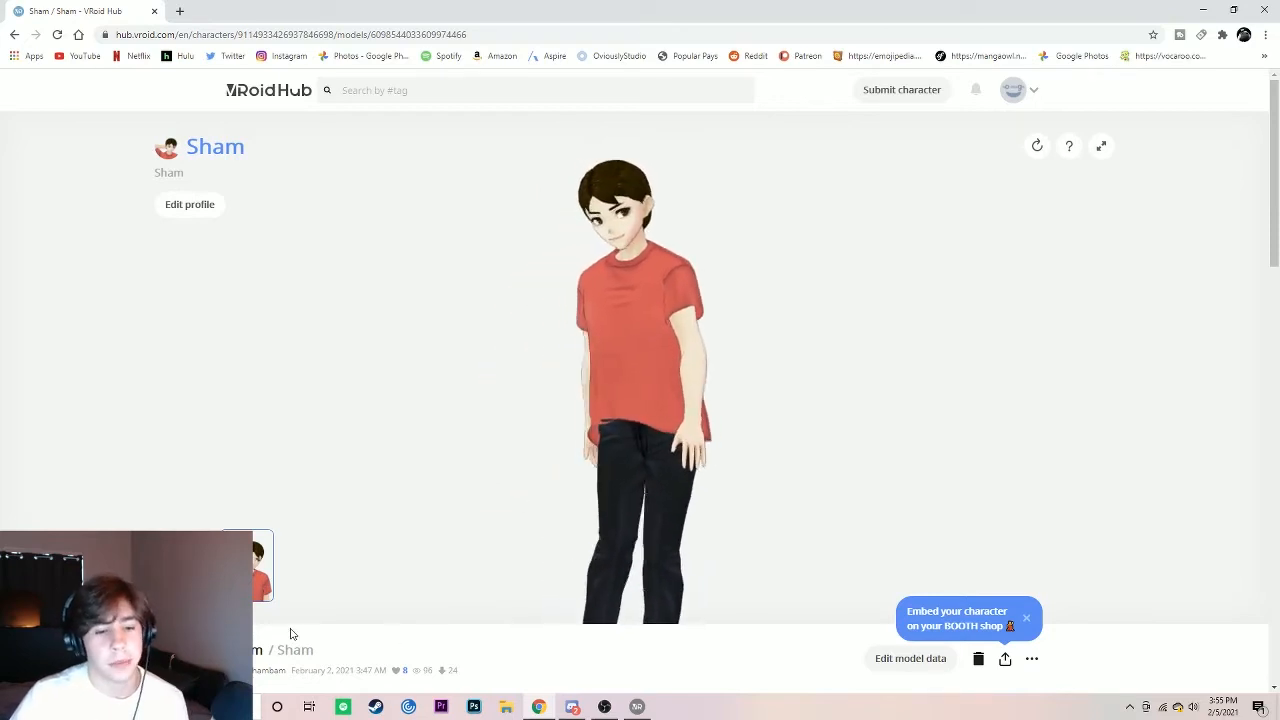
drag(559, 242, 1091, 260)
drag(520, 340, 1035, 337)
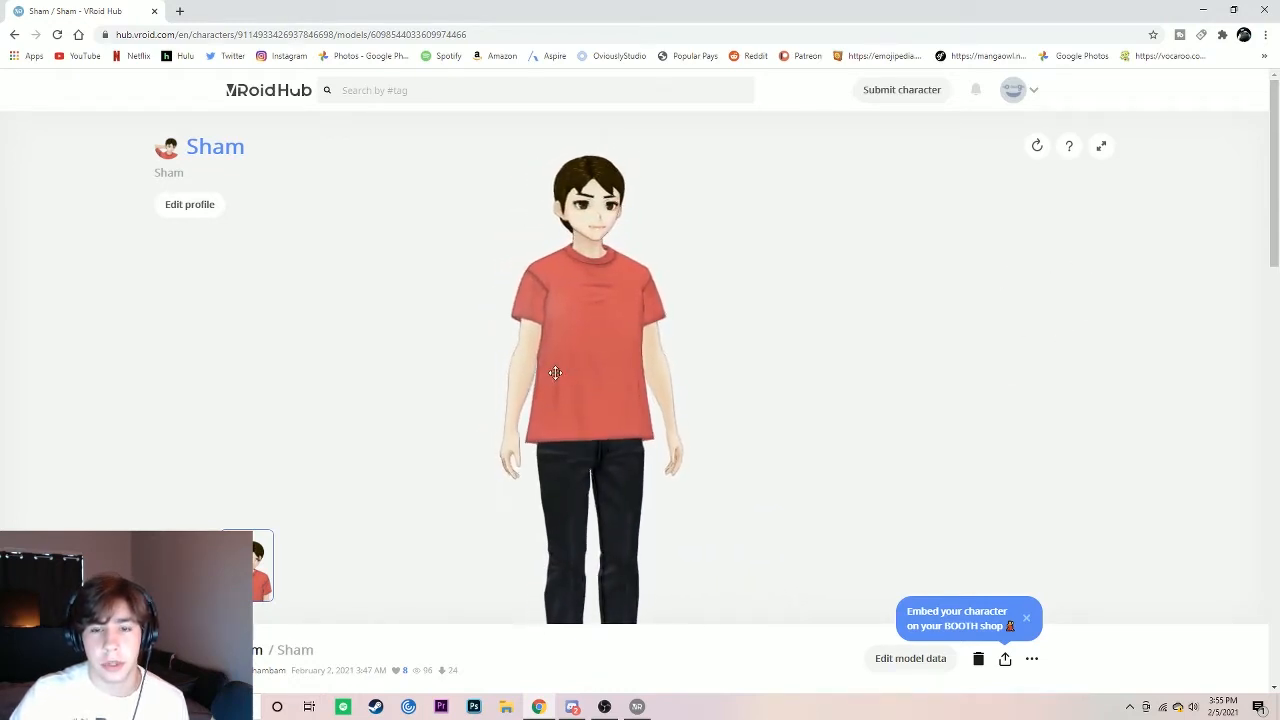
mouse_move(554, 369)
mouse_down()
mouse_move(610, 383)
mouse_move(554, 380)
mouse_up()
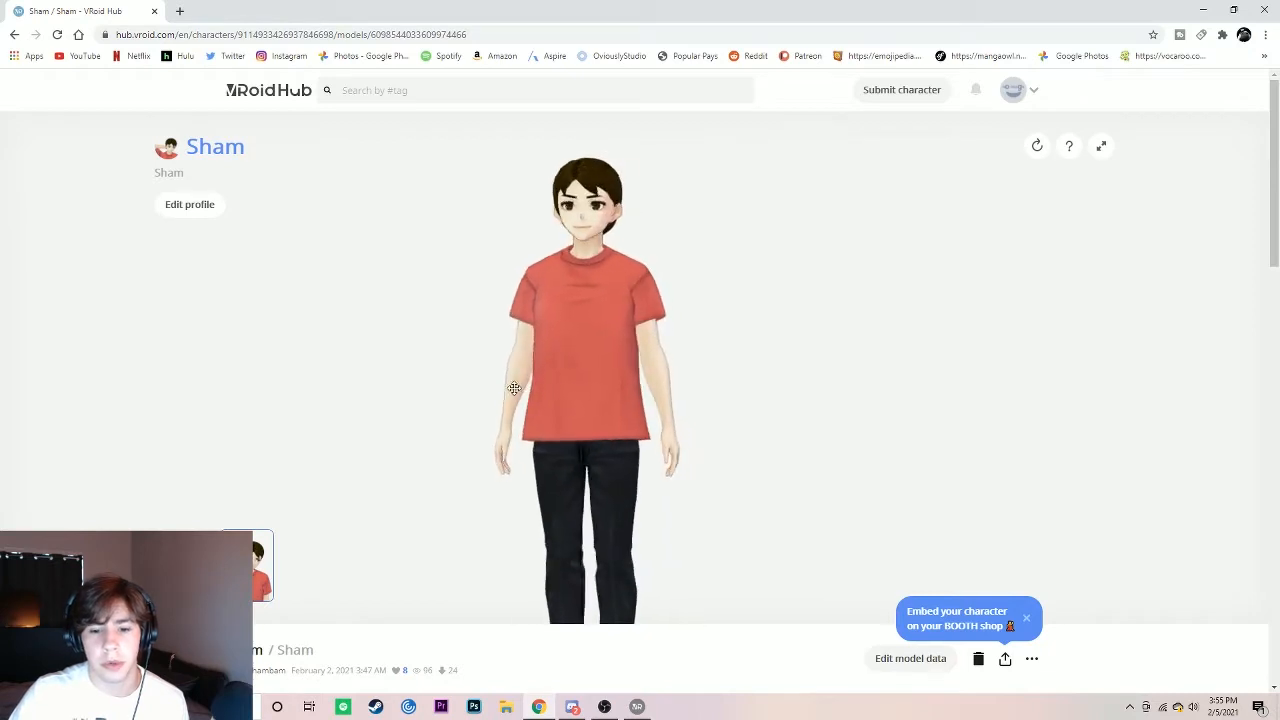
Step: Switch to VRoid Studio and create a new avatar from the male model type
click(637, 706)
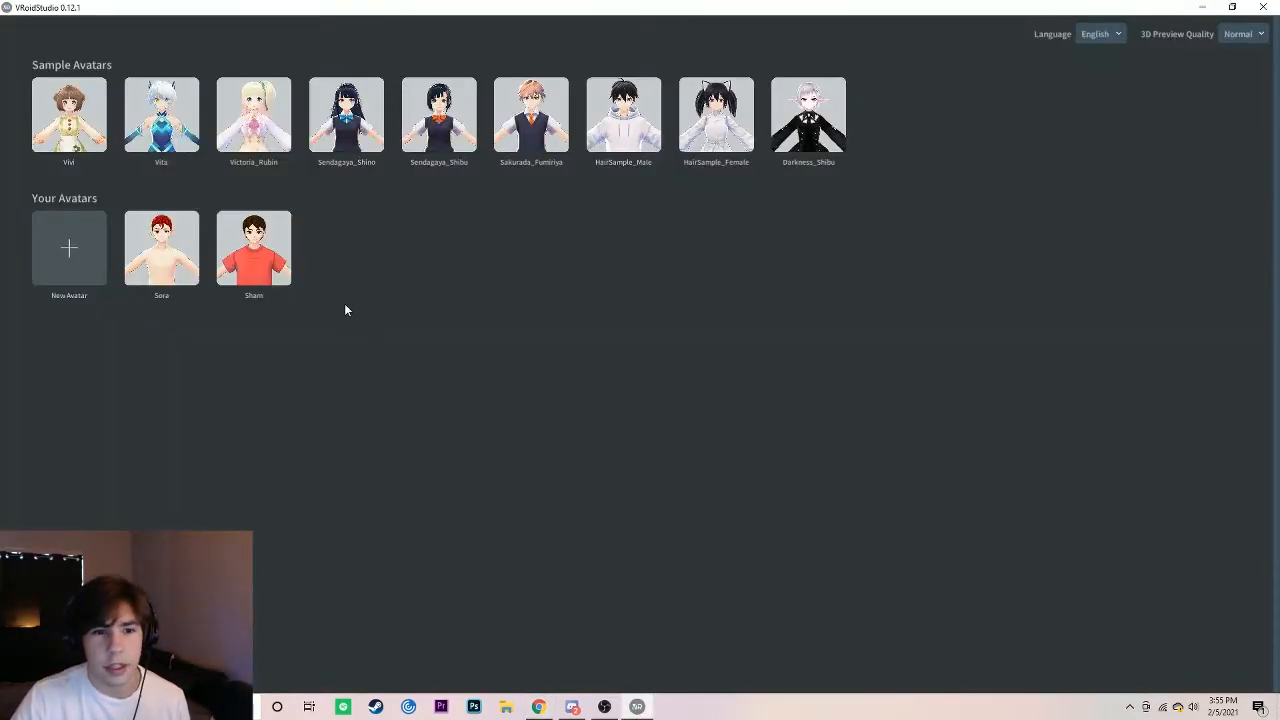
click(71, 251)
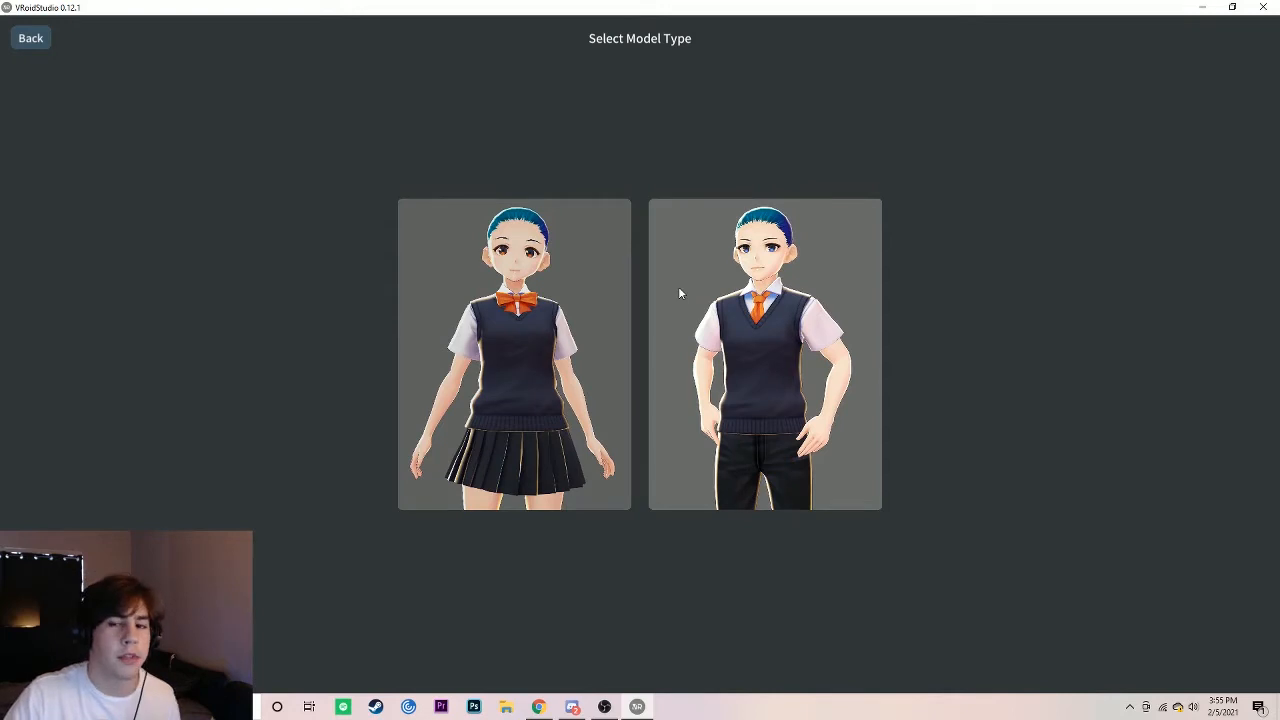
click(756, 347)
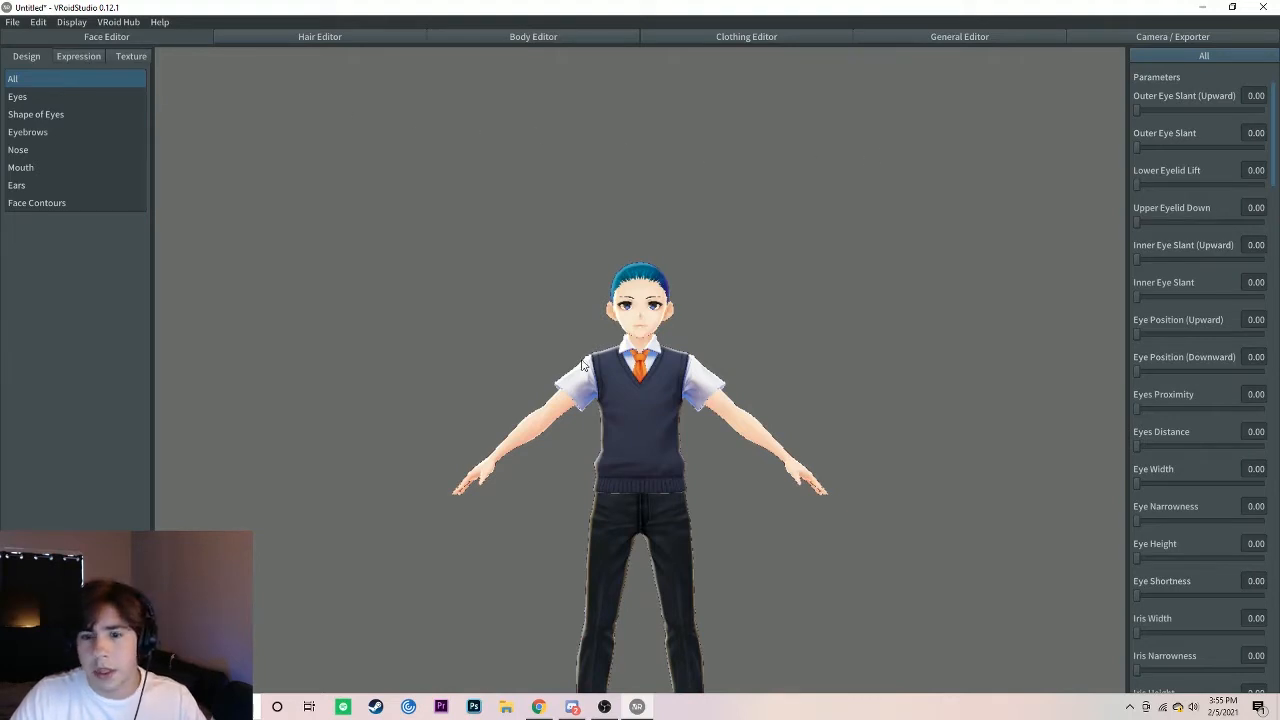
Step: Examine the new base avatar's body from different angles and its face up close
scroll(633, 356, up, 1)
scroll(633, 351, up, 5)
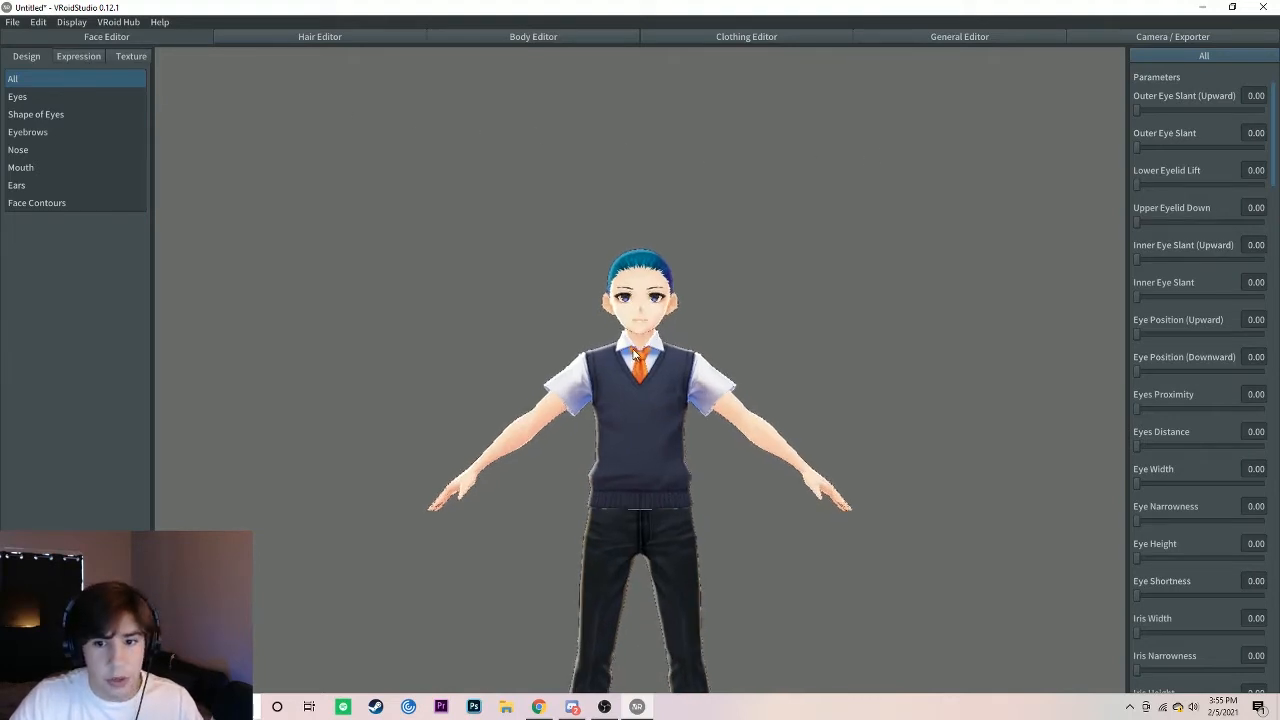
scroll(631, 338, down, 5)
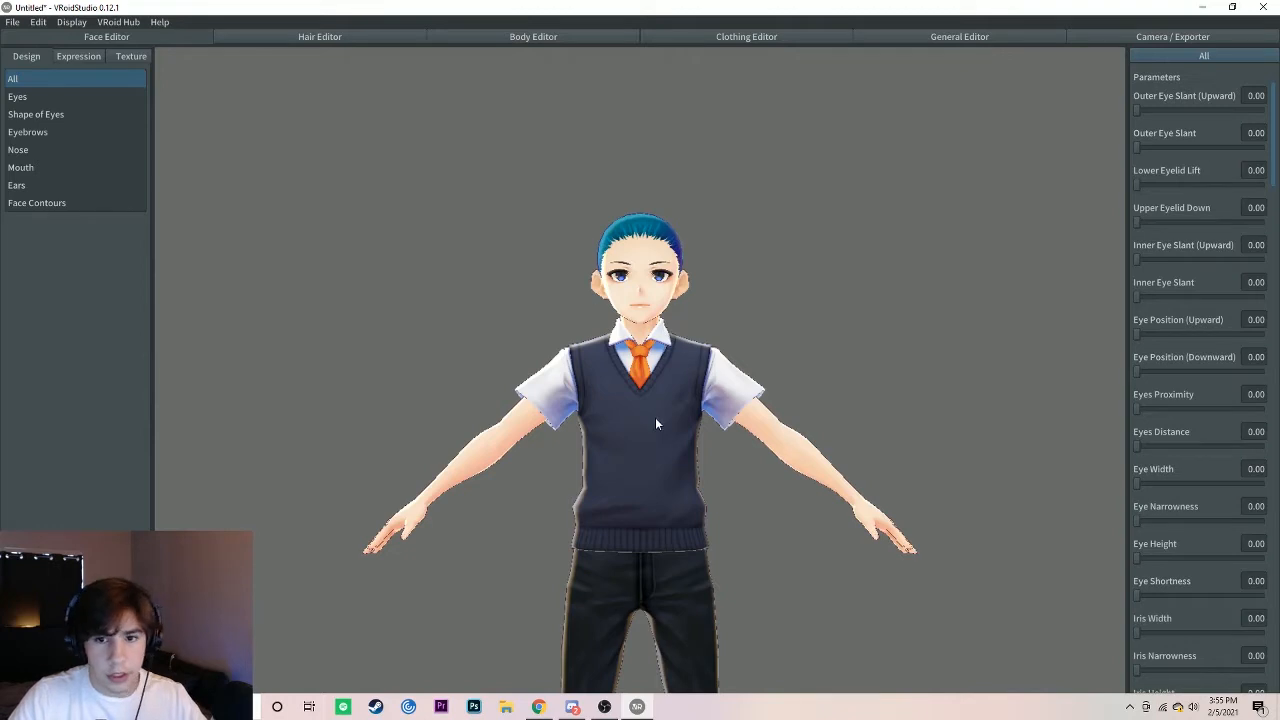
mouse_move(664, 310)
right_down()
mouse_move(677, 269)
mouse_move(647, 342)
mouse_move(664, 311)
right_up()
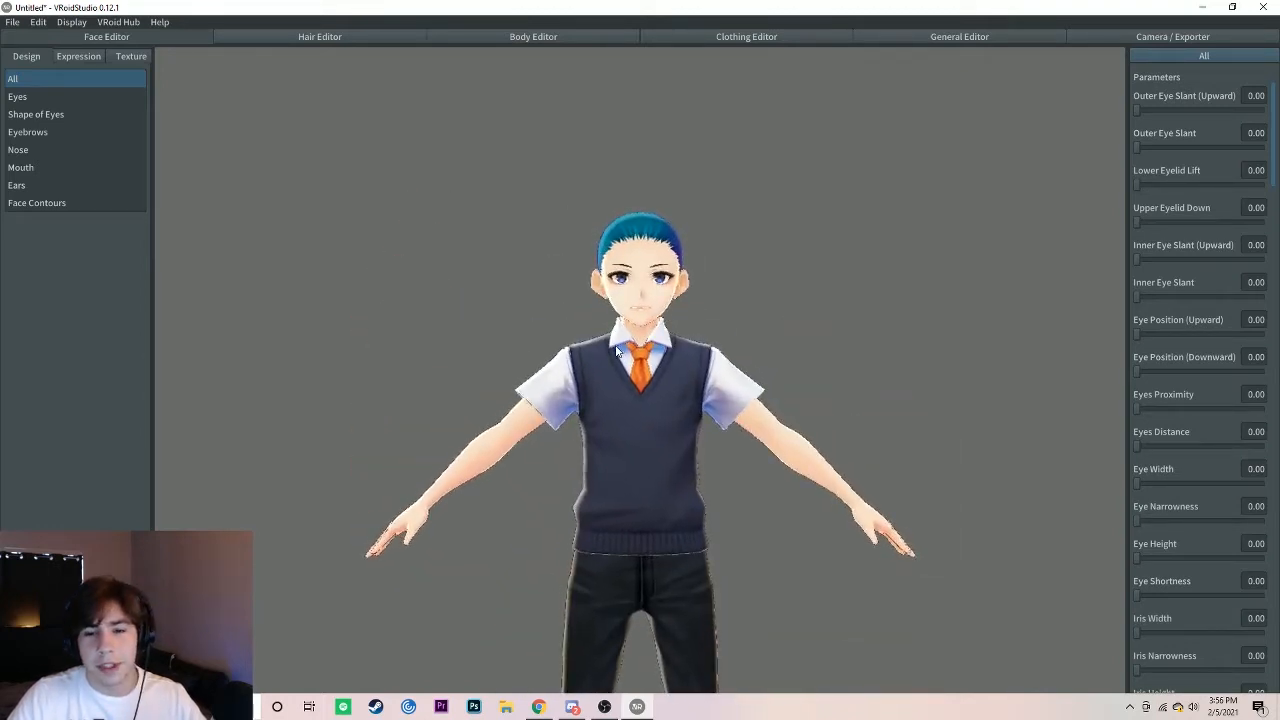
scroll(645, 307, down, 1)
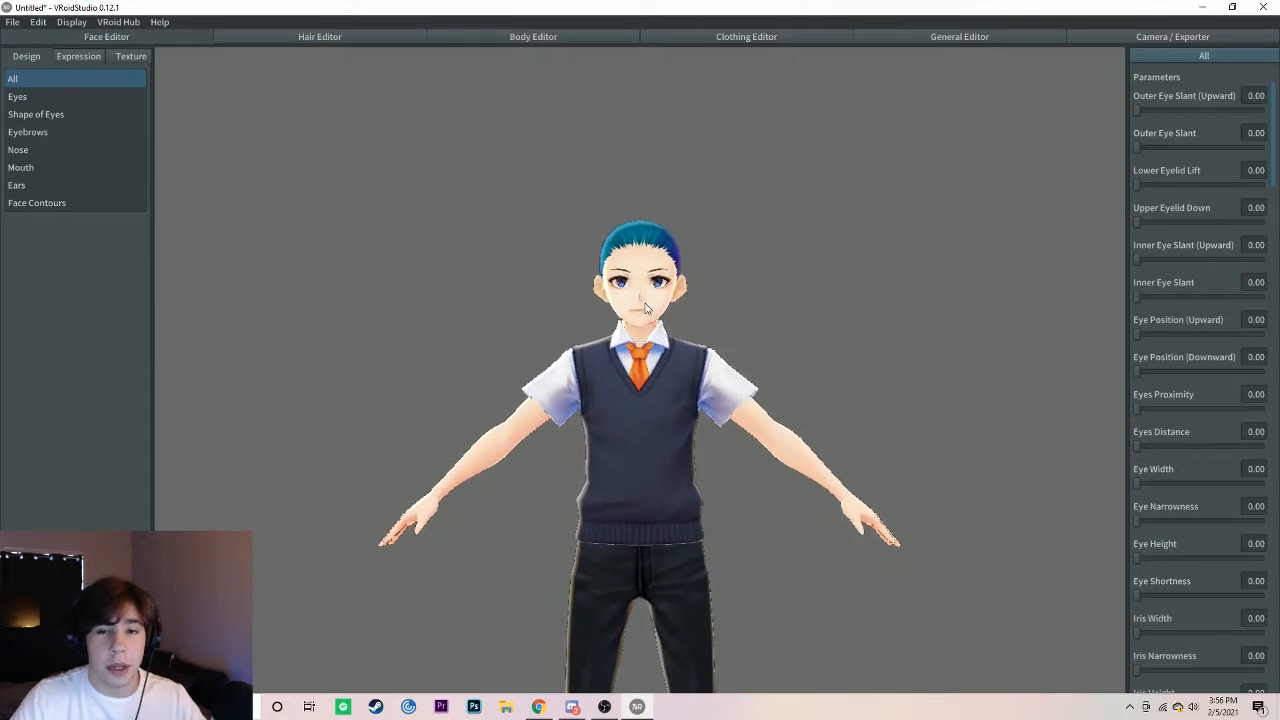
scroll(645, 307, down, 1)
right_drag(624, 348, 883, 343)
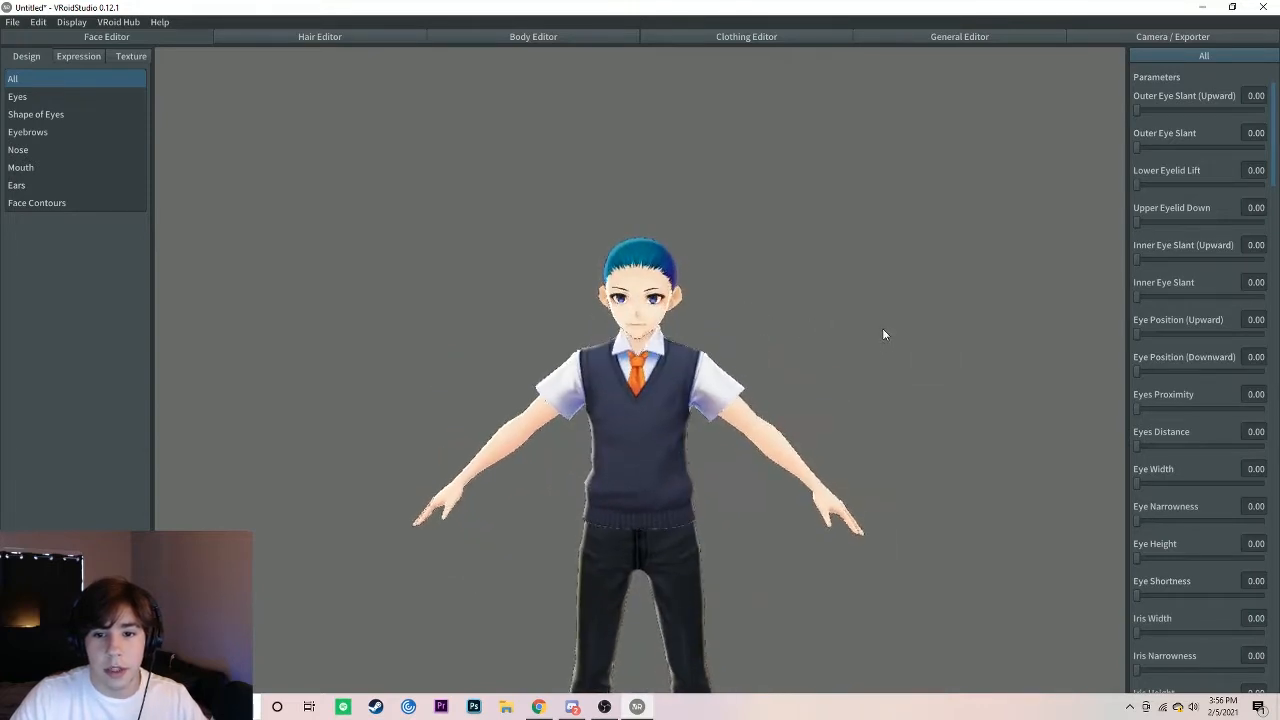
middle_drag(716, 336, 772, 300)
middle_drag(700, 265, 647, 303)
scroll(653, 344, up, 1)
scroll(655, 345, up, 5)
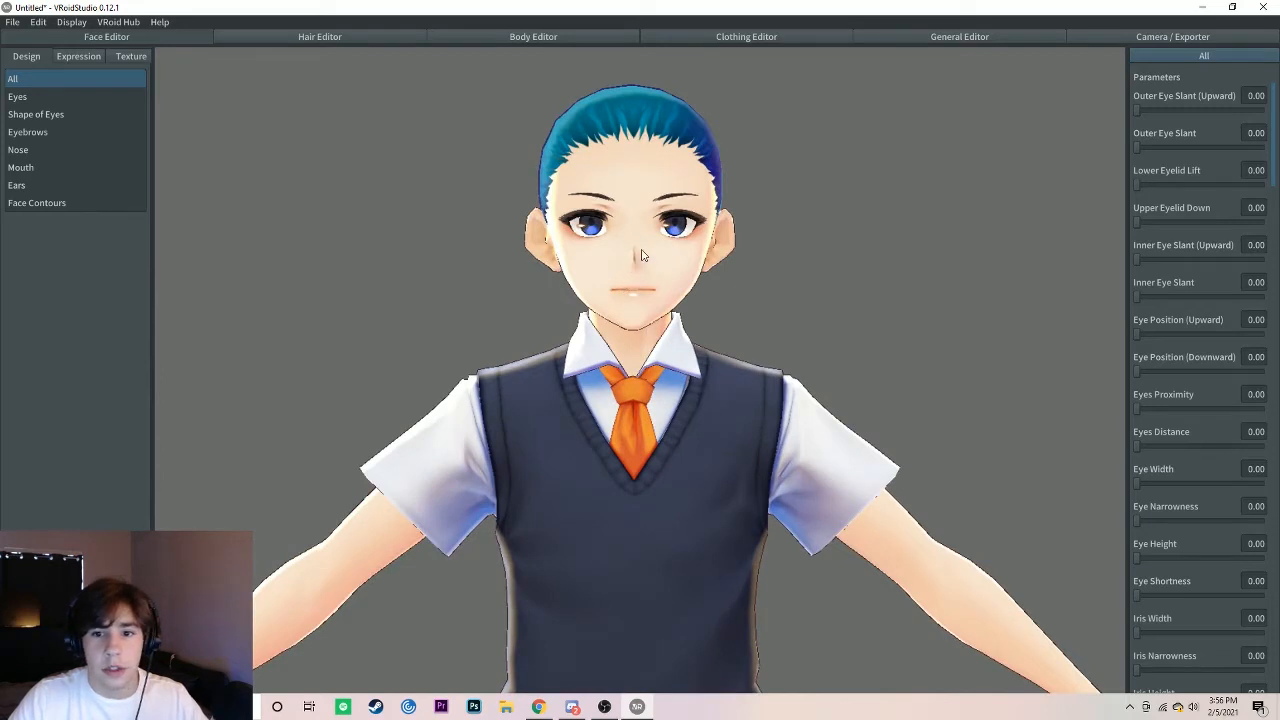
middle_drag(620, 292, 620, 326)
scroll(621, 327, up, 1)
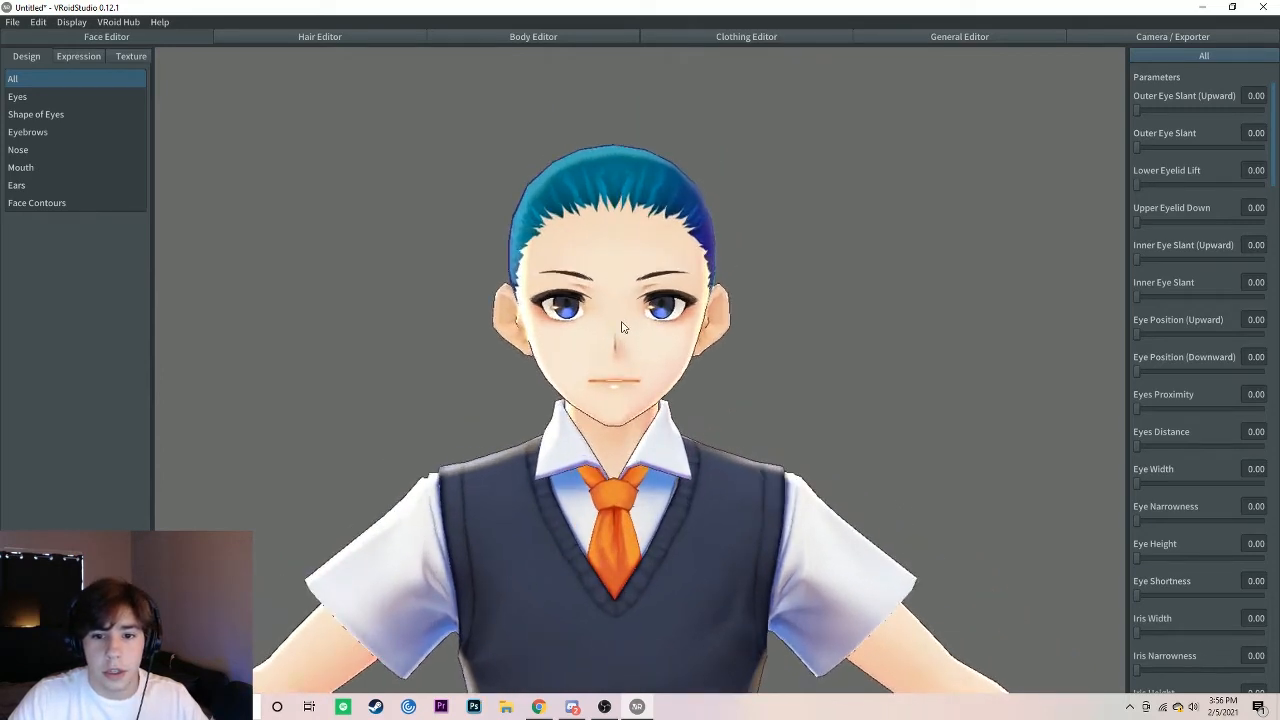
Step: Try the upward eye position, downward eye position and eye proximity at 1.00 each, and reset all three to 0.00
click(50, 97)
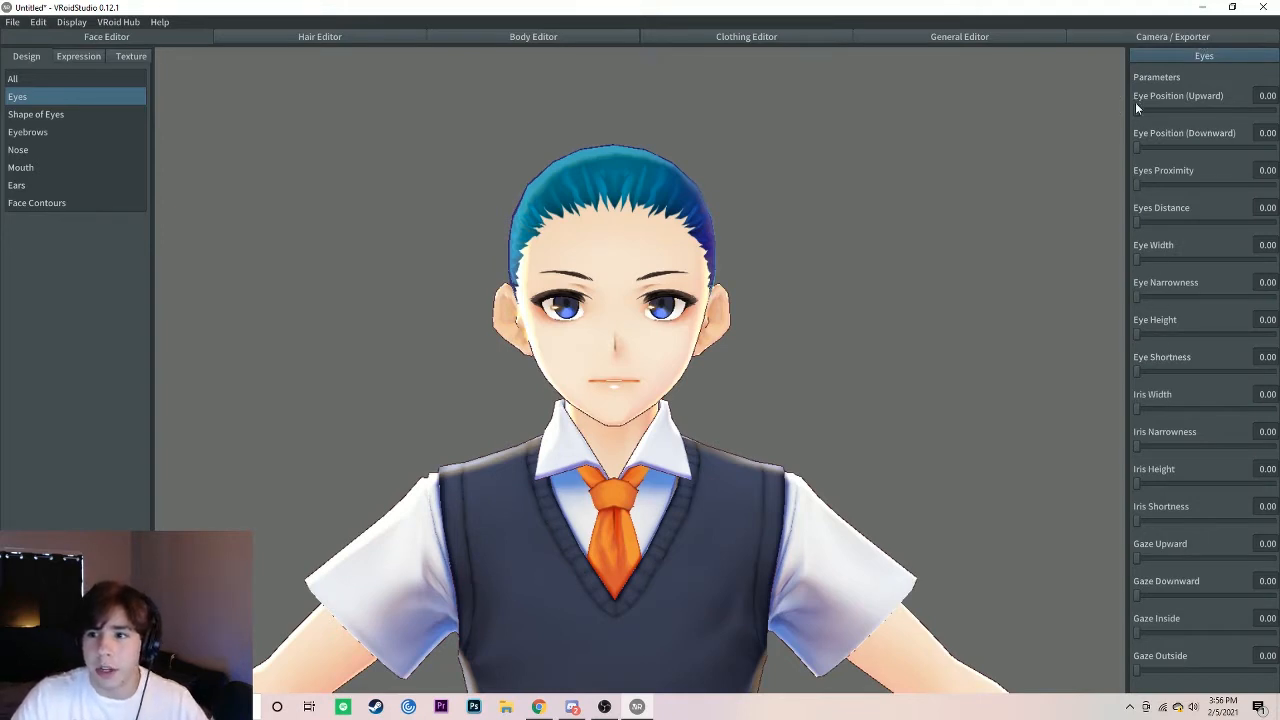
drag(1138, 113, 1276, 111)
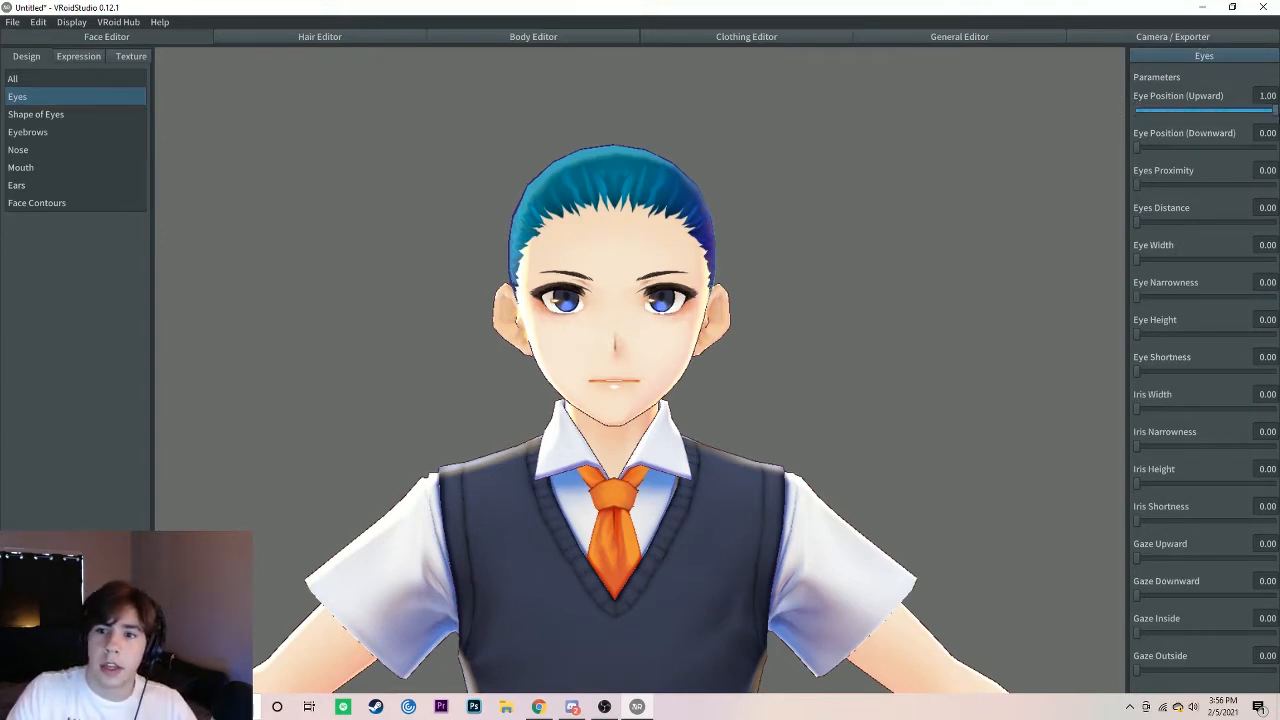
drag(1146, 147, 1276, 147)
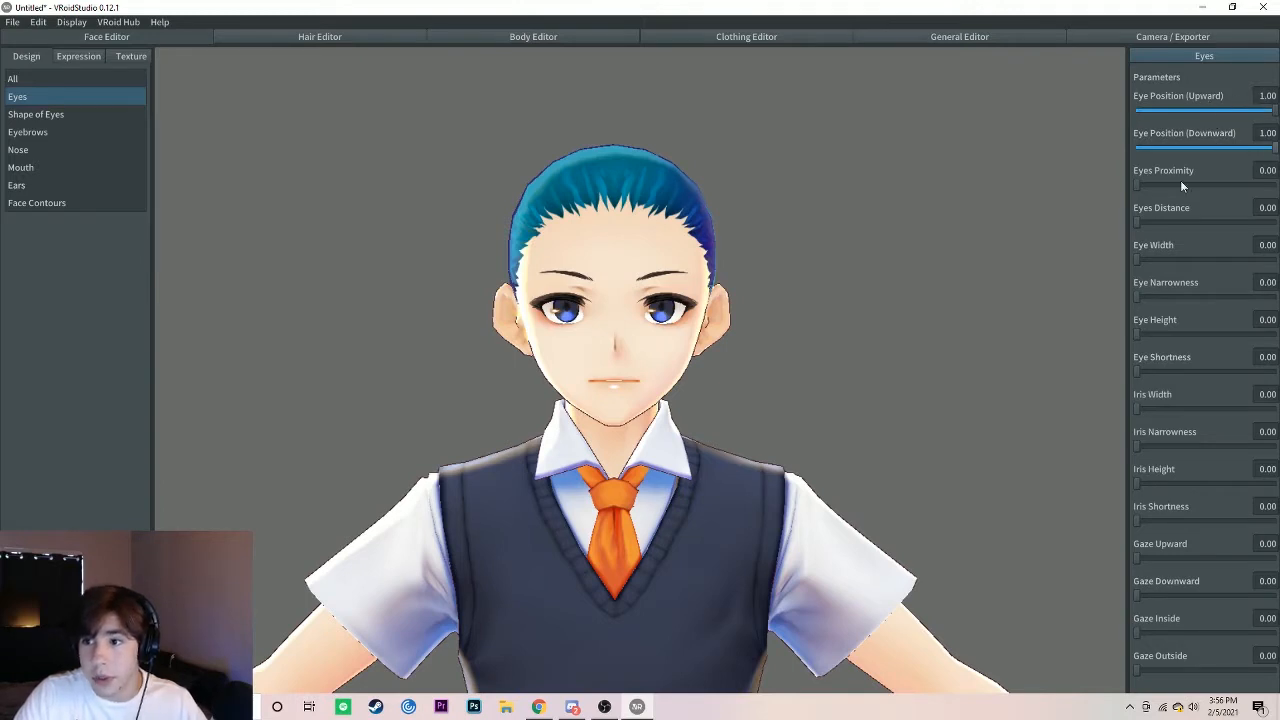
drag(1137, 184, 1273, 184)
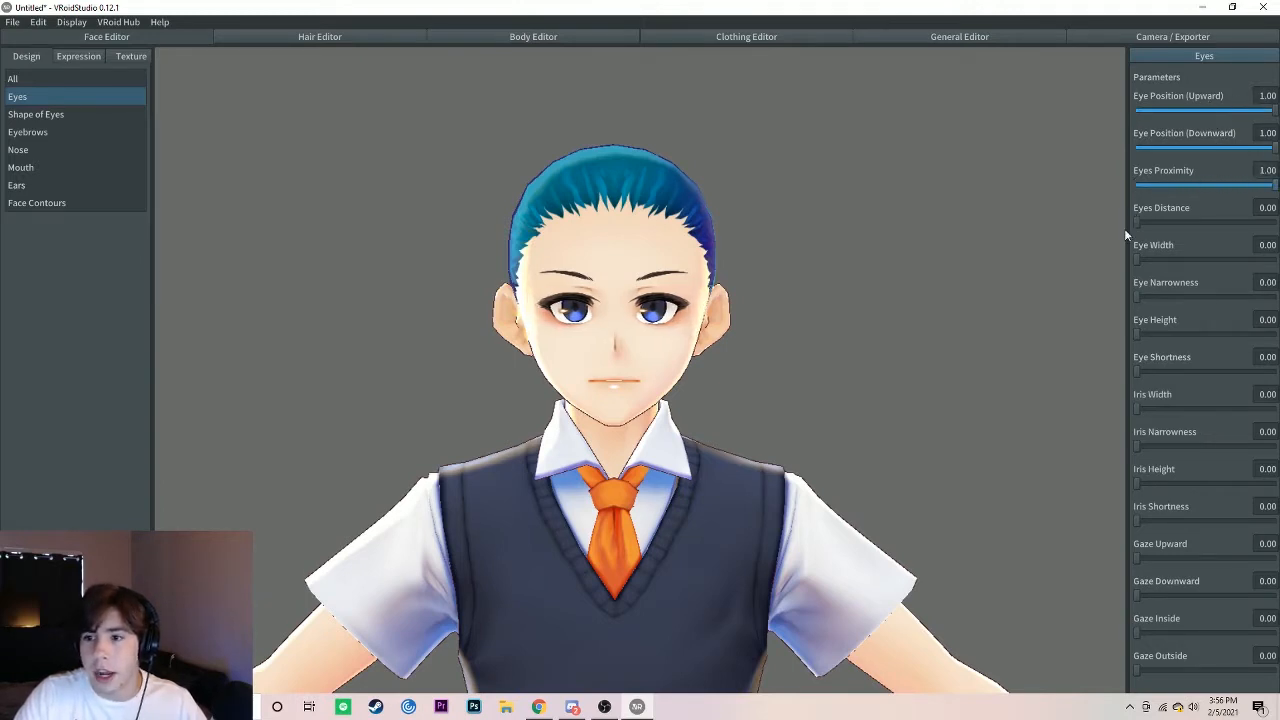
drag(1136, 221, 1106, 239)
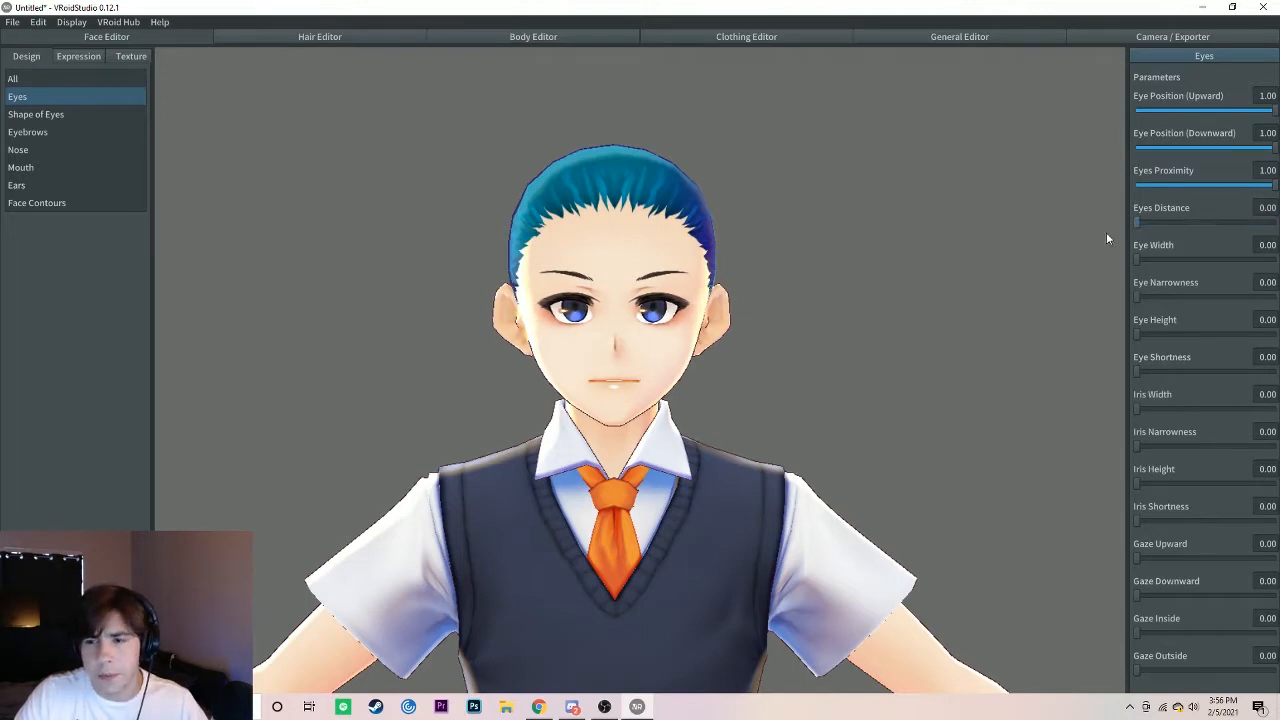
drag(1270, 187, 1129, 177)
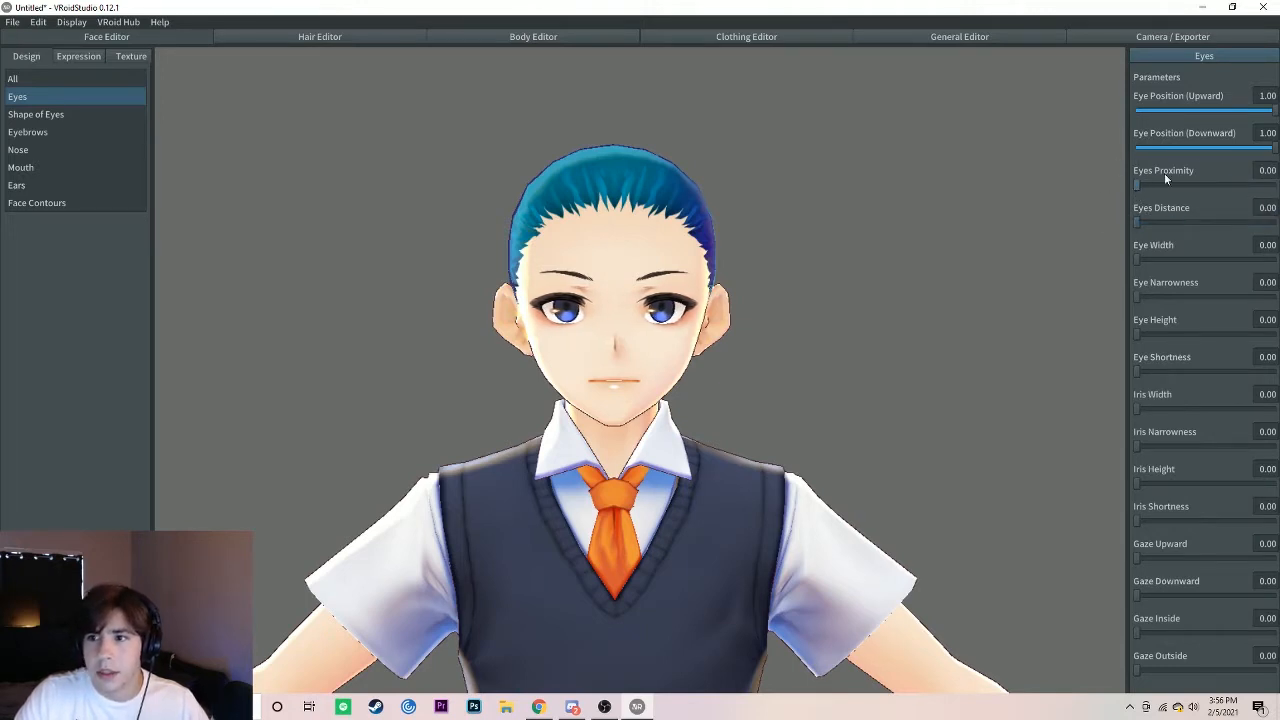
drag(1273, 148, 1120, 160)
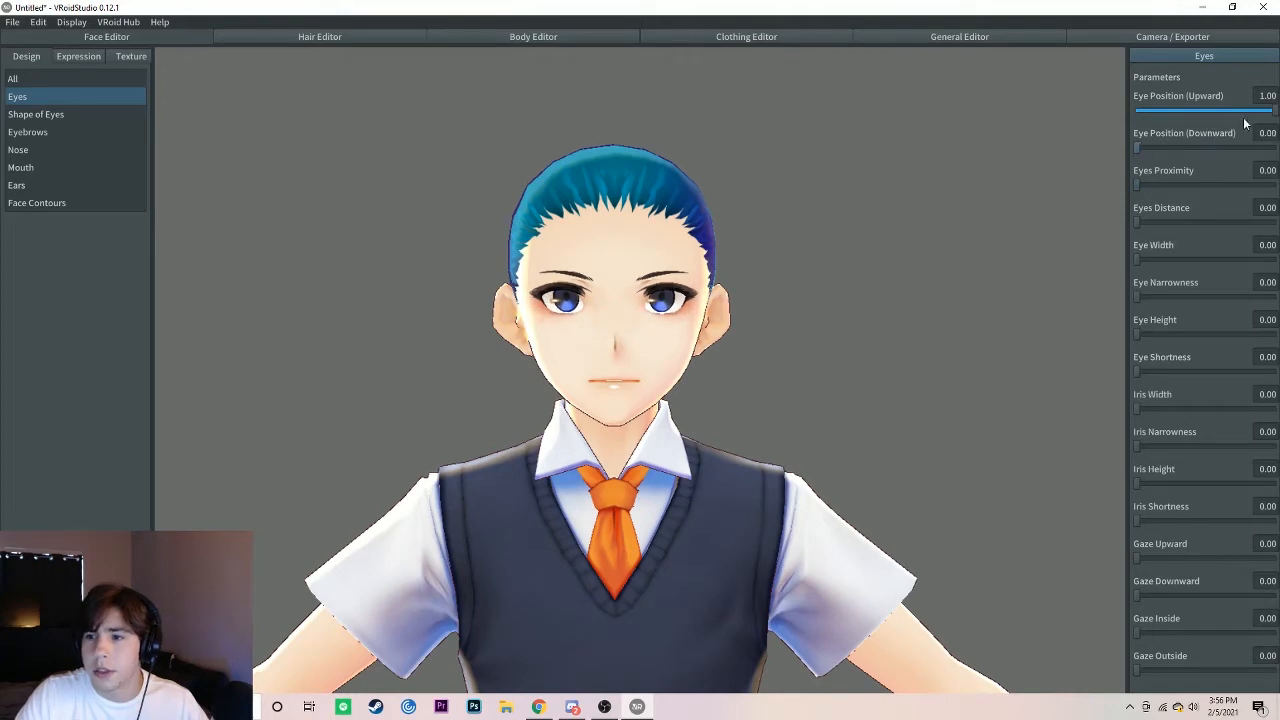
drag(1276, 112, 1120, 121)
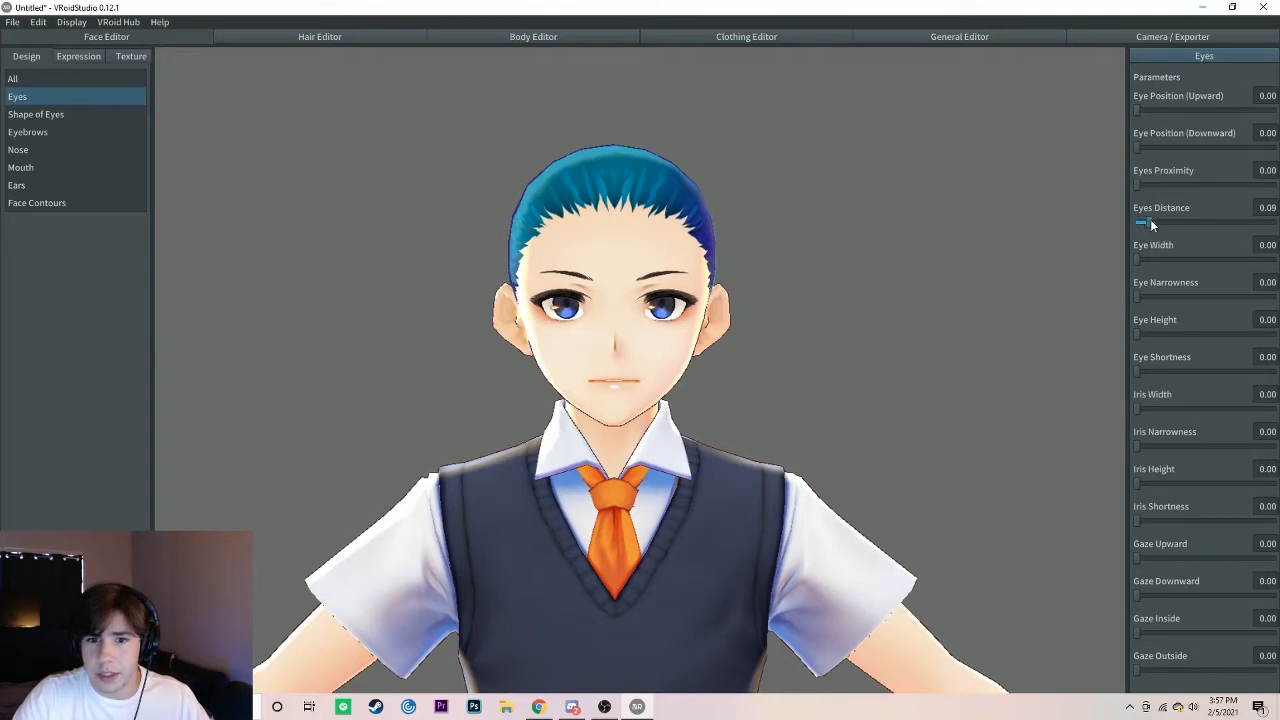
Step: Adjust the eyes: set Eyes Proximity to 0.11, Eye Narrowness to 0.16, Iris Width to 0.32 and Gaze Downward to 0.18
drag(1140, 189, 1154, 193)
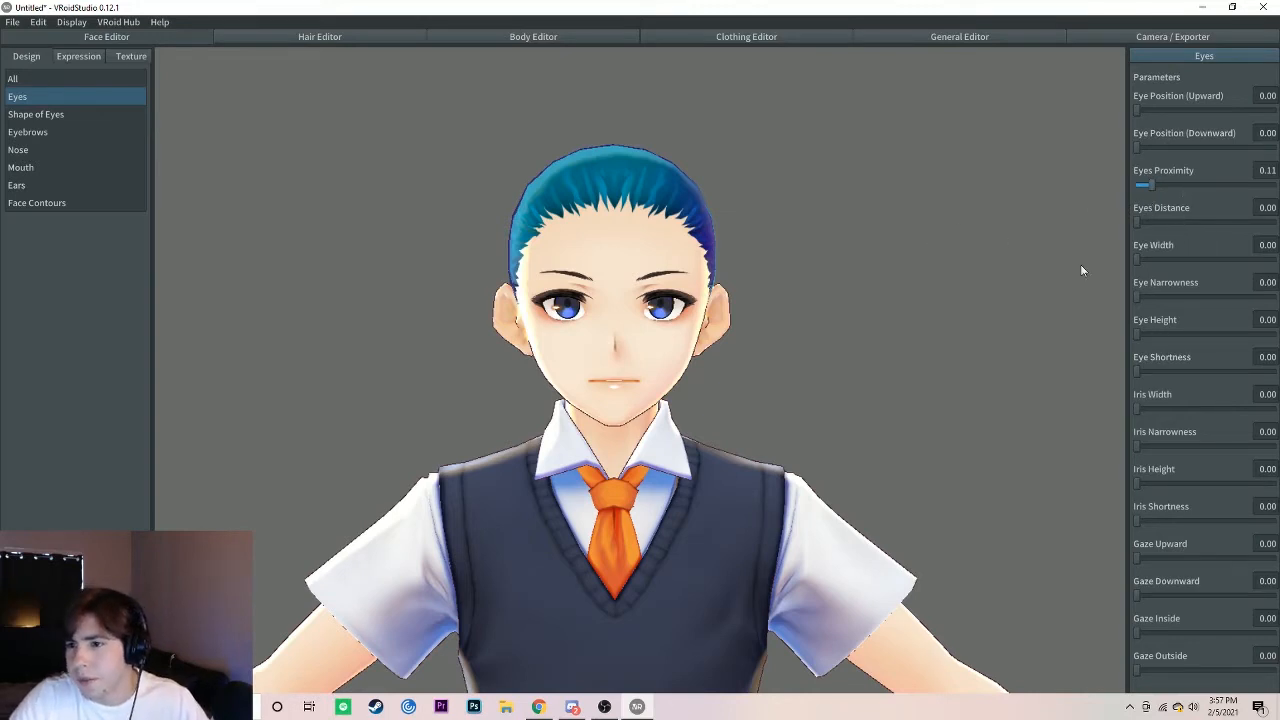
drag(1143, 298, 1169, 299)
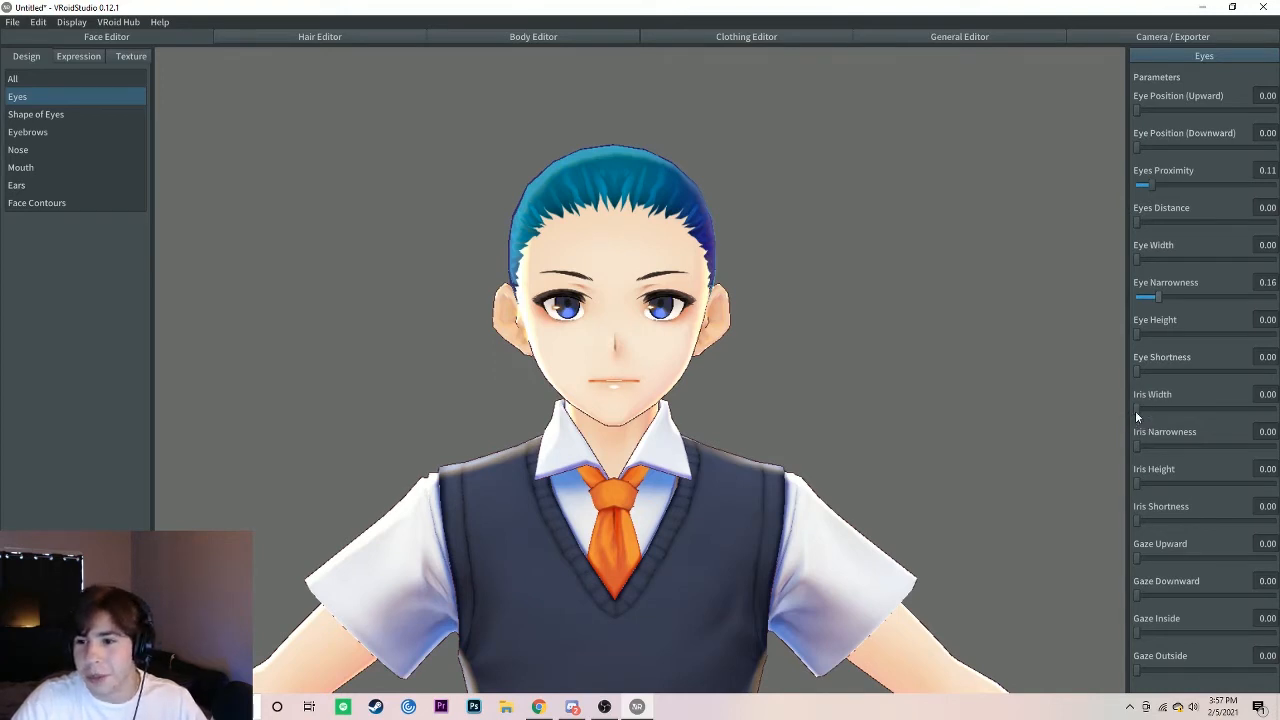
drag(1182, 408, 1166, 399)
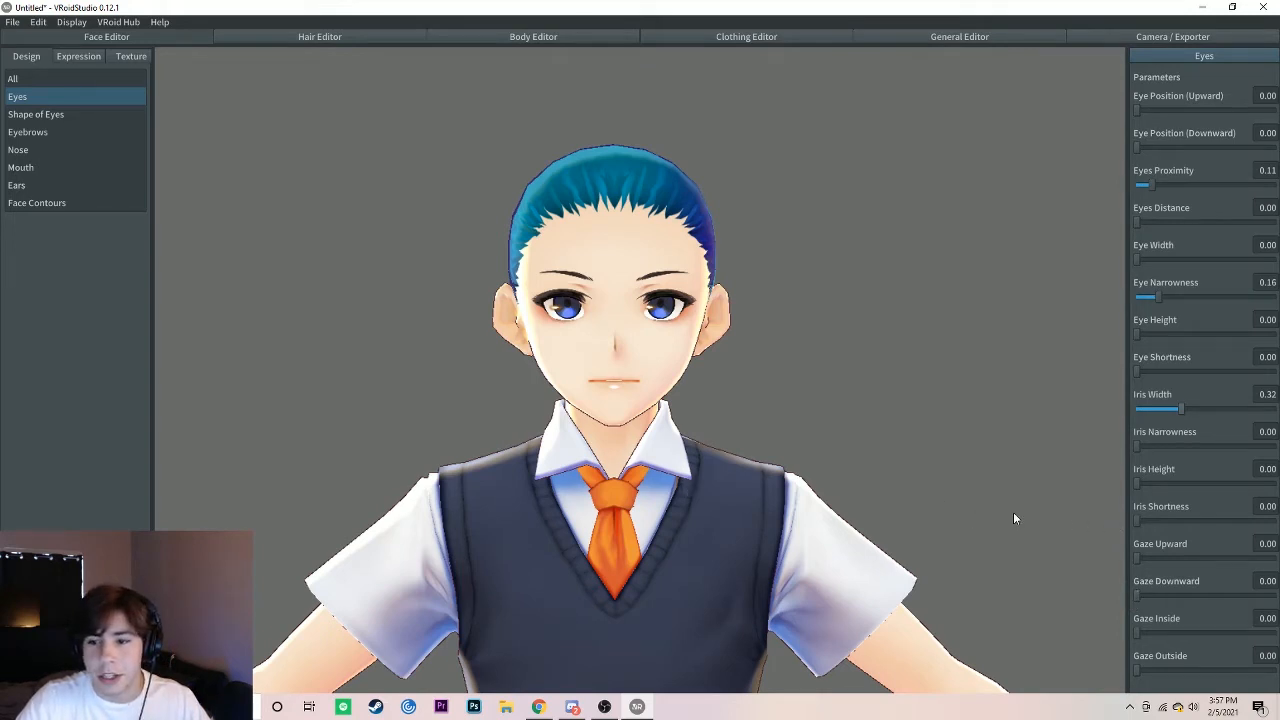
drag(1137, 596, 1165, 597)
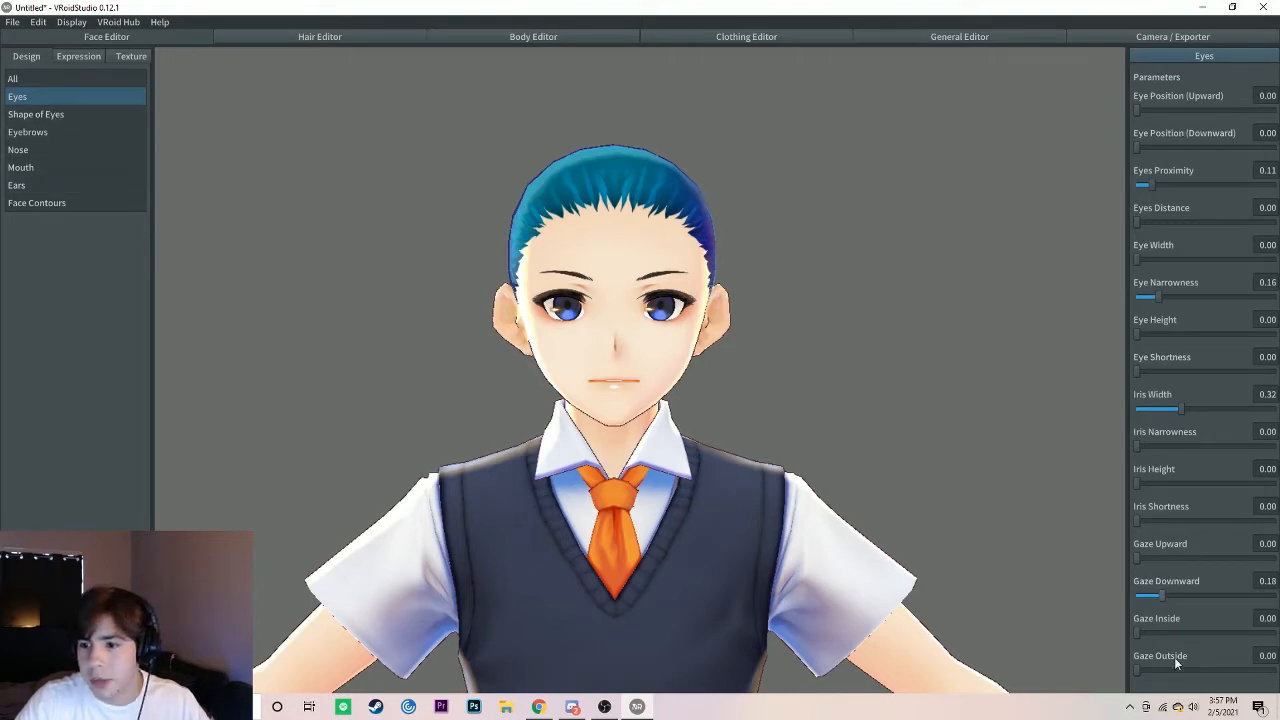
Step: Shape the eyes with an upward outer eye slant of 0.16 and an upward inner eye slant of 0.21
click(38, 116)
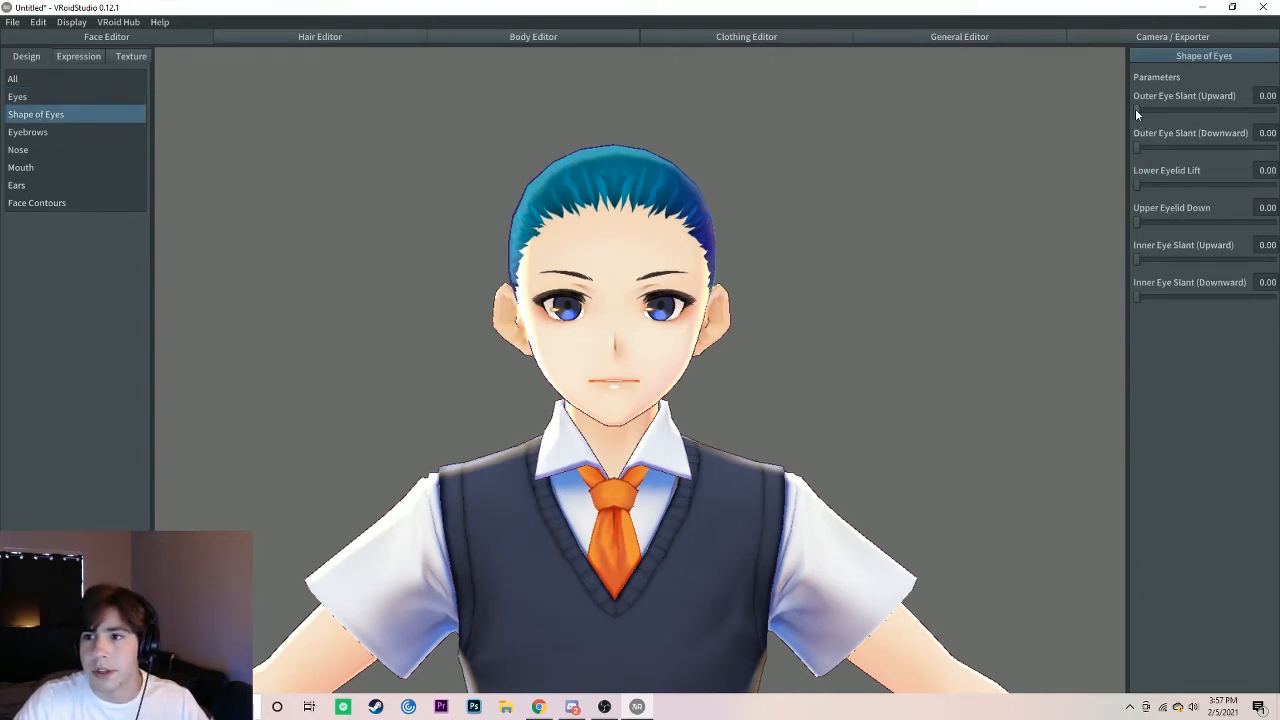
mouse_move(1137, 115)
mouse_down()
mouse_move(1246, 115)
mouse_move(1181, 110)
mouse_move(1274, 108)
mouse_move(1277, 97)
mouse_move(1153, 115)
mouse_up()
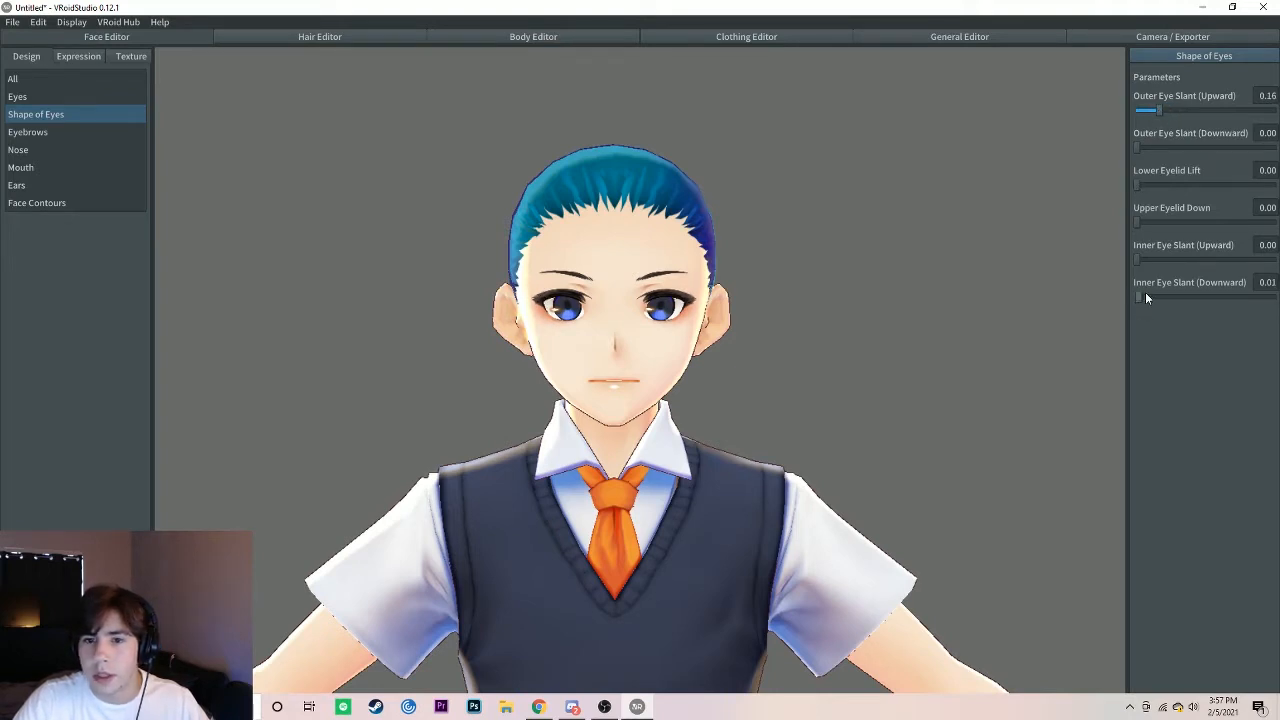
drag(1145, 293, 1163, 260)
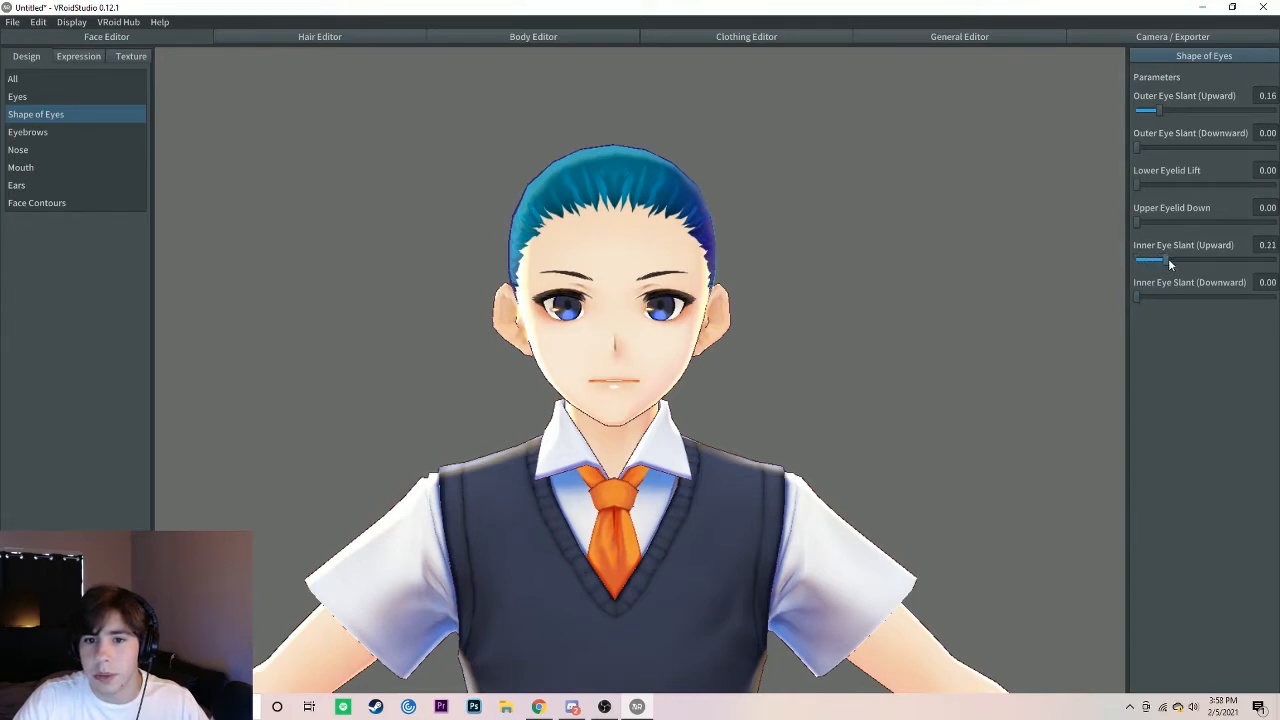
Step: Set the nose's downward position to 0.29 and its big size to 0.10
click(68, 131)
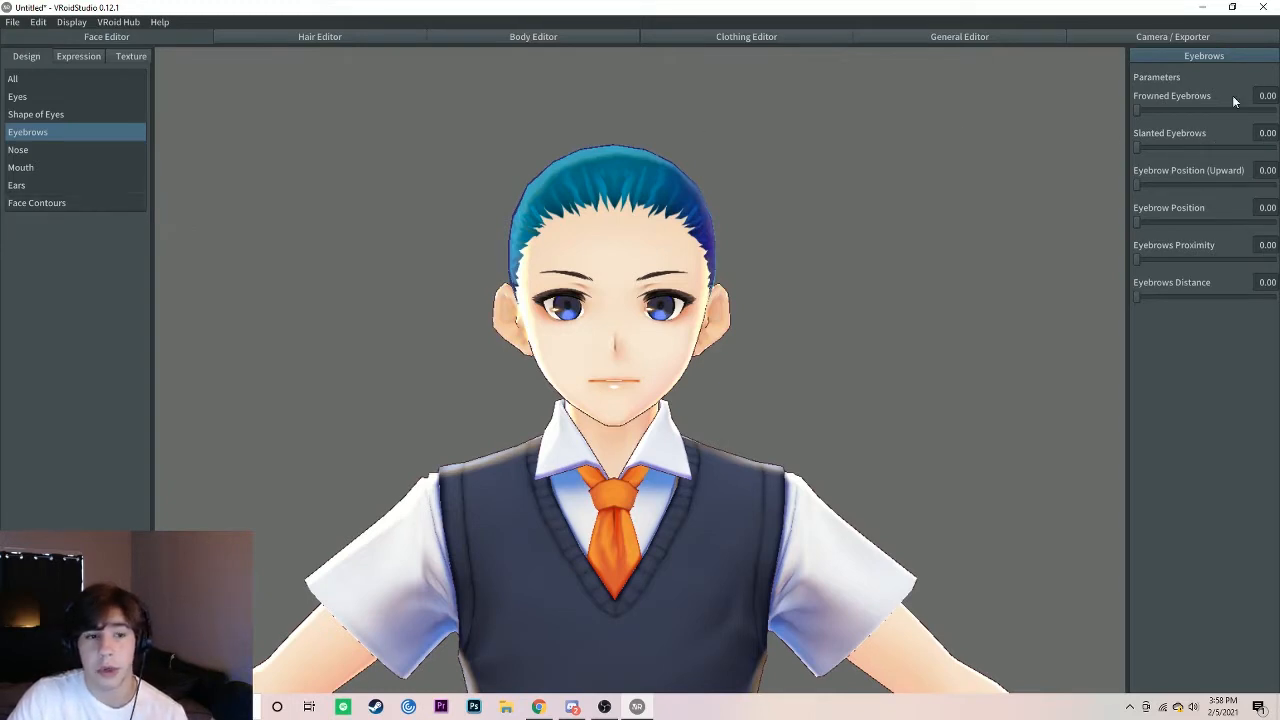
click(30, 150)
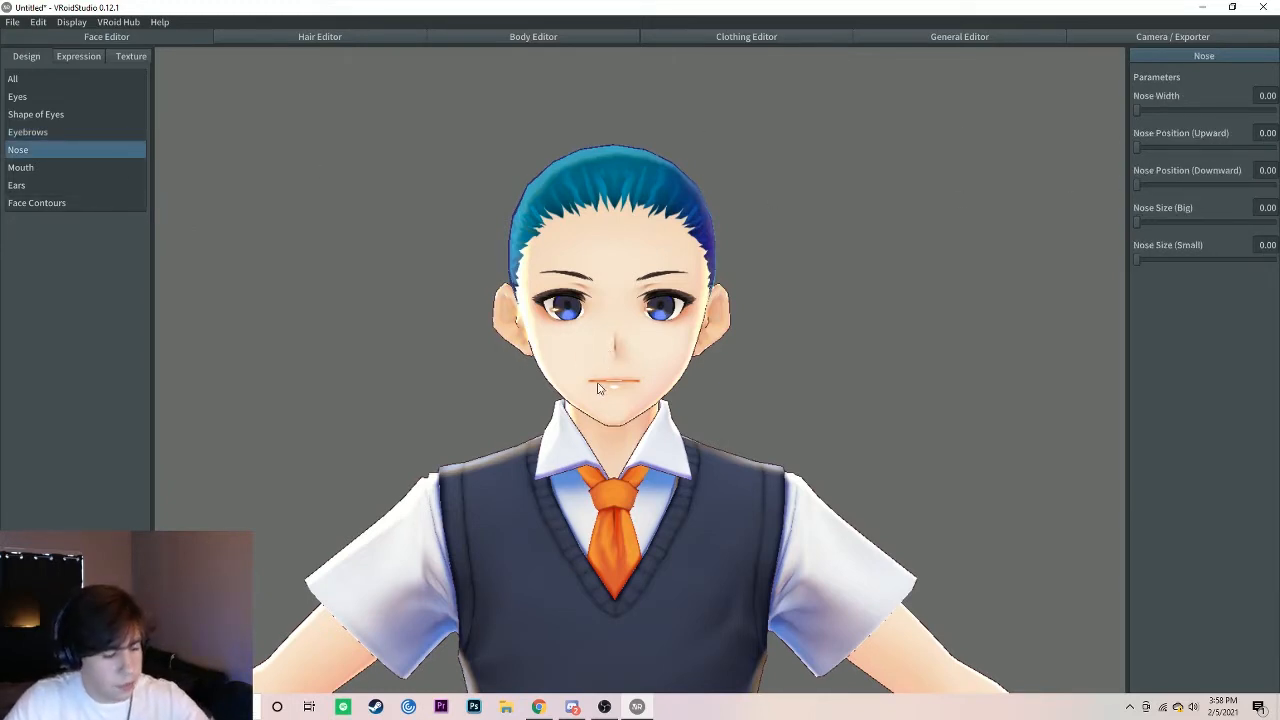
drag(608, 384, 654, 388)
right_drag(654, 388, 650, 386)
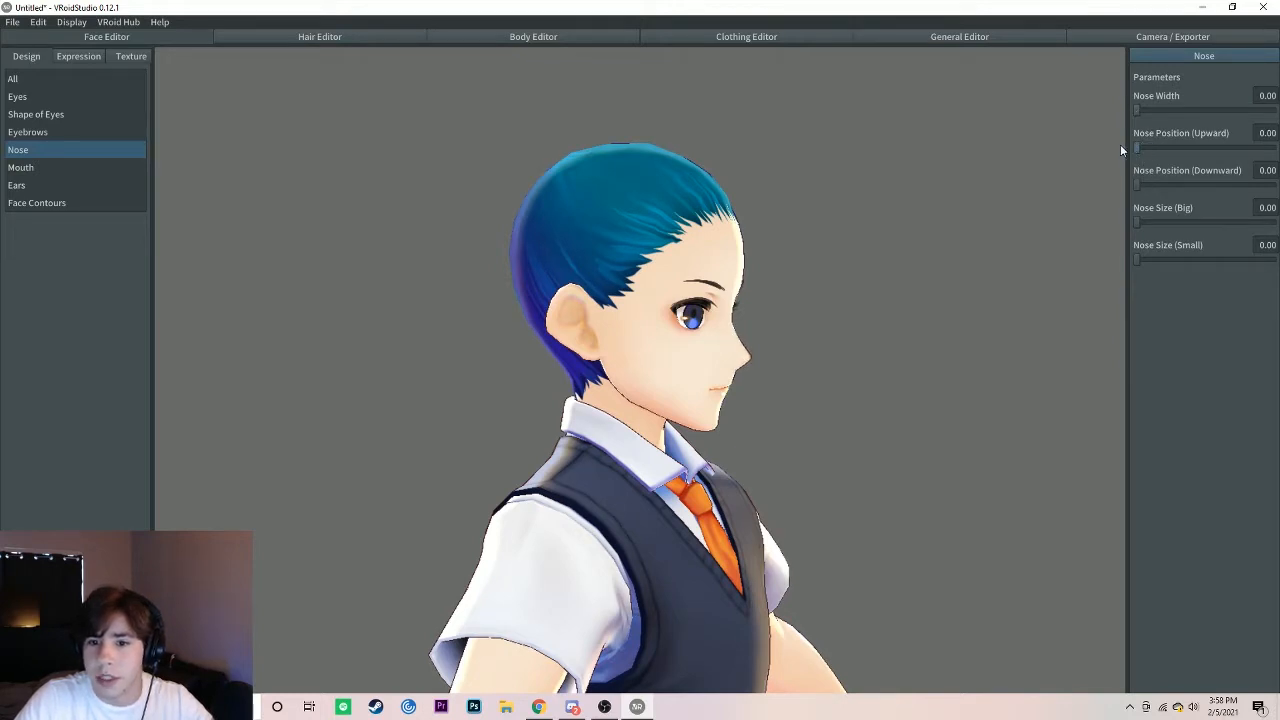
drag(1138, 186, 1178, 186)
drag(1136, 223, 1151, 223)
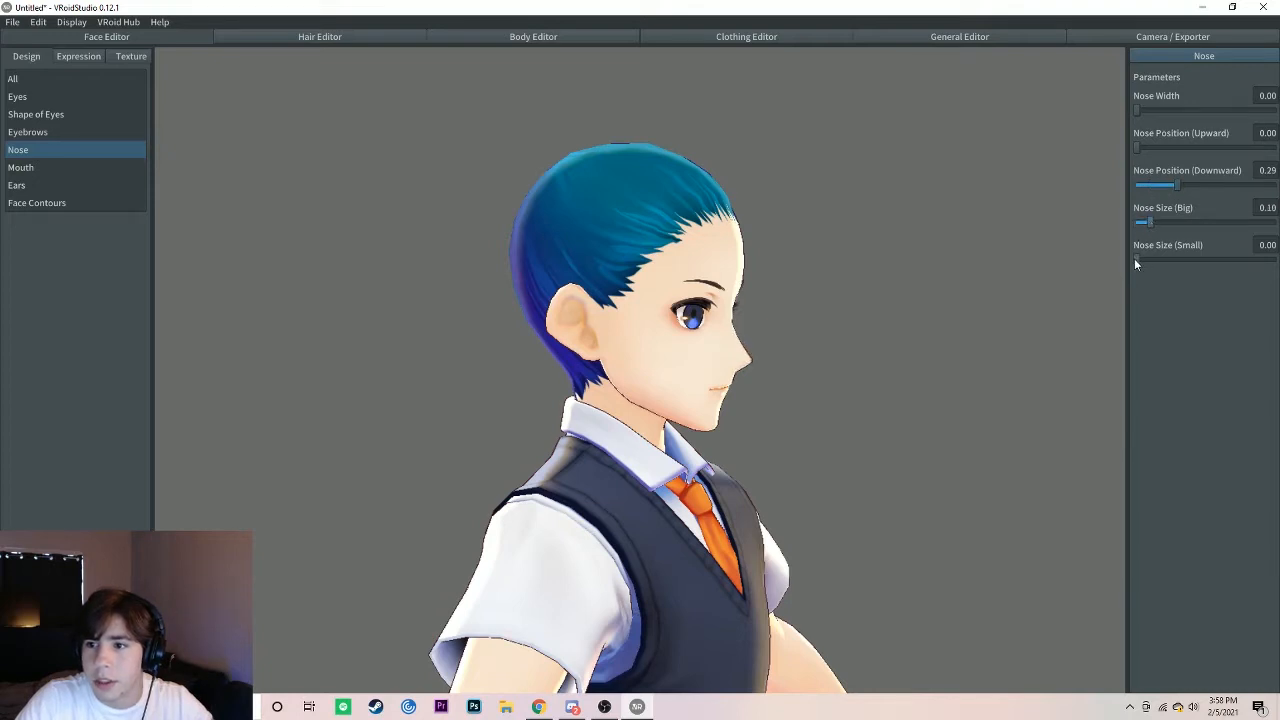
right_drag(751, 335, 698, 323)
Step: Set the ear volume to 0.07 and open the face contour parameters
click(31, 169)
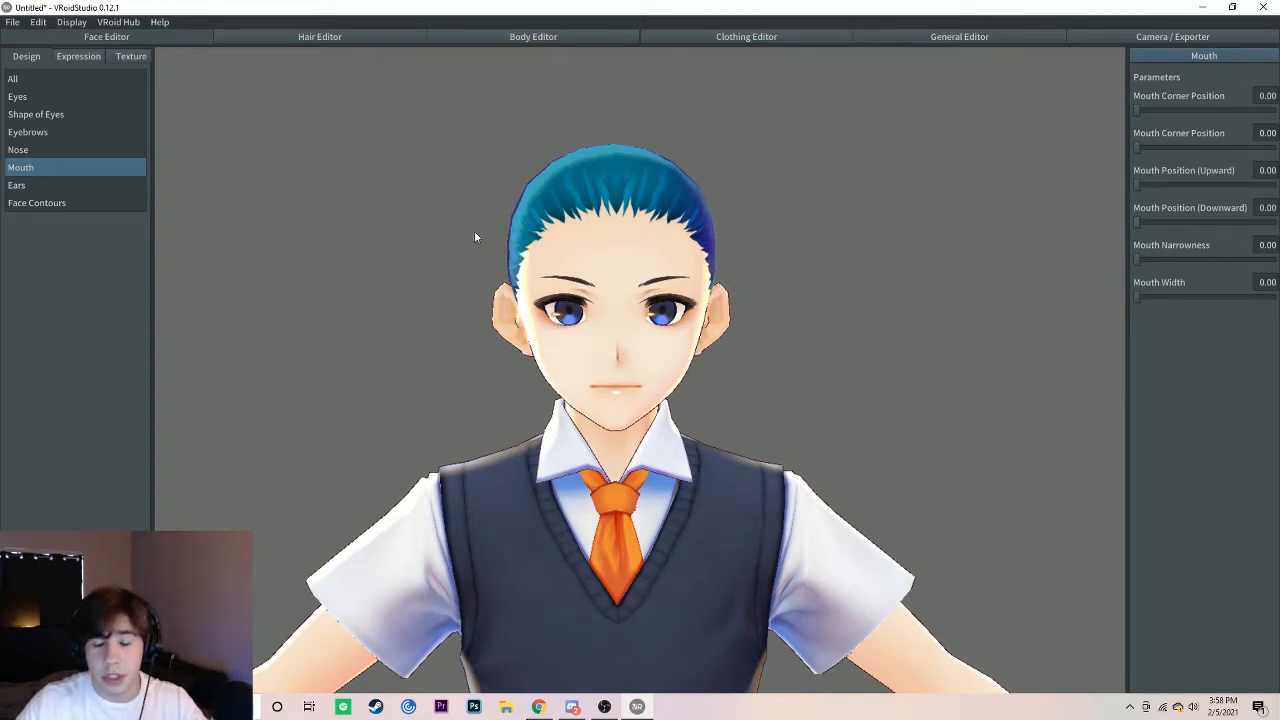
click(70, 189)
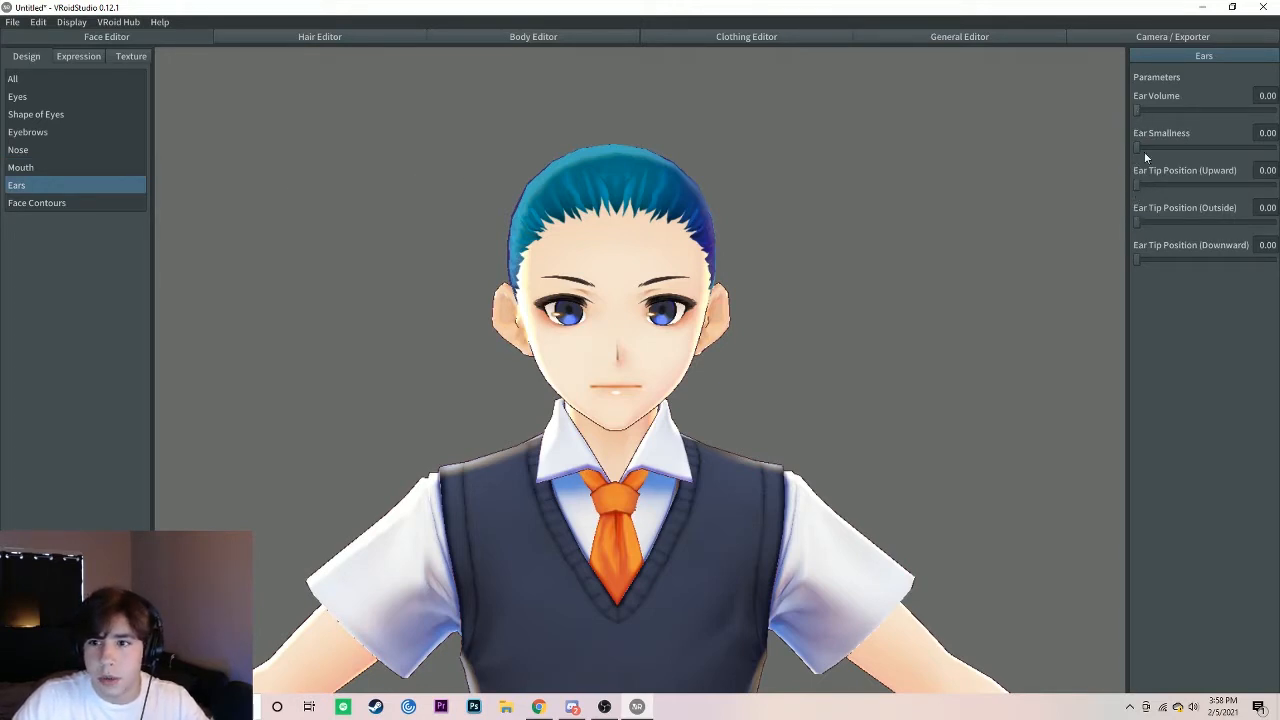
drag(1136, 110, 1149, 110)
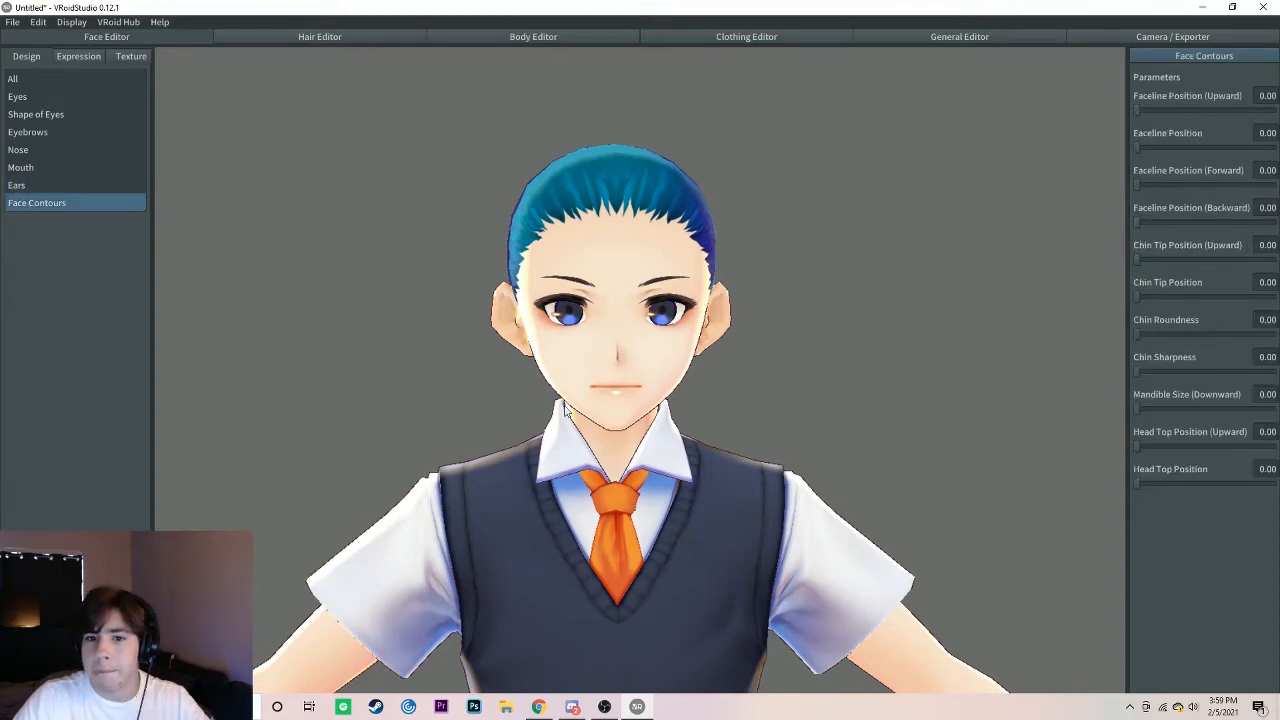
mouse_move(585, 433)
right_down()
mouse_move(647, 431)
mouse_move(551, 453)
mouse_move(594, 423)
mouse_move(605, 440)
mouse_move(590, 443)
right_up()
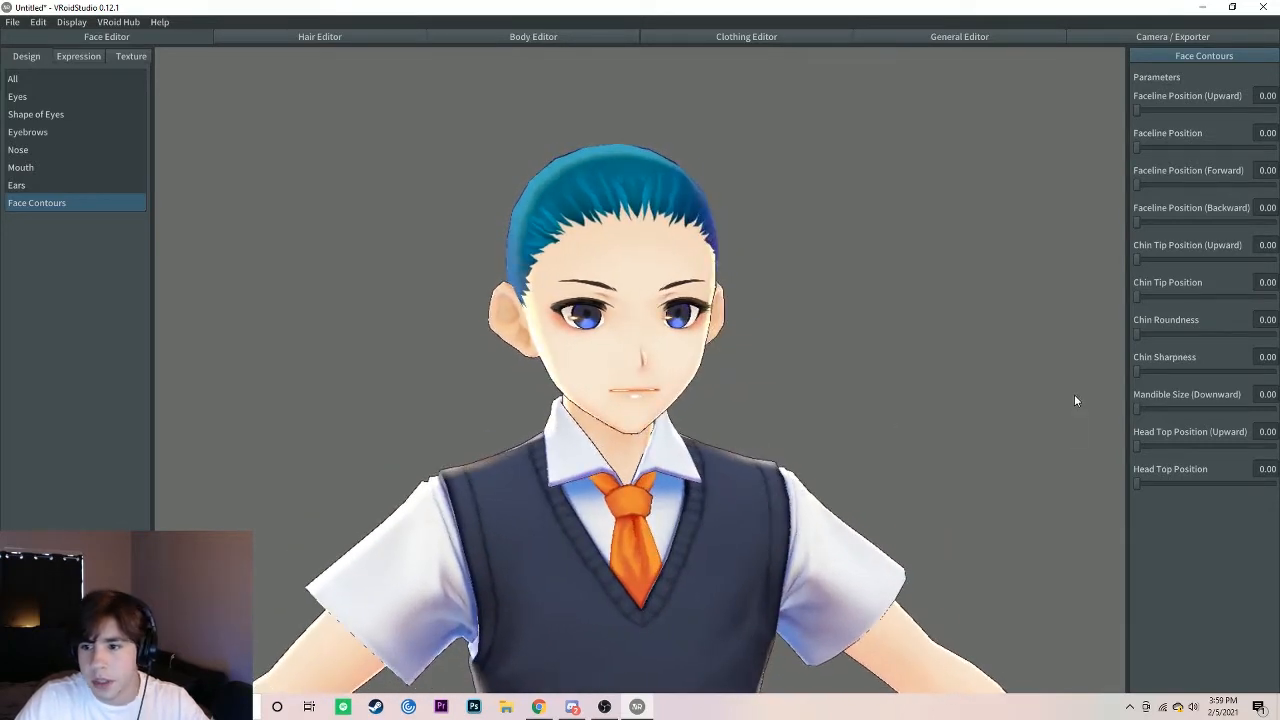
Step: Set the face contours: Head Top Position to 0.32, Chin Roundness to 0.16 and Chin Tip Position (Upward) to 0.28
drag(1141, 486, 1099, 487)
right_drag(749, 516, 733, 516)
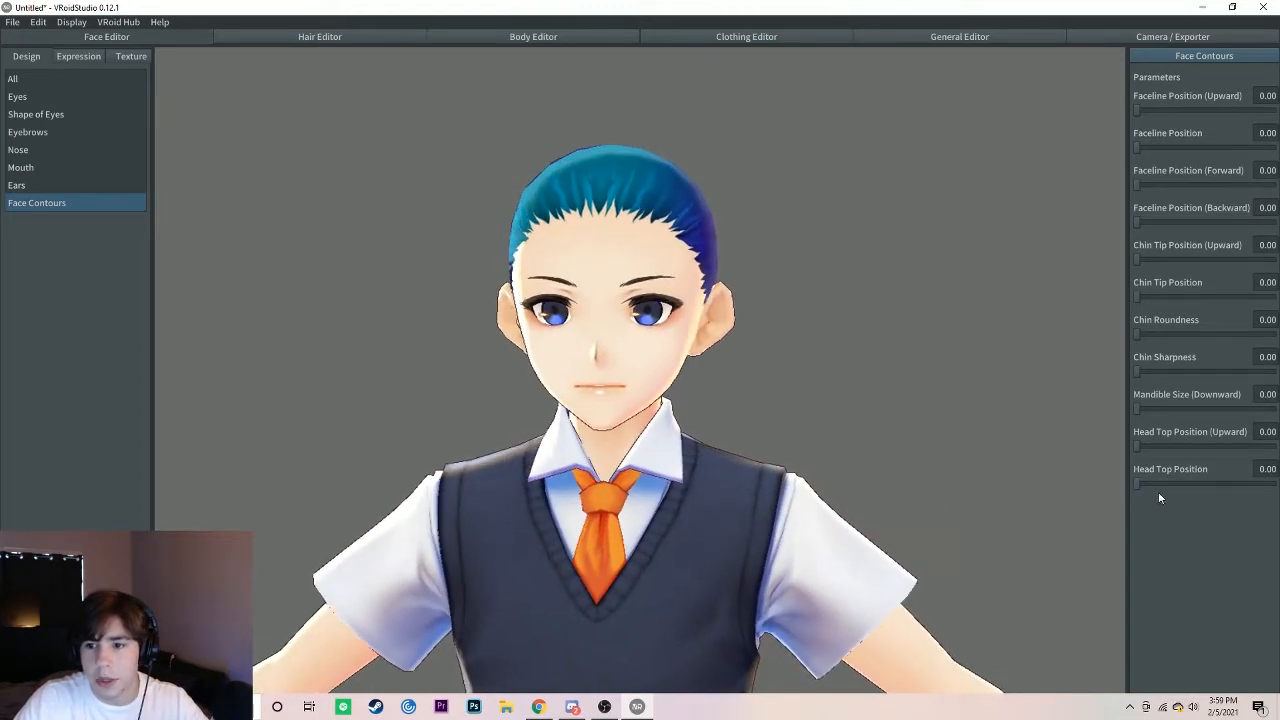
drag(1152, 487, 1183, 488)
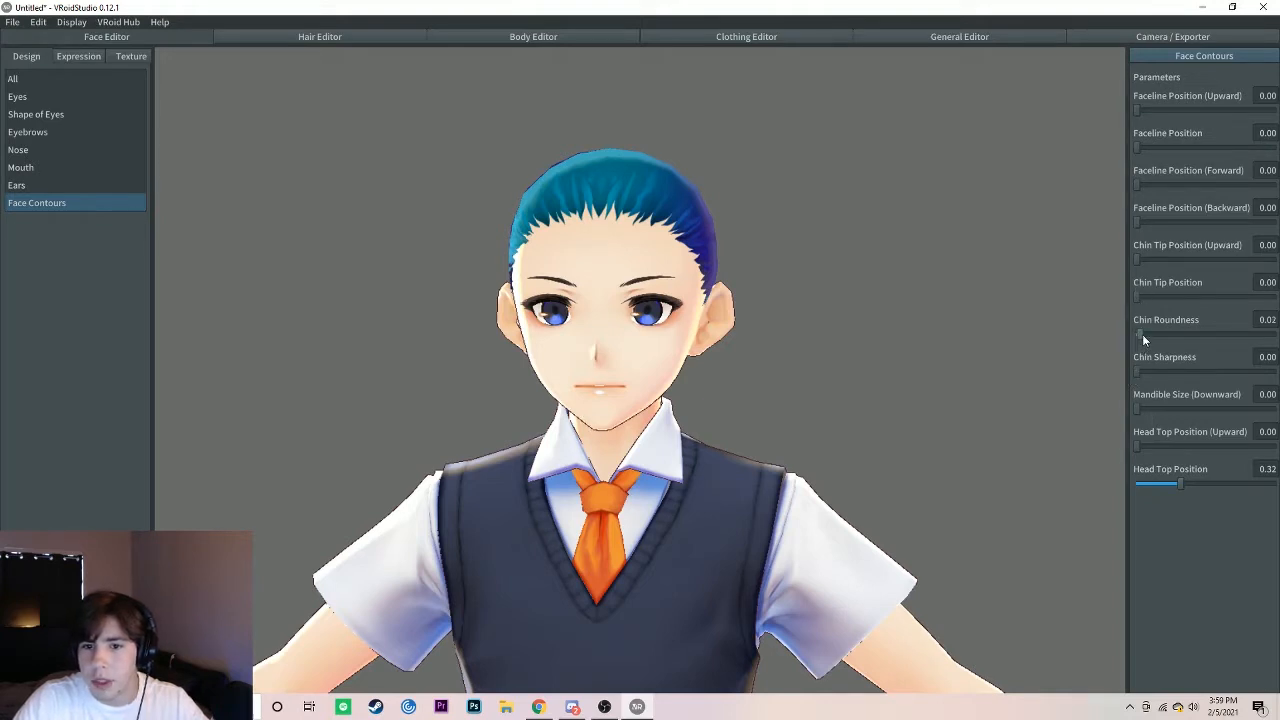
mouse_move(1143, 337)
mouse_down()
mouse_move(1219, 337)
mouse_move(1154, 334)
mouse_move(1165, 340)
mouse_up()
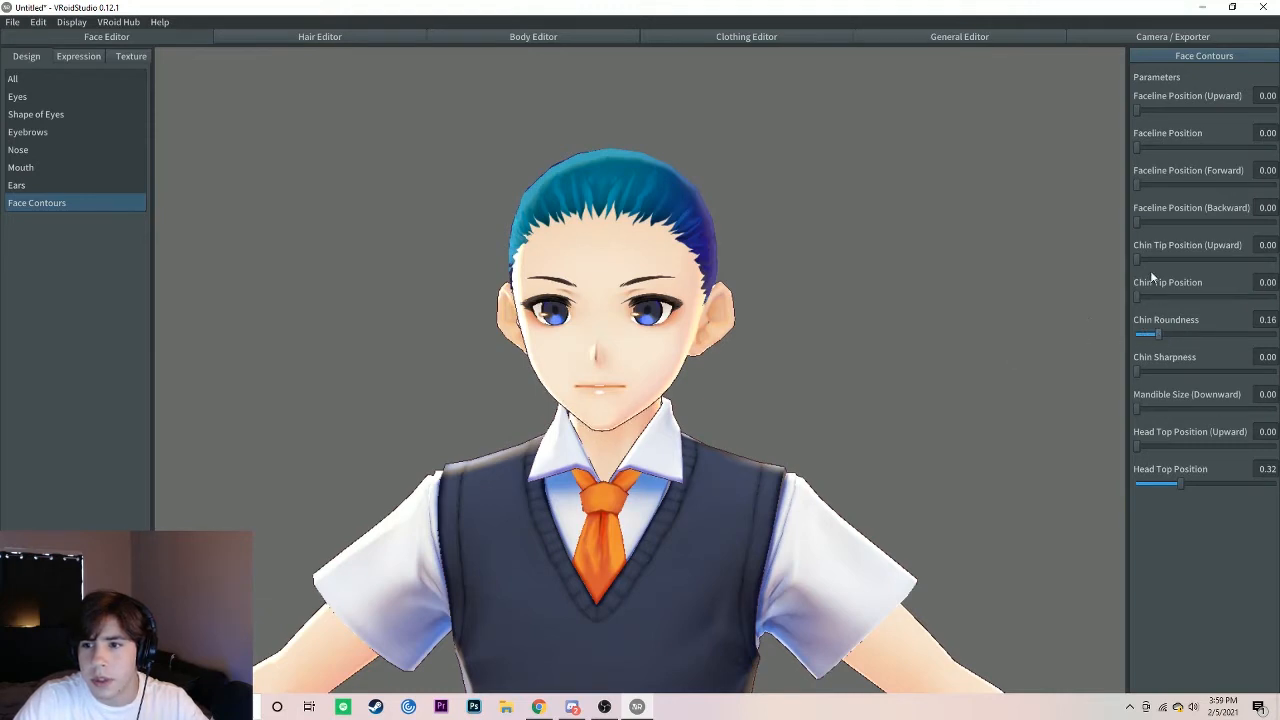
drag(1138, 262, 1173, 264)
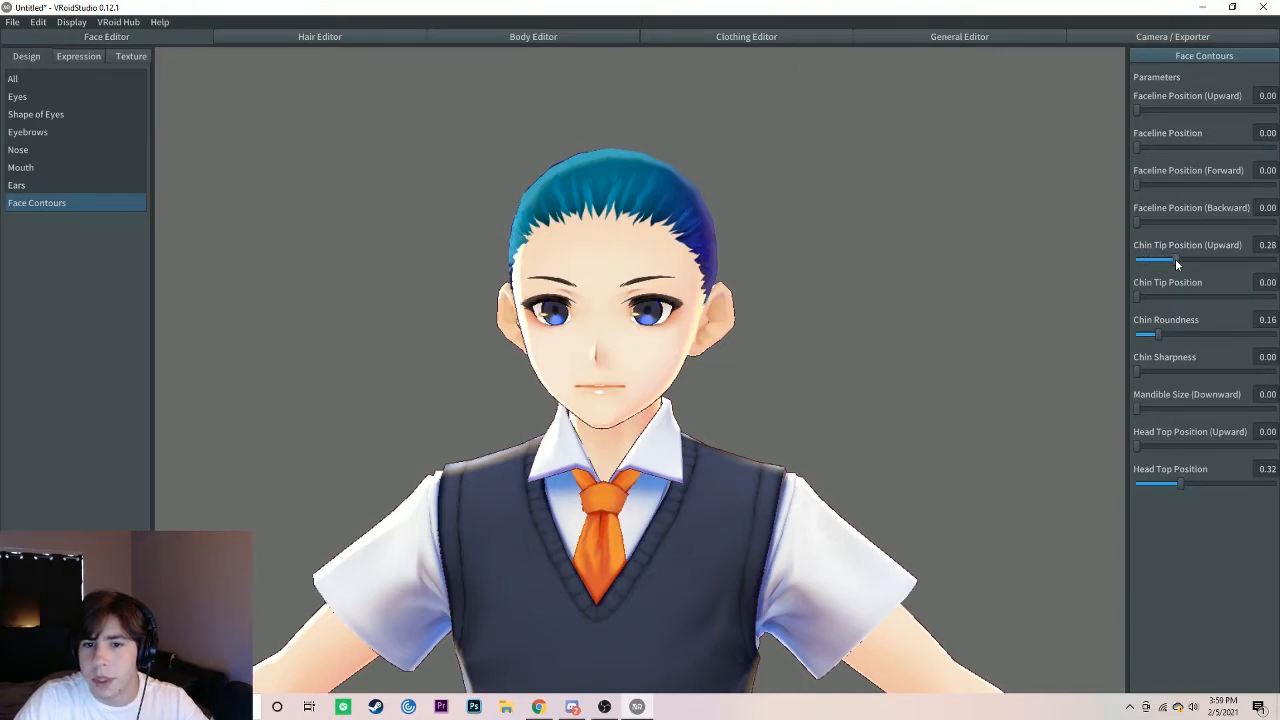
mouse_move(753, 449)
right_down()
mouse_move(803, 431)
mouse_move(726, 461)
mouse_move(752, 442)
right_up()
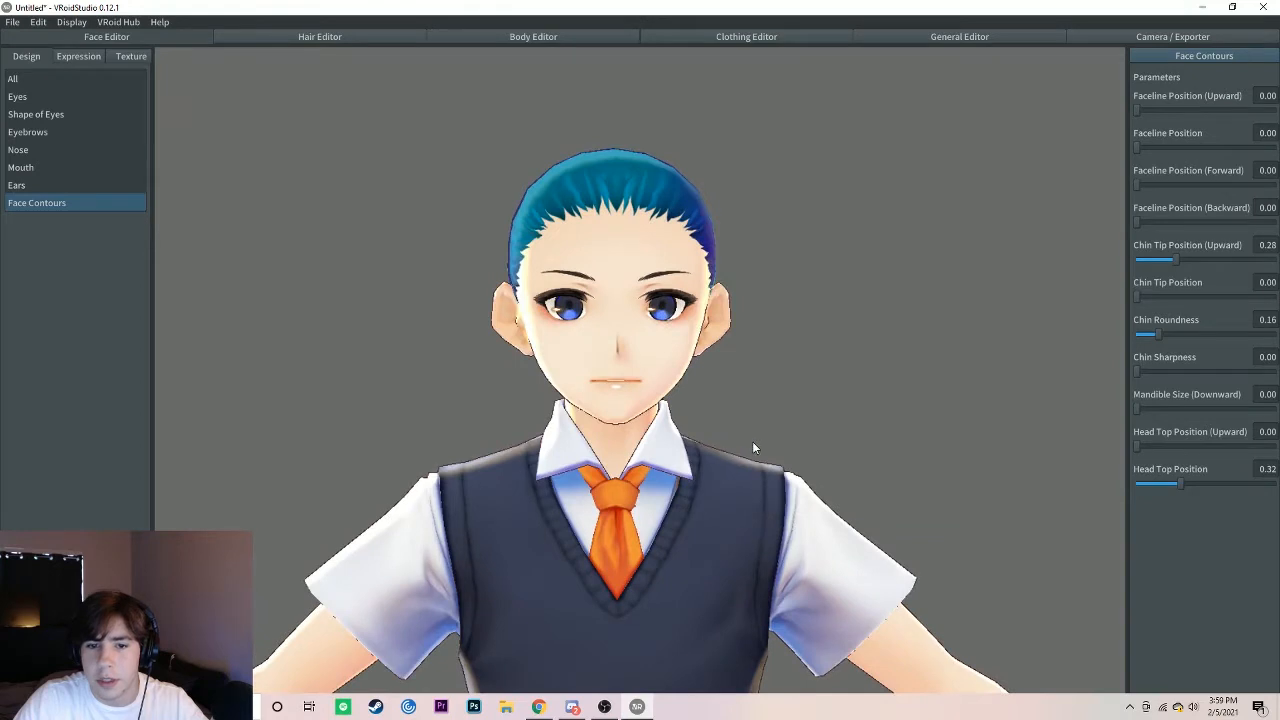
Step: Preview the face's expression presets, from FUN through the emotions and blinks to the mouth shapes ending with O (oh)
click(78, 57)
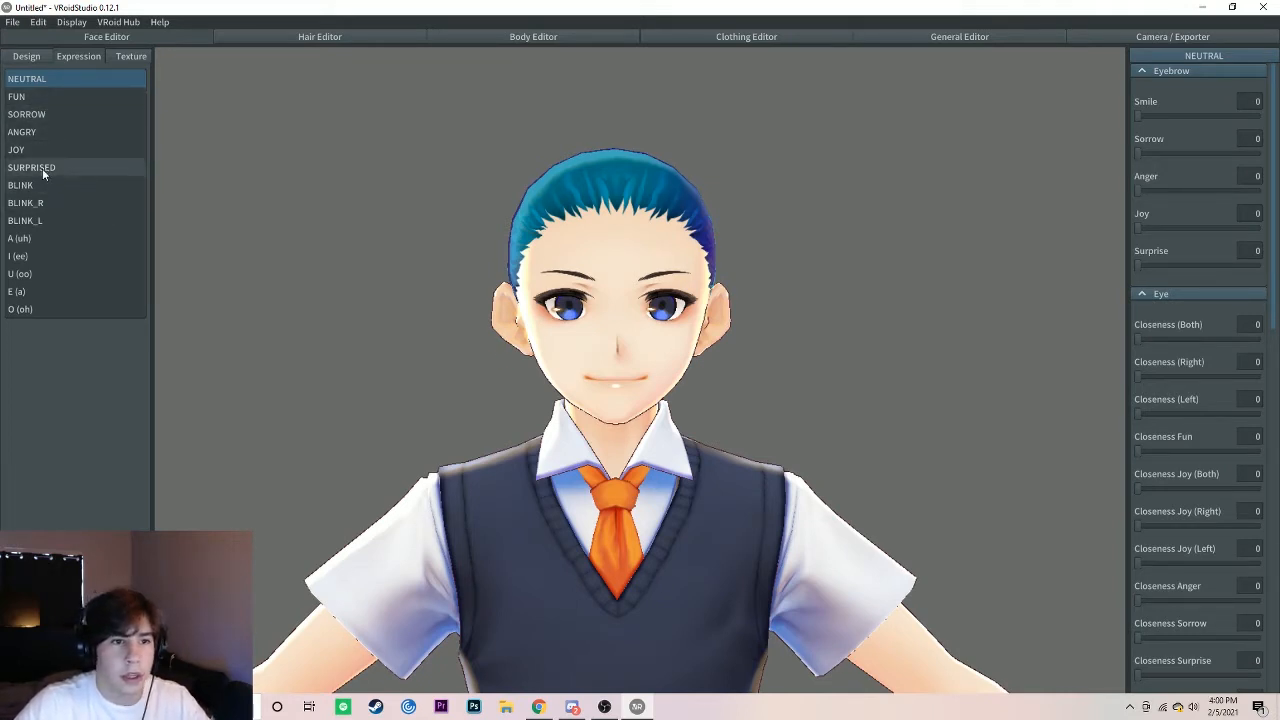
click(44, 97)
click(45, 116)
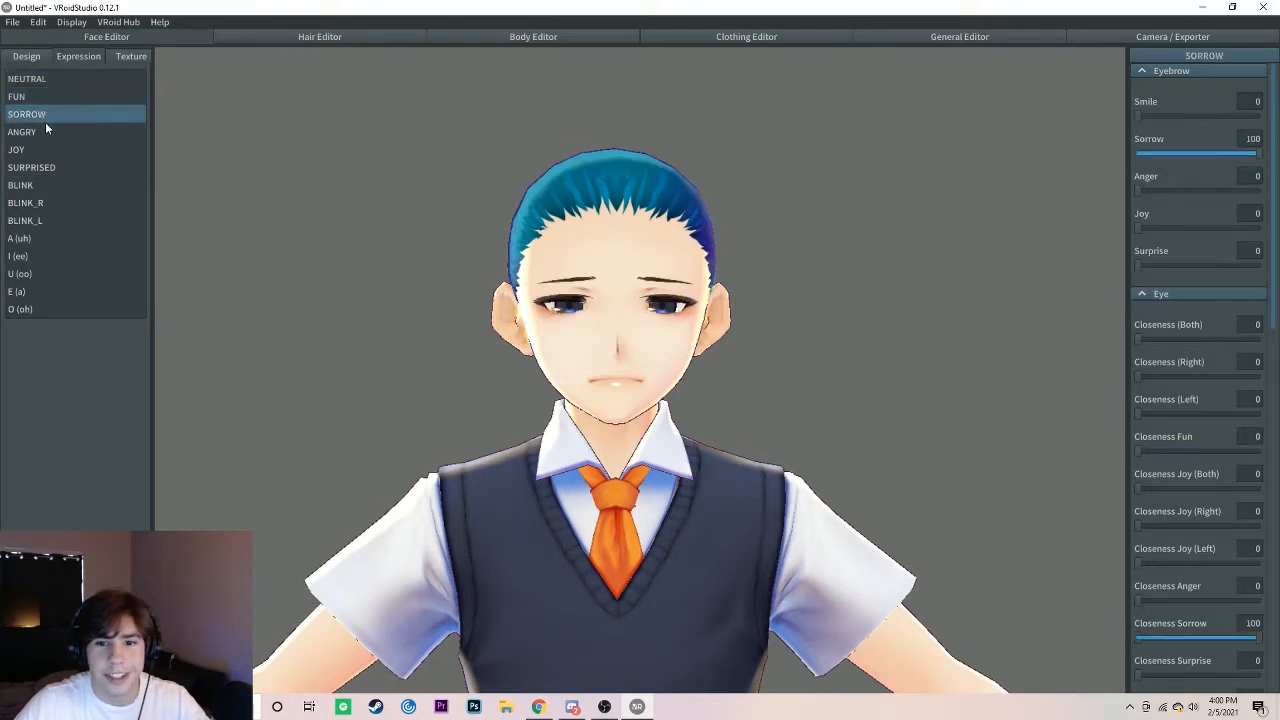
click(46, 130)
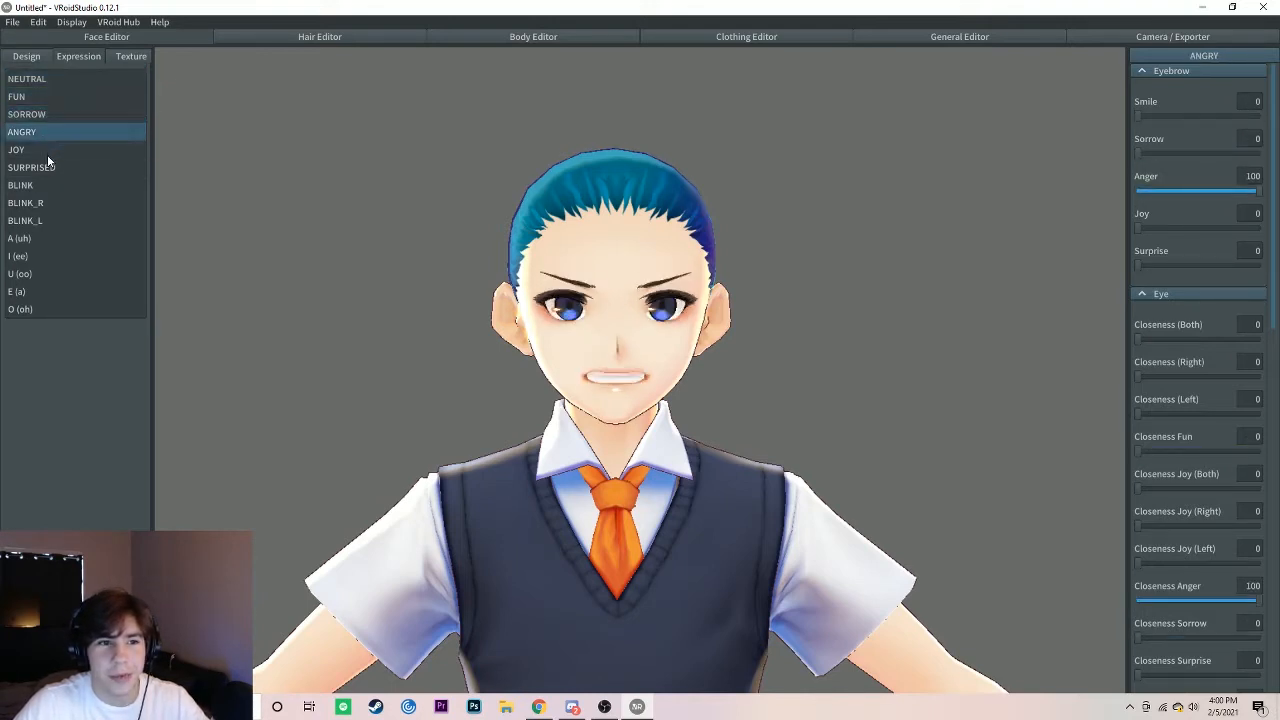
click(47, 152)
click(50, 169)
click(51, 184)
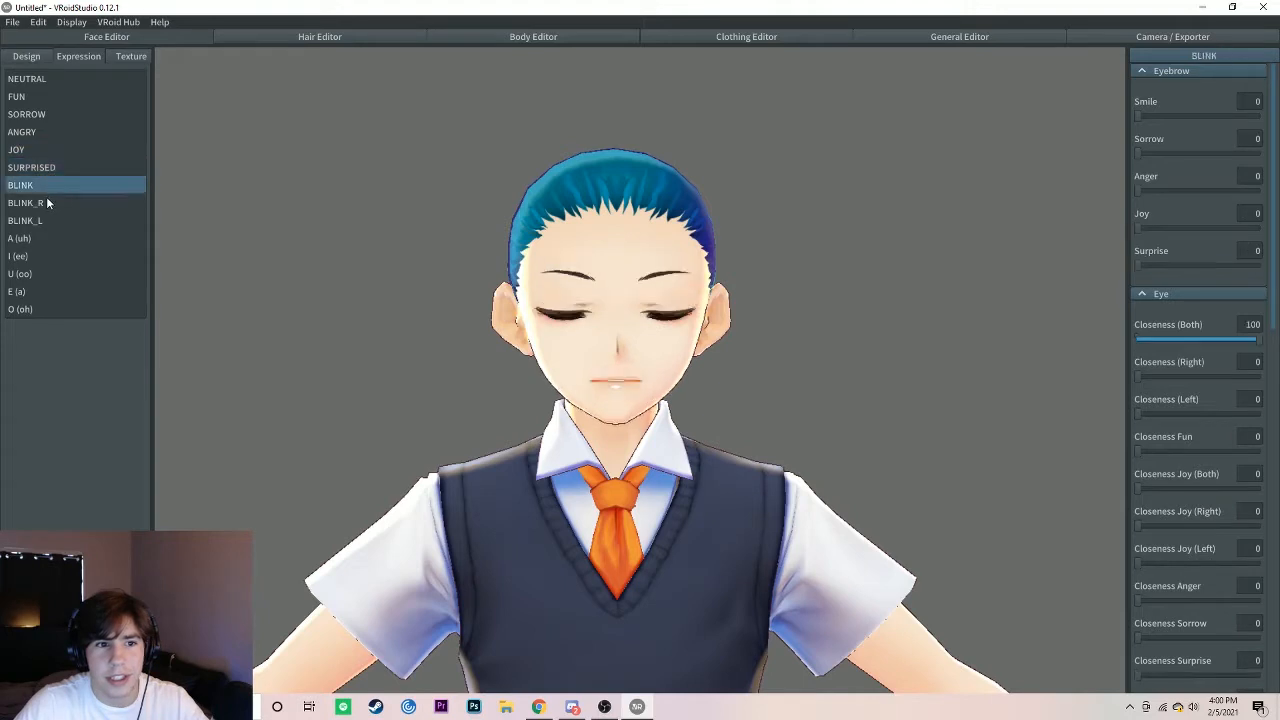
click(48, 205)
click(52, 222)
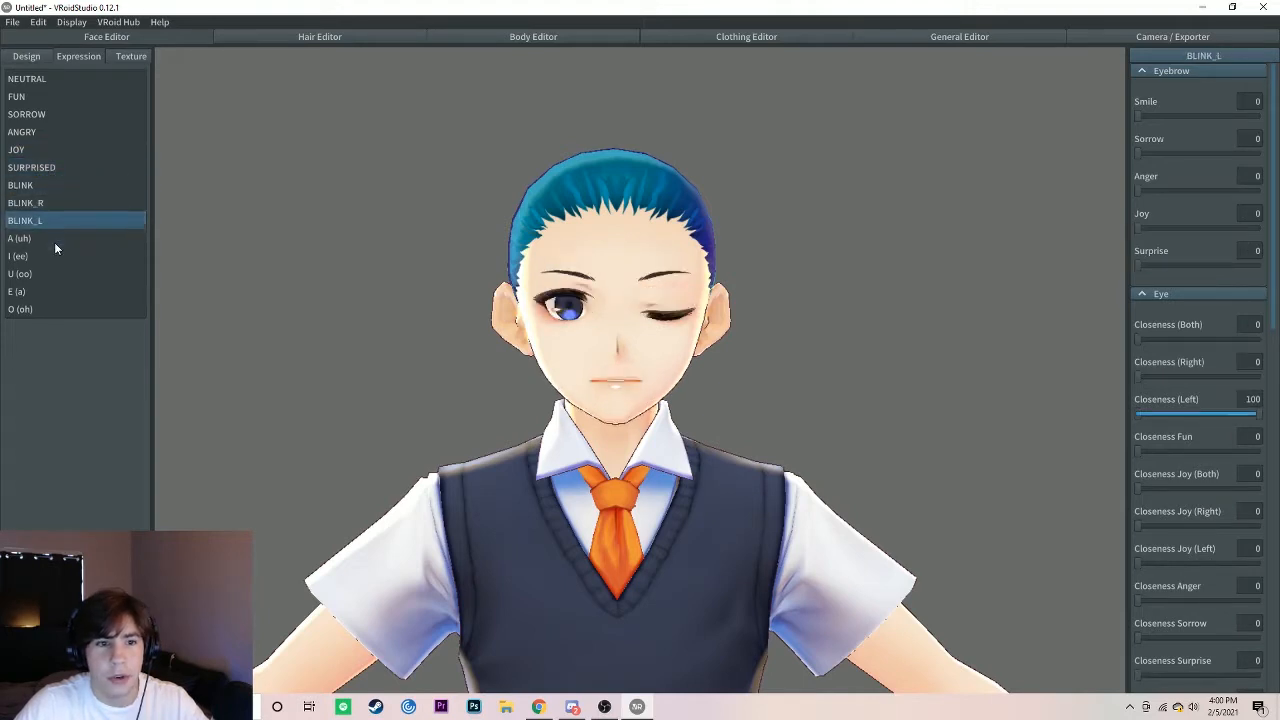
click(53, 241)
click(55, 257)
click(55, 272)
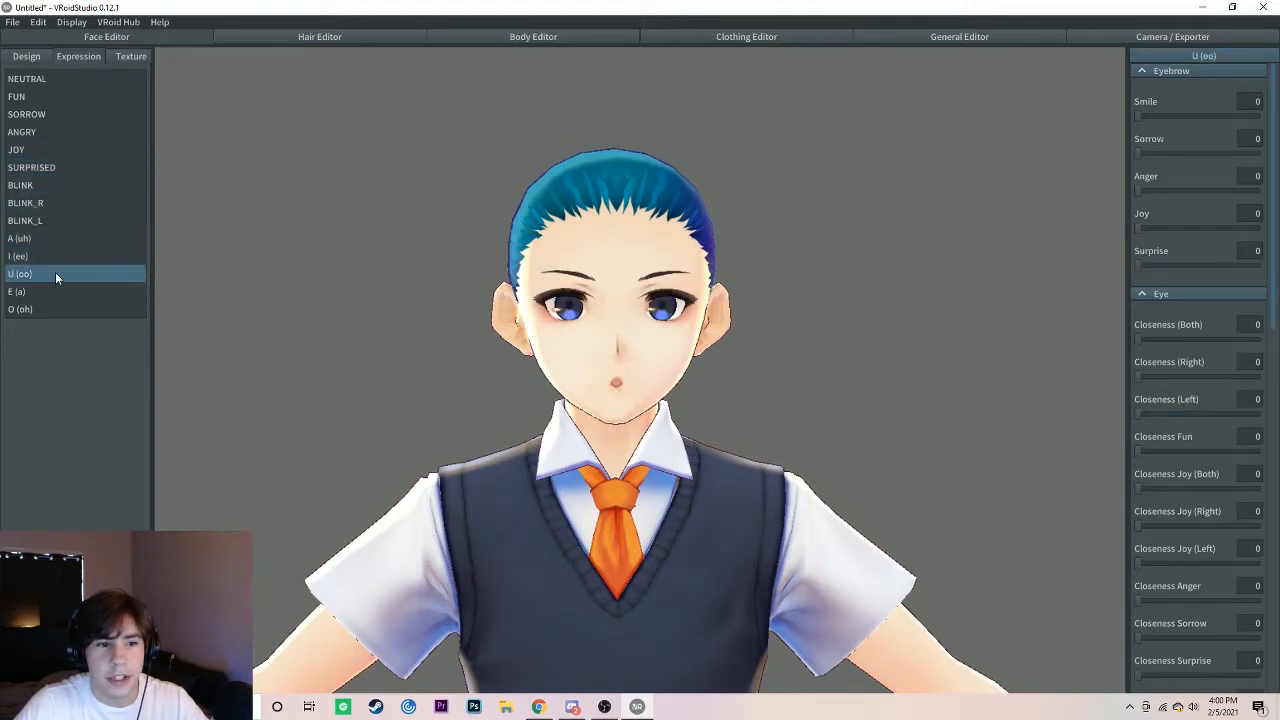
click(52, 291)
click(54, 306)
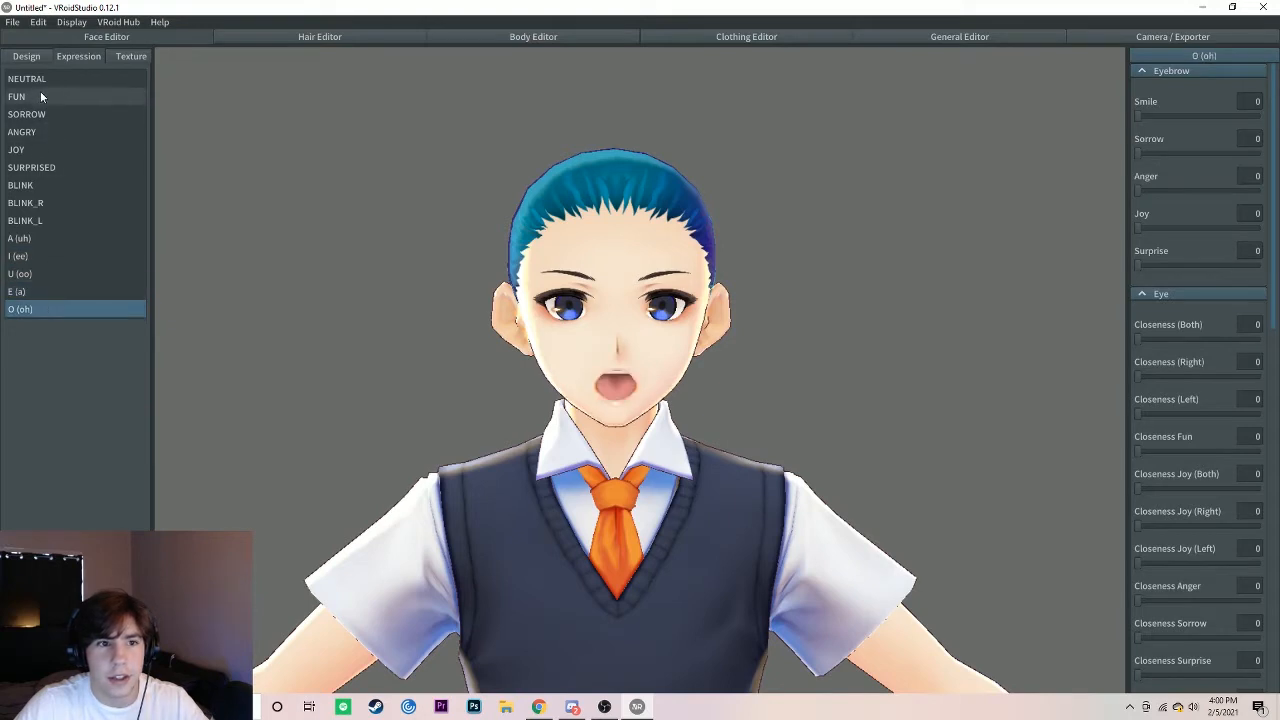
Step: Review the FUN, SORROW, ANGRY, JOY and SURPRISED expressions again, along with several vowel mouth shapes
click(41, 96)
click(45, 114)
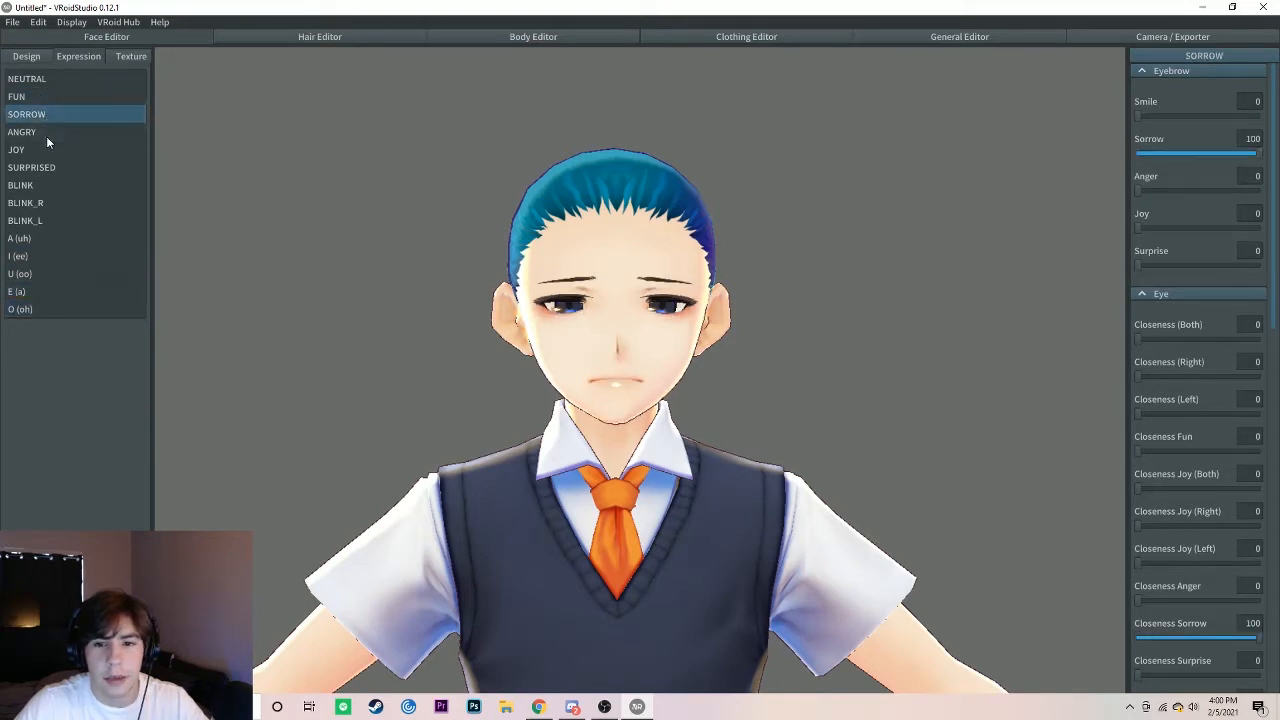
click(46, 136)
click(47, 151)
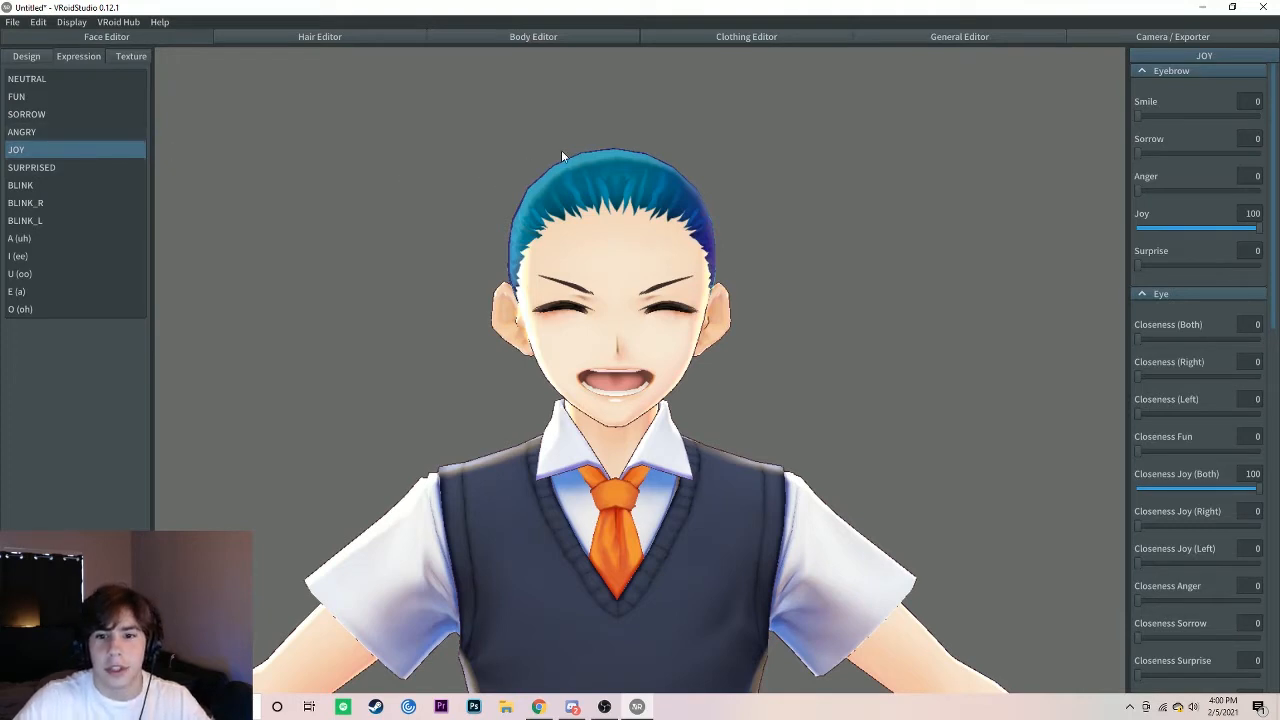
click(75, 168)
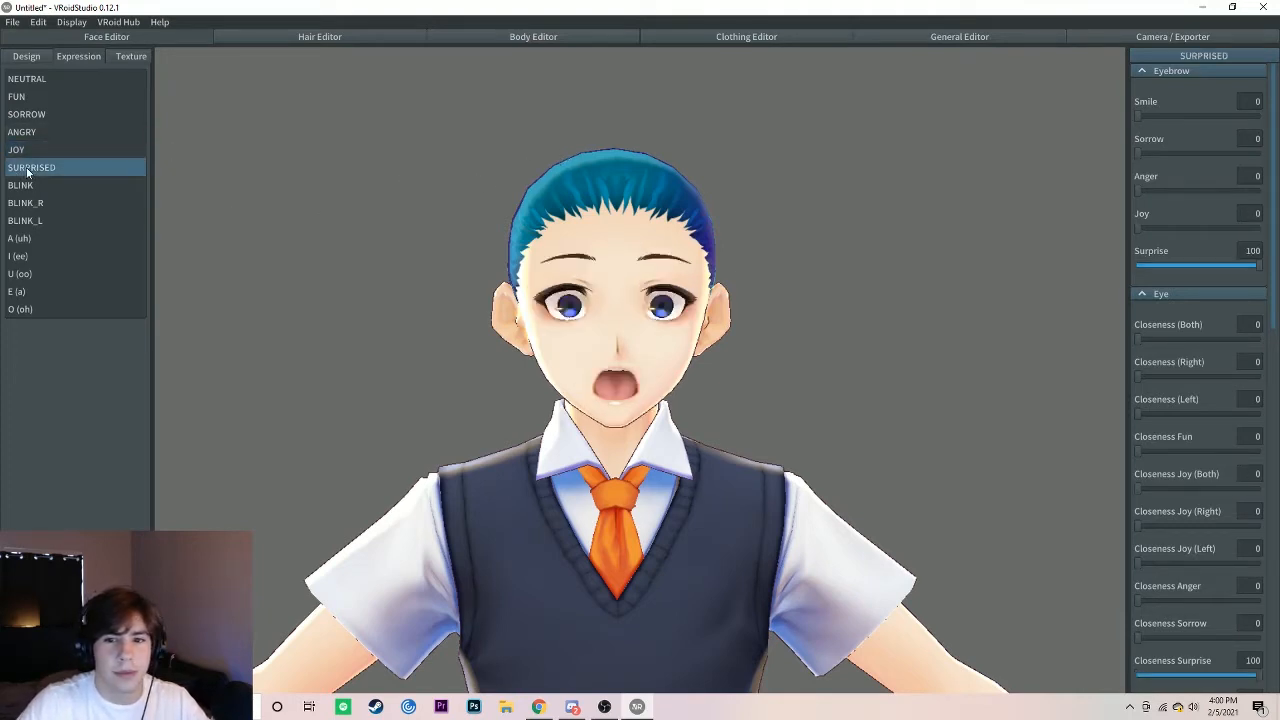
click(49, 240)
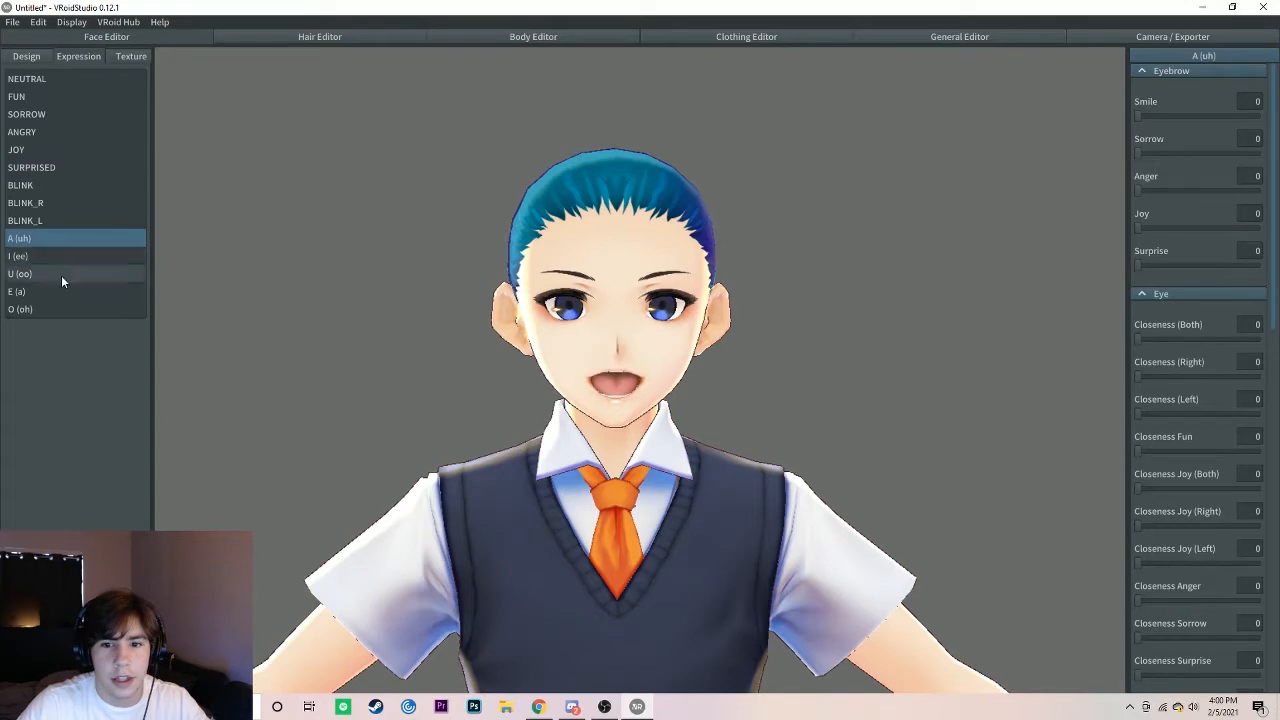
click(55, 275)
click(57, 291)
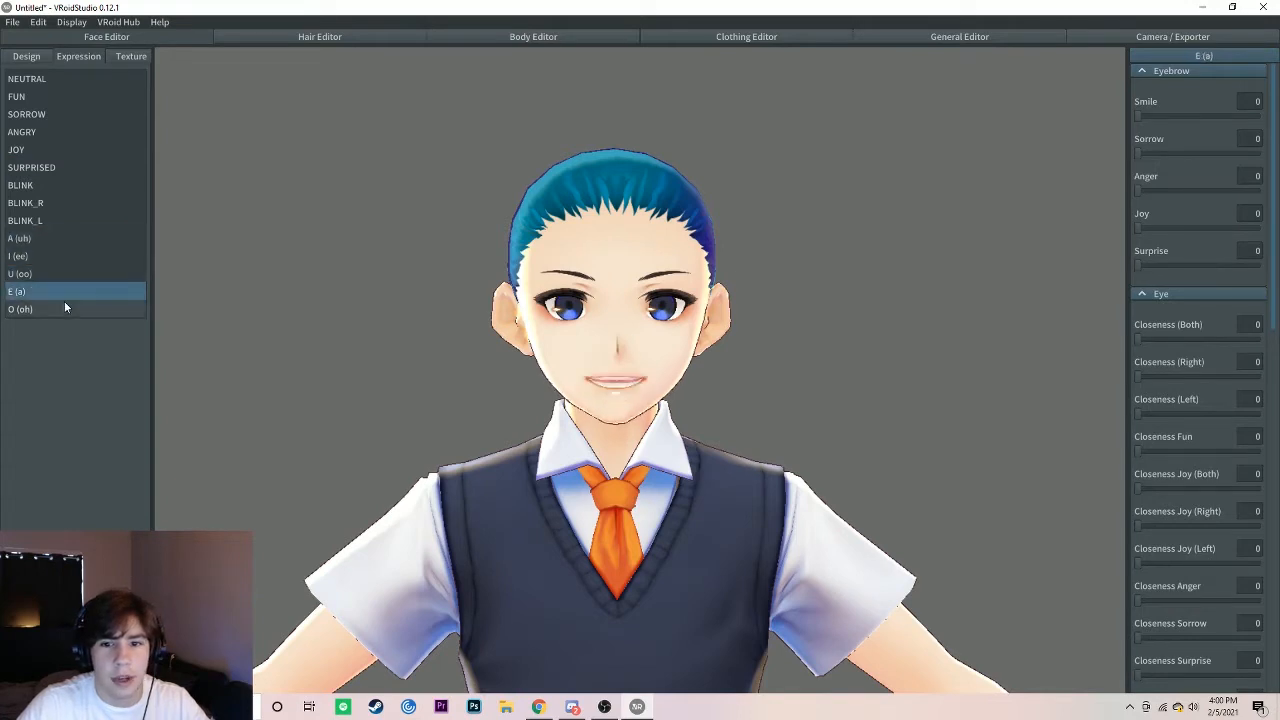
click(64, 306)
click(61, 291)
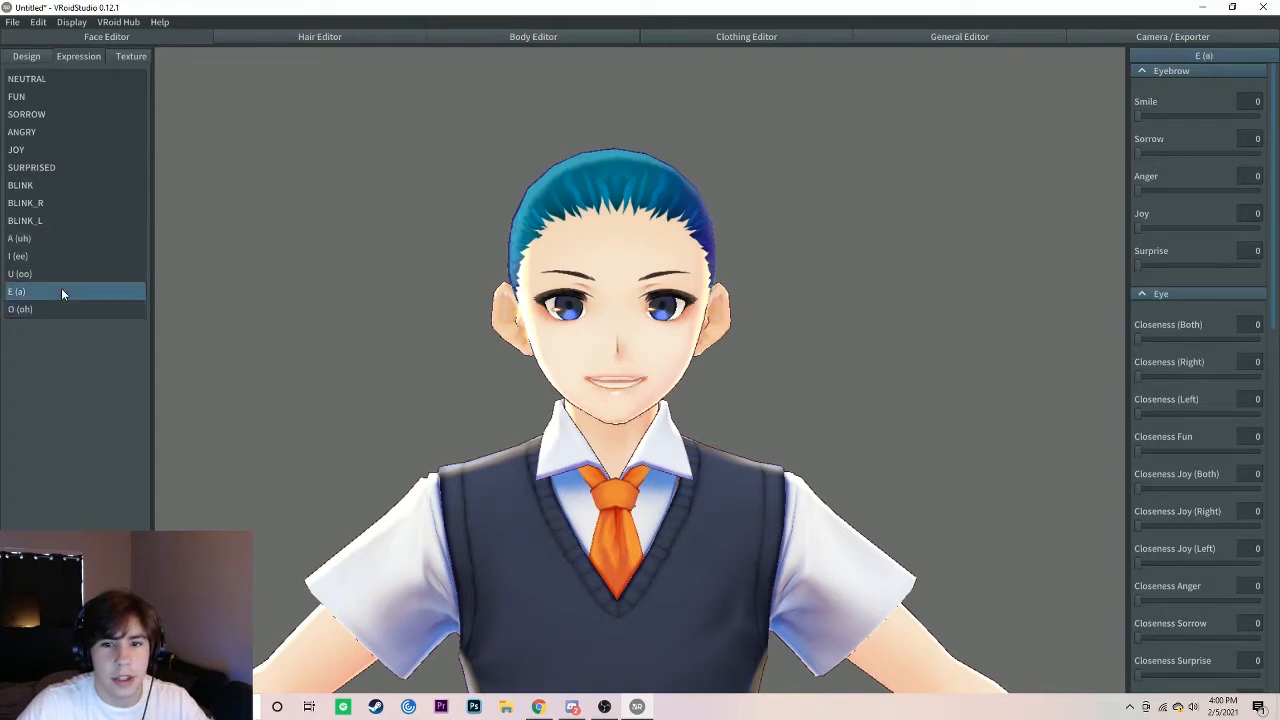
Step: In the A (uh) expression, set the mouth's A value to 0 and its Smile value to 52
click(46, 238)
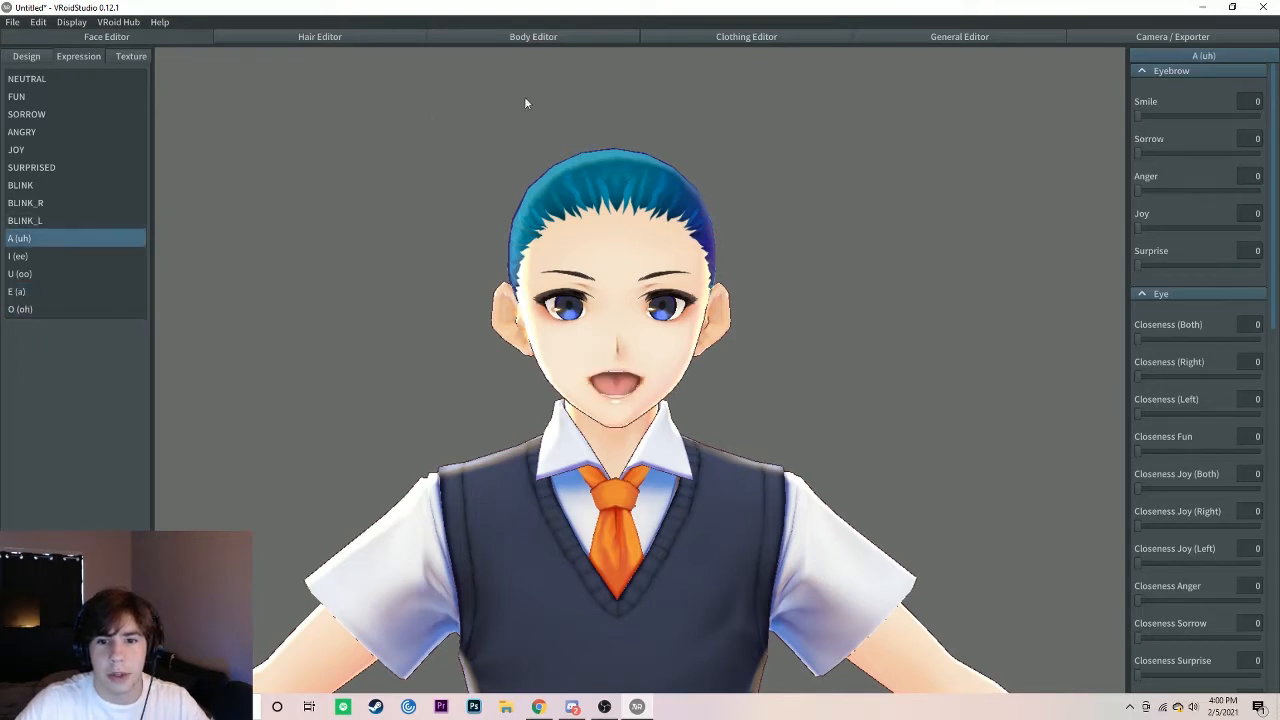
scroll(1185, 130, down, 1)
scroll(1178, 158, down, 18)
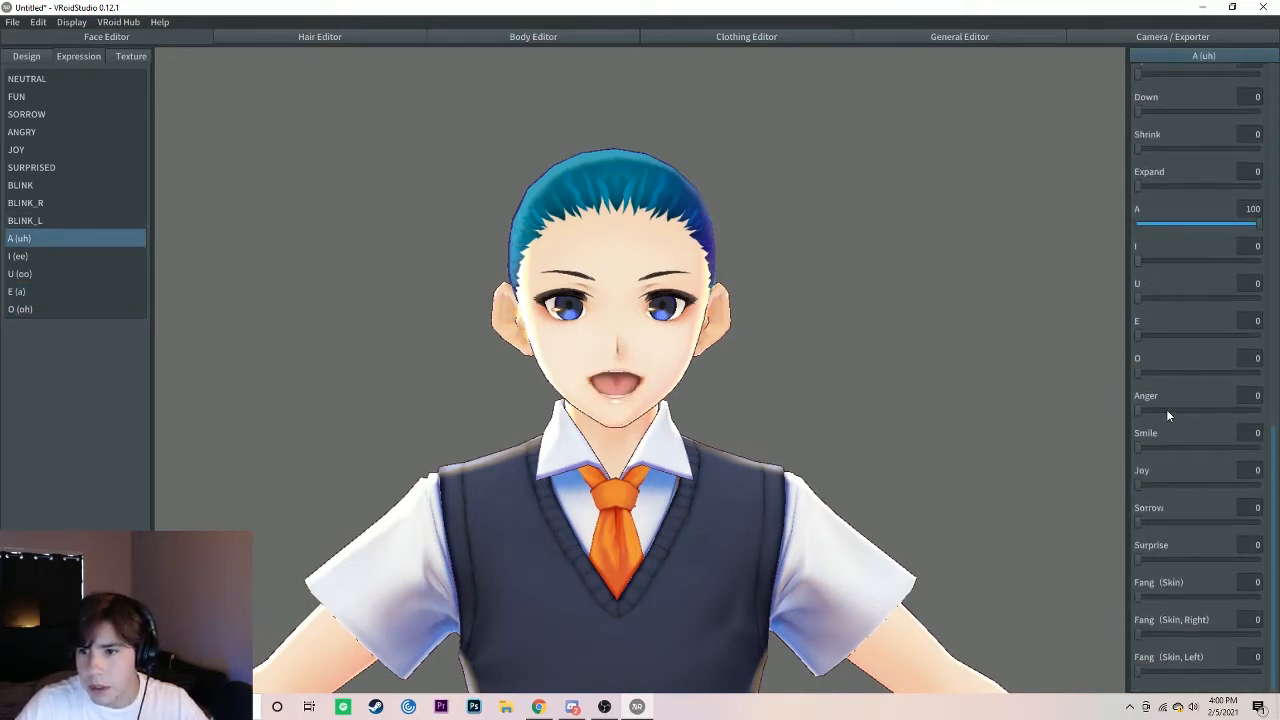
scroll(1166, 409, up, 5)
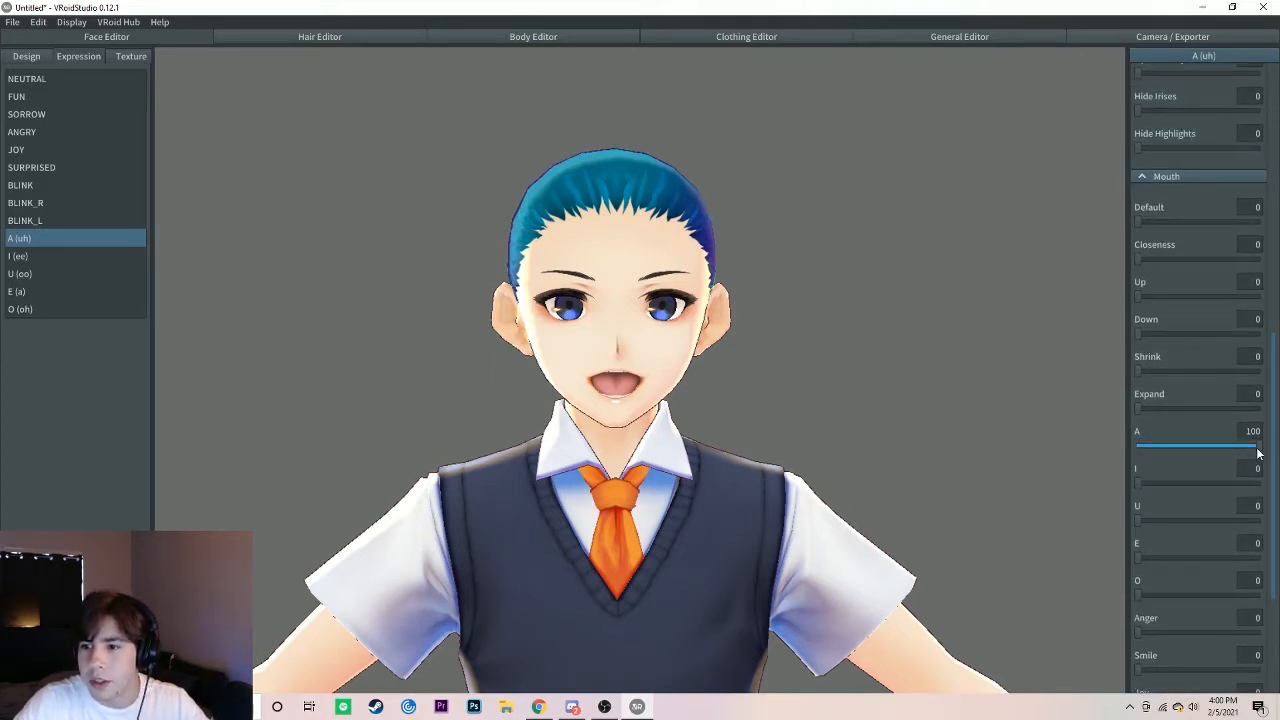
drag(1255, 447, 1124, 445)
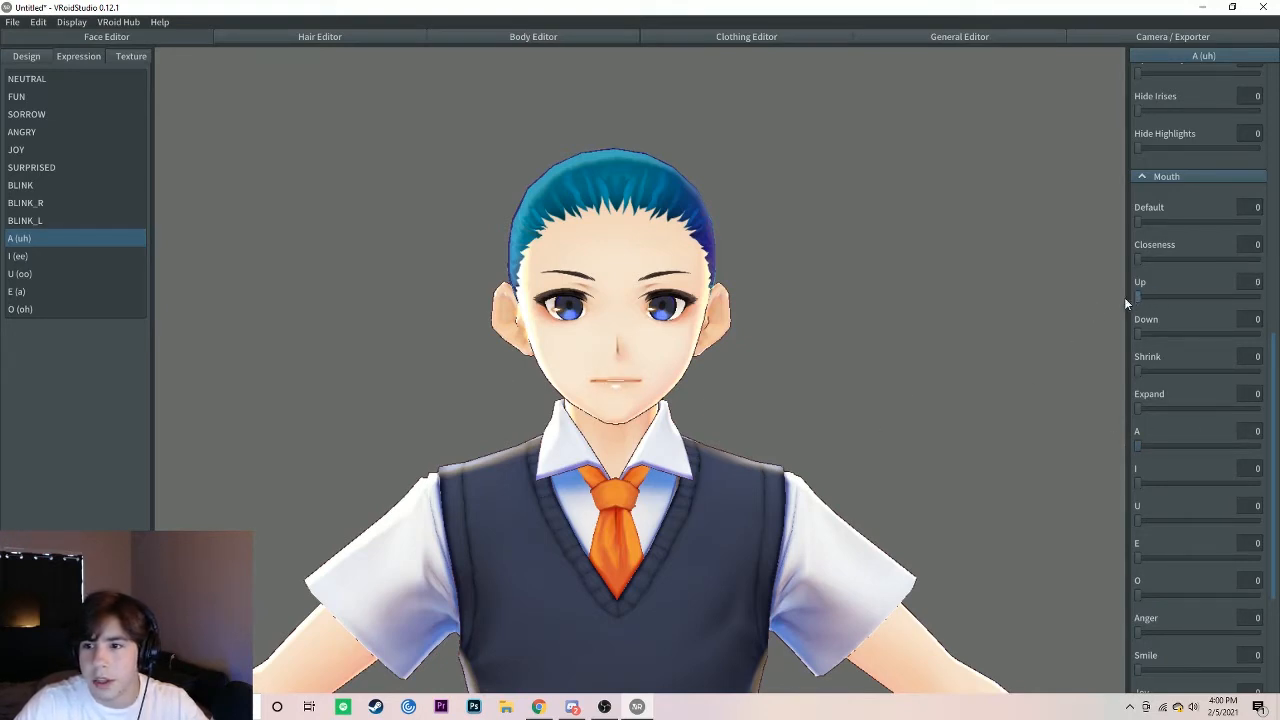
scroll(1160, 380, down, 5)
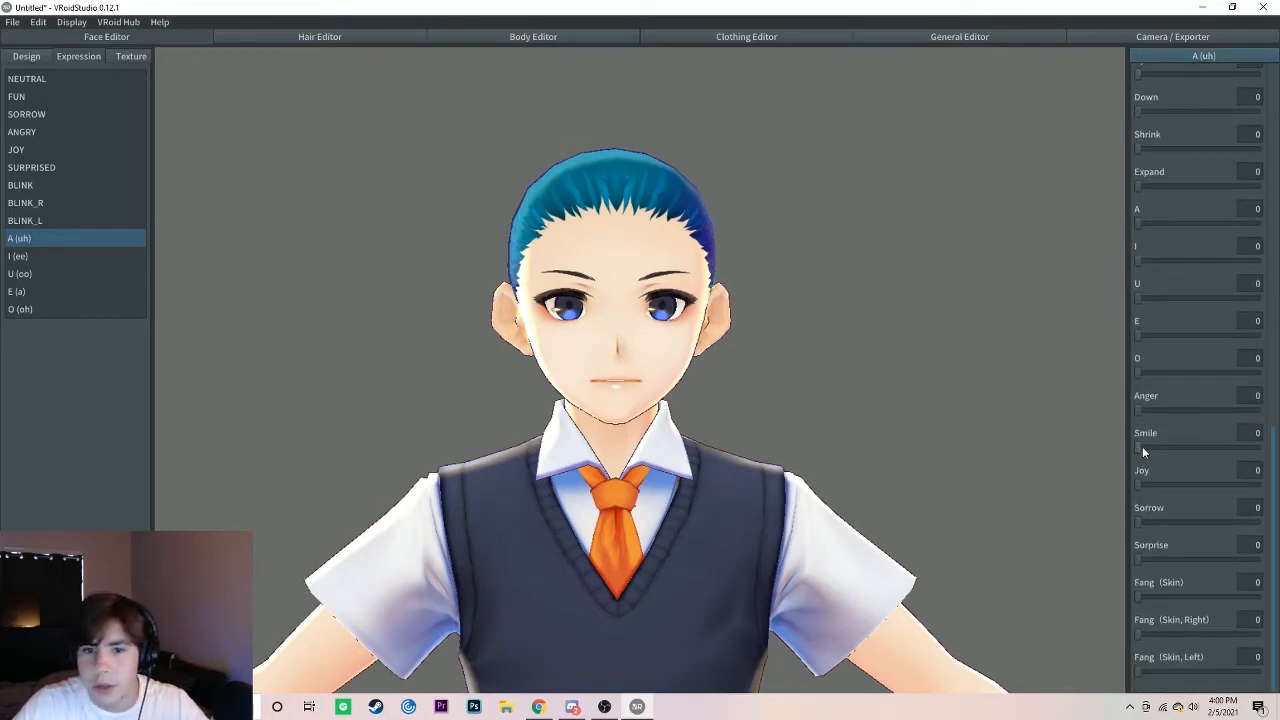
drag(1143, 450, 1190, 447)
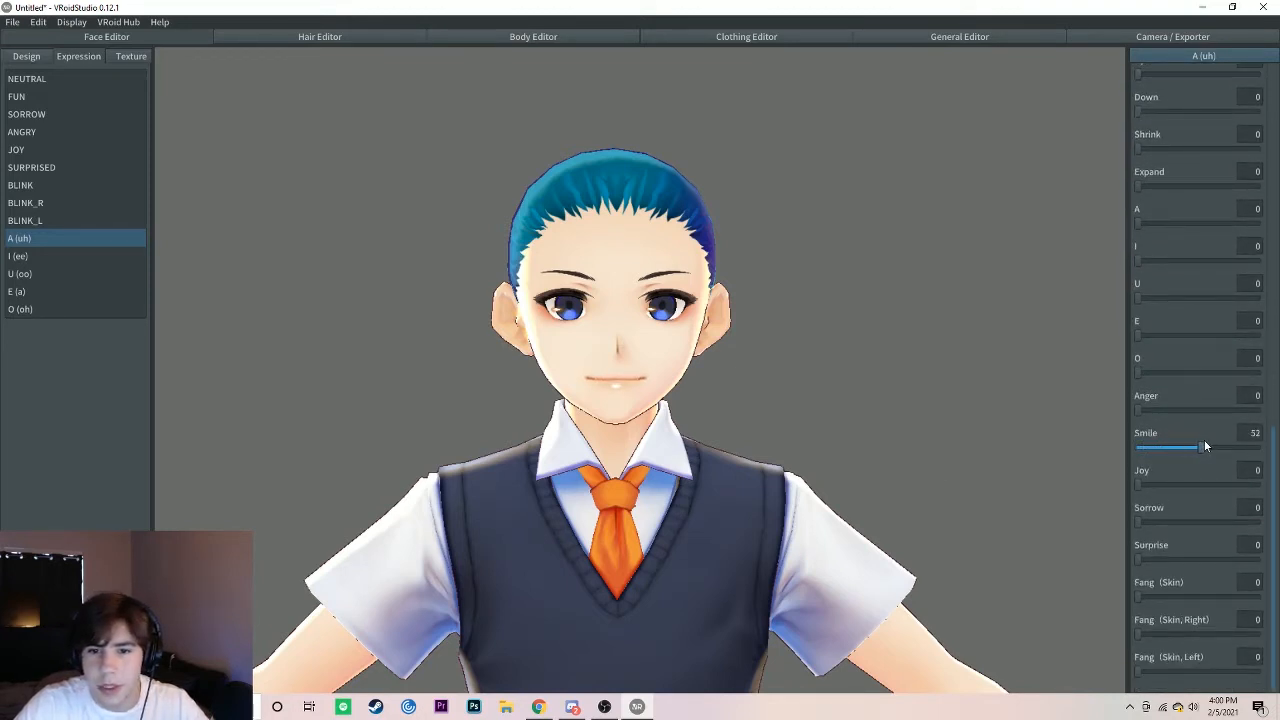
mouse_move(606, 506)
mouse_down()
mouse_move(644, 508)
mouse_move(580, 510)
mouse_move(595, 512)
mouse_move(595, 499)
mouse_move(657, 508)
mouse_move(540, 514)
mouse_move(596, 507)
mouse_up()
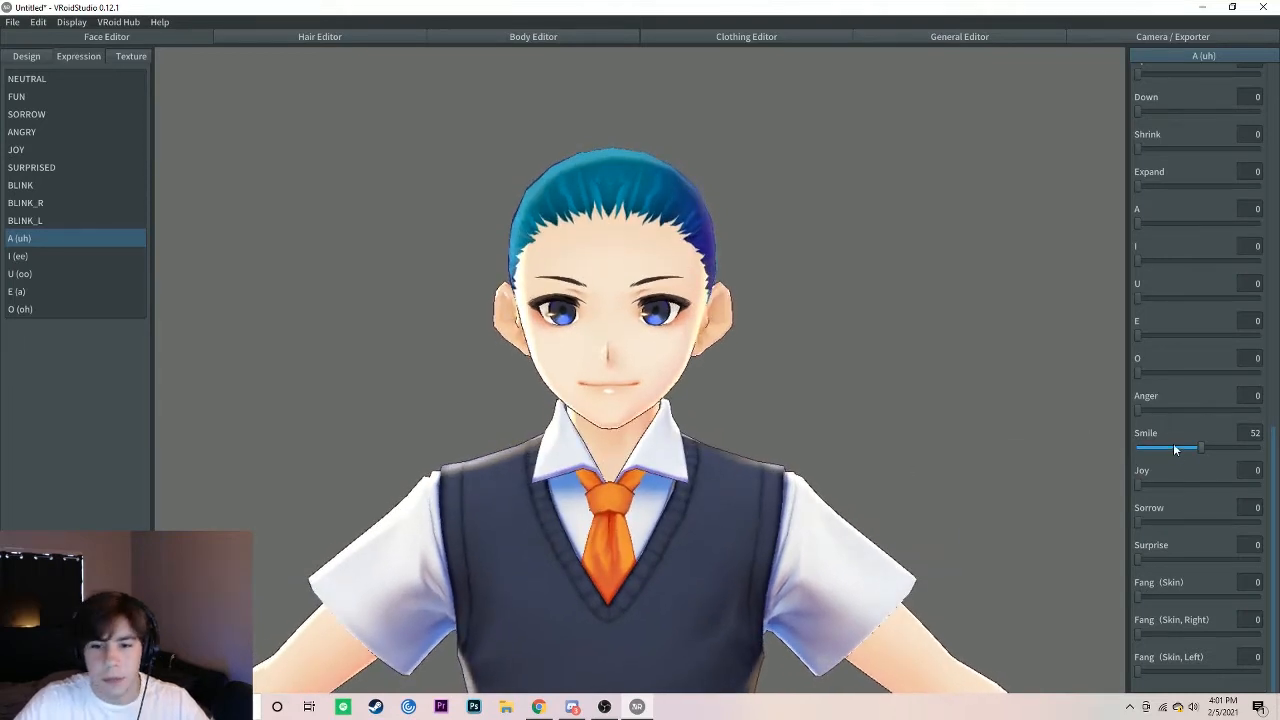
Step: Try Fang (Skin) at 100 for the A (uh) expression's mouth, check it up close and reset it to 0
drag(1140, 598, 1262, 596)
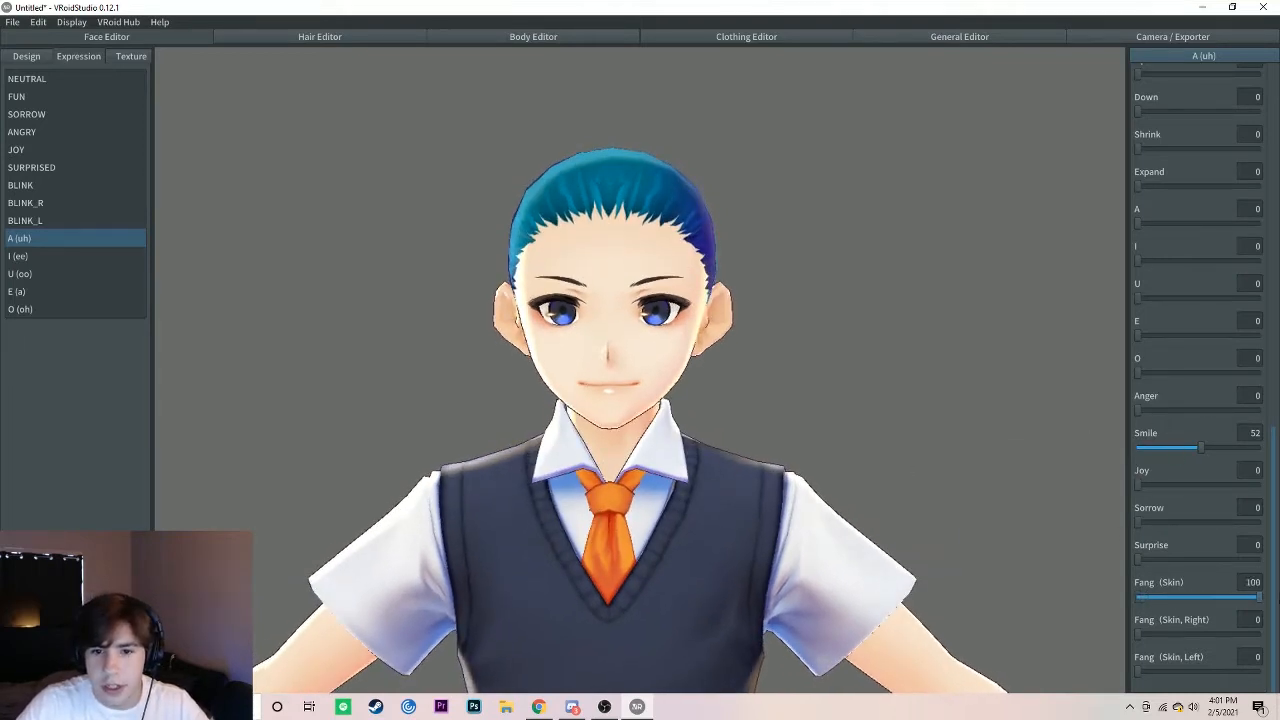
scroll(678, 421, up, 5)
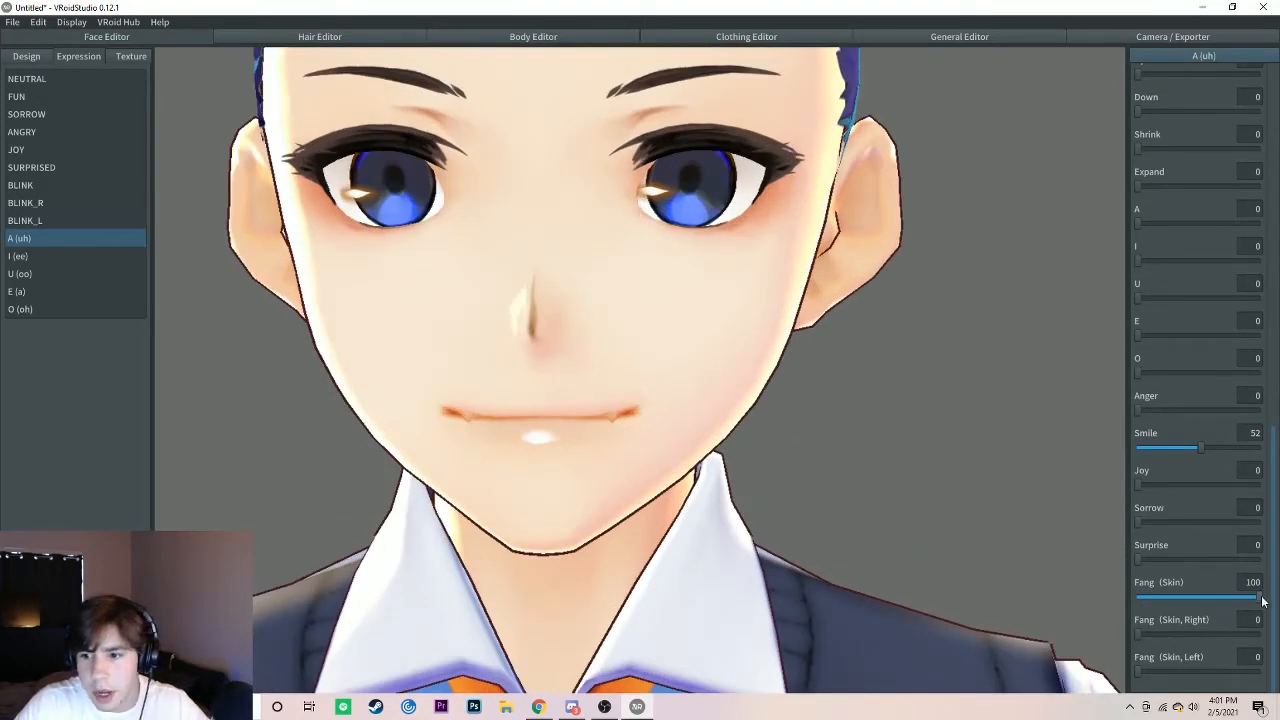
drag(1258, 597, 1136, 636)
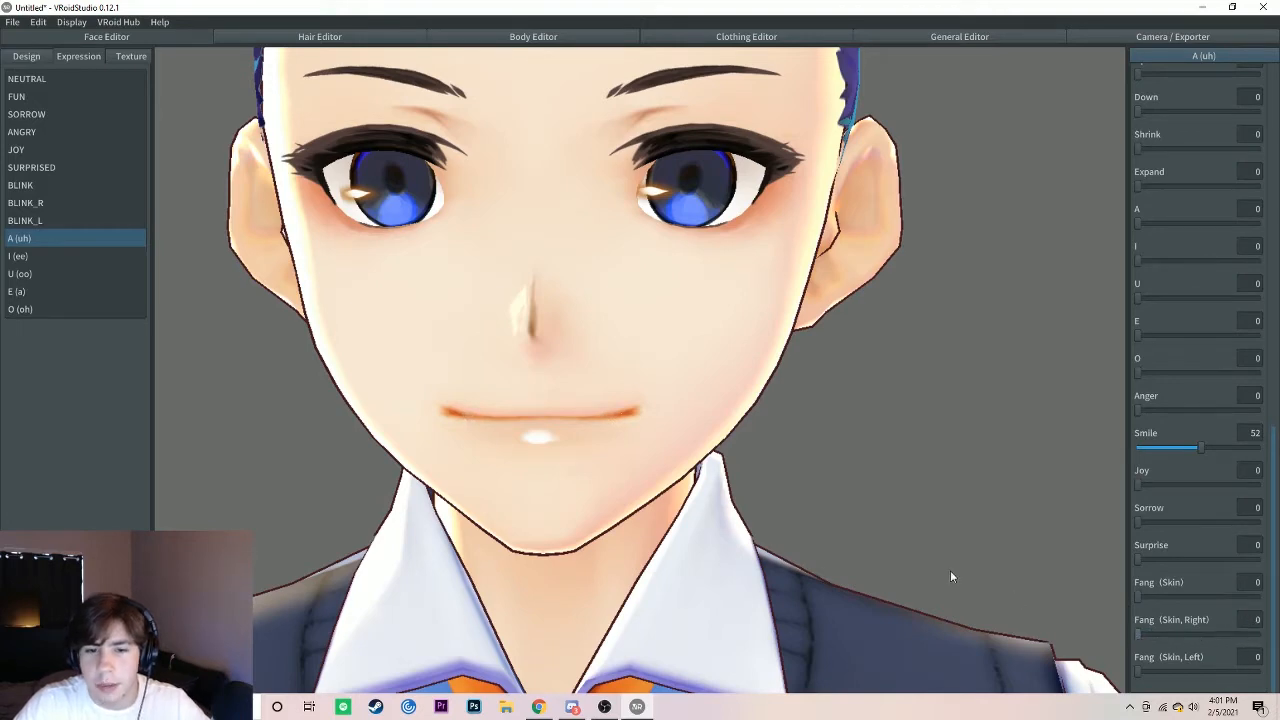
scroll(532, 384, down, 5)
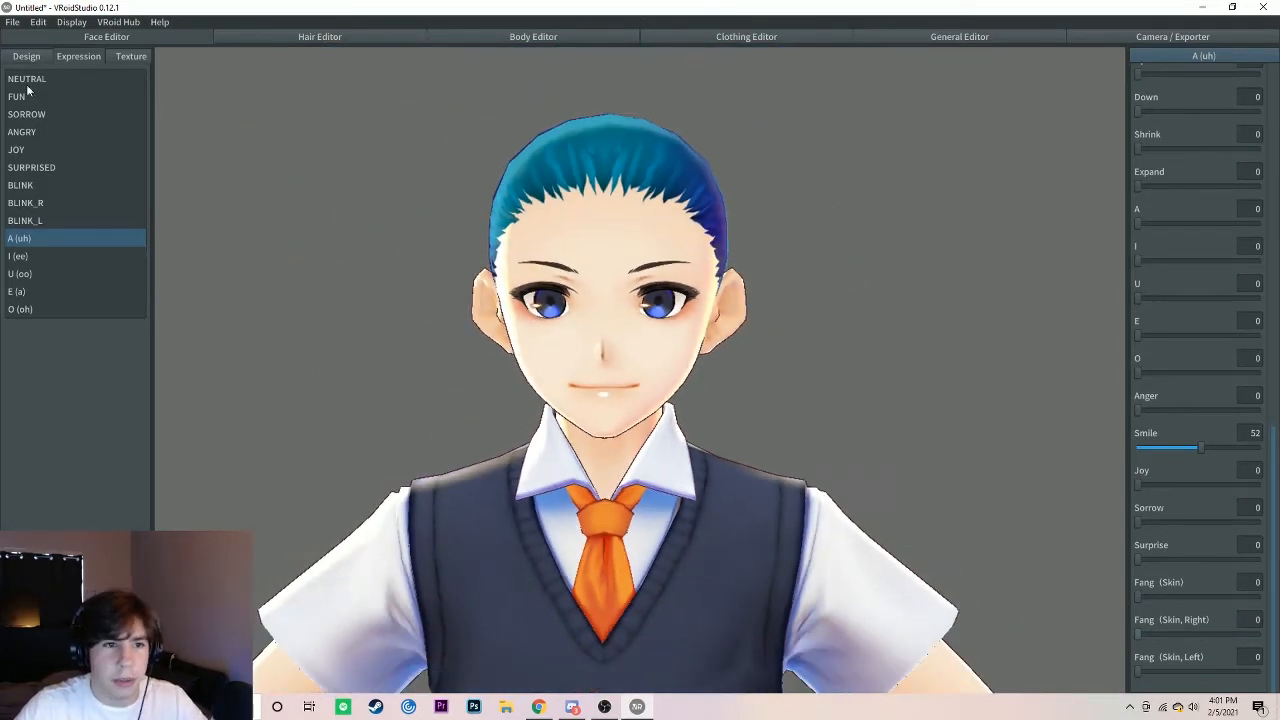
Step: Open the irises texture among the face textures and select its Guide layer
click(123, 60)
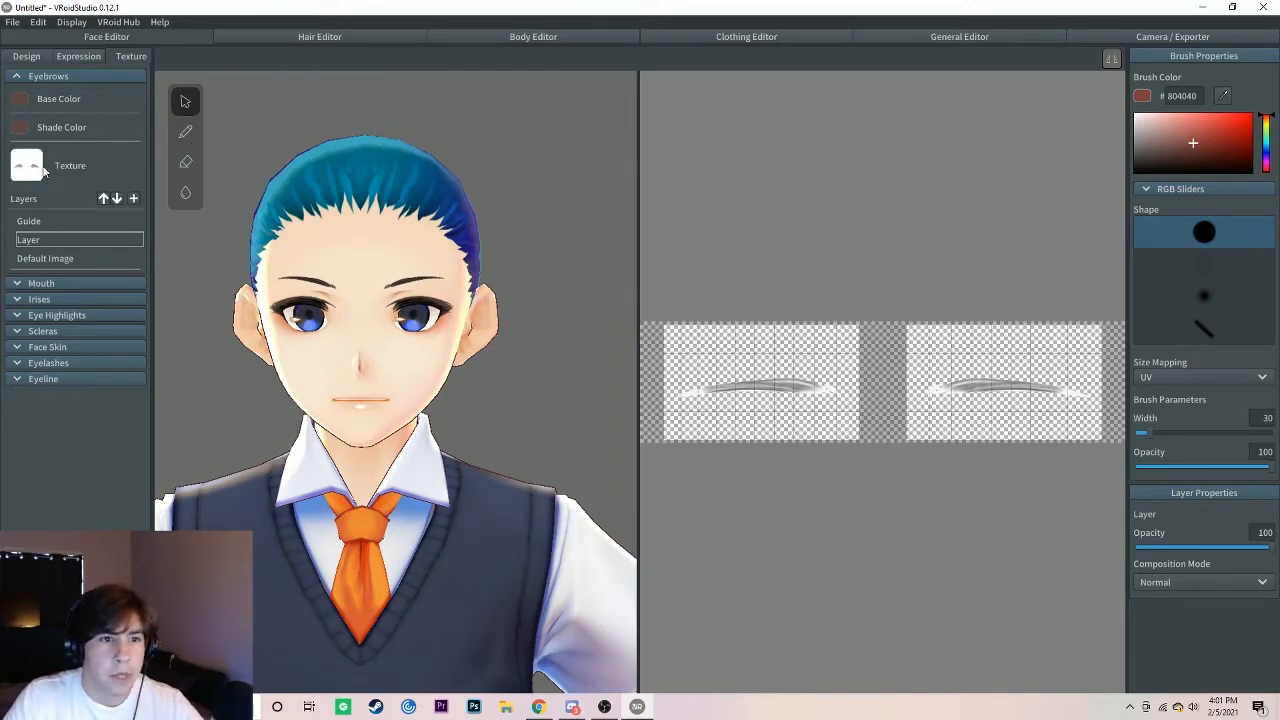
click(18, 77)
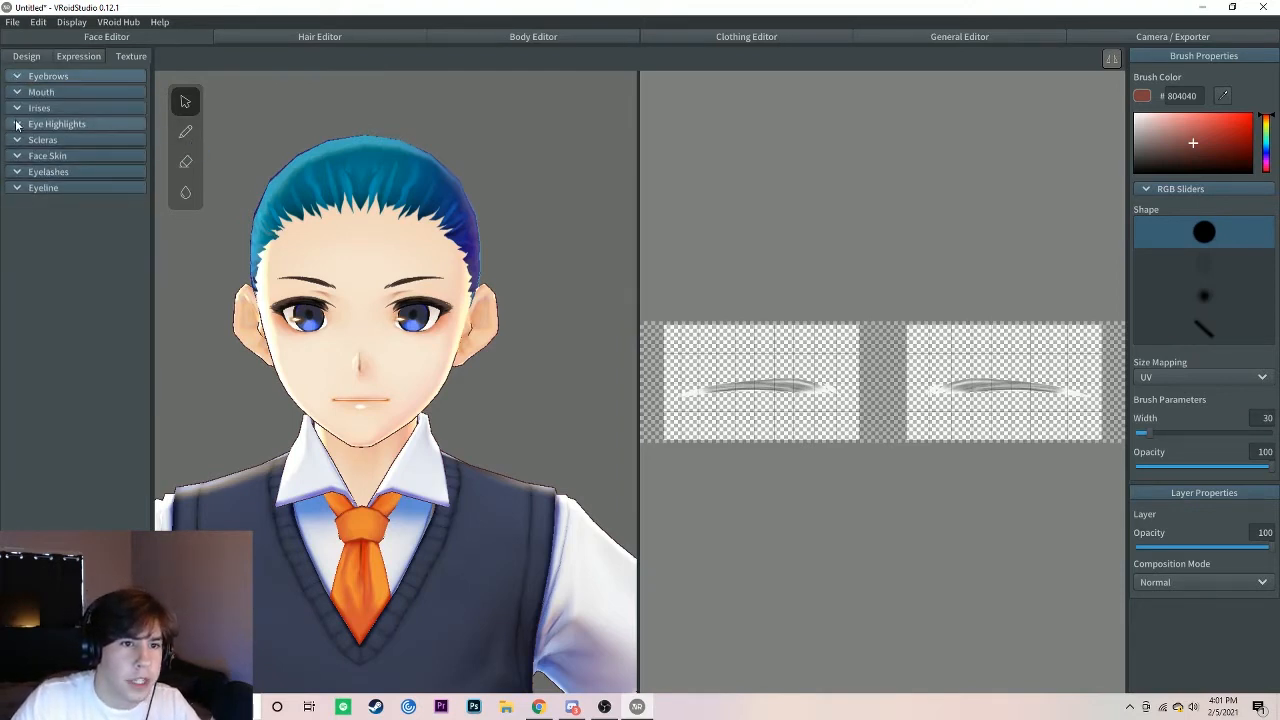
click(16, 109)
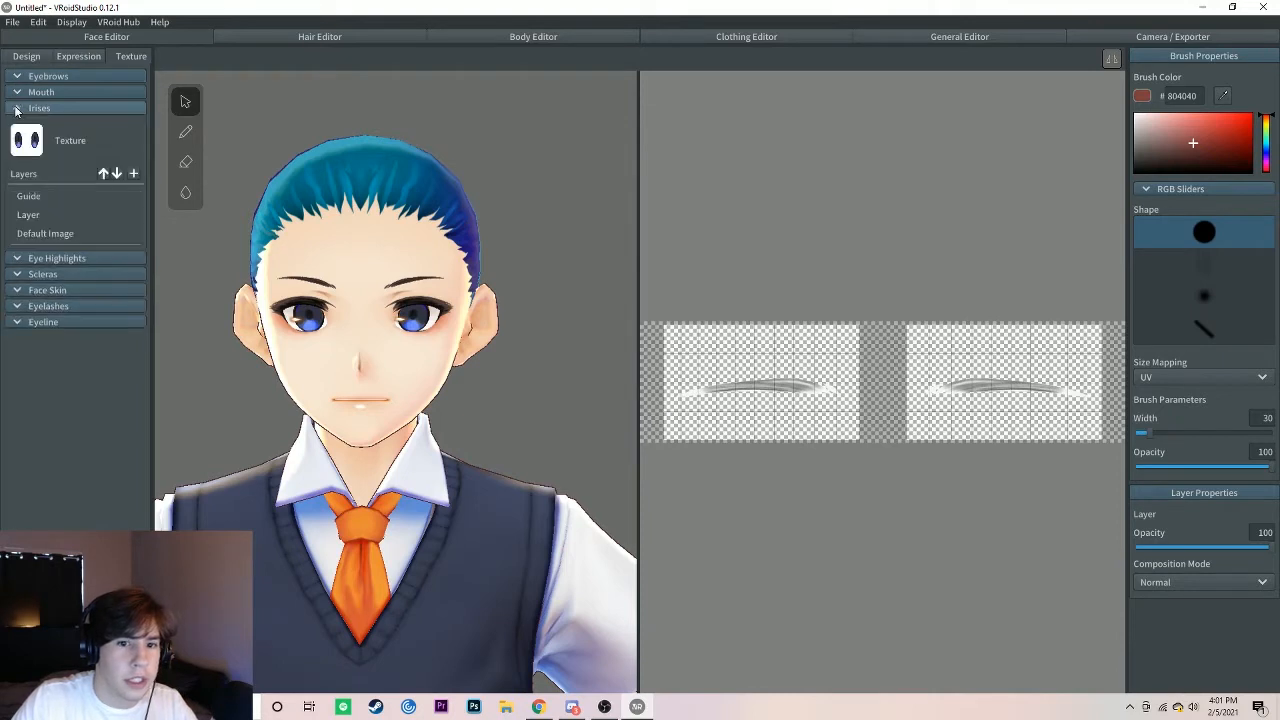
click(64, 197)
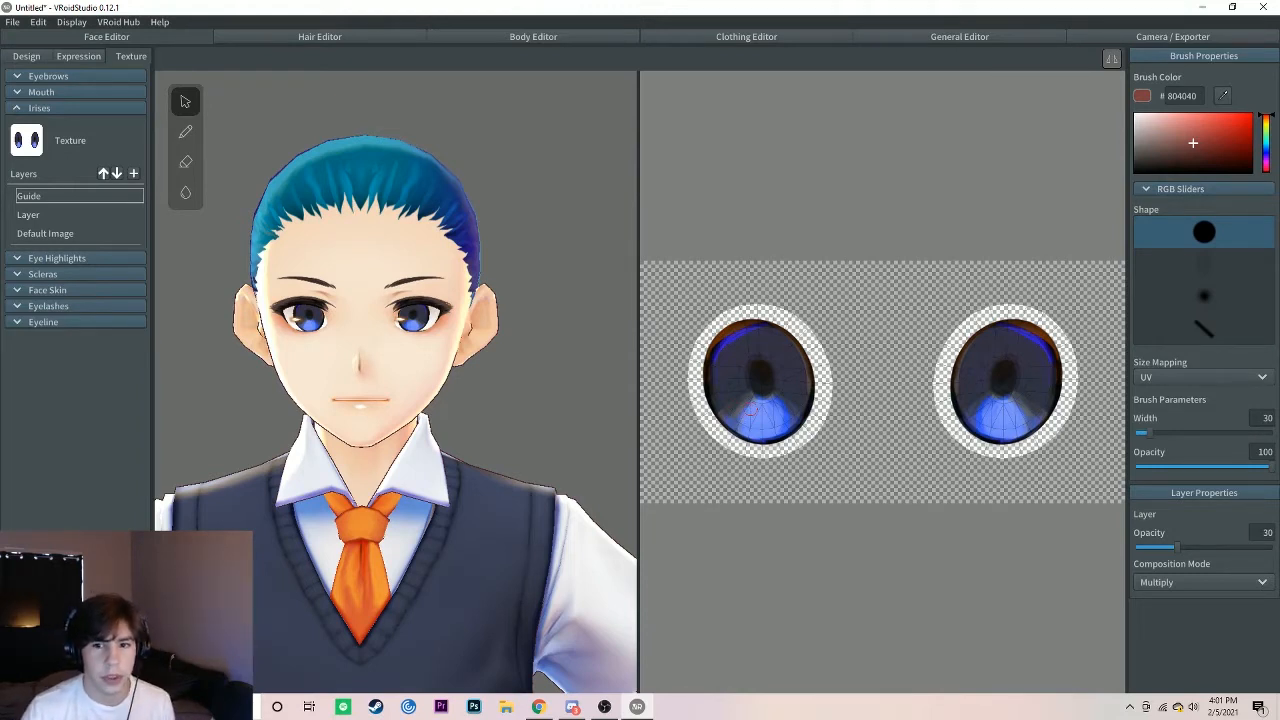
Step: Try erasing around one iris on the Guide layer of the irises texture and undo the strokes
click(185, 163)
mouse_move(720, 311)
mouse_down()
mouse_move(661, 362)
mouse_move(700, 401)
mouse_move(695, 417)
mouse_up()
click(824, 340)
mouse_move(697, 370)
mouse_down()
mouse_move(848, 410)
mouse_move(768, 420)
mouse_move(801, 319)
mouse_up()
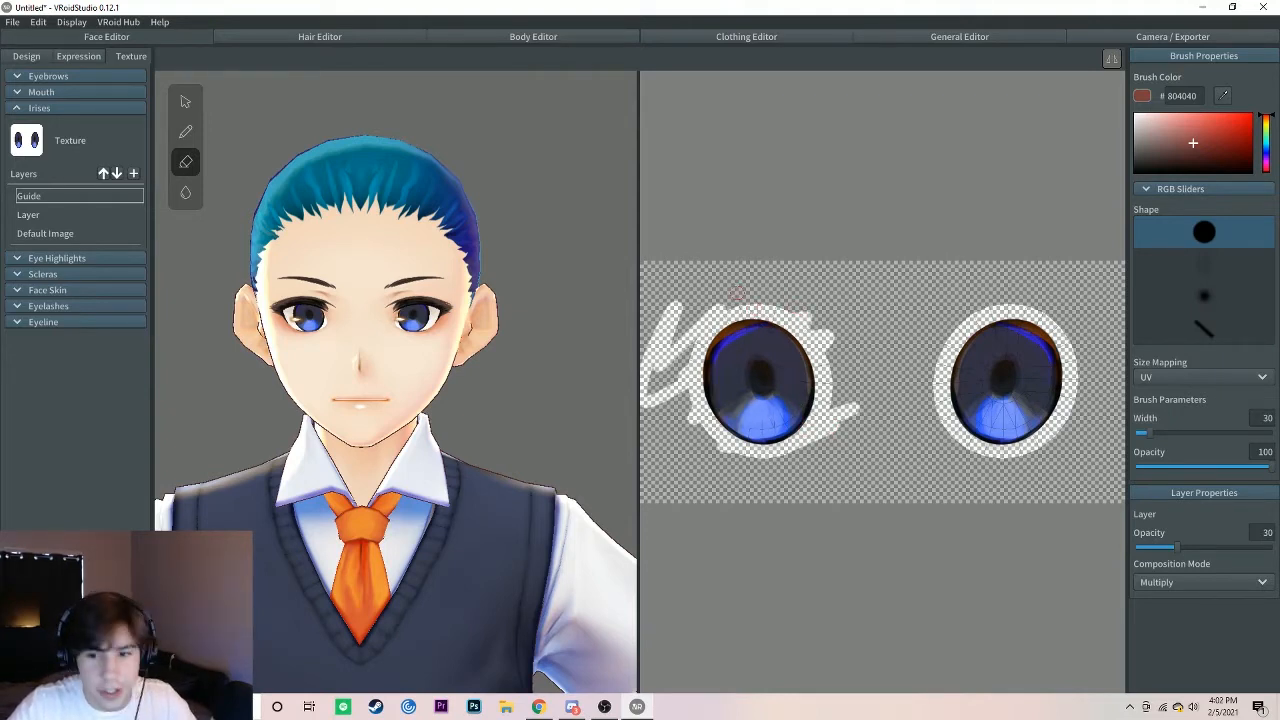
key(ctrl+z)
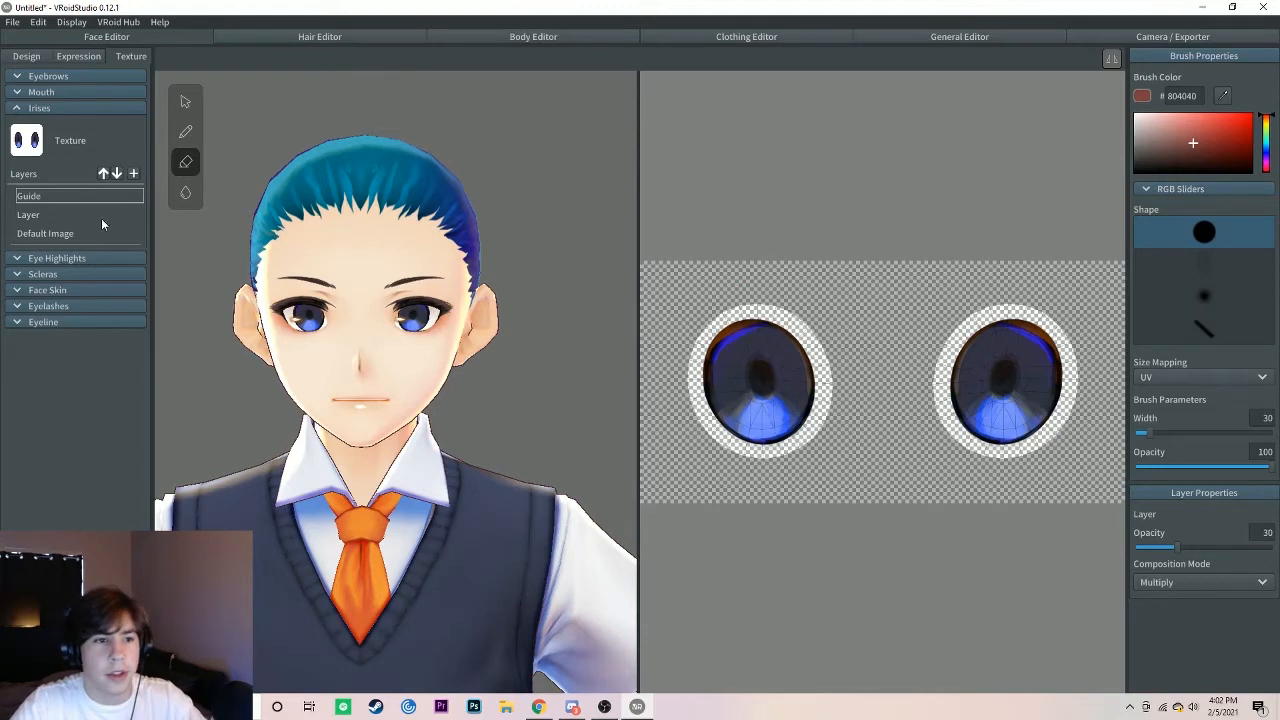
Step: Try erasing across one iris on the irises texture's Default Image layer and undo the strokes
click(70, 215)
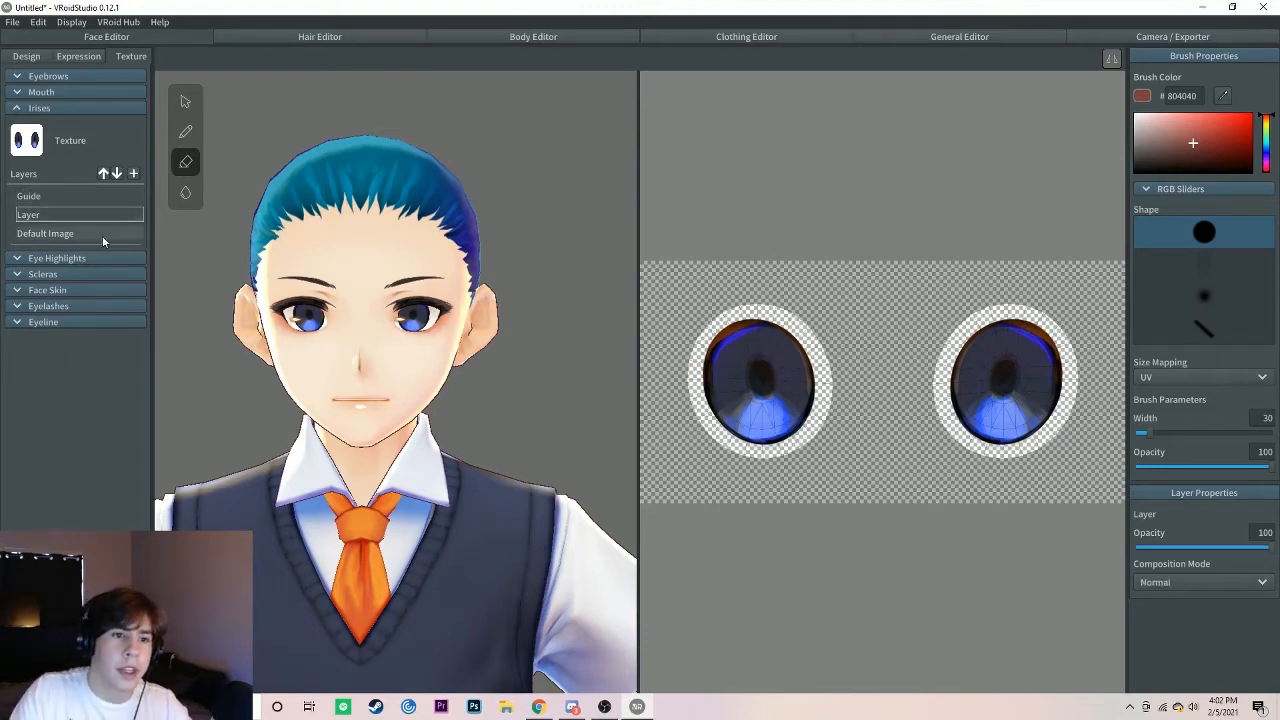
click(52, 232)
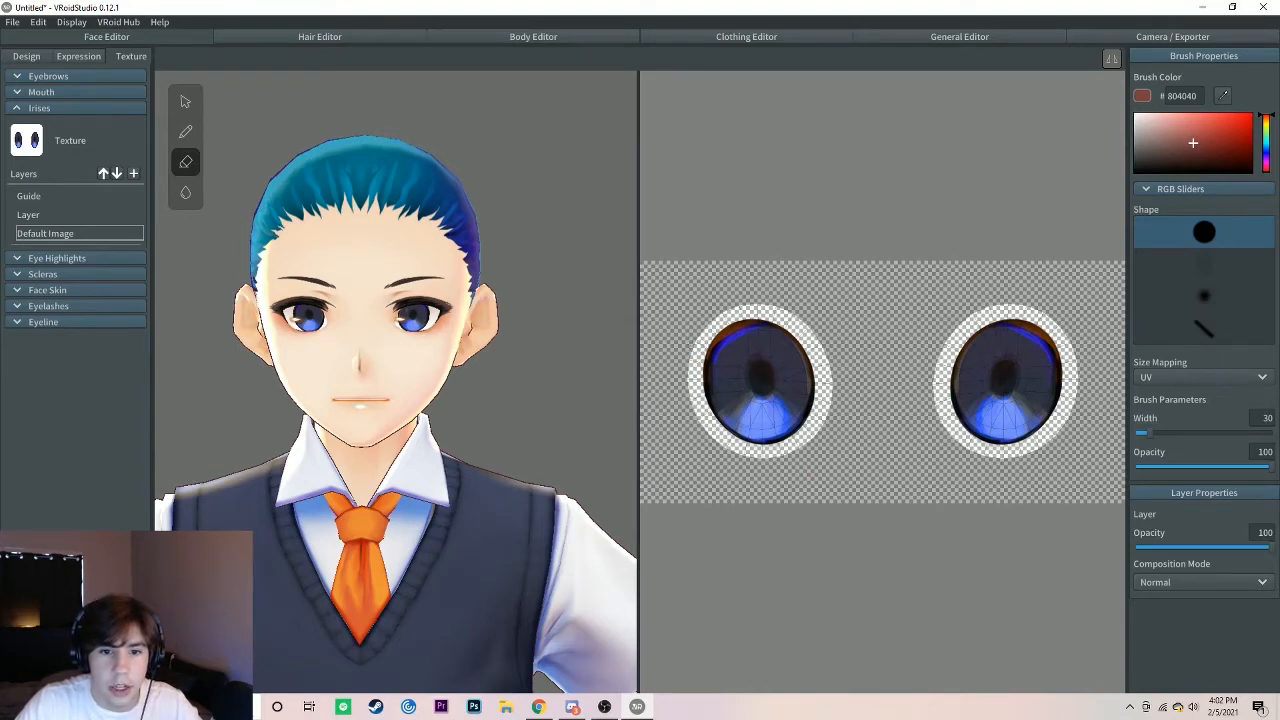
mouse_move(1052, 422)
mouse_down()
mouse_move(998, 377)
mouse_move(952, 378)
mouse_move(978, 426)
mouse_up()
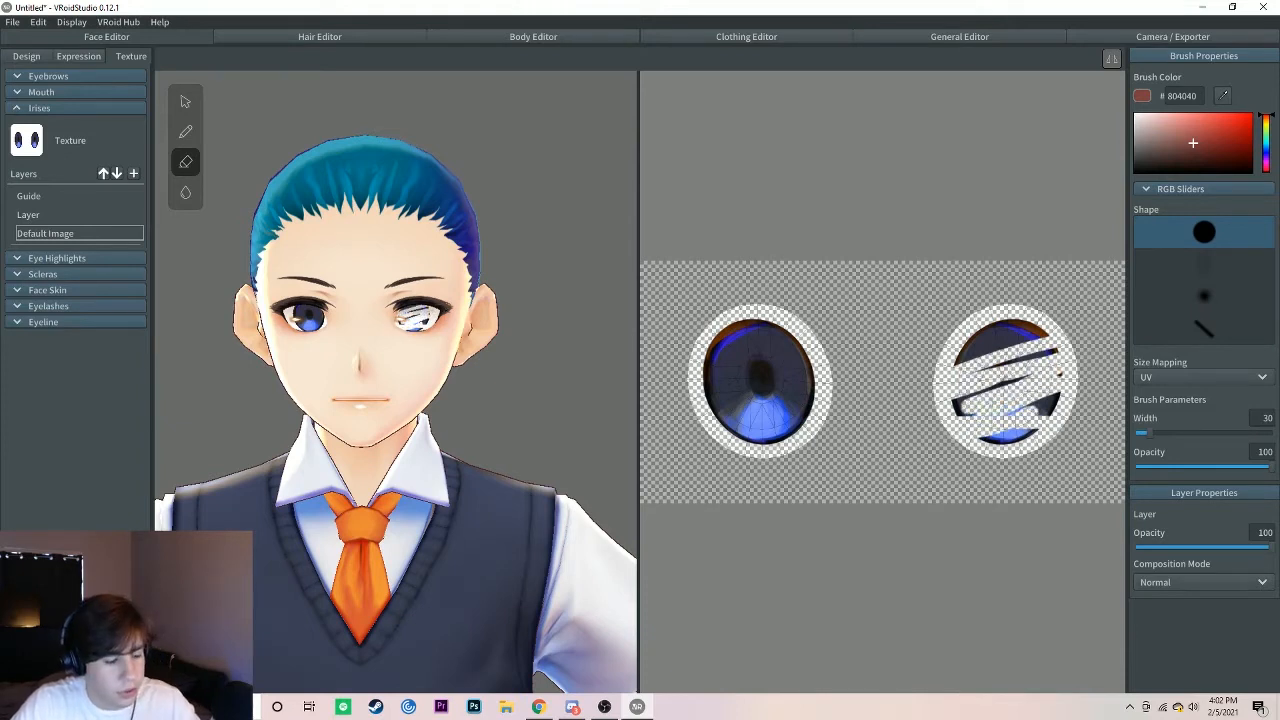
key(ctrl+z)
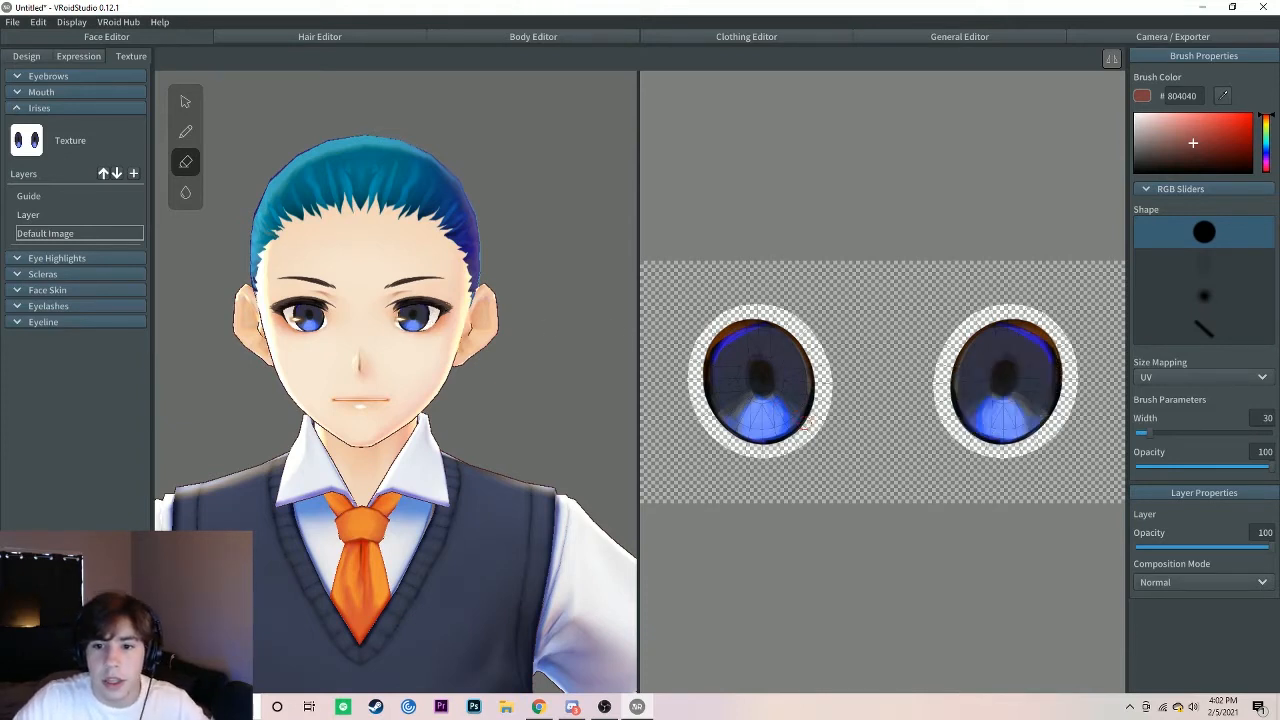
Step: Try erasing the other iris completely with the eraser width at 150 and undo the erasing
mouse_move(790, 432)
mouse_down()
mouse_move(742, 432)
mouse_move(775, 405)
mouse_move(735, 405)
mouse_move(810, 378)
mouse_move(798, 361)
mouse_move(762, 384)
mouse_up()
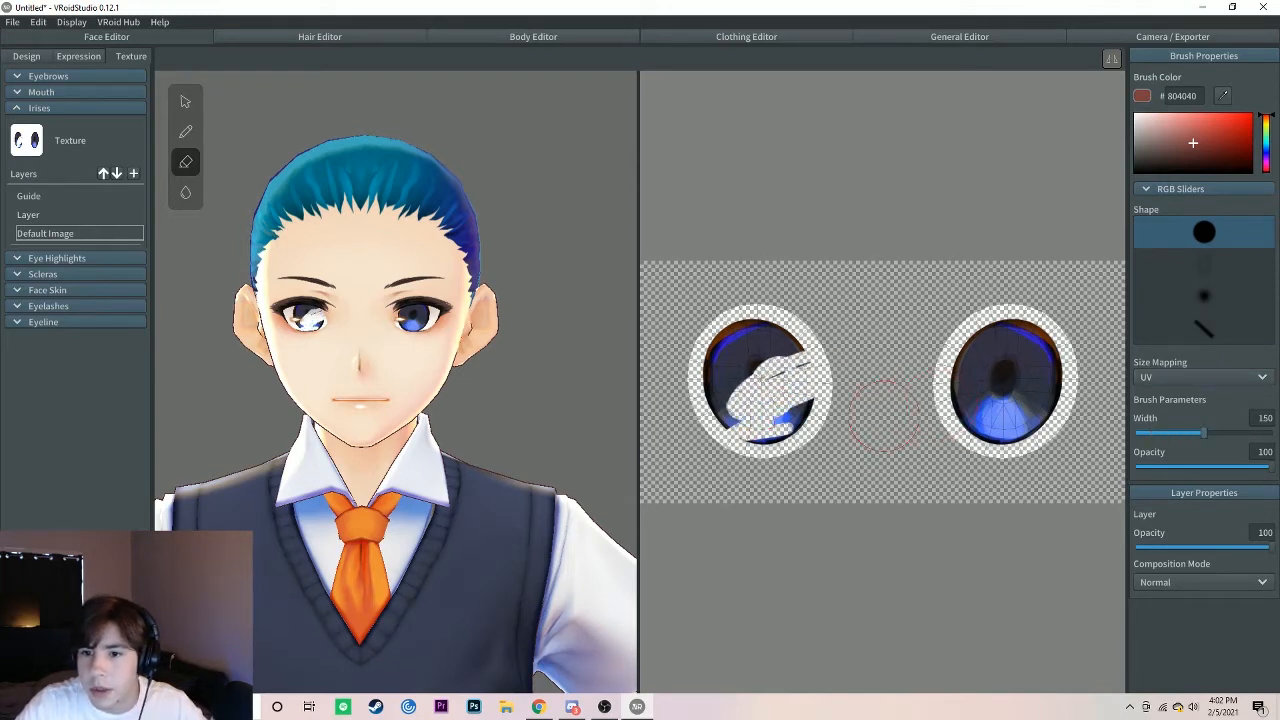
mouse_move(855, 428)
mouse_down()
mouse_move(750, 425)
mouse_move(760, 338)
mouse_move(735, 370)
mouse_move(745, 380)
mouse_move(796, 317)
mouse_up()
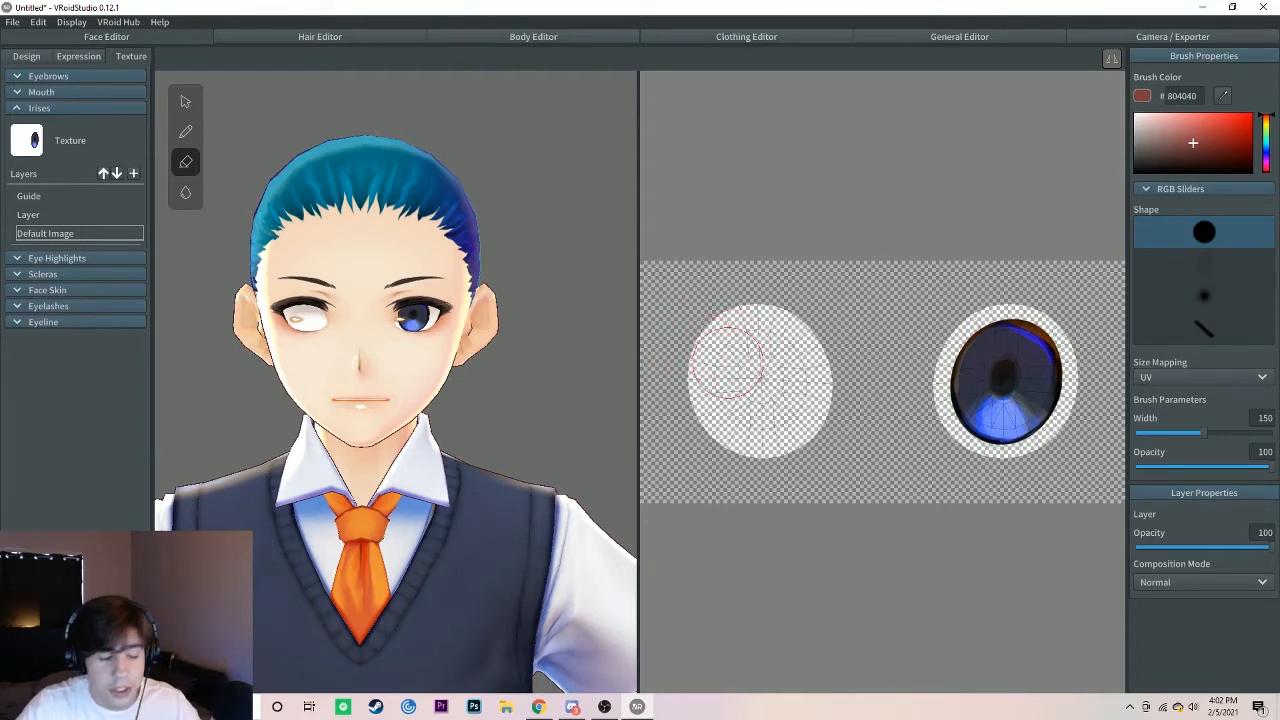
key(ctrl+z)
key(ctrl+z)
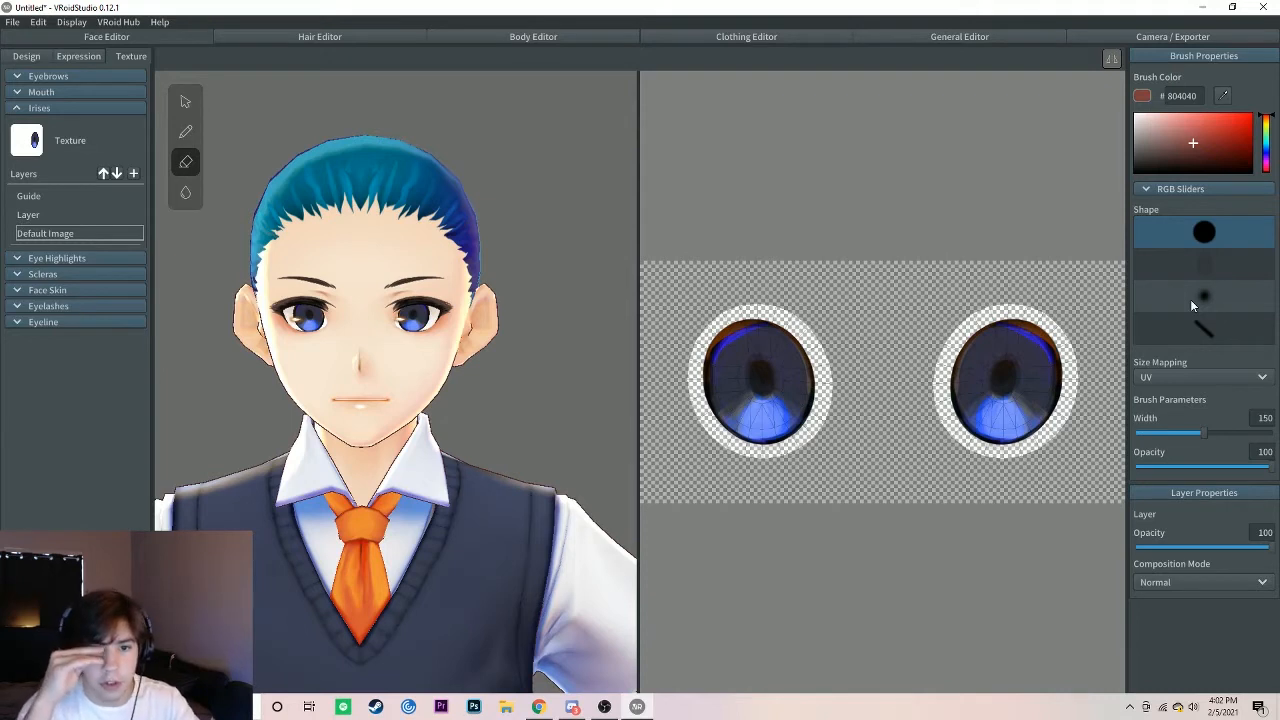
Step: Paint both irises red (FF0000) on the plain Layer with the soft round brush at width 150 and opacity 59
click(52, 214)
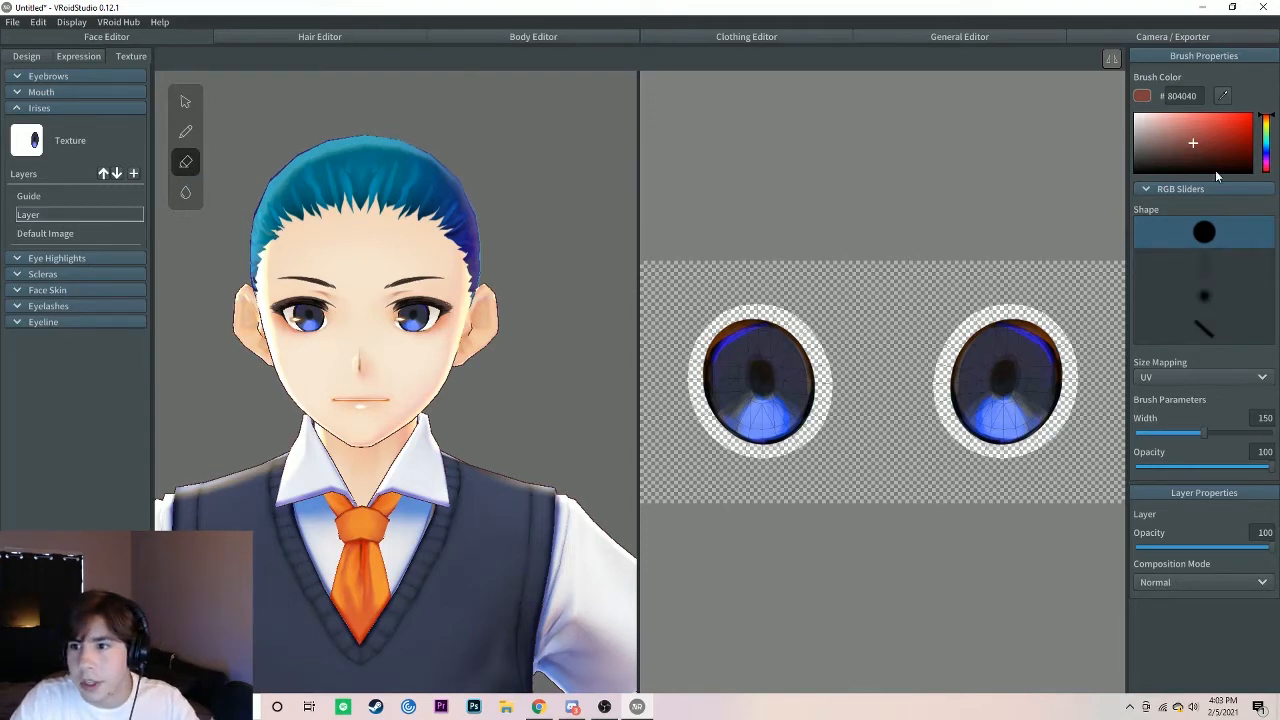
mouse_move(1265, 140)
mouse_down()
mouse_move(1267, 119)
mouse_move(1274, 162)
mouse_move(1273, 113)
mouse_move(1257, 110)
mouse_up()
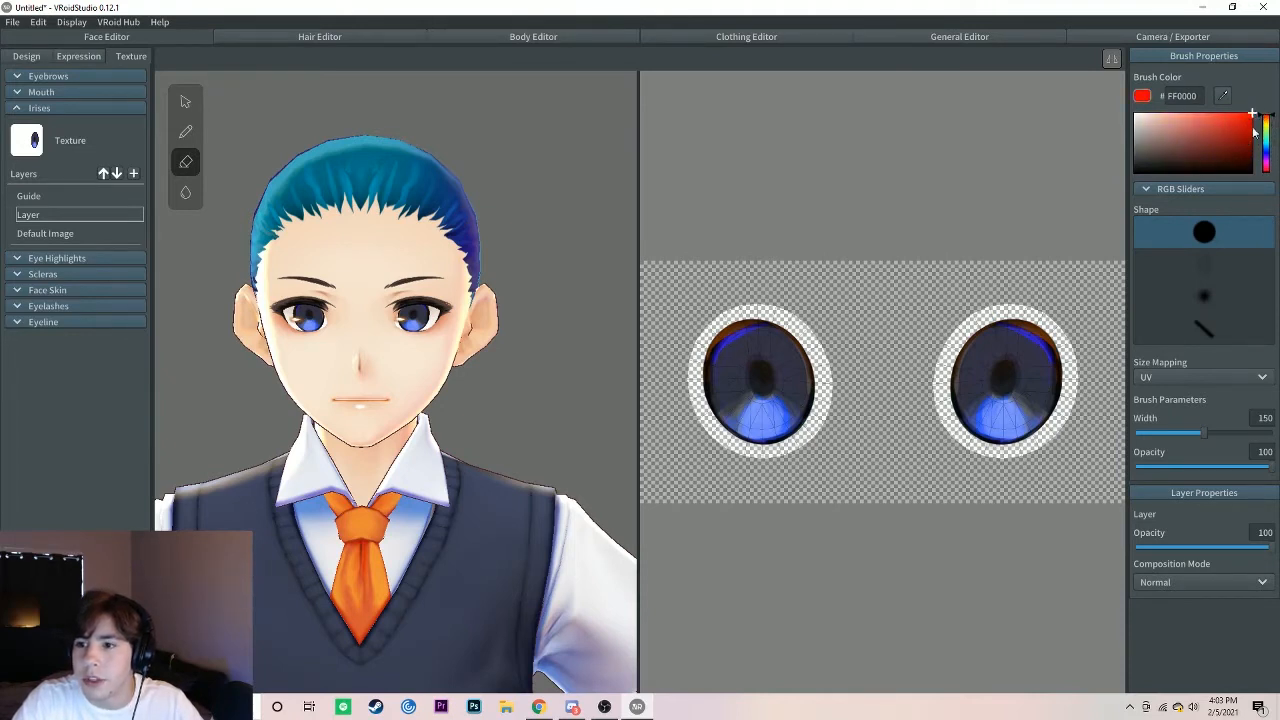
click(1208, 290)
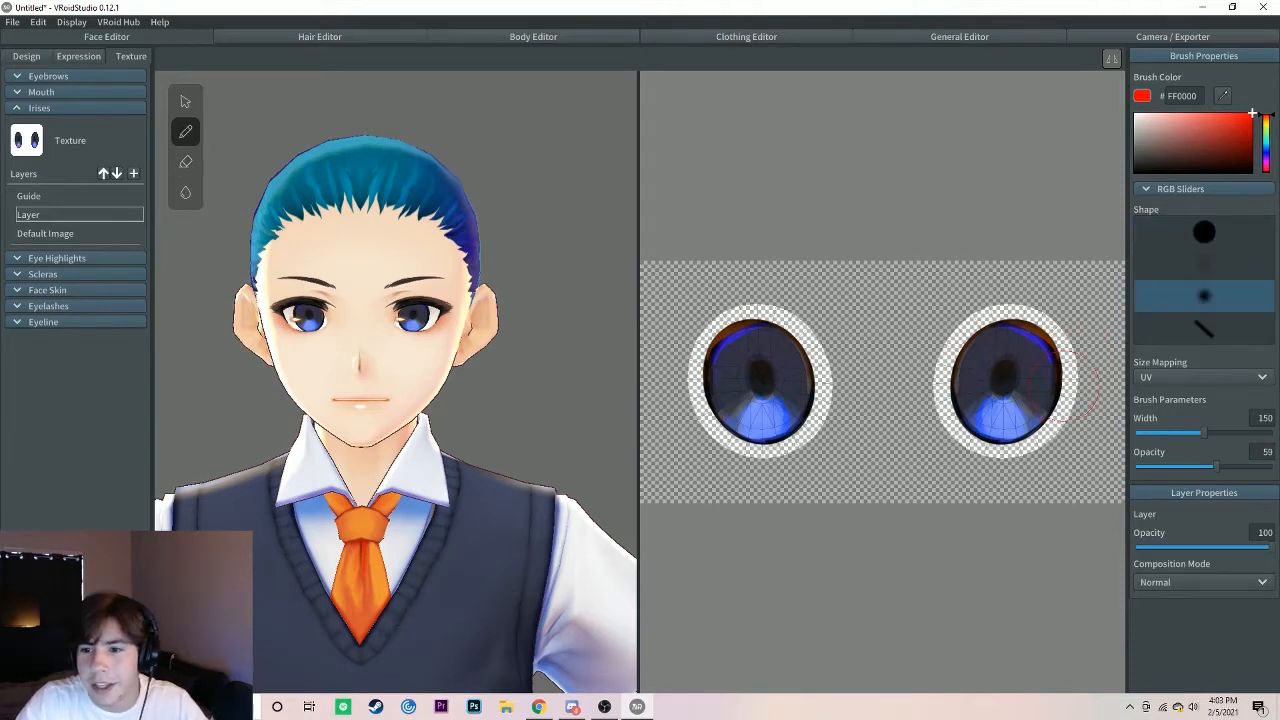
mouse_move(1008, 388)
mouse_down()
mouse_move(1002, 412)
mouse_move(1018, 376)
mouse_move(975, 325)
mouse_move(950, 360)
mouse_move(955, 410)
mouse_move(1048, 438)
mouse_move(1060, 395)
mouse_move(1042, 330)
mouse_move(942, 378)
mouse_move(955, 420)
mouse_move(1040, 442)
mouse_move(1060, 410)
mouse_move(1066, 330)
mouse_move(1000, 312)
mouse_move(952, 345)
mouse_move(945, 420)
mouse_move(1020, 445)
mouse_up()
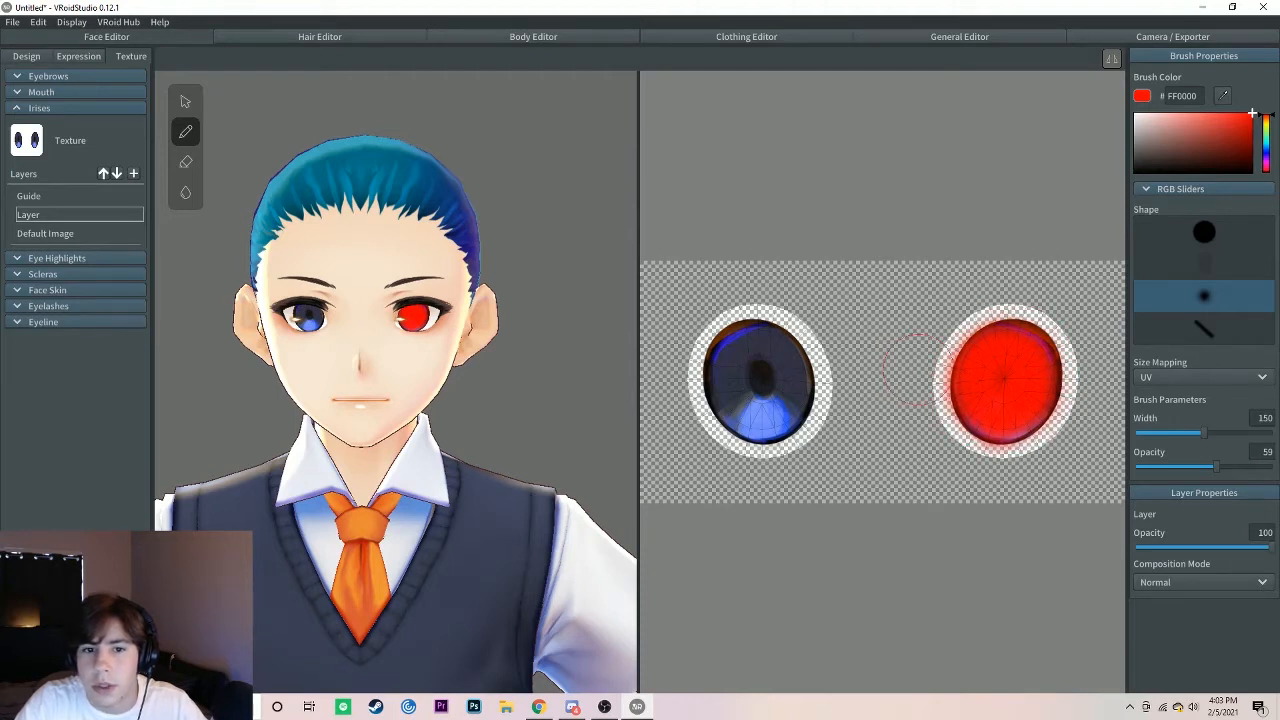
mouse_move(720, 395)
mouse_down()
mouse_move(750, 430)
mouse_move(790, 430)
mouse_move(815, 370)
mouse_move(718, 322)
mouse_move(705, 400)
mouse_move(755, 442)
mouse_move(805, 420)
mouse_up()
mouse_move(758, 365)
mouse_down()
mouse_move(764, 400)
mouse_move(758, 368)
mouse_up()
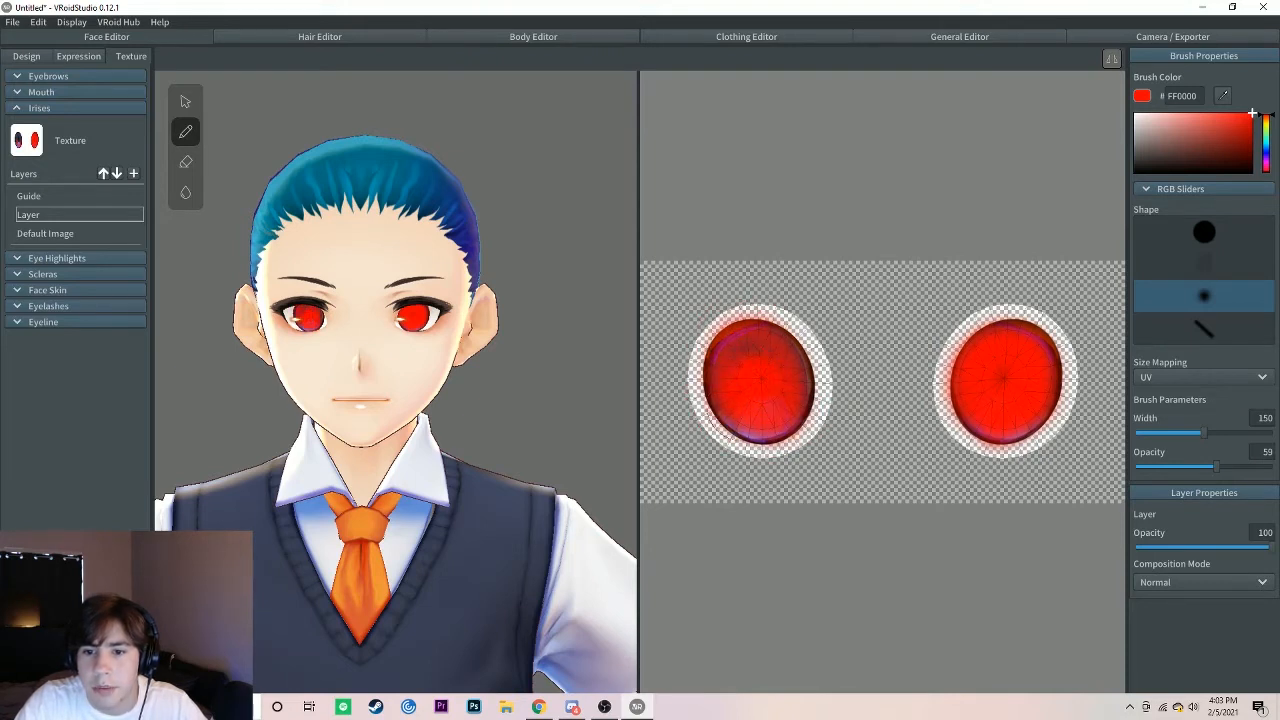
mouse_move(712, 320)
mouse_down()
mouse_move(755, 314)
mouse_move(715, 415)
mouse_move(765, 450)
mouse_move(805, 436)
mouse_up()
Step: Set the brush opacity to 72, try the Darker Color composition mode on the red layer and change it to Darken
drag(1216, 466, 1233, 466)
mouse_move(1268, 547)
mouse_down()
mouse_move(1203, 550)
mouse_move(1262, 548)
mouse_up()
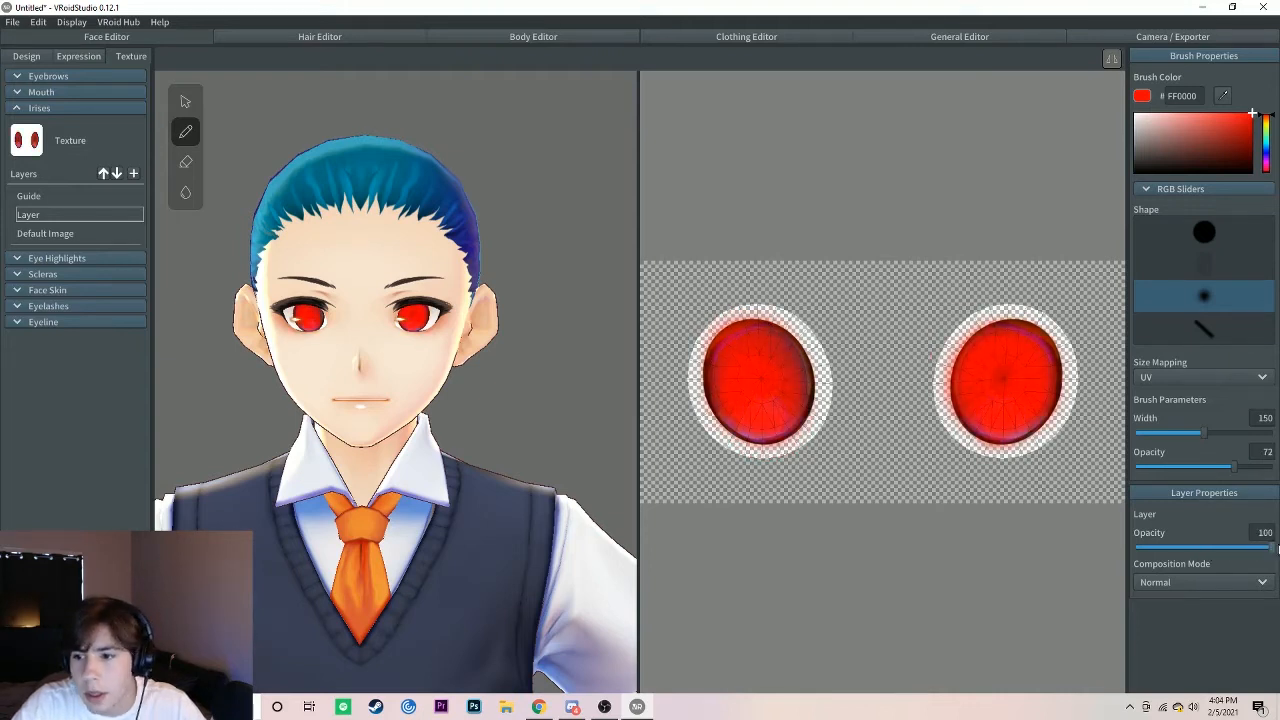
click(1211, 582)
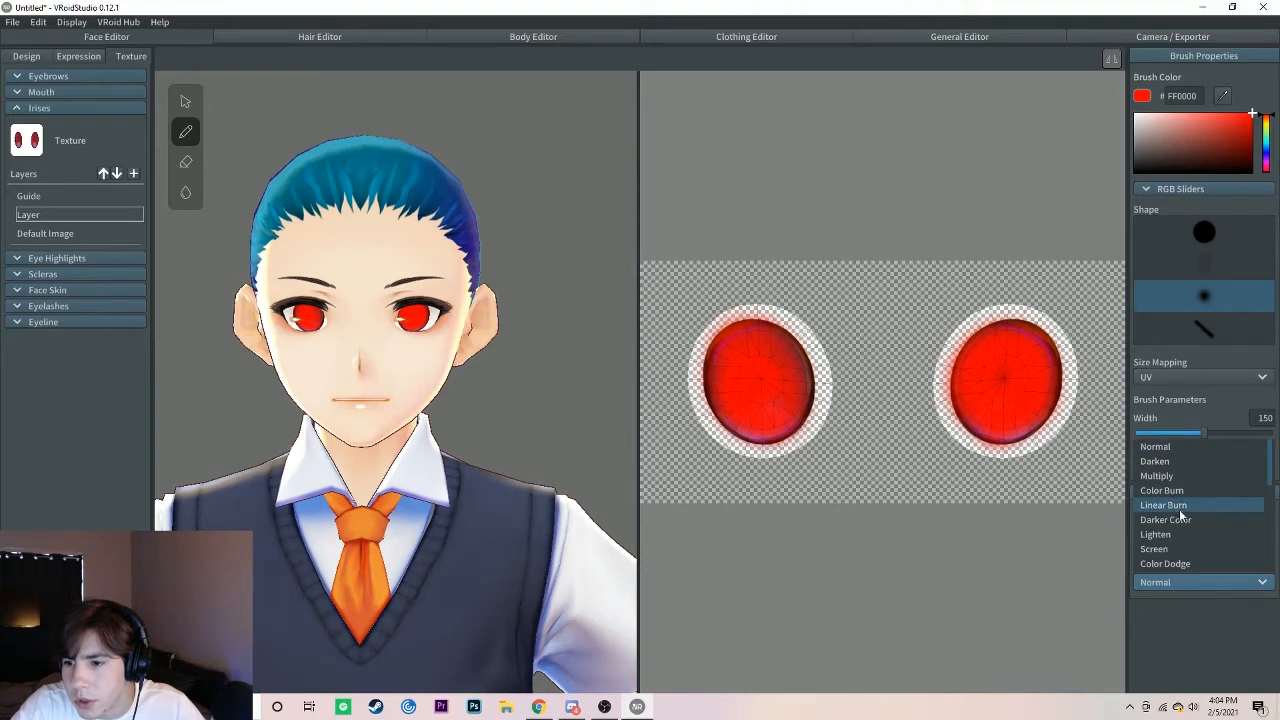
click(1176, 520)
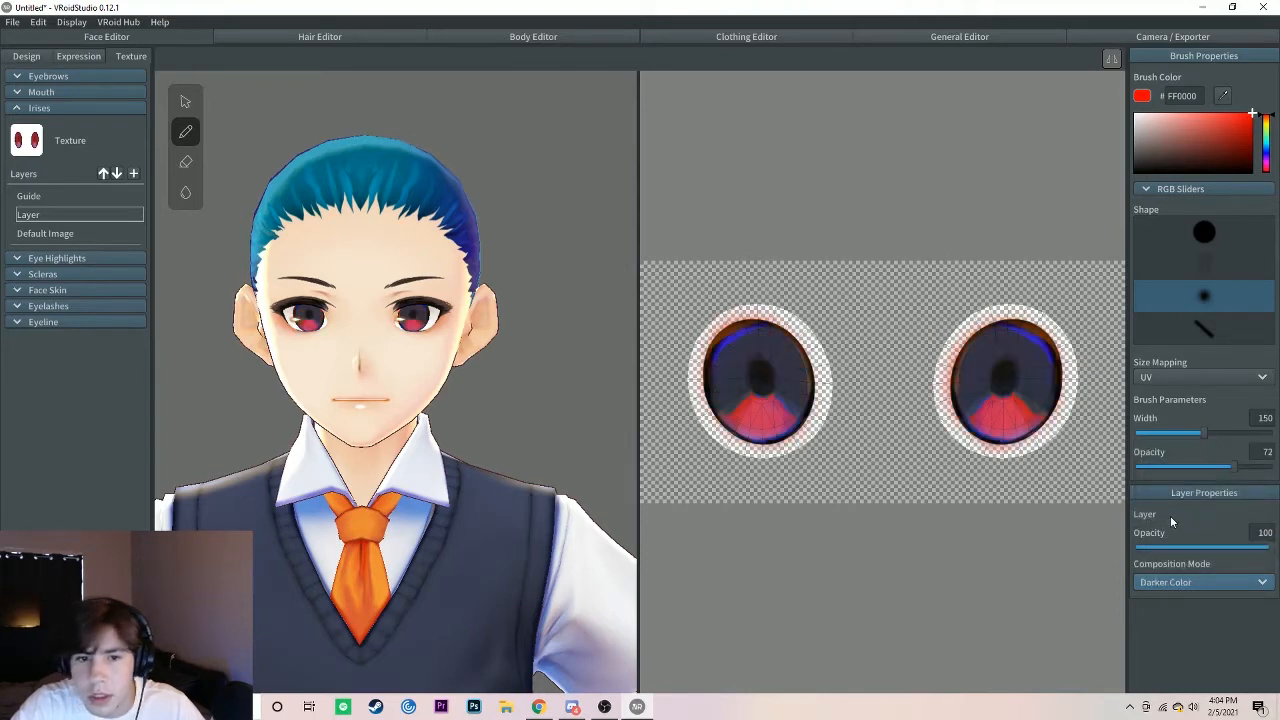
click(1211, 580)
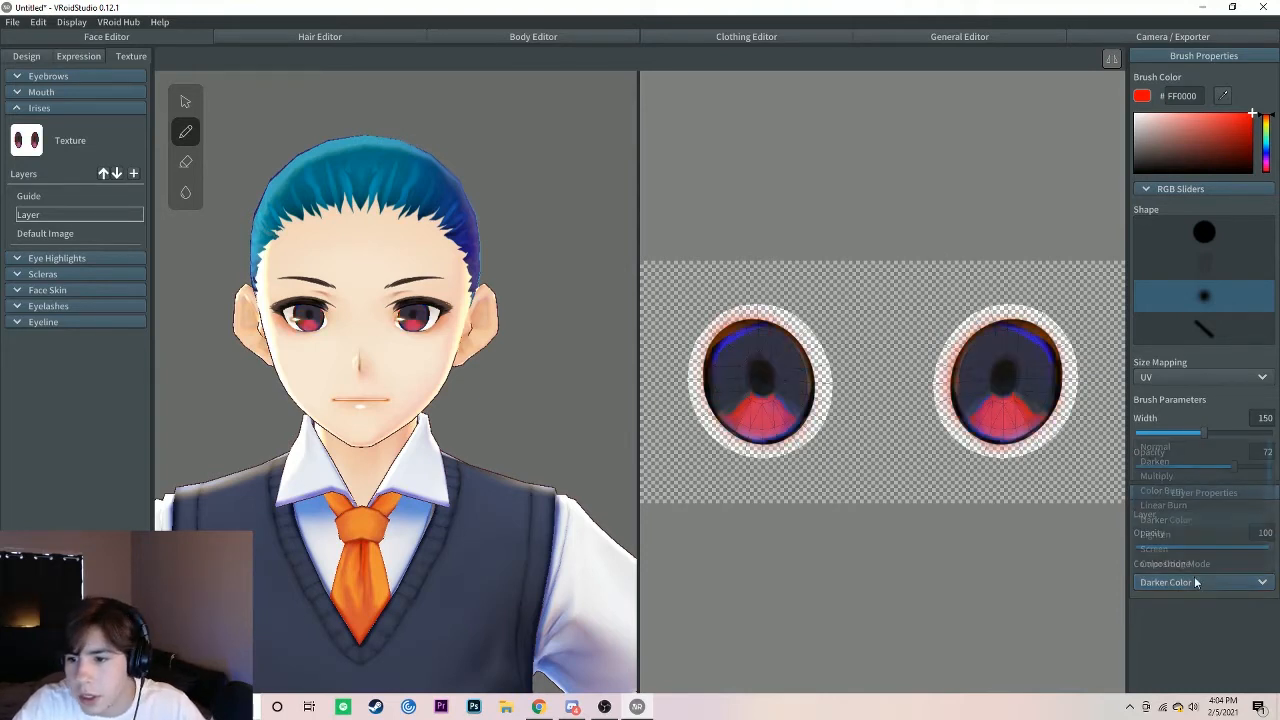
click(1177, 460)
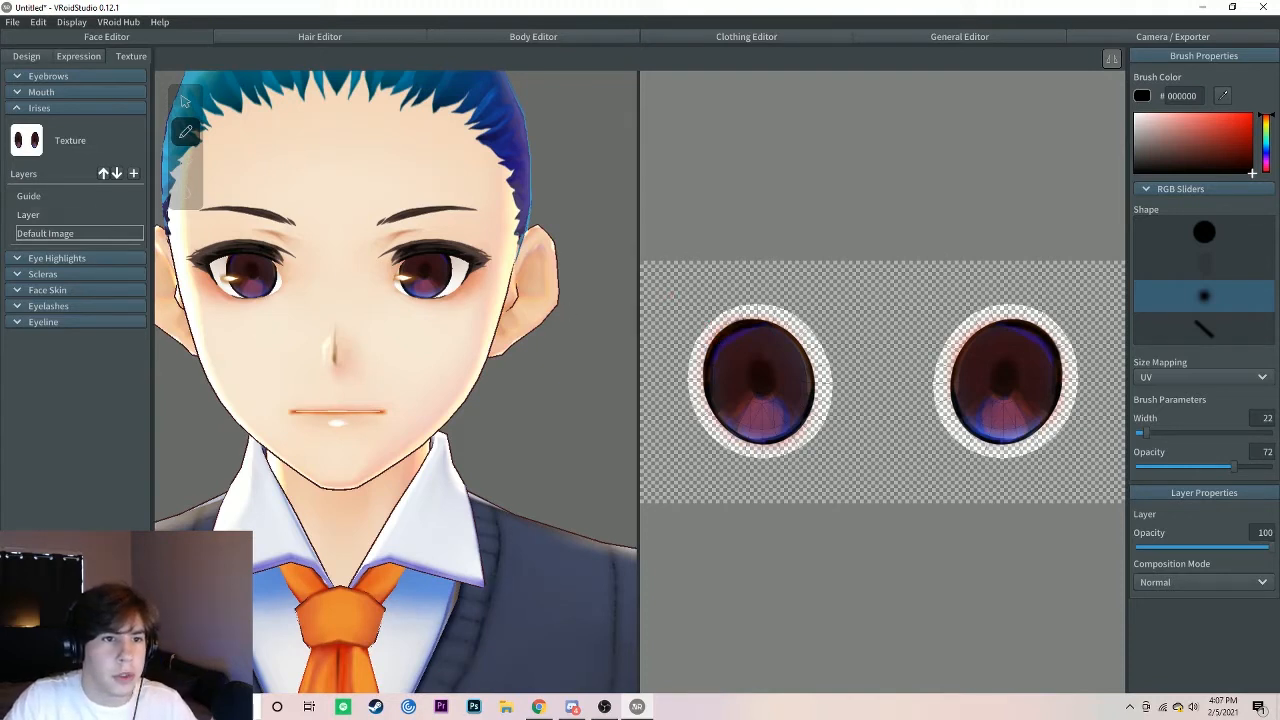
Step: Close the irises texture settings, open the eyebrows texture and select its Default Image layer
click(17, 108)
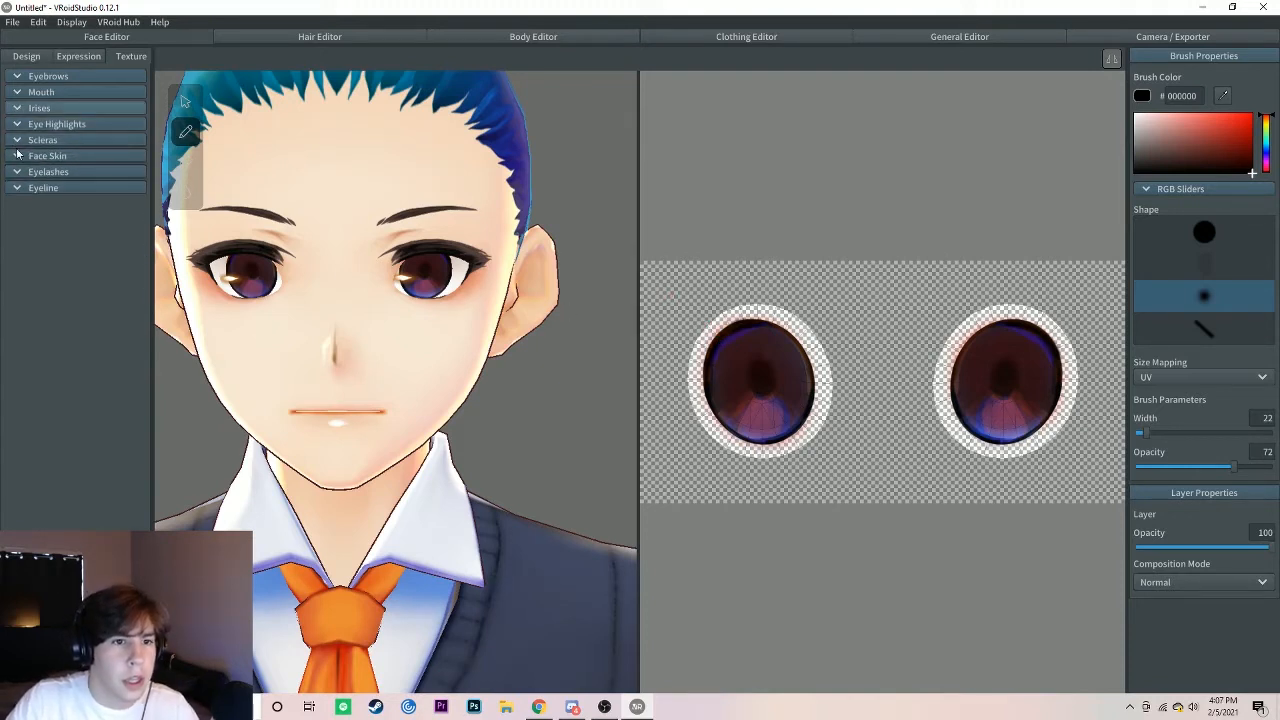
click(17, 78)
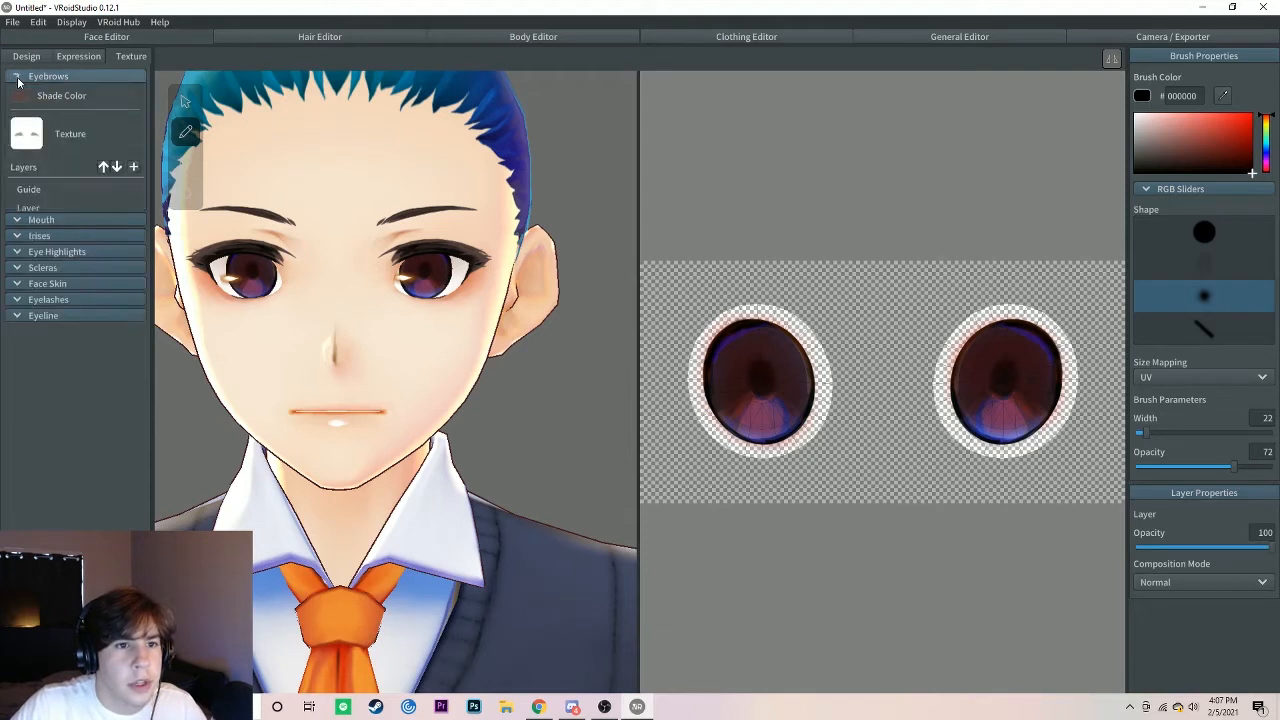
click(49, 221)
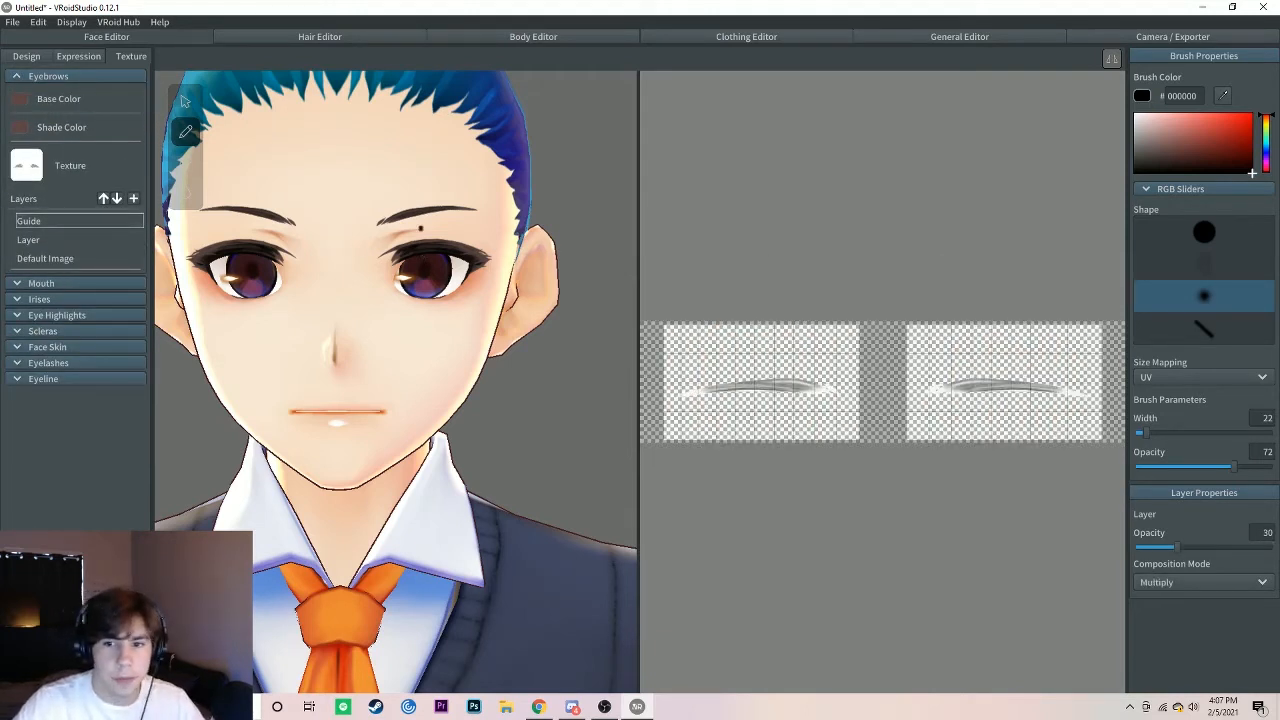
click(50, 259)
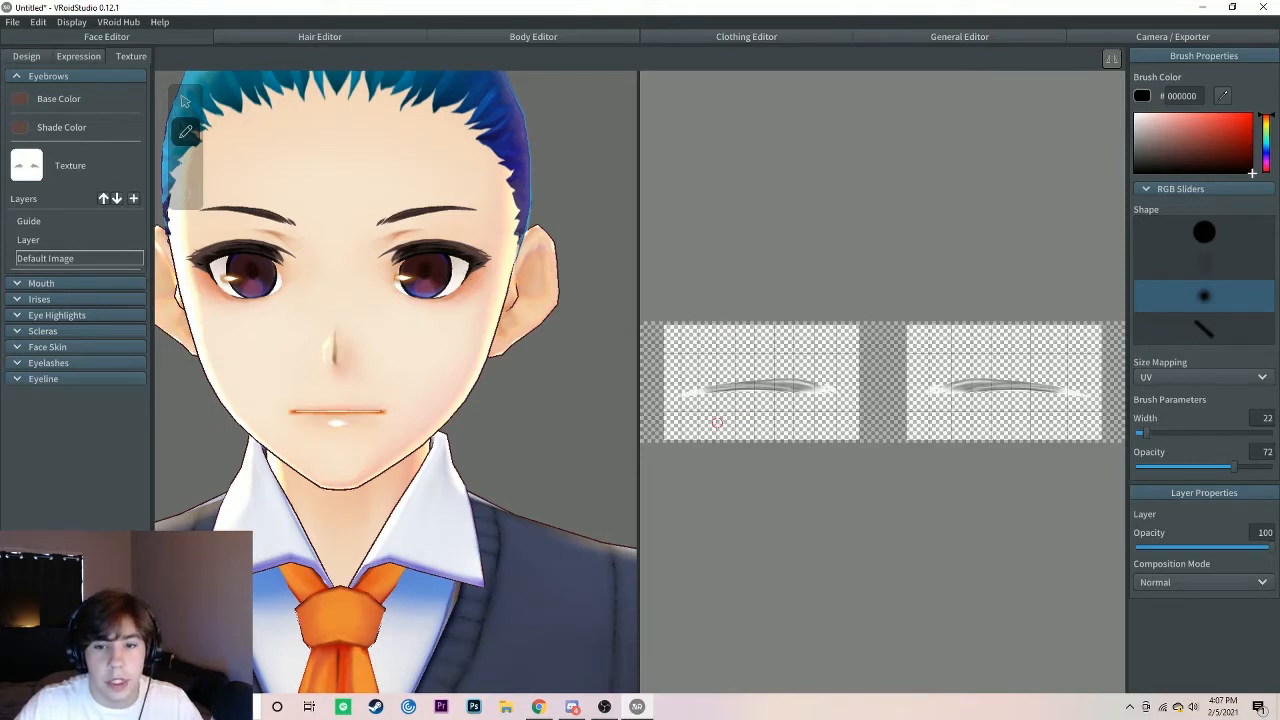
click(40, 259)
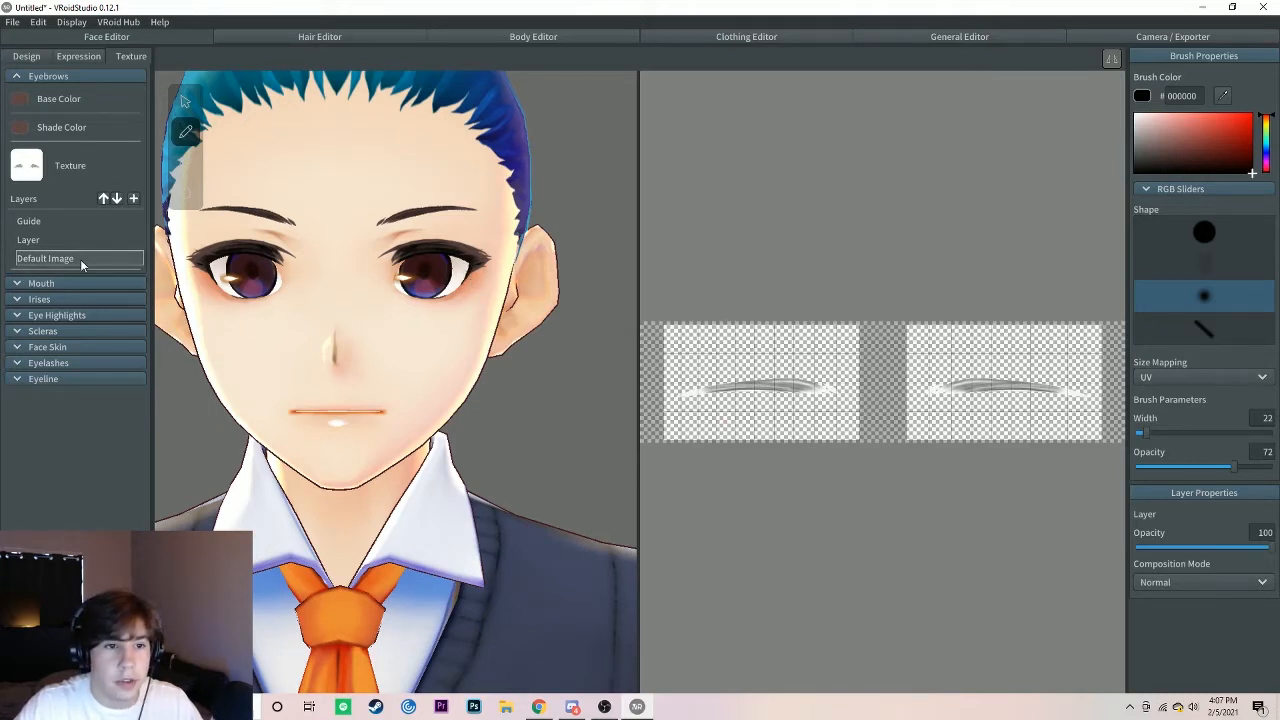
Step: Erase both default eyebrows from the Default Image layer using the soft round eraser at width 245
click(186, 162)
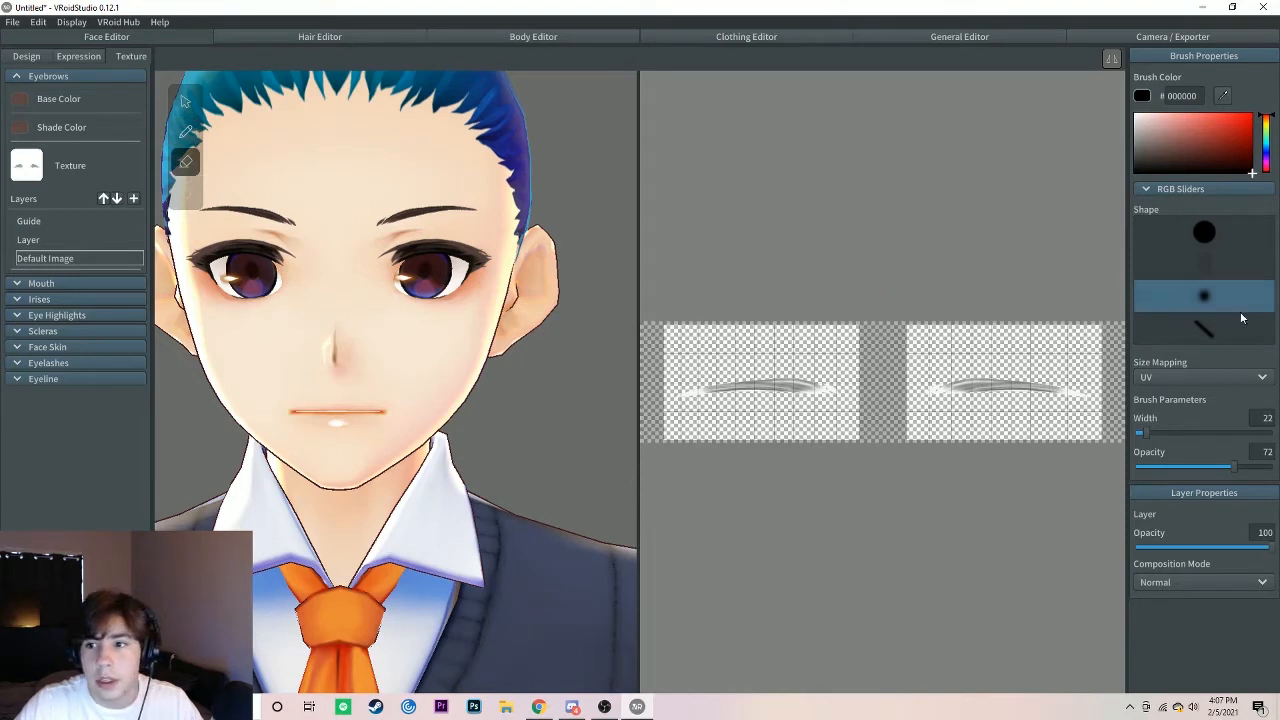
drag(1203, 435, 1247, 434)
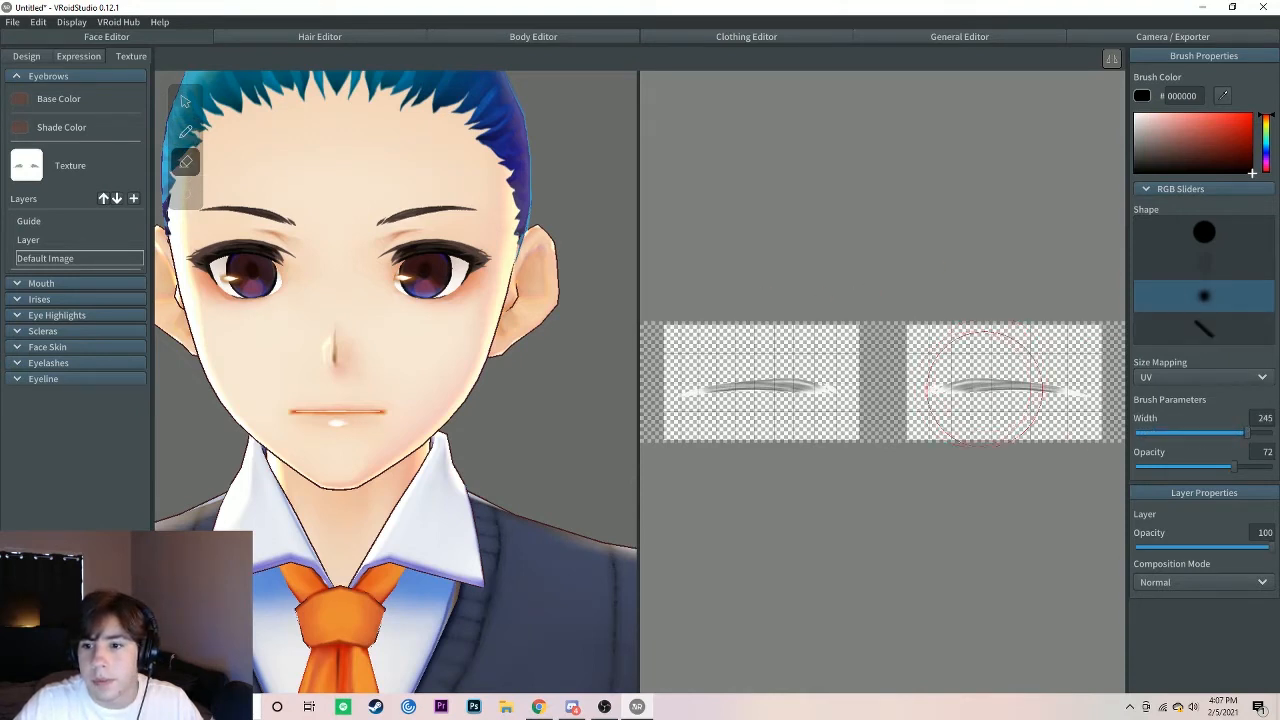
drag(985, 383, 1151, 386)
mouse_move(840, 384)
mouse_down()
mouse_move(743, 371)
mouse_move(757, 371)
mouse_up()
mouse_move(988, 372)
mouse_down()
mouse_move(797, 395)
mouse_move(797, 426)
mouse_up()
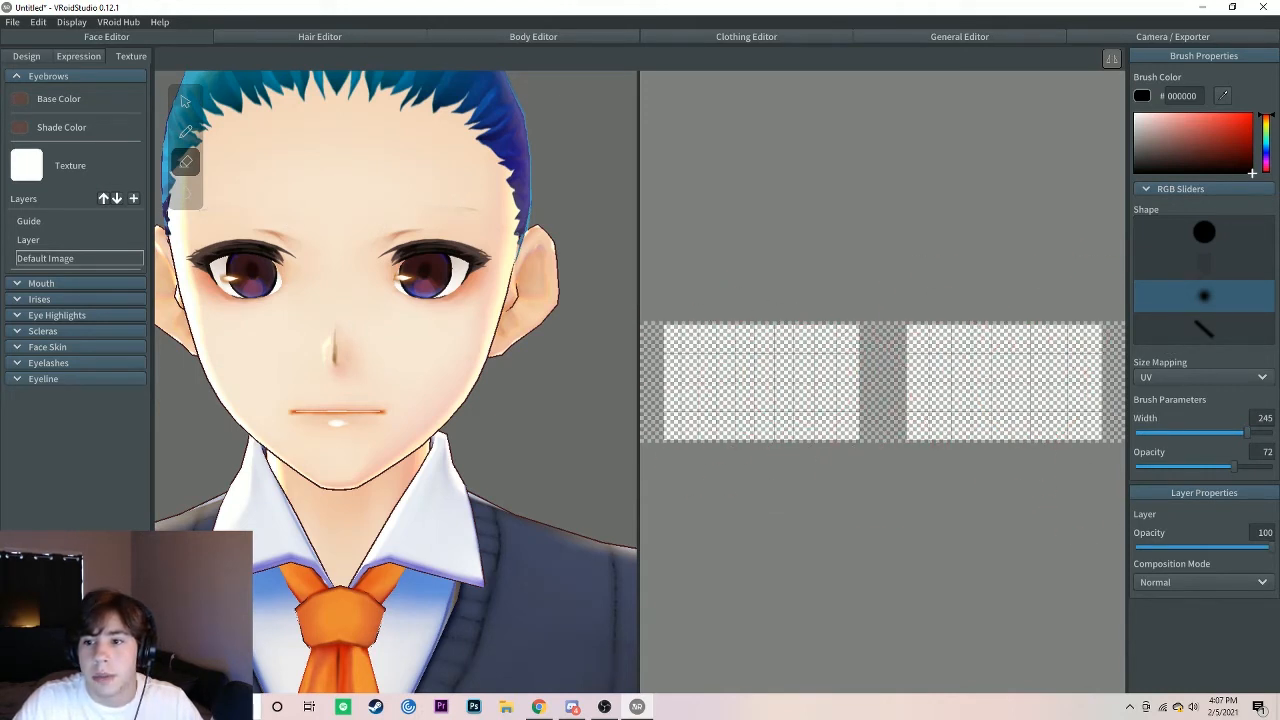
Step: Paint thick, mirrored purple (430087) eyebrows on the Default Image layer with the hard round brush at width 11
click(1204, 232)
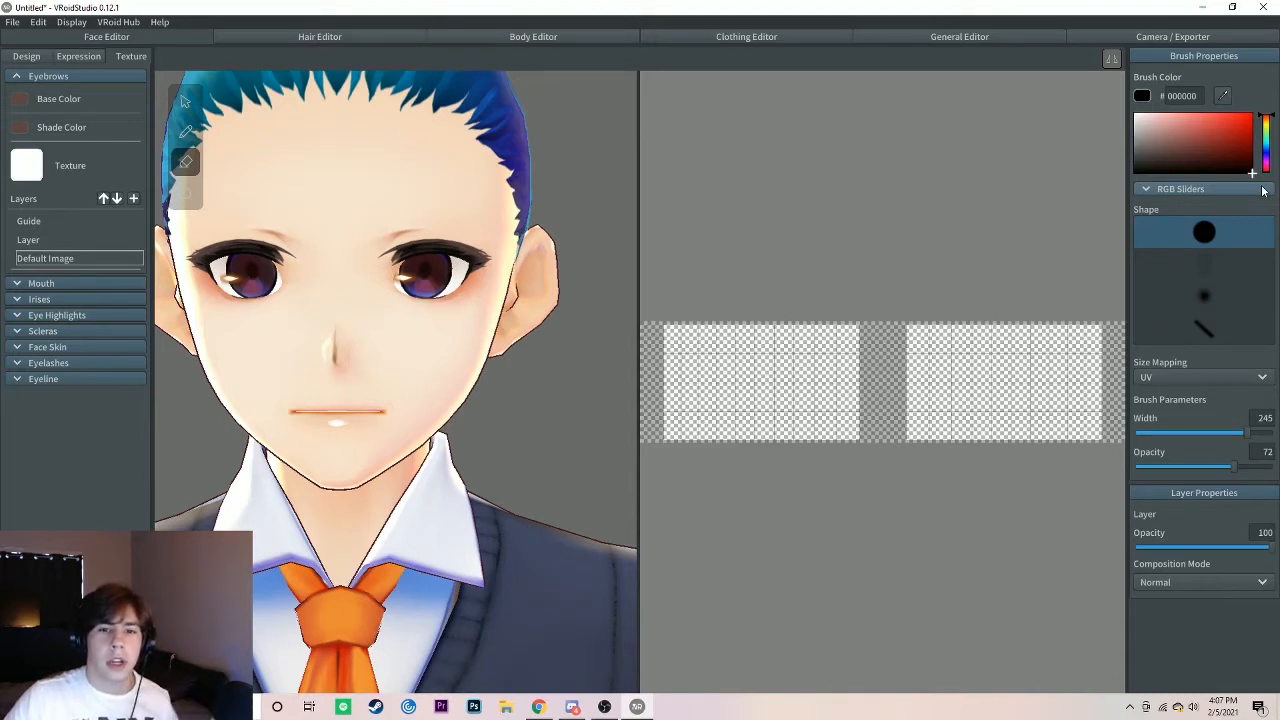
click(1266, 141)
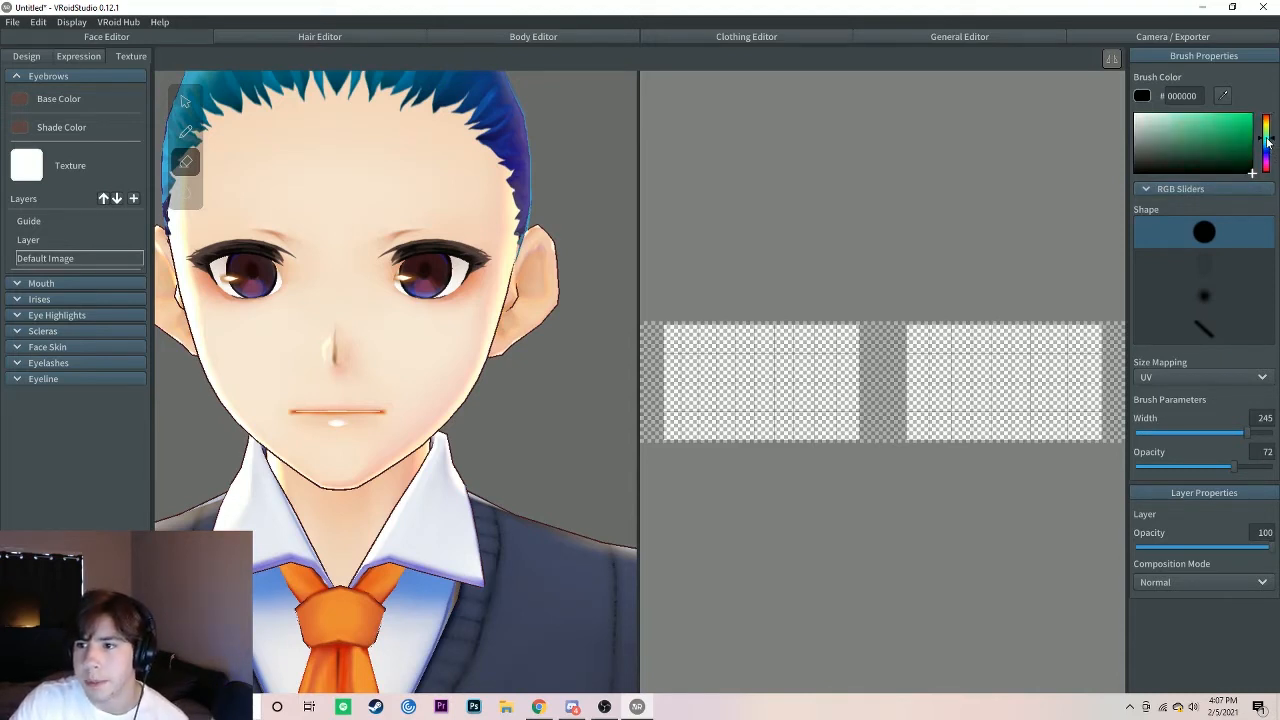
mouse_move(1266, 141)
mouse_down()
mouse_move(1266, 158)
mouse_move(1256, 111)
mouse_up()
mouse_move(1269, 156)
mouse_down()
mouse_move(1242, 147)
mouse_move(1270, 161)
mouse_move(1251, 141)
mouse_up()
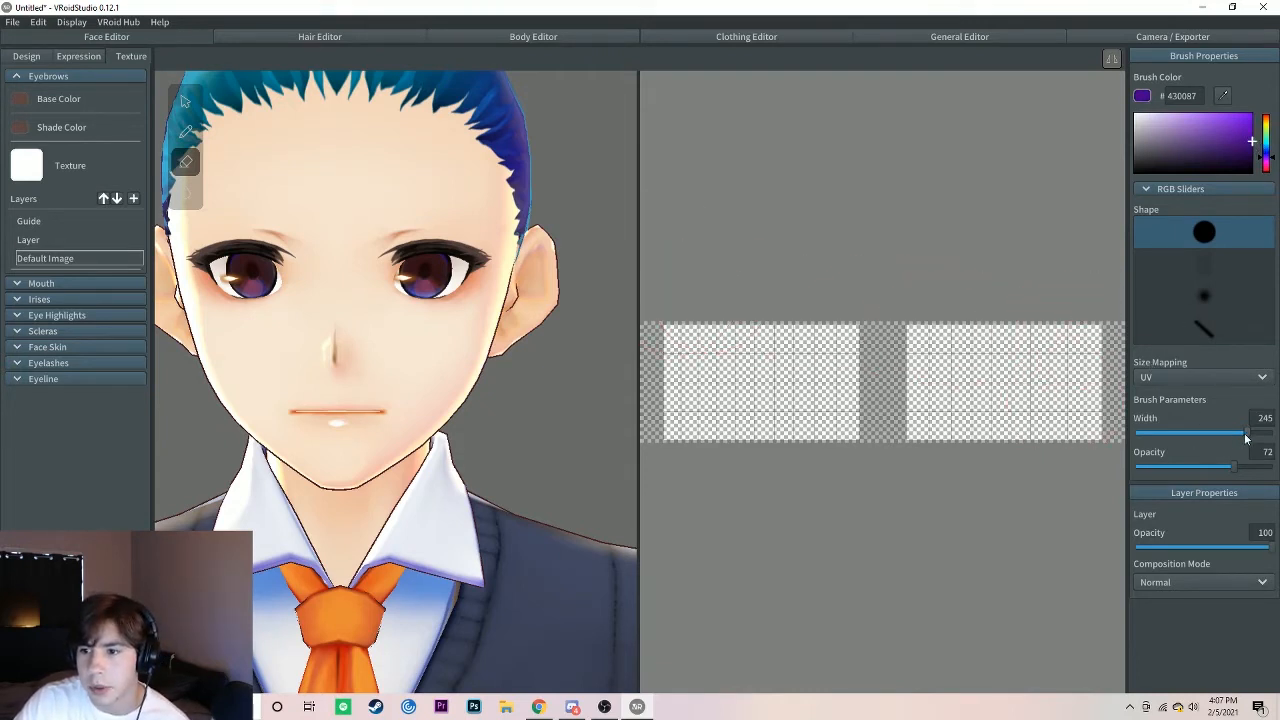
drag(1246, 437, 1146, 433)
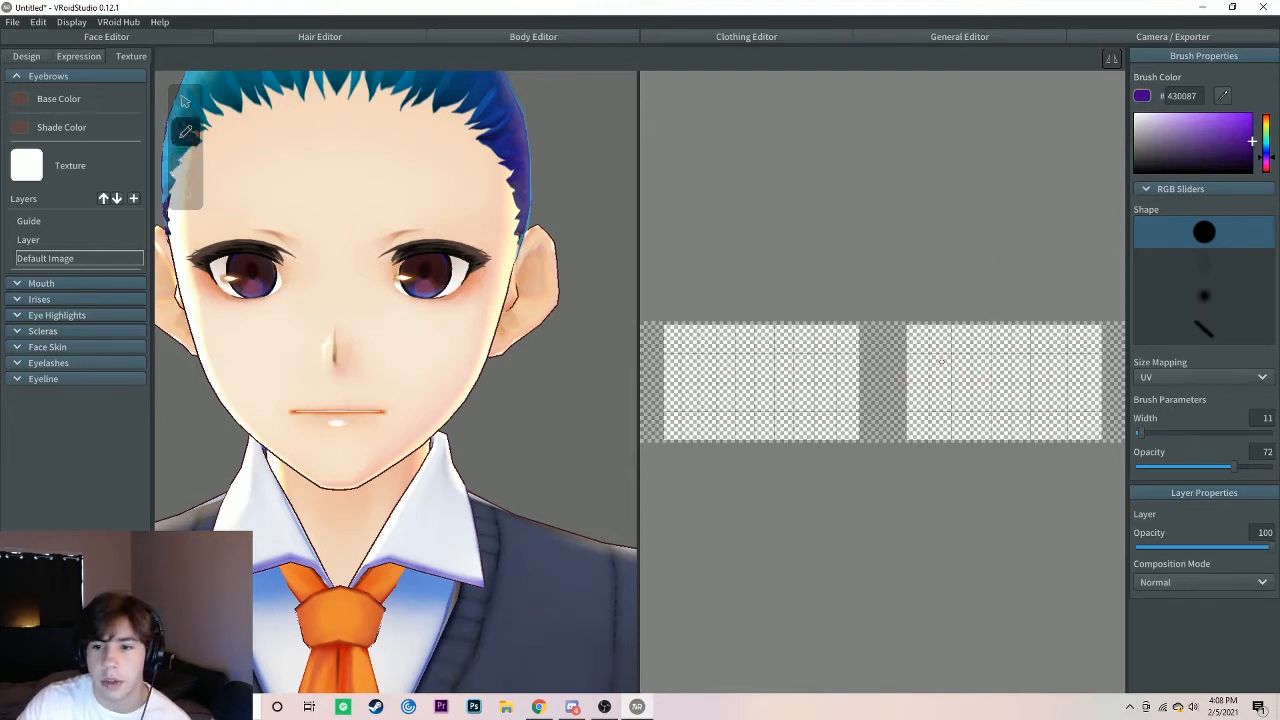
mouse_move(897, 372)
mouse_down()
mouse_move(988, 376)
mouse_move(920, 389)
mouse_move(984, 378)
mouse_up()
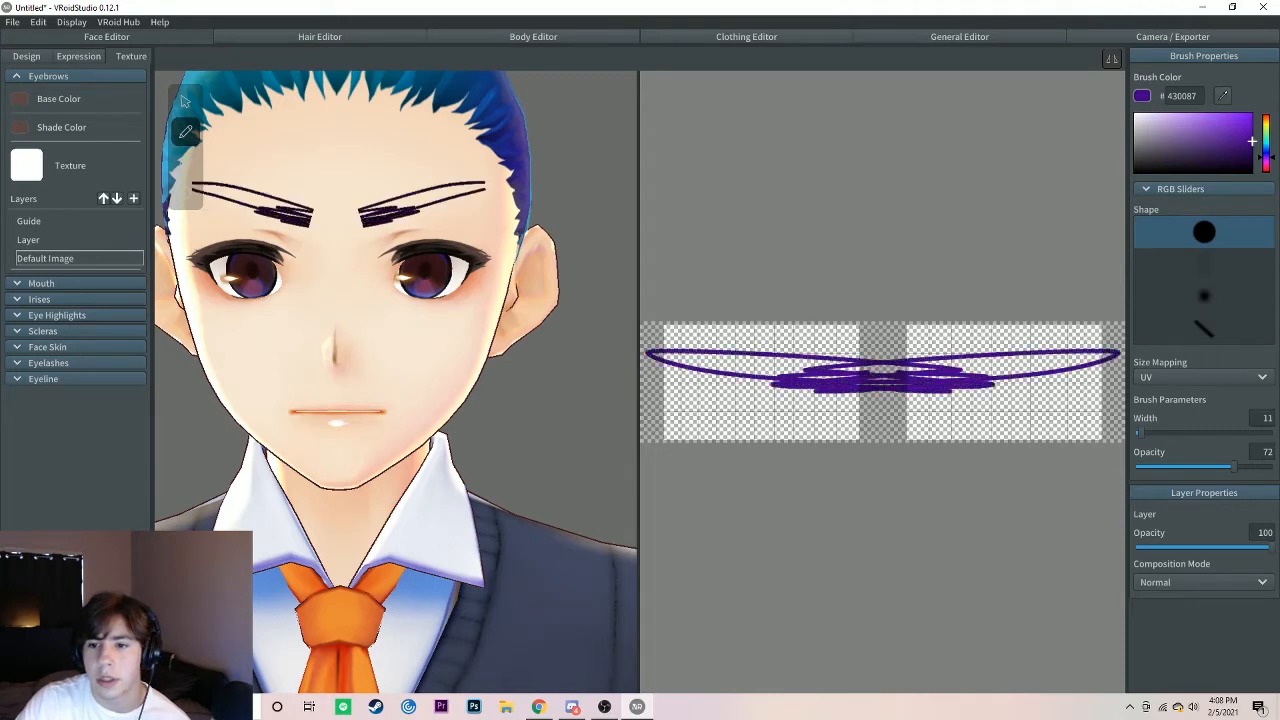
mouse_move(782, 380)
mouse_down()
mouse_move(702, 370)
mouse_move(792, 395)
mouse_move(752, 358)
mouse_move(714, 392)
mouse_move(680, 390)
mouse_move(645, 370)
mouse_move(760, 368)
mouse_move(672, 356)
mouse_move(640, 366)
mouse_move(670, 365)
mouse_move(700, 392)
mouse_move(650, 394)
mouse_up()
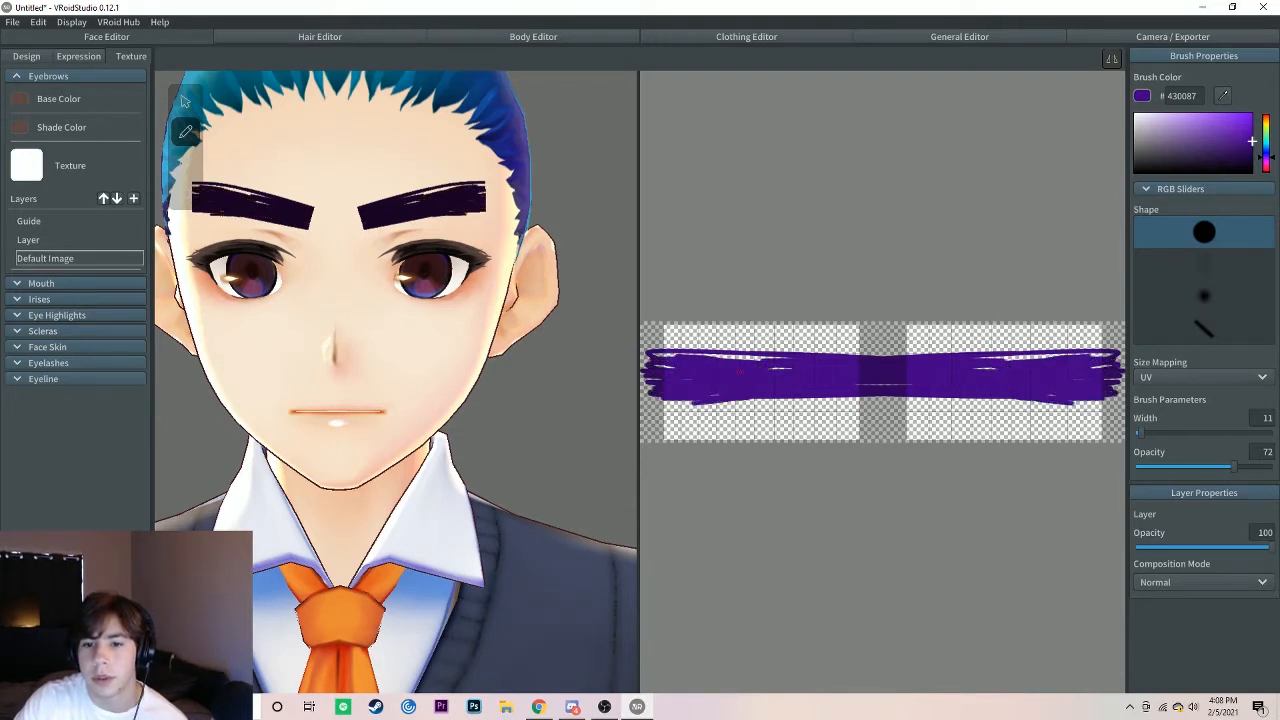
mouse_move(740, 372)
mouse_down()
mouse_move(712, 357)
mouse_move(738, 361)
mouse_up()
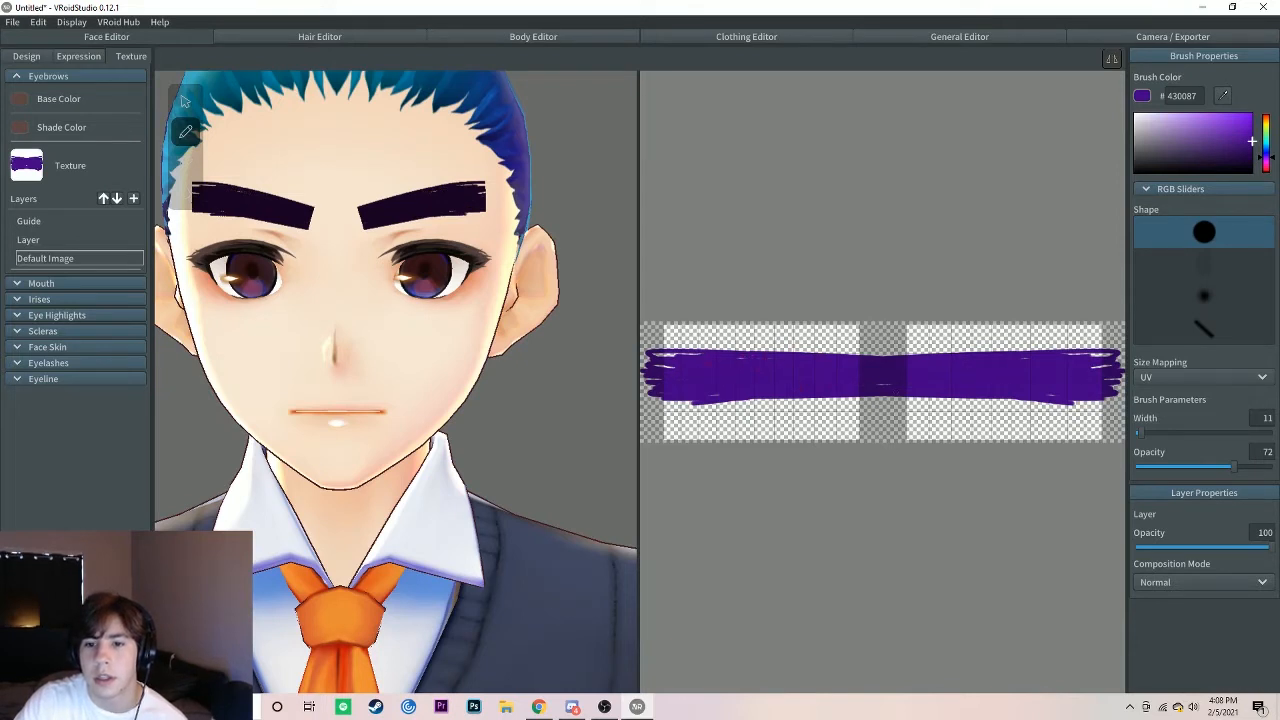
Step: Erase the purple paint between the two eyebrows with the soft round eraser at width 130, softening their inner ends
click(184, 164)
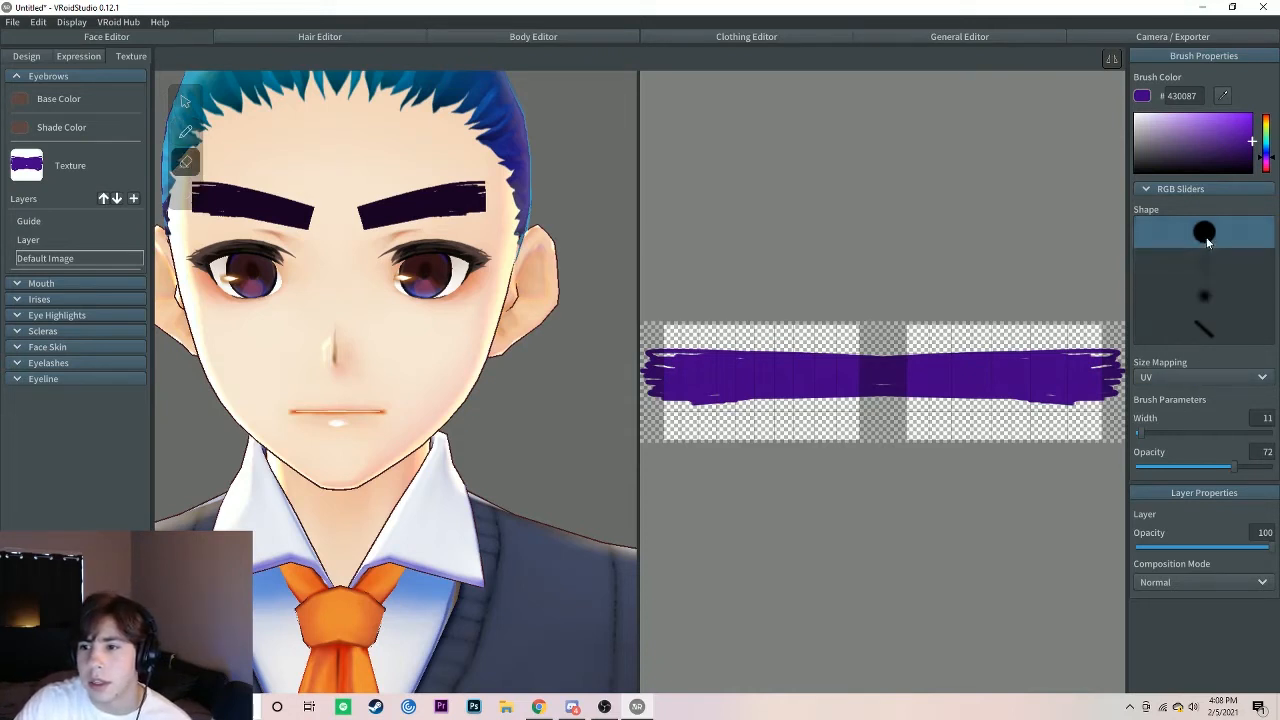
click(1194, 298)
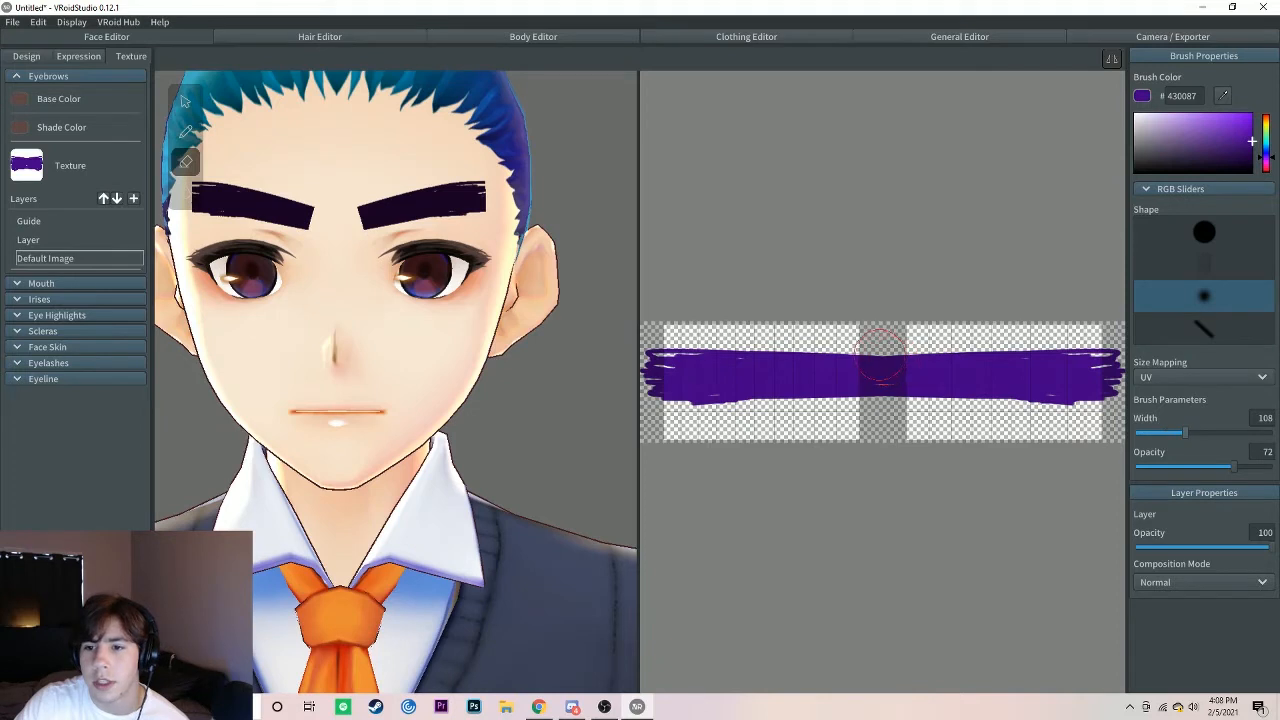
drag(1188, 433, 1196, 433)
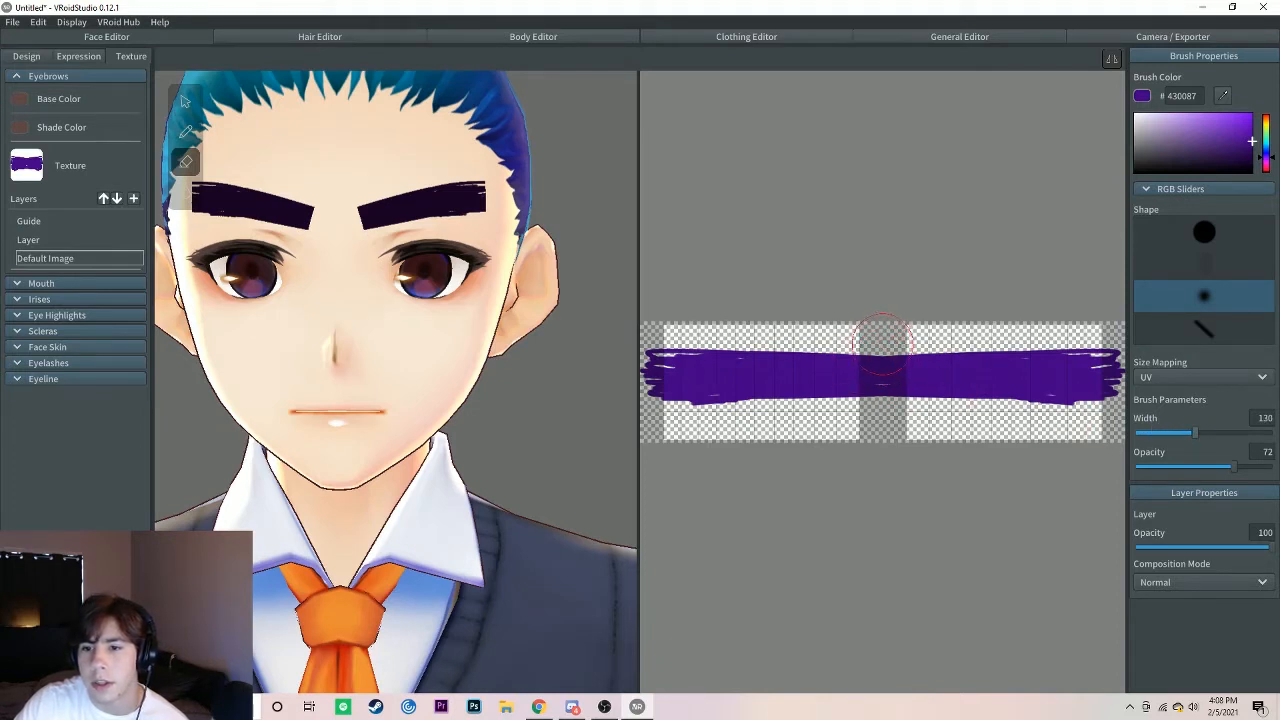
mouse_move(882, 340)
mouse_down()
mouse_move(880, 420)
mouse_move(882, 333)
mouse_up()
mouse_move(882, 395)
mouse_down()
mouse_move(880, 415)
mouse_move(878, 335)
mouse_move(869, 402)
mouse_up()
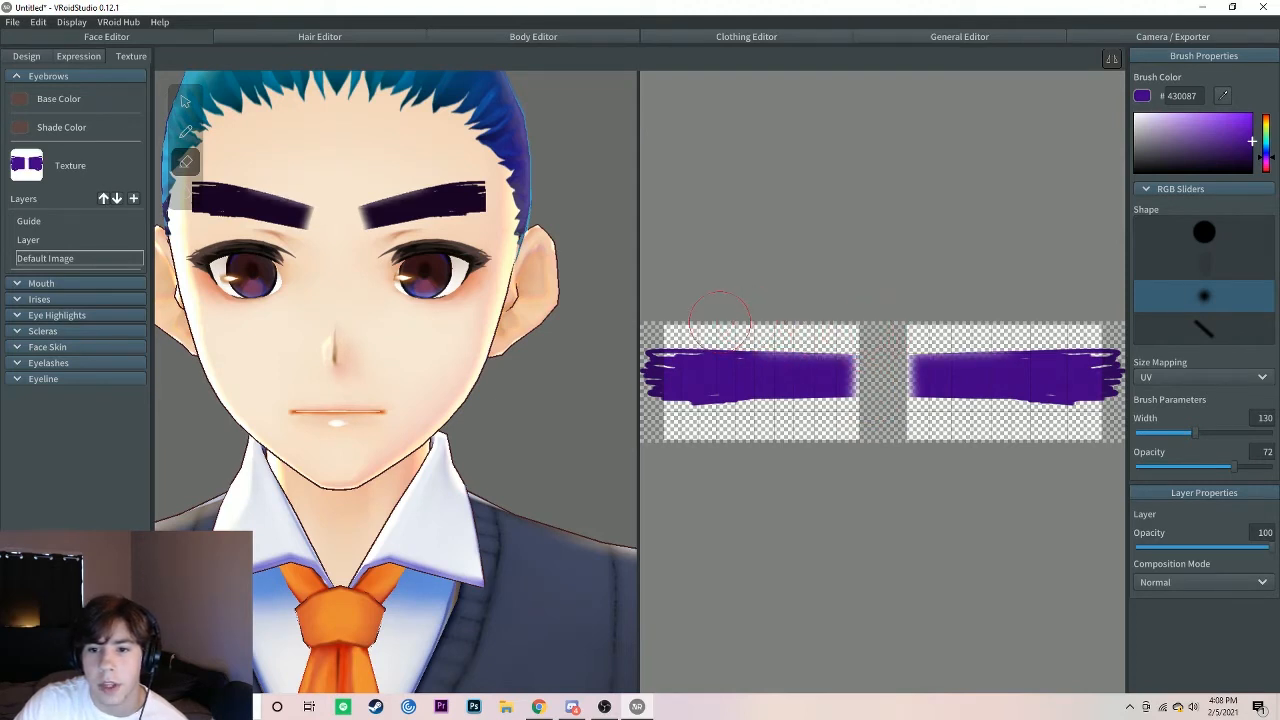
Step: Thin both purple eyebrows and taper their outer ends by erasing their edges with the soft round eraser at width 130
mouse_move(711, 329)
mouse_down()
mouse_move(682, 327)
mouse_move(874, 341)
mouse_up()
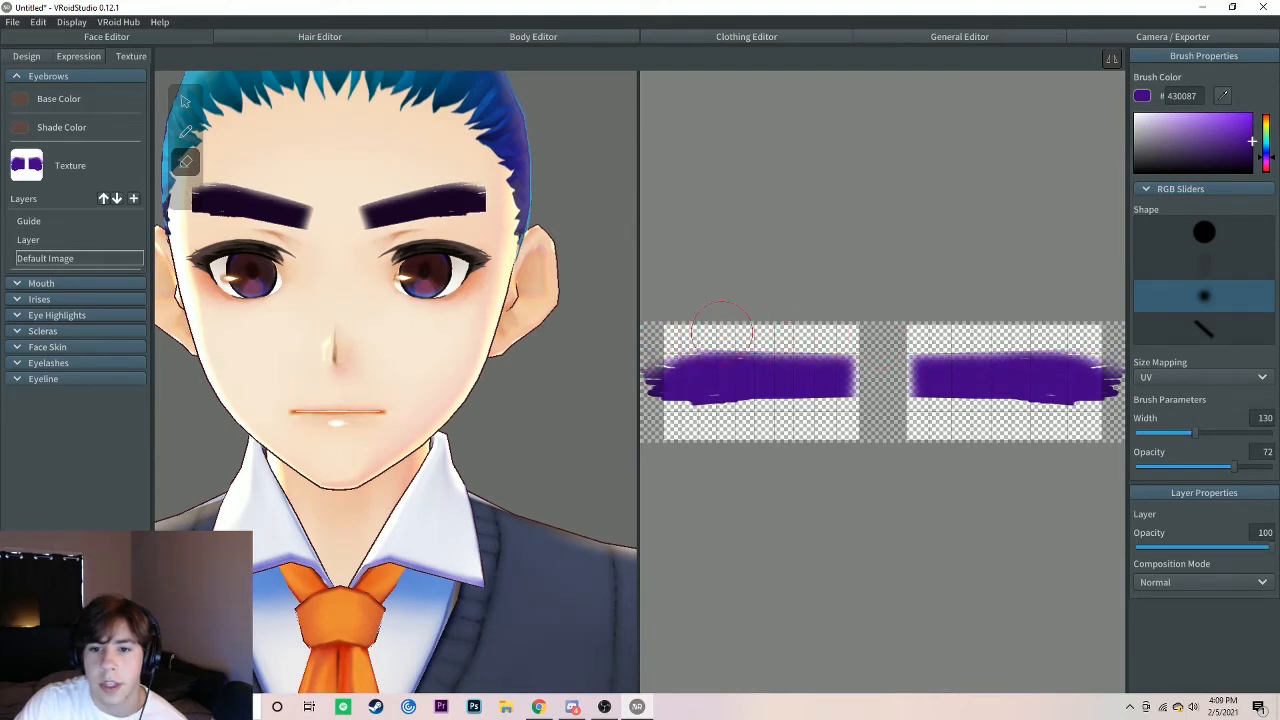
drag(720, 336, 856, 342)
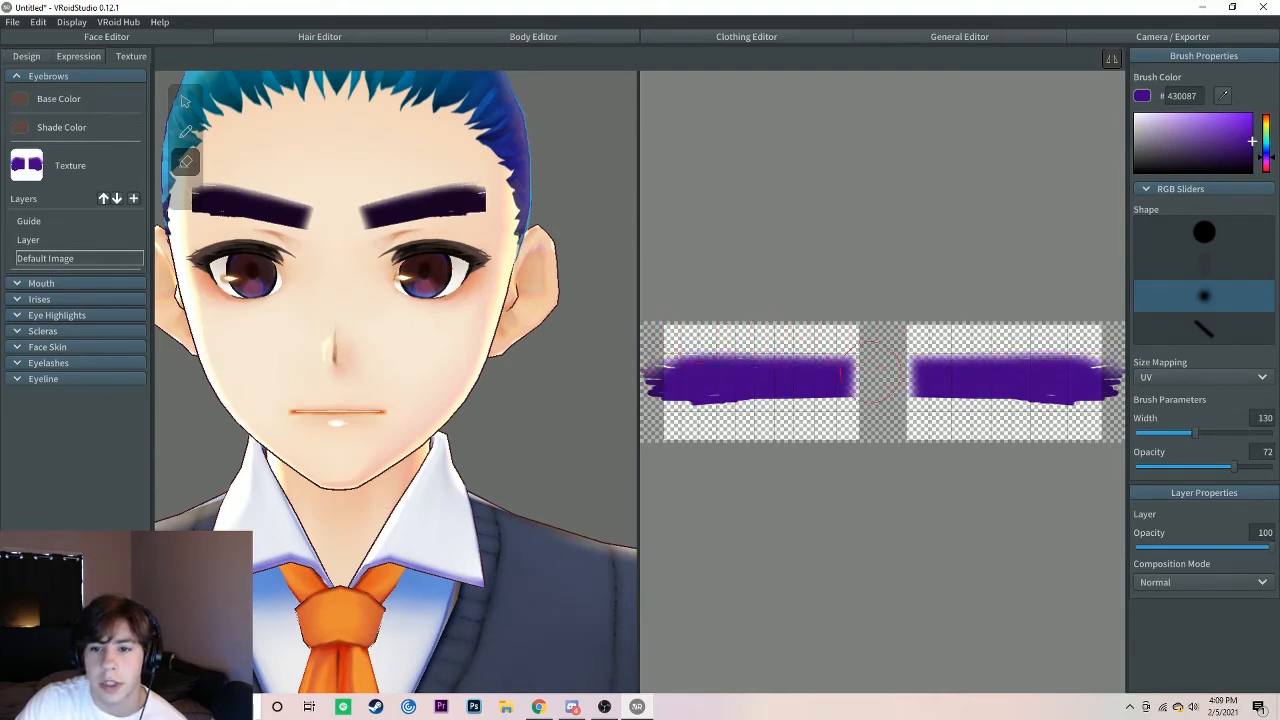
mouse_move(864, 421)
mouse_down()
mouse_move(662, 402)
mouse_move(712, 416)
mouse_move(830, 410)
mouse_move(668, 354)
mouse_move(827, 345)
mouse_move(755, 338)
mouse_up()
mouse_move(838, 413)
mouse_down()
mouse_move(690, 409)
mouse_move(828, 411)
mouse_up()
drag(828, 411, 723, 411)
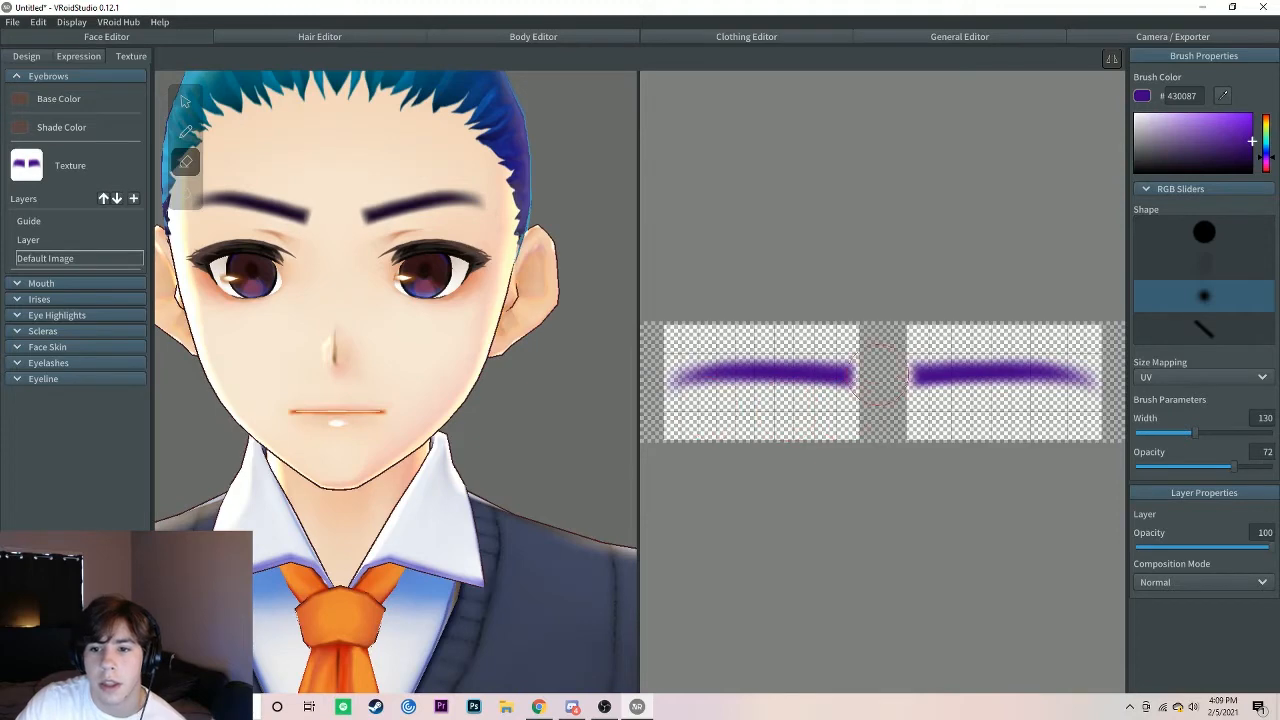
drag(889, 377, 874, 381)
mouse_move(1088, 352)
mouse_down()
mouse_move(1106, 357)
mouse_move(976, 344)
mouse_up()
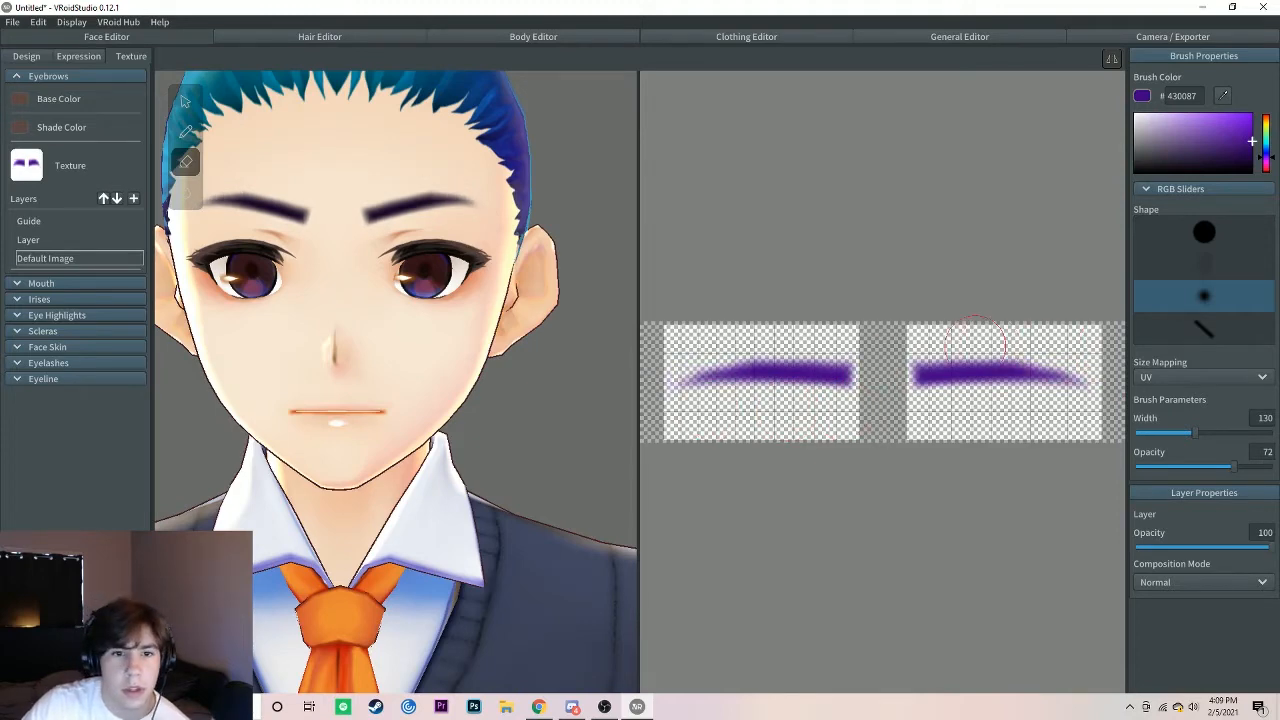
right_drag(420, 388, 359, 345)
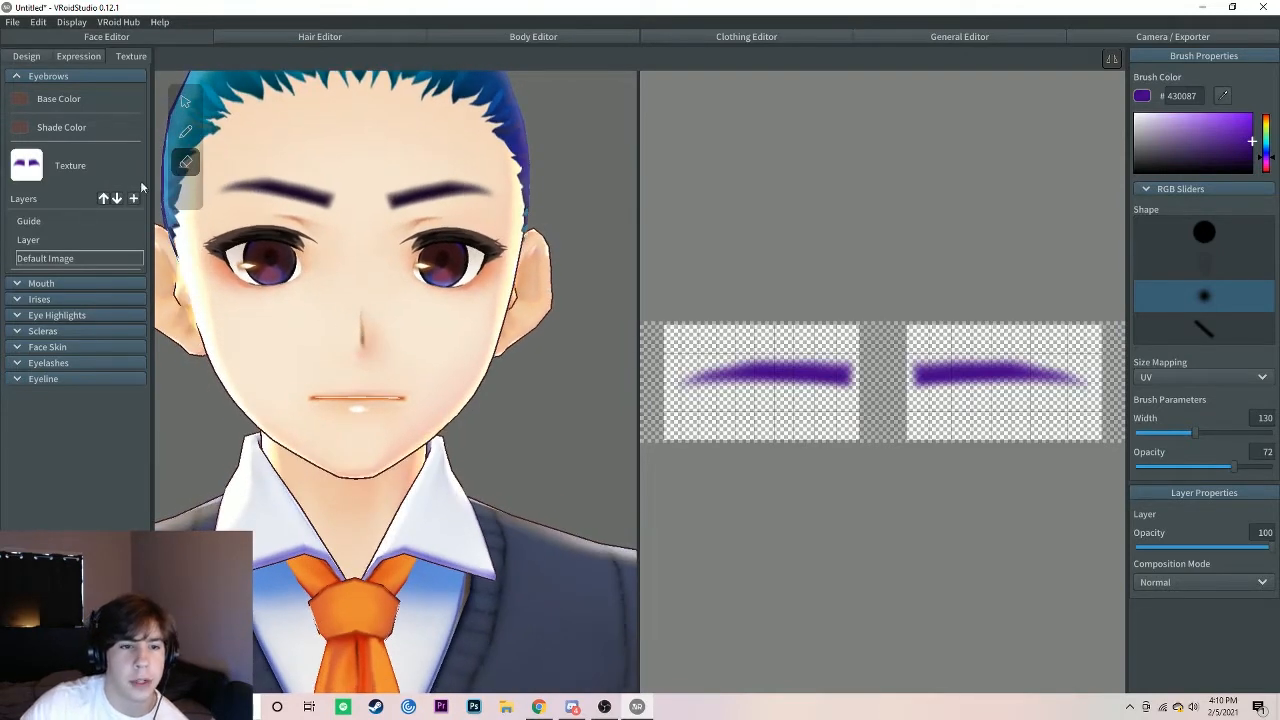
Step: In the eyebrow design parameters, set Frowned Eyebrows to 0.09, Slanted Eyebrows to 0.06, Eyebrow Position to 0.43 and Eyebrows Distance to 0.05
click(16, 77)
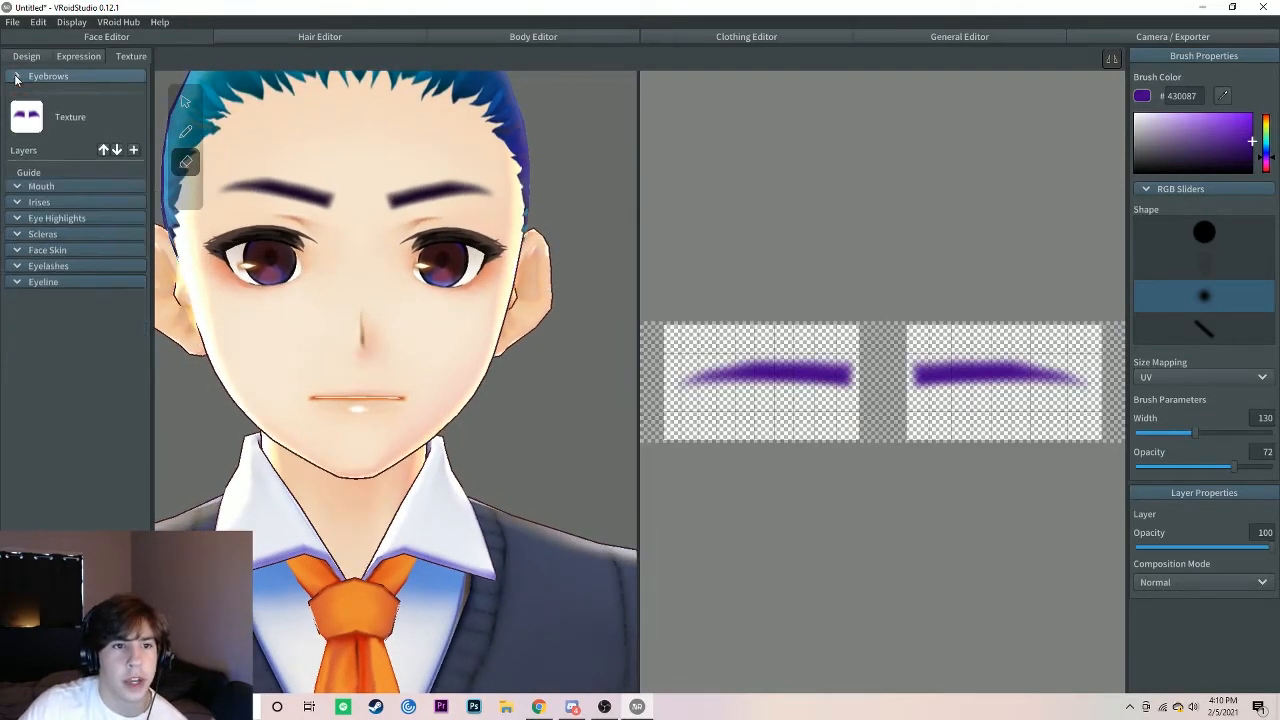
click(22, 58)
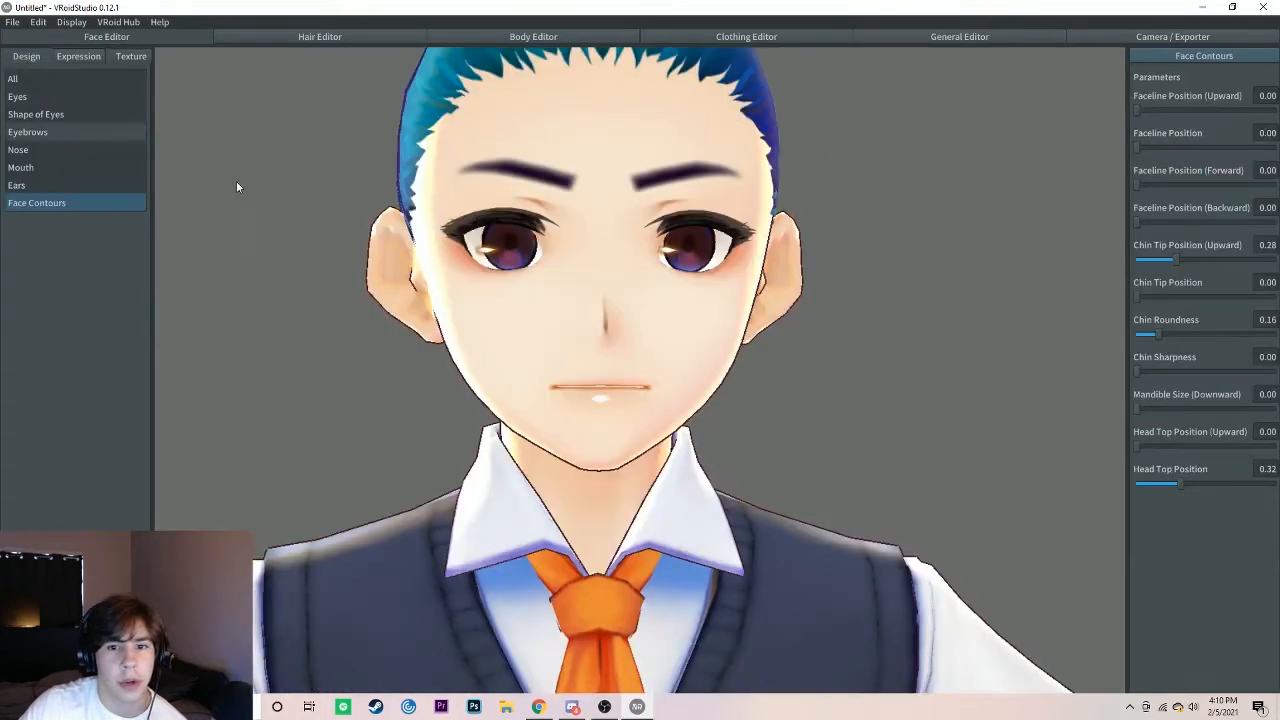
click(50, 131)
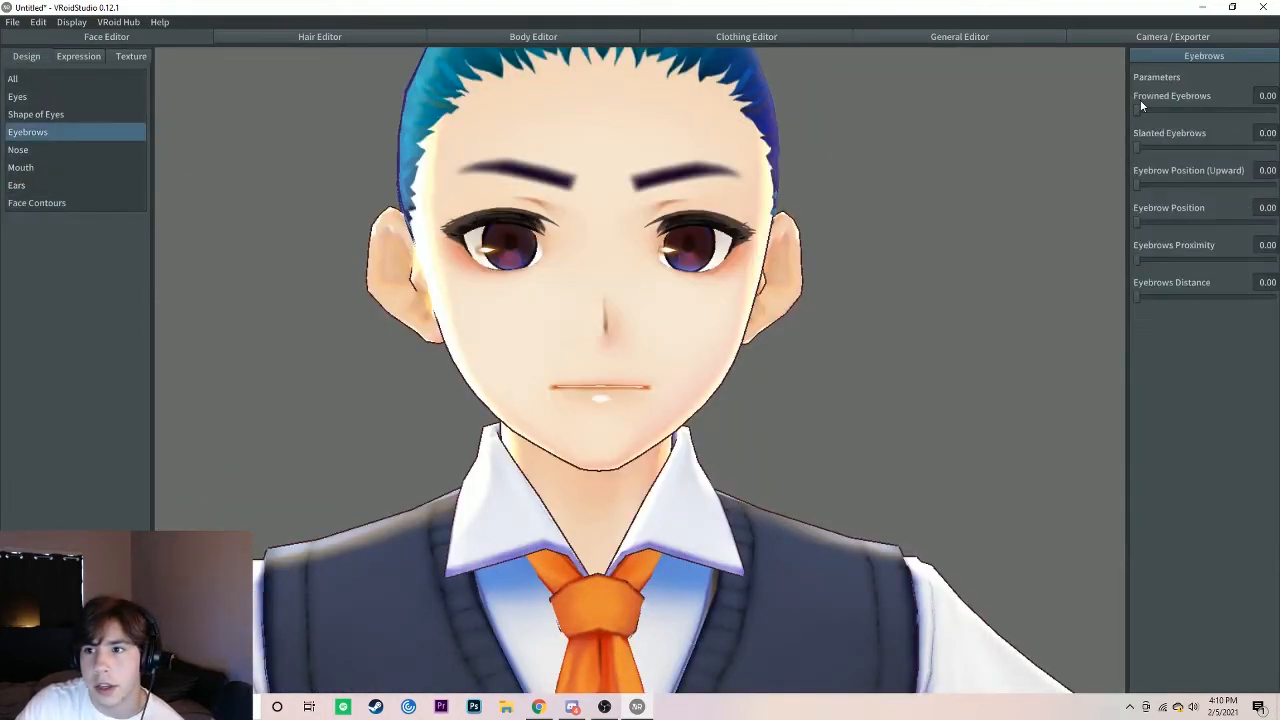
mouse_move(1140, 106)
mouse_down()
mouse_move(1193, 104)
mouse_move(1132, 108)
mouse_move(1189, 98)
mouse_move(1152, 103)
mouse_up()
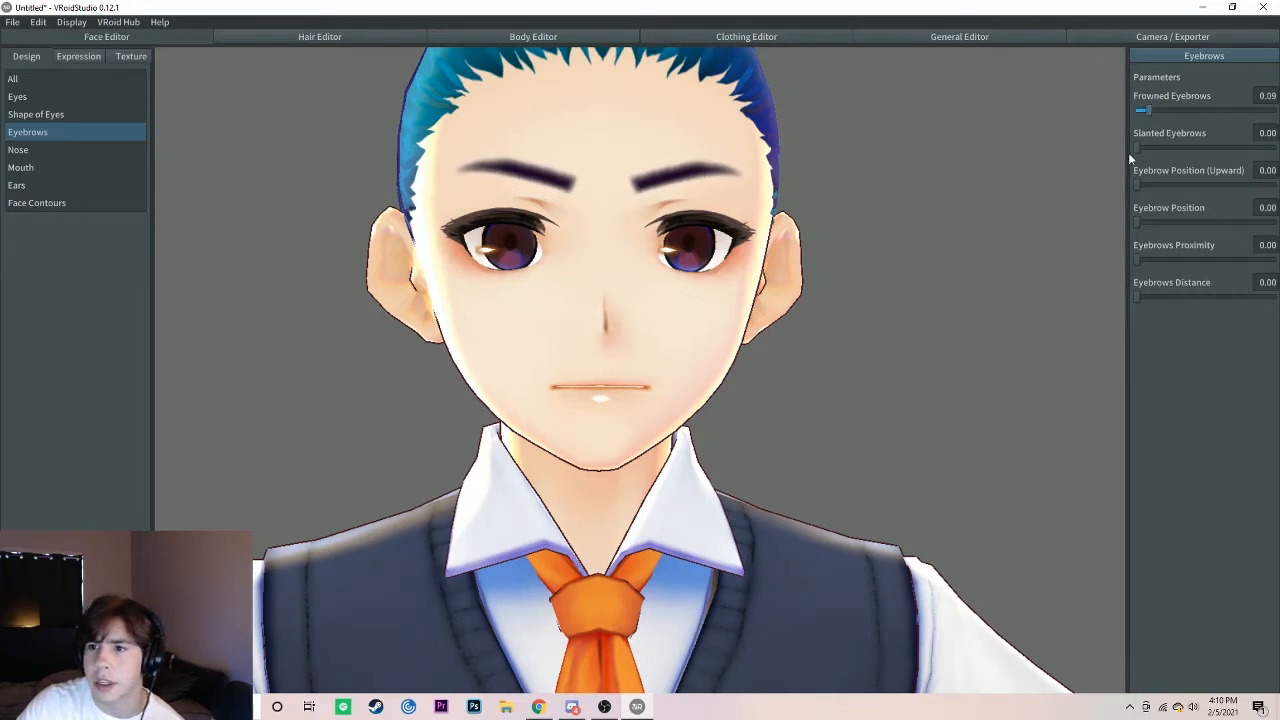
mouse_move(1138, 148)
mouse_down()
mouse_move(1197, 146)
mouse_move(1148, 148)
mouse_up()
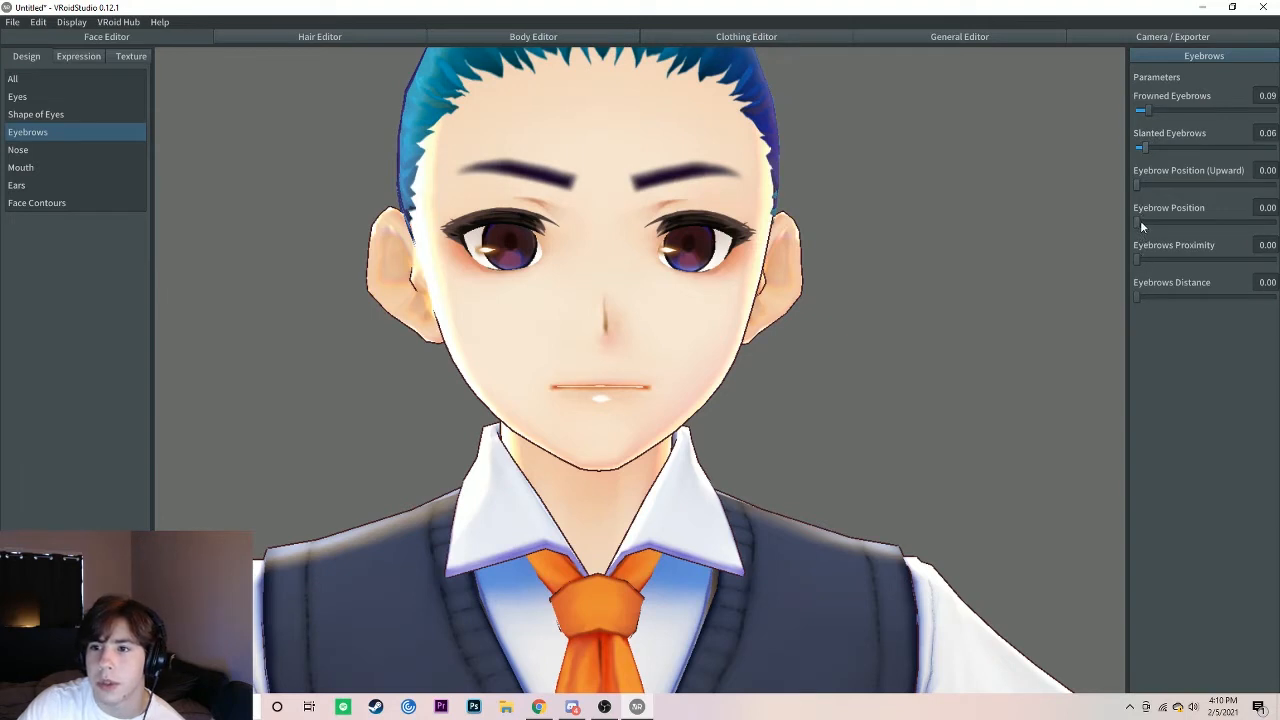
drag(1141, 224, 1195, 224)
click(1143, 296)
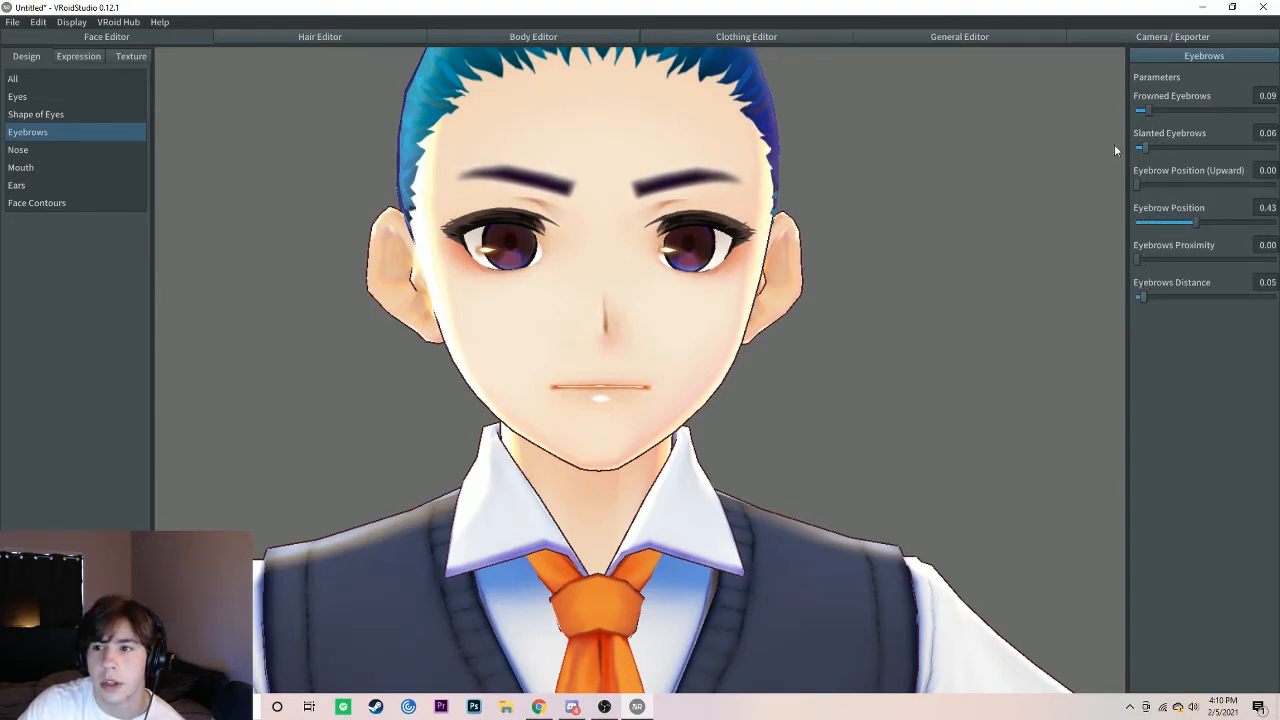
Step: Return to the face textures and examine the mouth texture's Default Image layer
click(128, 56)
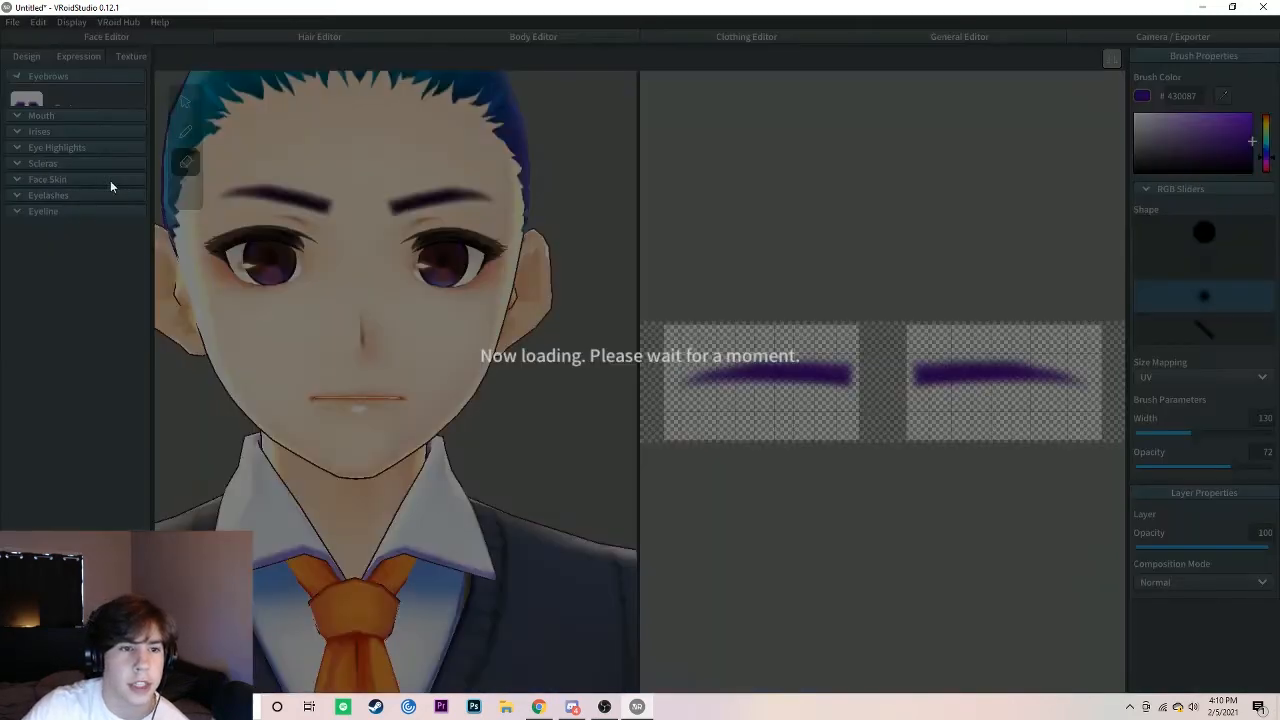
click(16, 78)
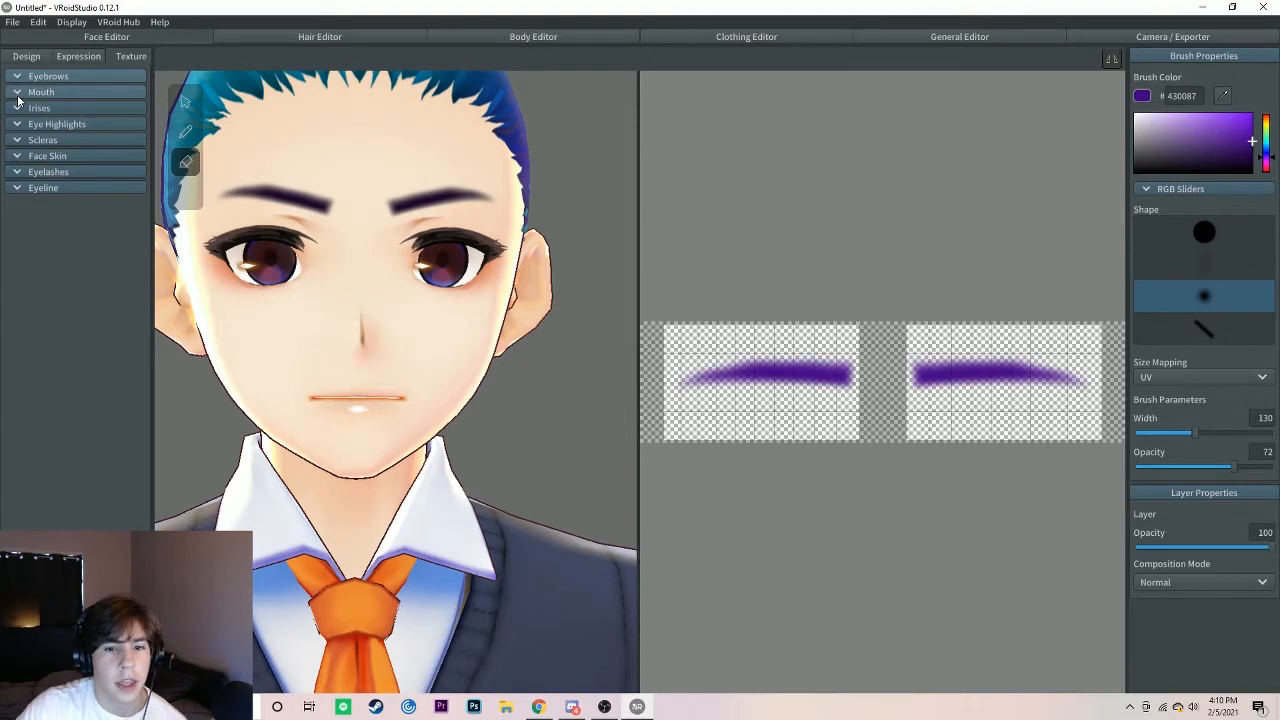
click(16, 94)
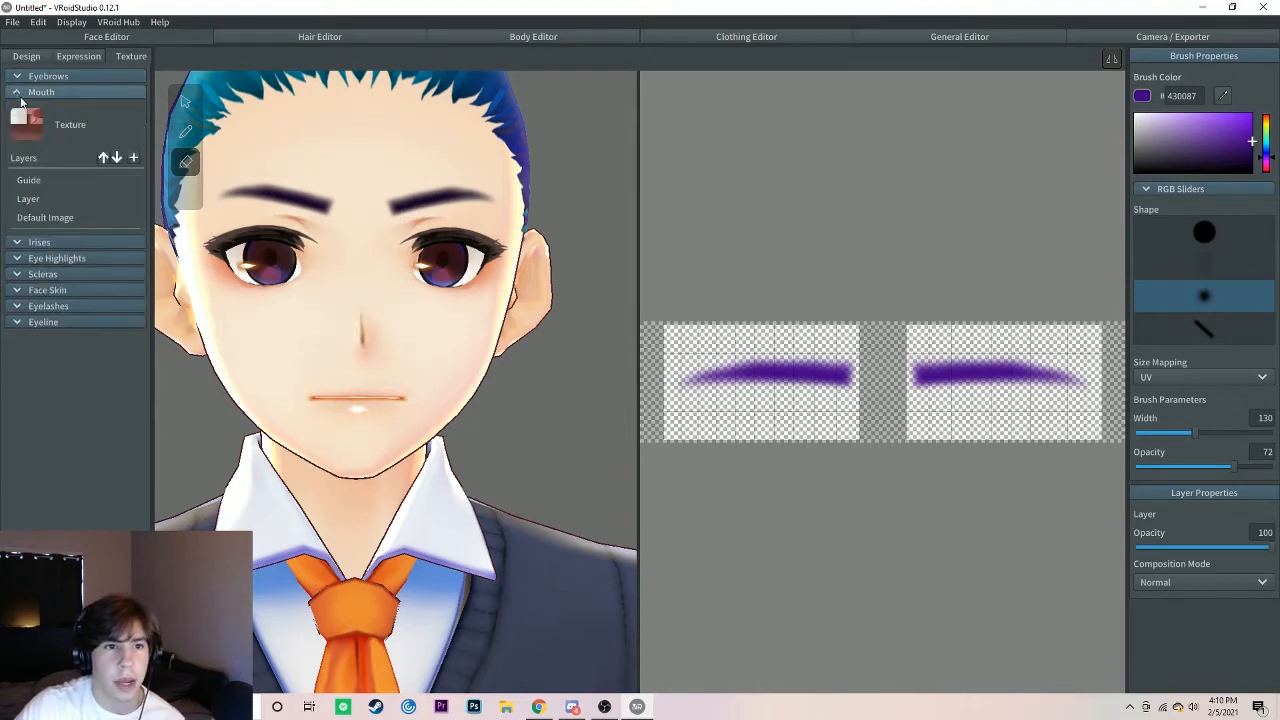
click(55, 219)
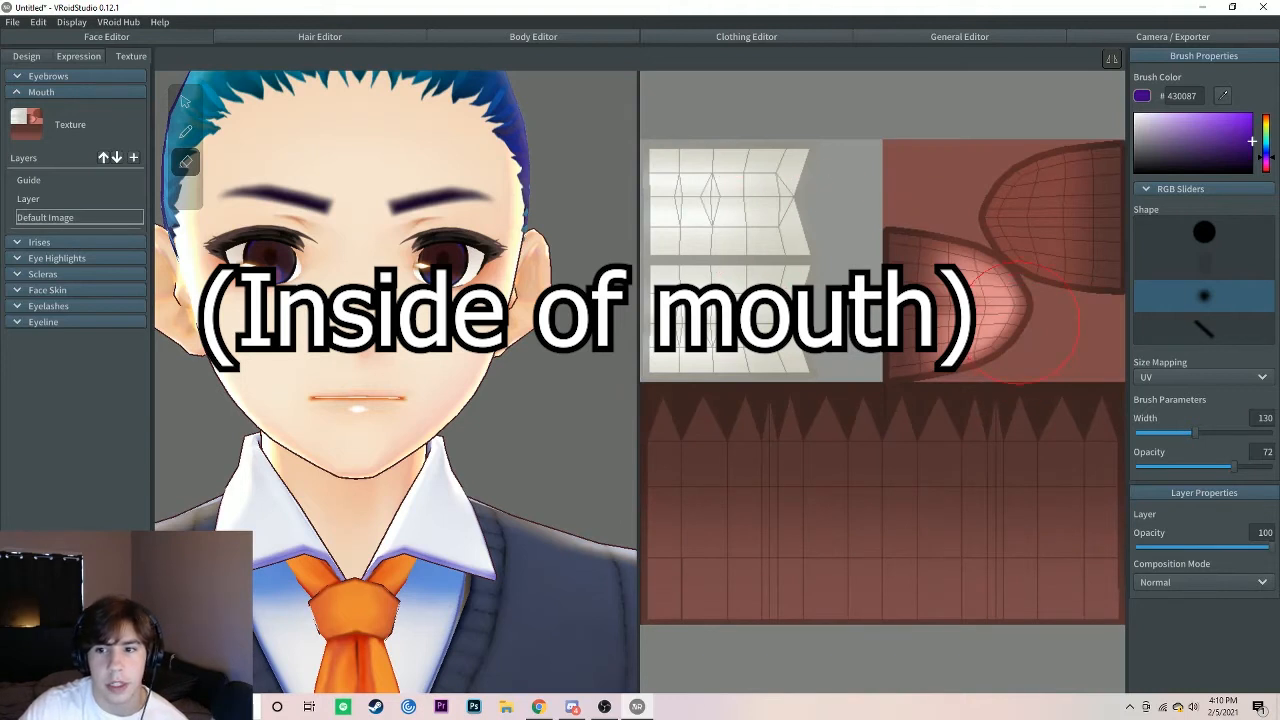
click(16, 92)
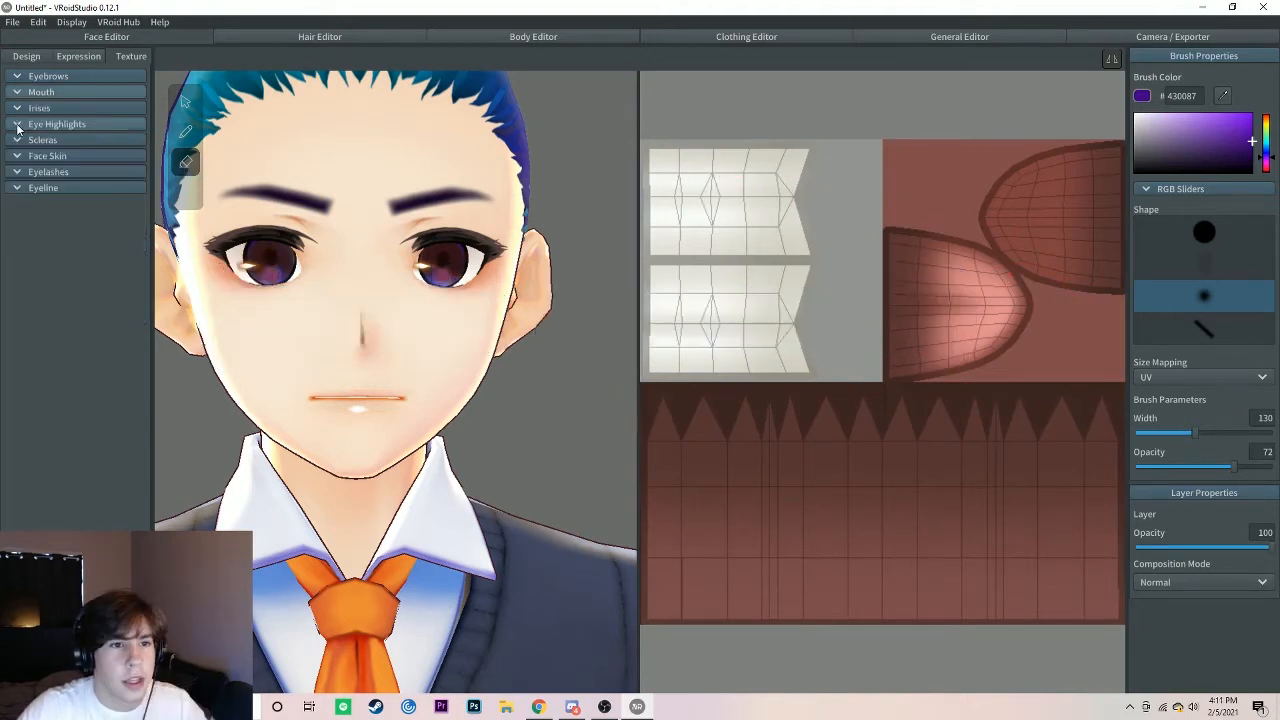
Step: Try erasing the highlights of both eyes on the Eye Highlights texture's Default Image layer
click(17, 124)
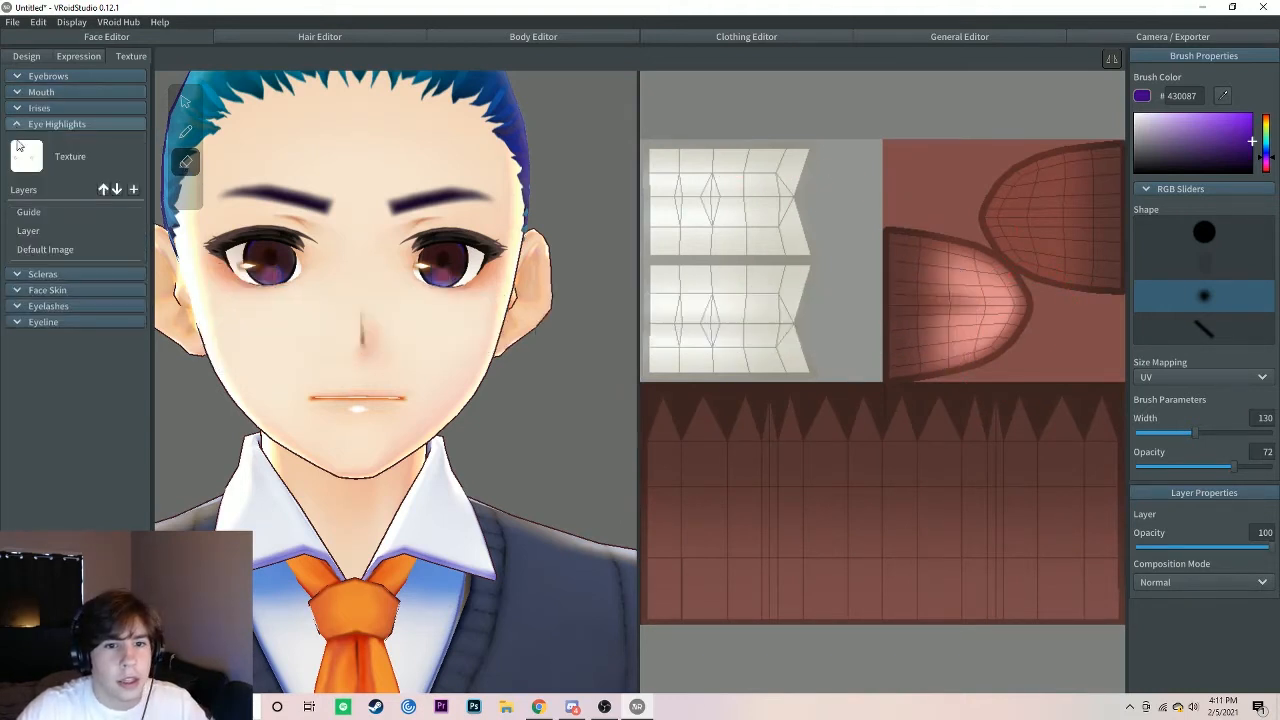
click(68, 250)
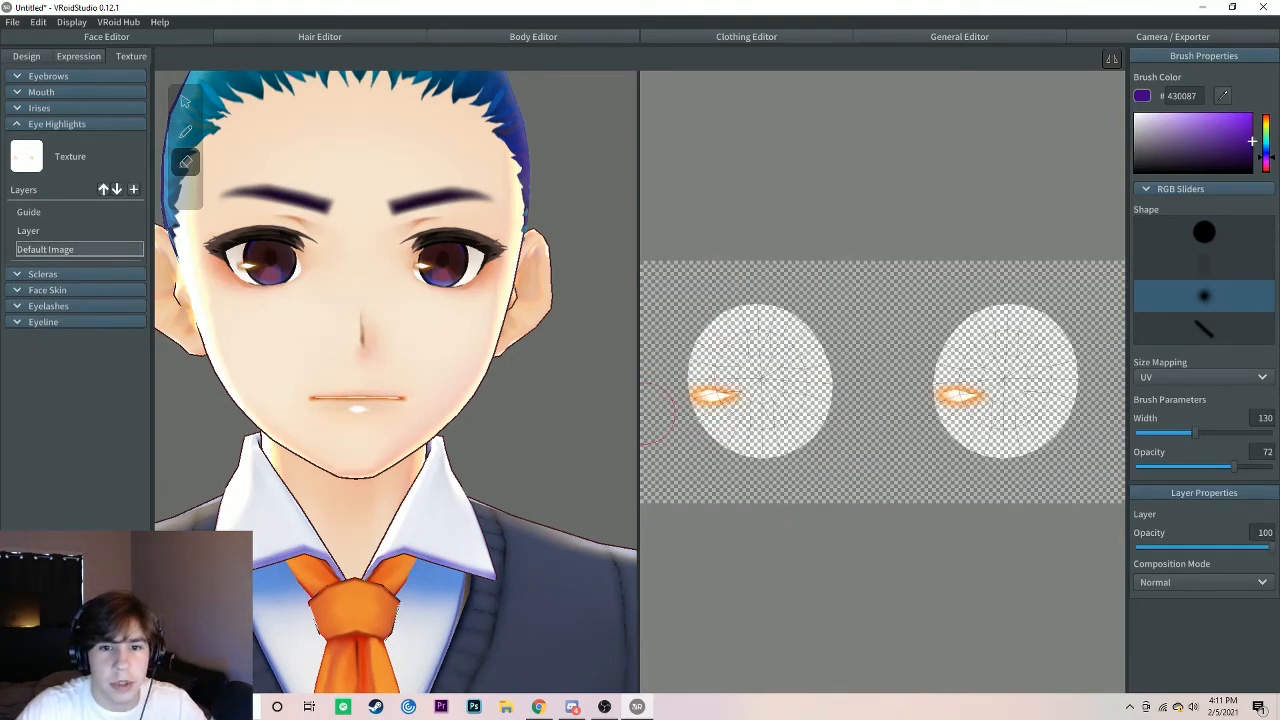
mouse_move(672, 410)
mouse_down()
mouse_move(743, 357)
mouse_move(751, 386)
mouse_move(1090, 385)
mouse_move(945, 371)
mouse_up()
mouse_move(390, 382)
right_down()
mouse_move(465, 388)
mouse_move(359, 376)
mouse_move(372, 379)
right_up()
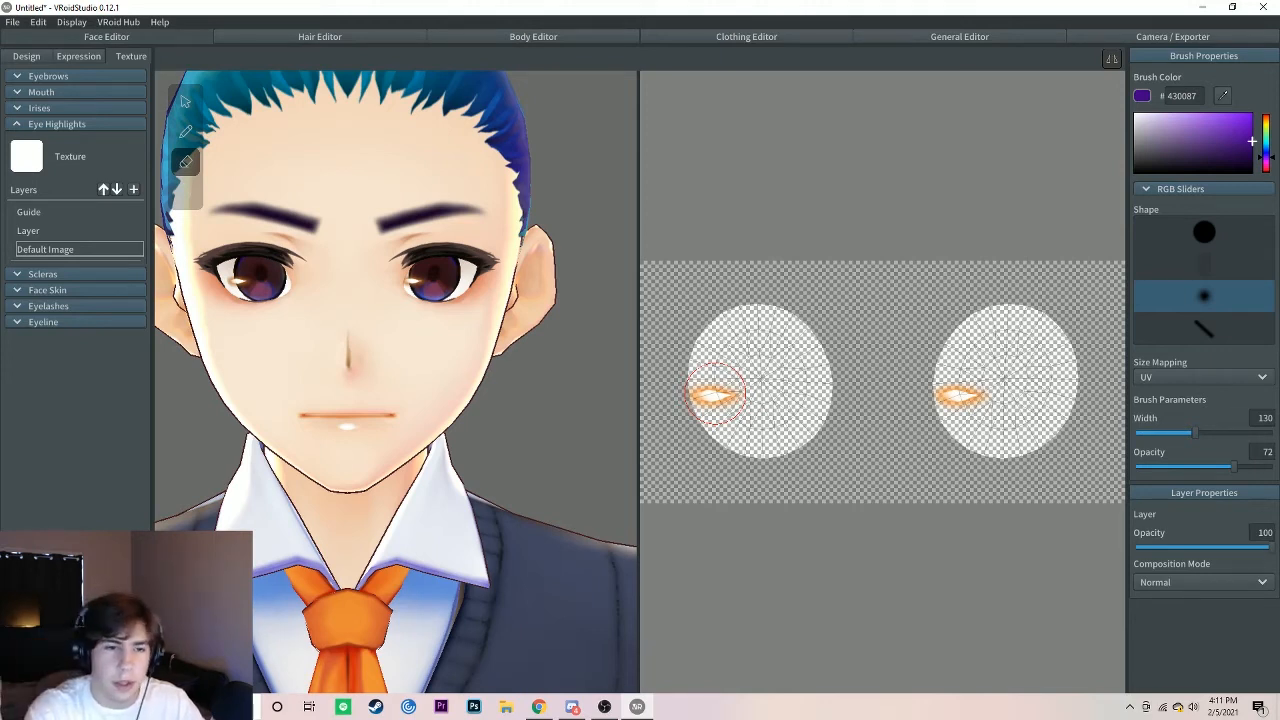
click(16, 125)
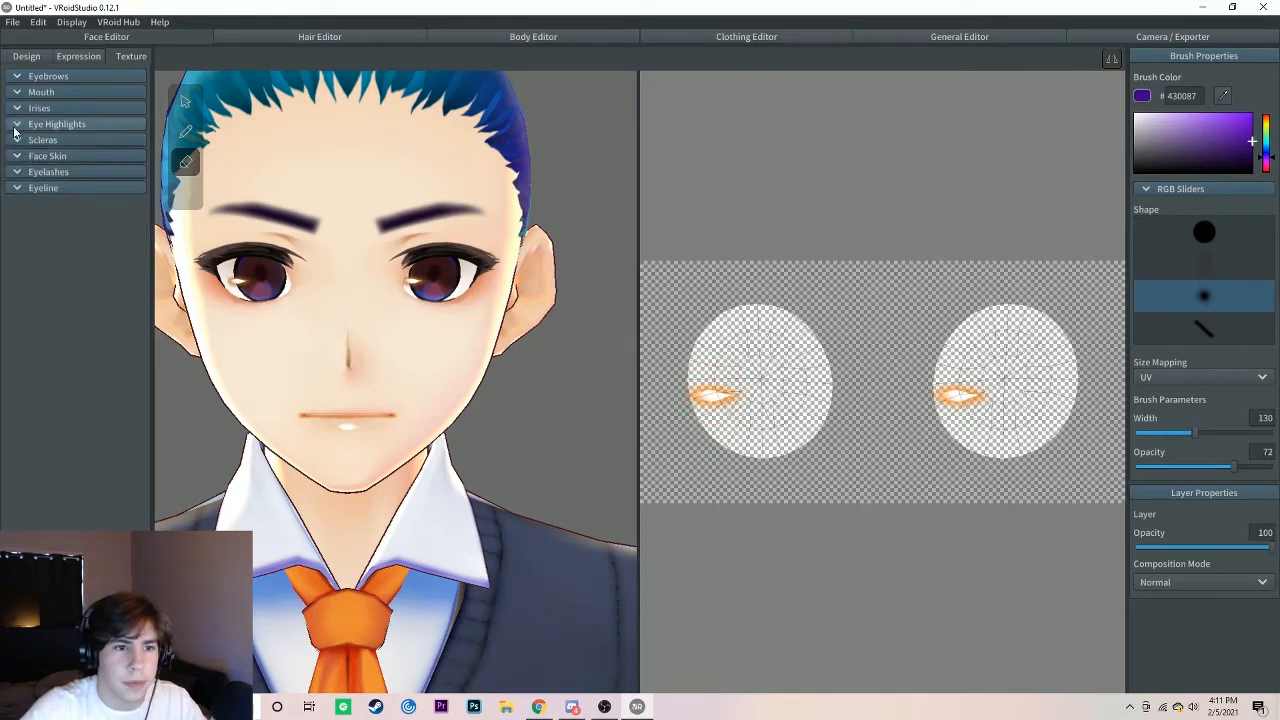
Step: Try erasing the sclera texture on its Default Image layer with the soft round eraser, and undo the strokes
click(15, 142)
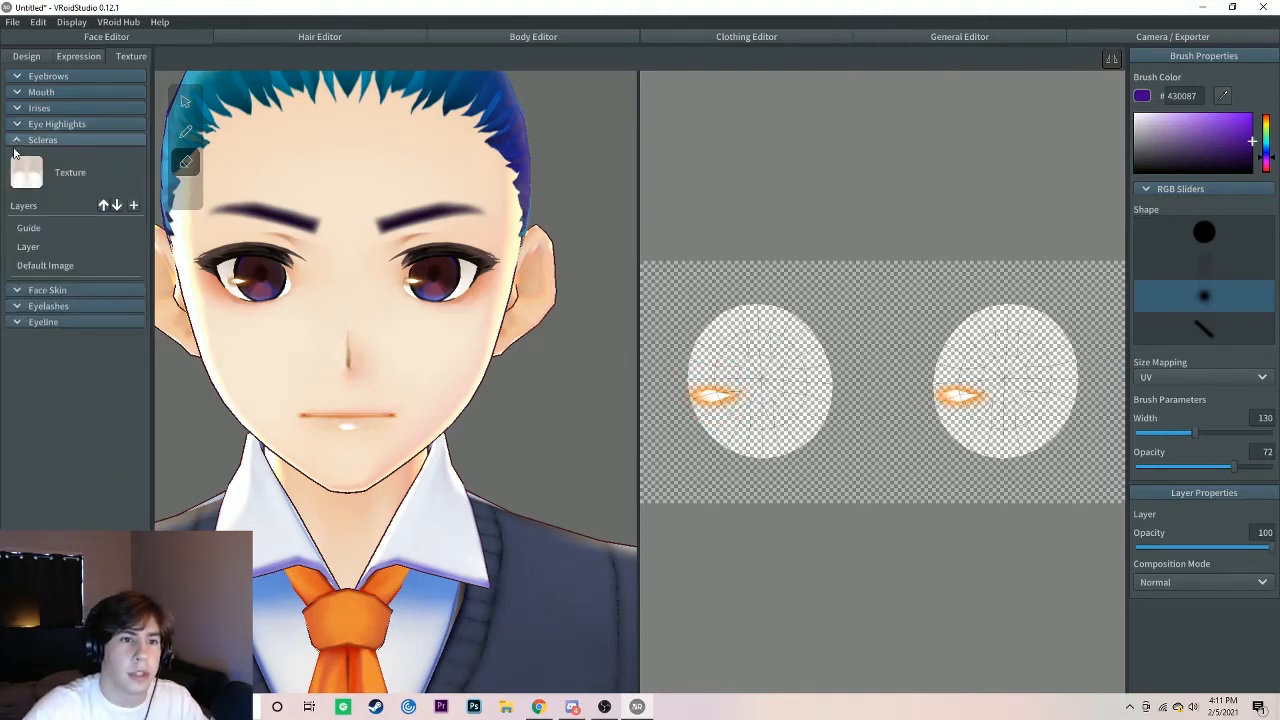
click(73, 266)
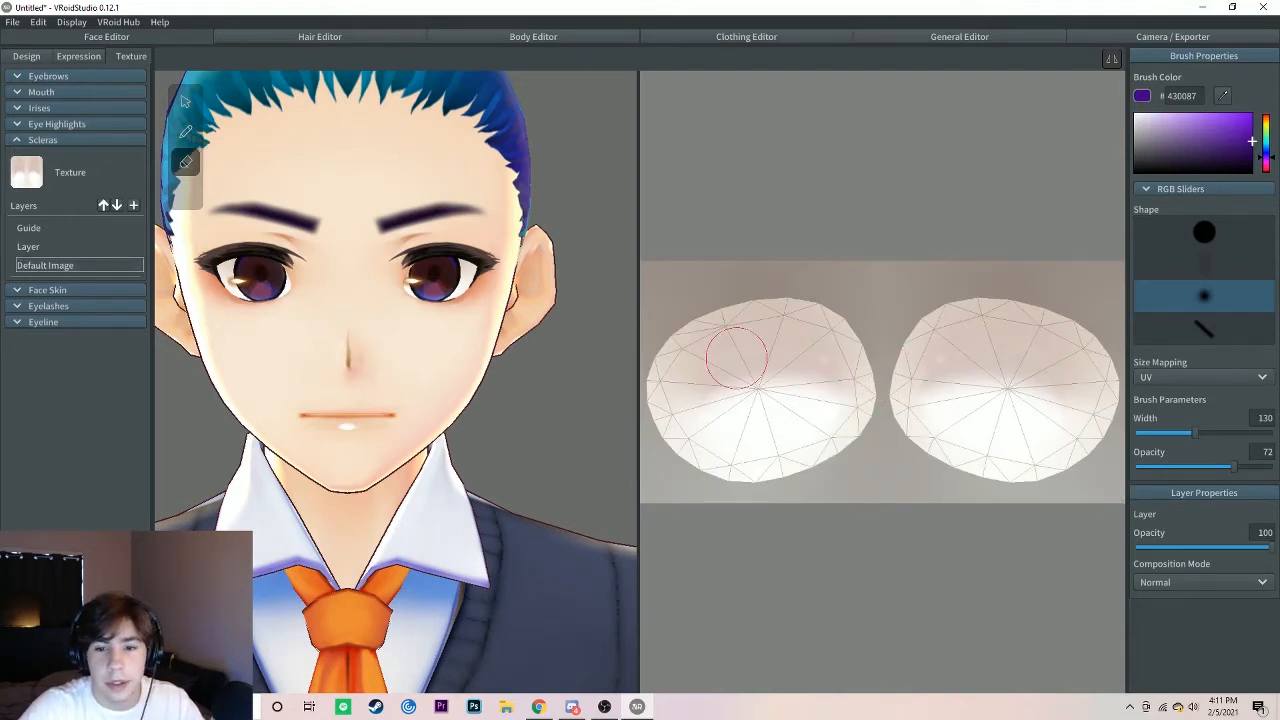
mouse_move(737, 349)
mouse_down()
mouse_move(668, 395)
mouse_move(718, 428)
mouse_move(780, 380)
mouse_move(808, 449)
mouse_move(708, 345)
mouse_move(672, 327)
mouse_move(729, 357)
mouse_move(733, 430)
mouse_move(855, 430)
mouse_move(766, 366)
mouse_move(797, 460)
mouse_move(737, 346)
mouse_move(771, 485)
mouse_move(708, 445)
mouse_move(690, 320)
mouse_move(900, 400)
mouse_move(876, 296)
mouse_up()
key(ctrl+z)
key(ctrl+z)
key(ctrl+z)
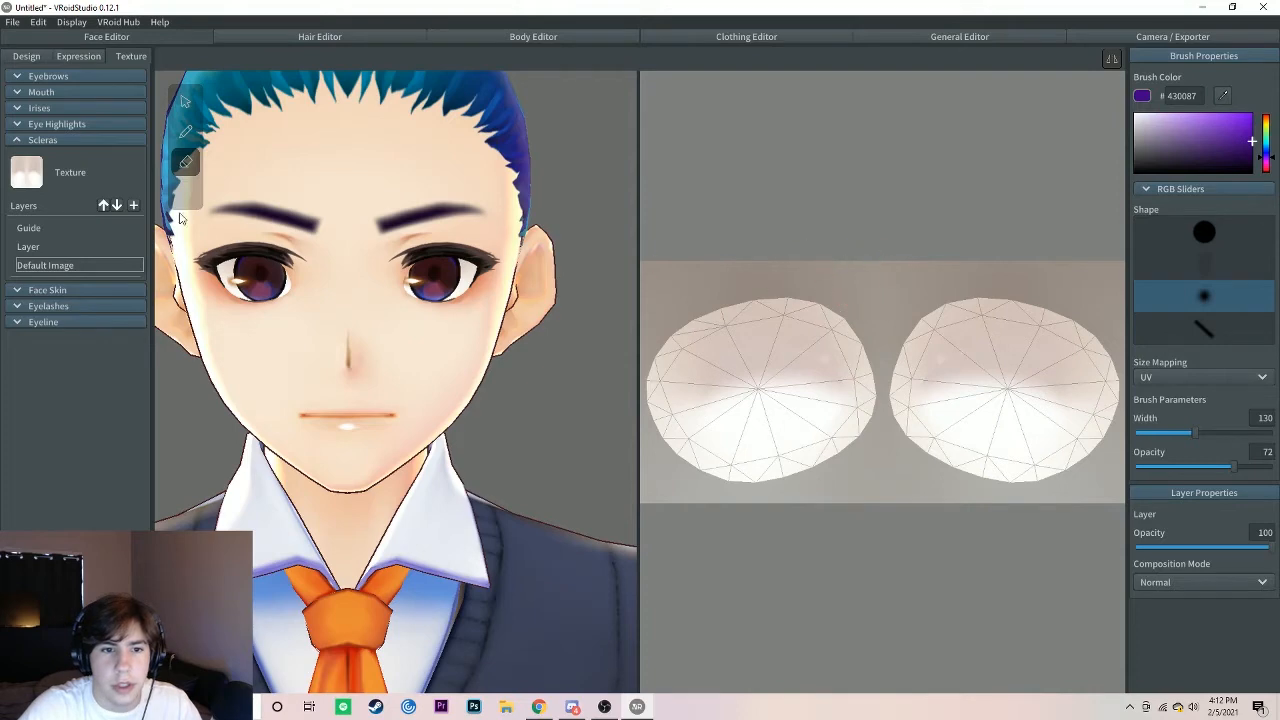
click(15, 141)
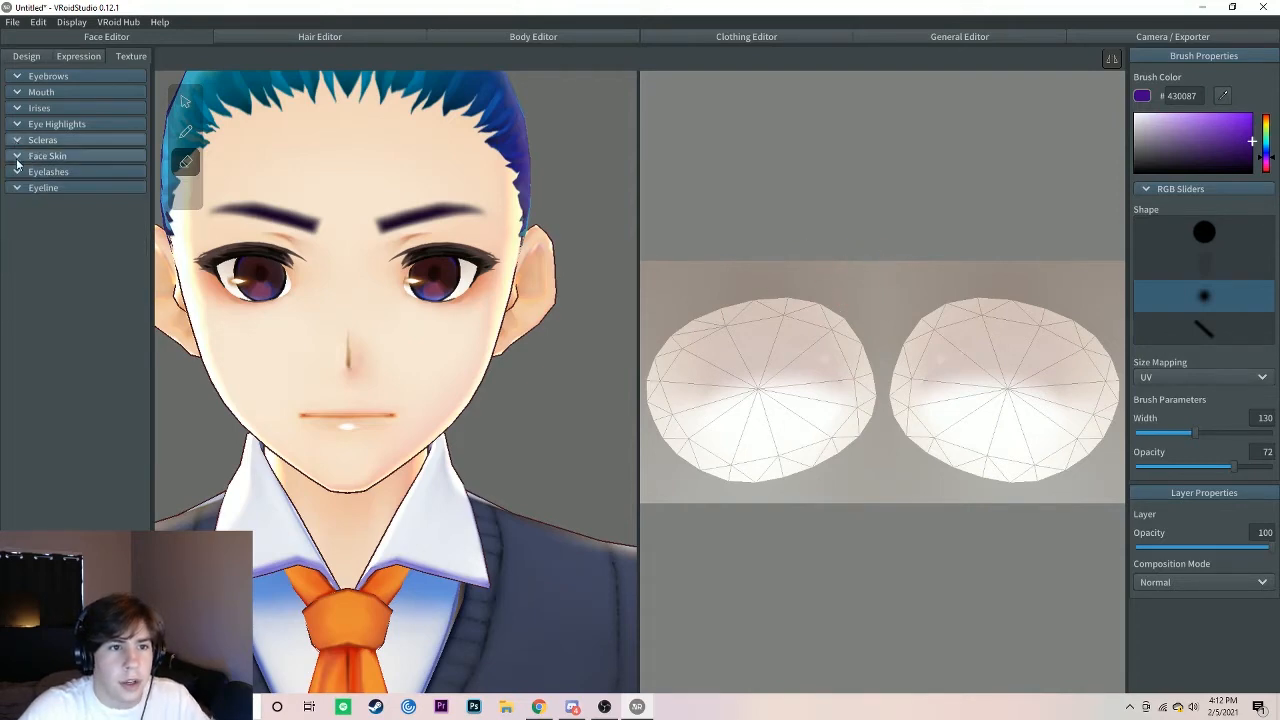
Step: Erase the entire face skin texture on the Default Image layer with the hard round eraser at width 300
click(16, 157)
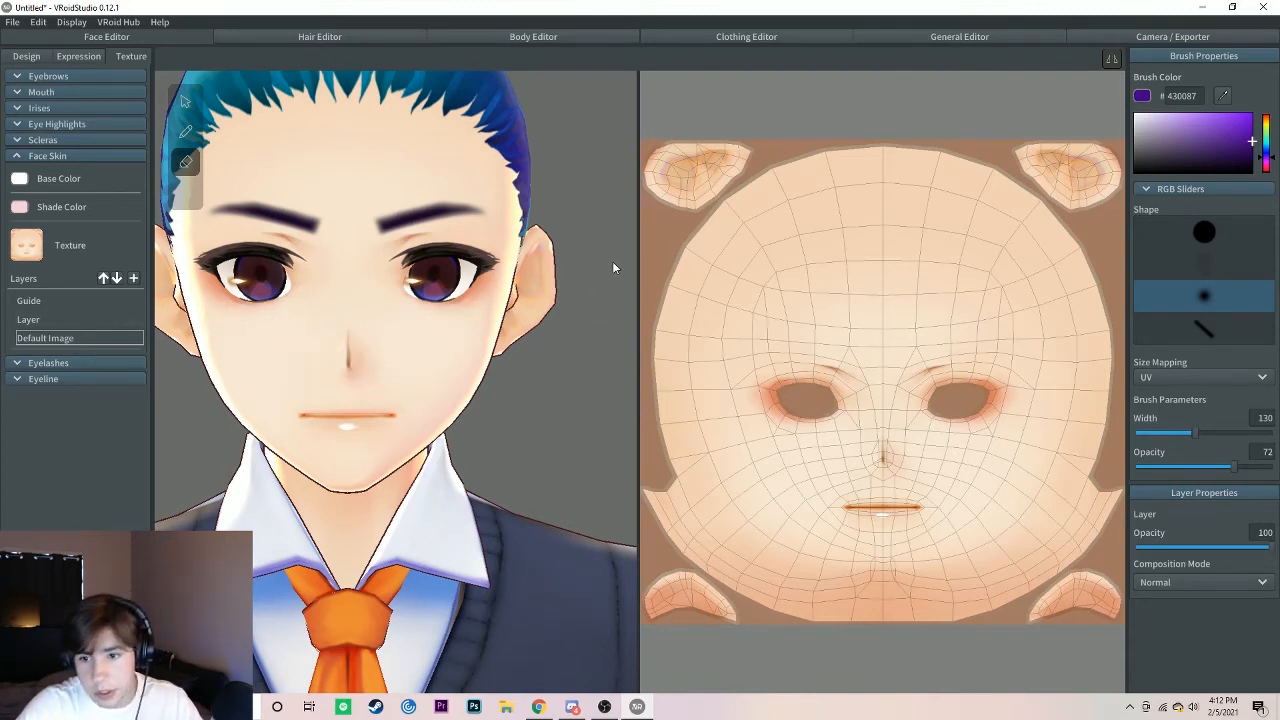
click(436, 316)
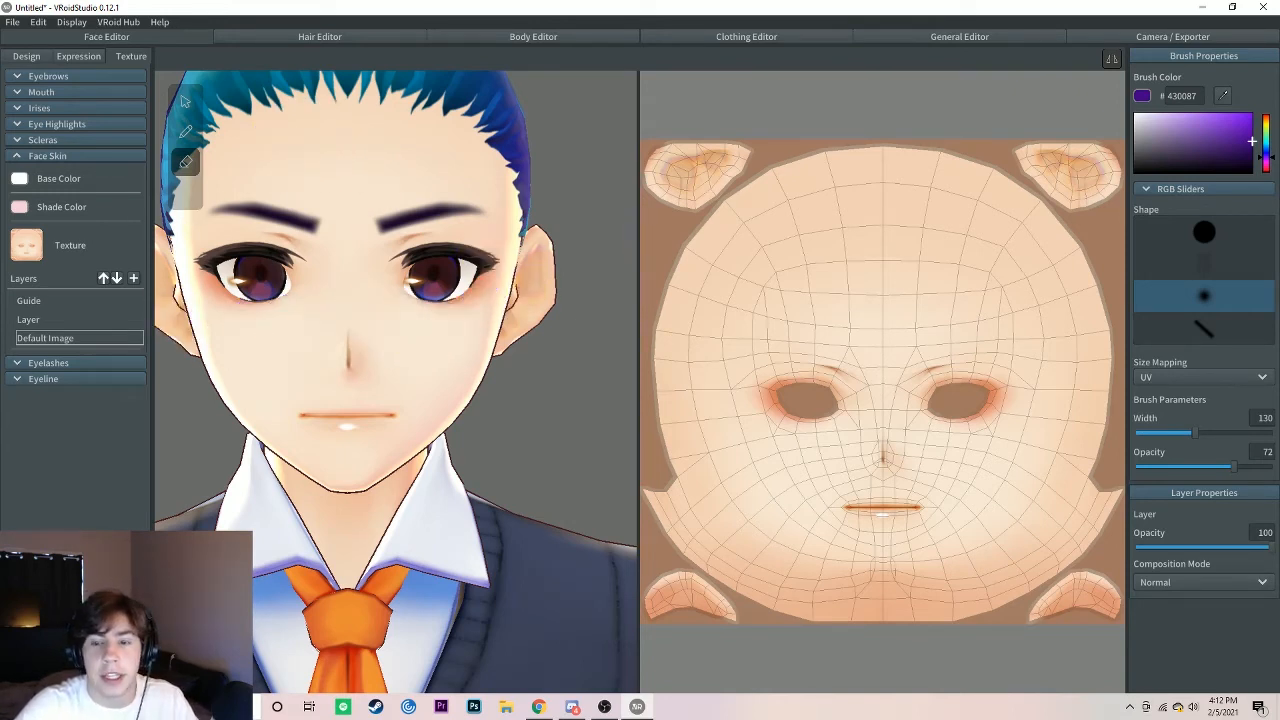
click(71, 322)
click(74, 337)
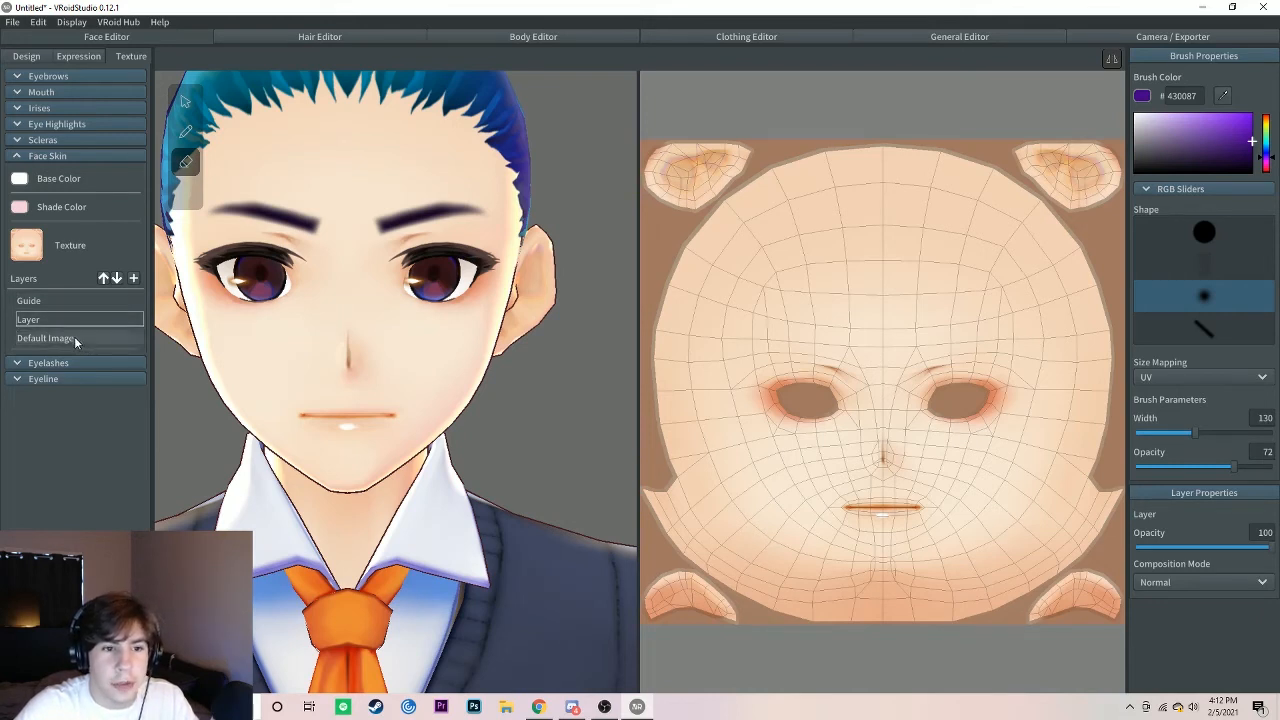
click(183, 162)
drag(1198, 431, 1270, 432)
mouse_move(737, 223)
mouse_down()
mouse_move(713, 213)
mouse_move(714, 386)
mouse_move(665, 585)
mouse_move(700, 471)
mouse_move(780, 562)
mouse_up()
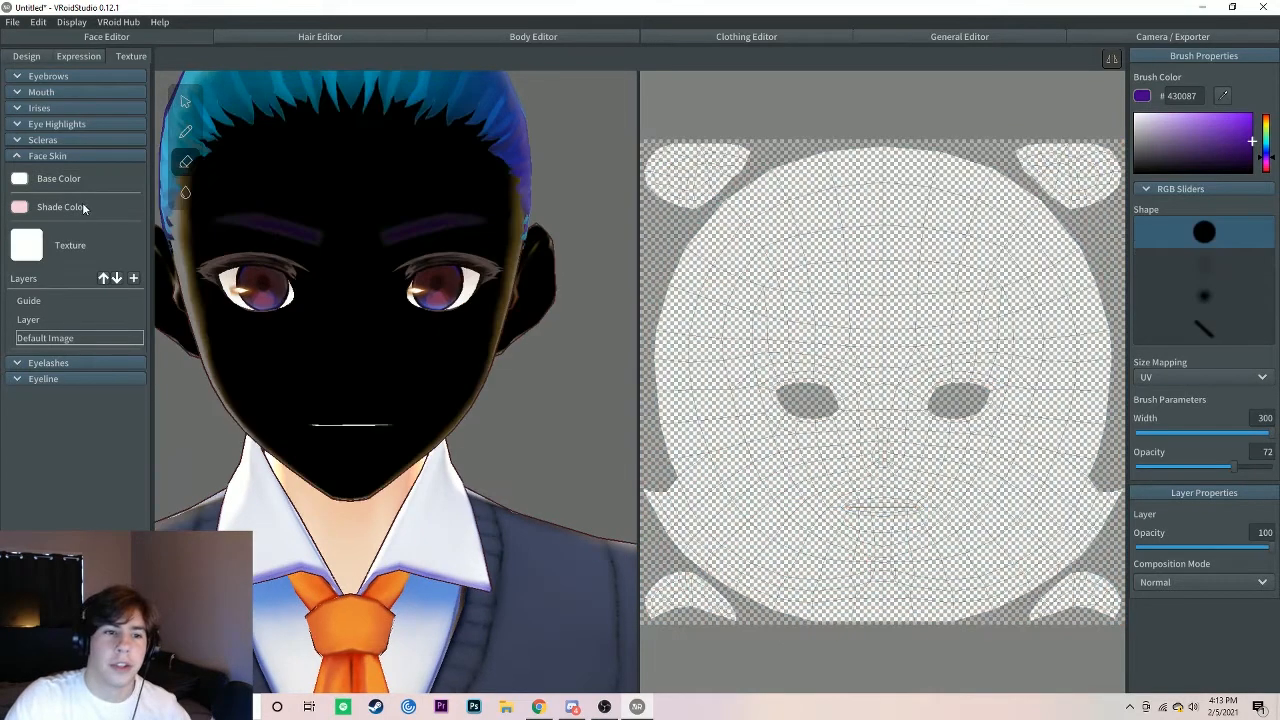
Step: Select the face skin's blank paint layer, and undo the red face painting and the skin erasing
click(72, 318)
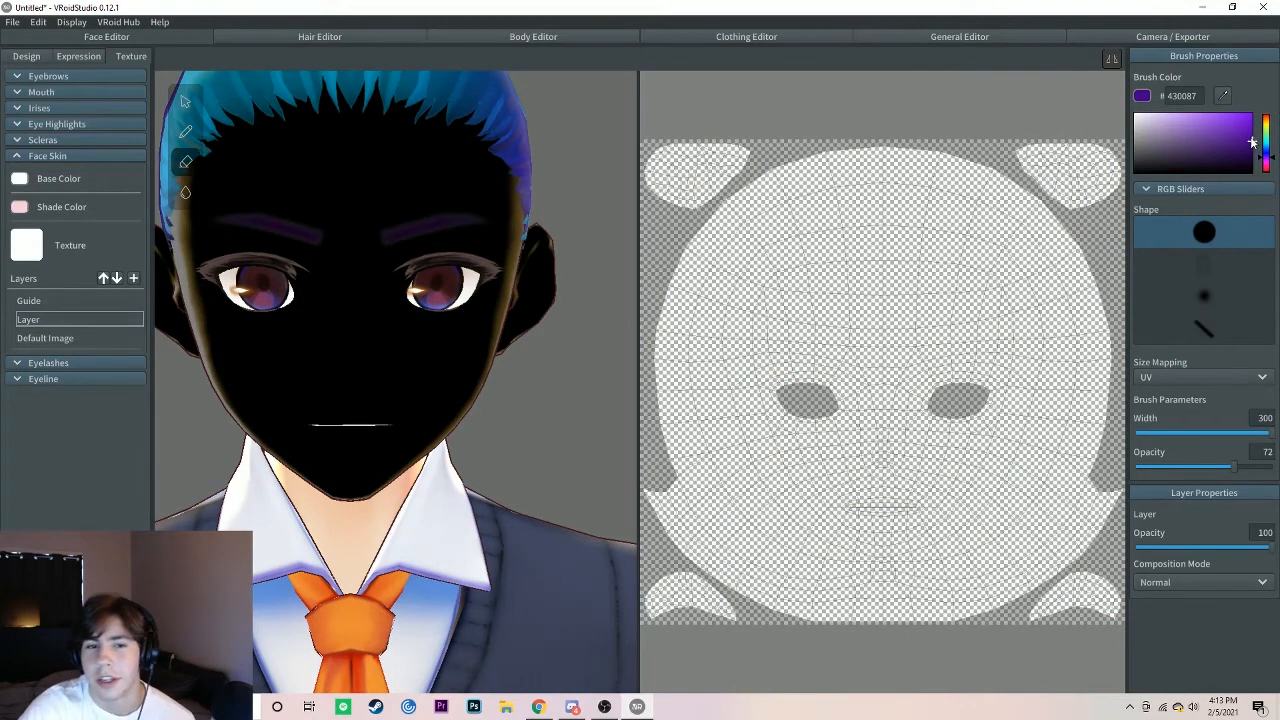
right_drag(457, 484, 461, 484)
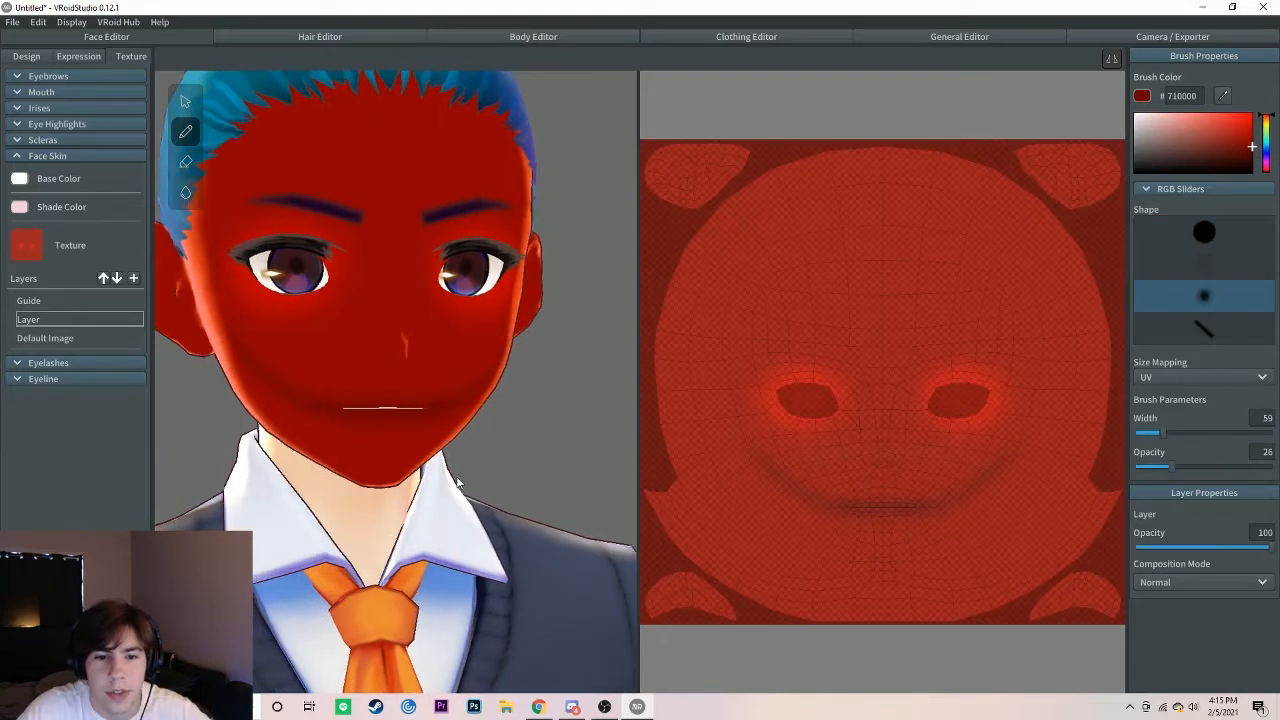
key(ctrl+z)
key(ctrl+z)
key(ctrl+z)
key(ctrl+z)
key(ctrl+z)
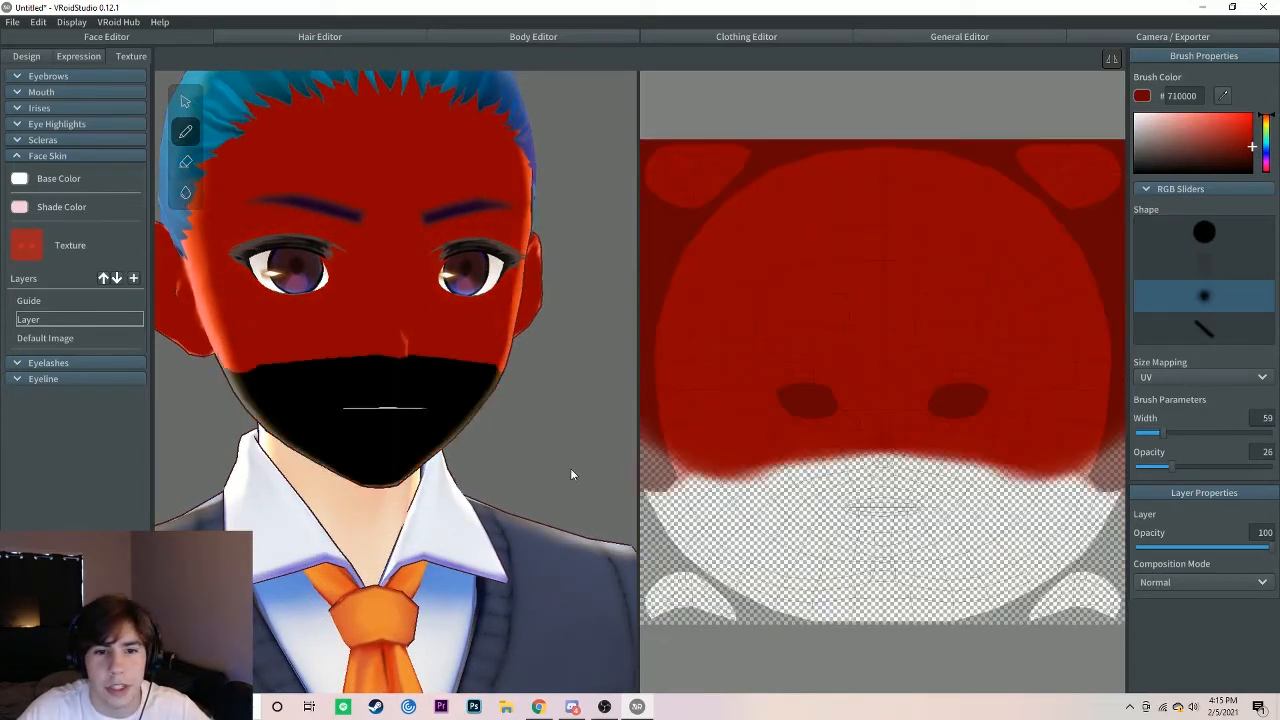
key(ctrl+z)
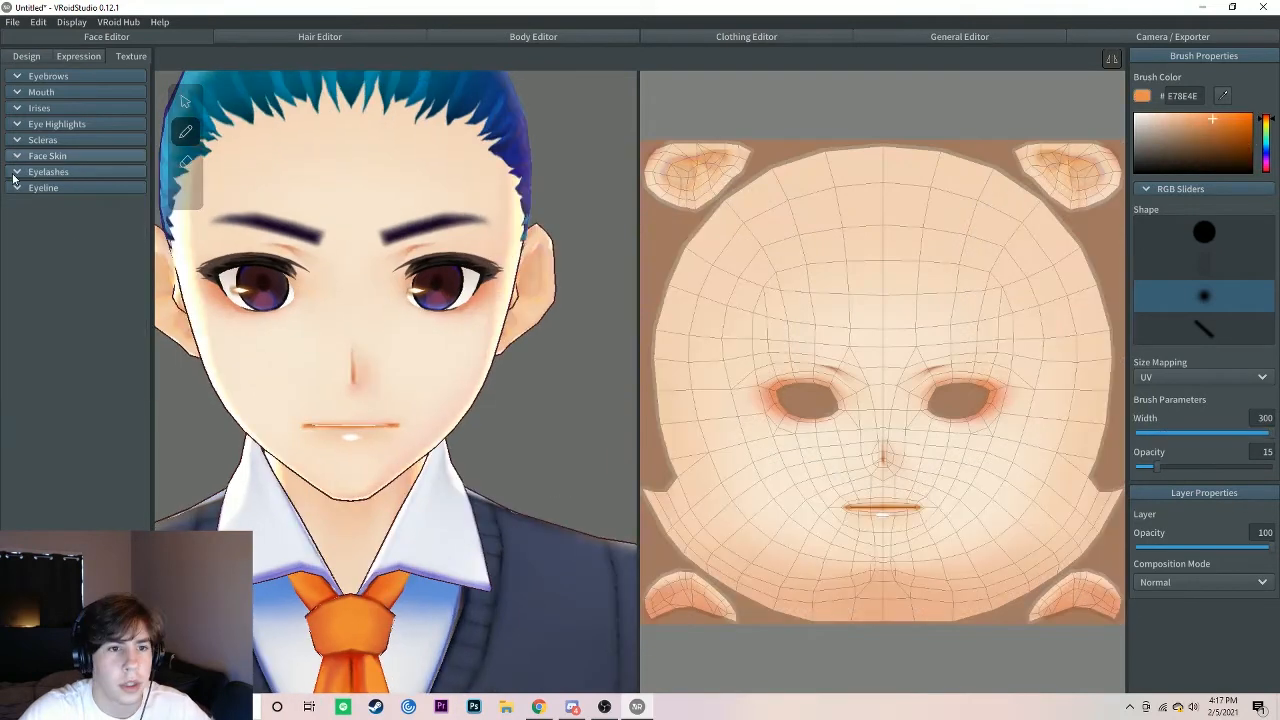
Step: Open the eyelashes texture's Default Image layer and inspect the lashes on the model from an angle
click(45, 172)
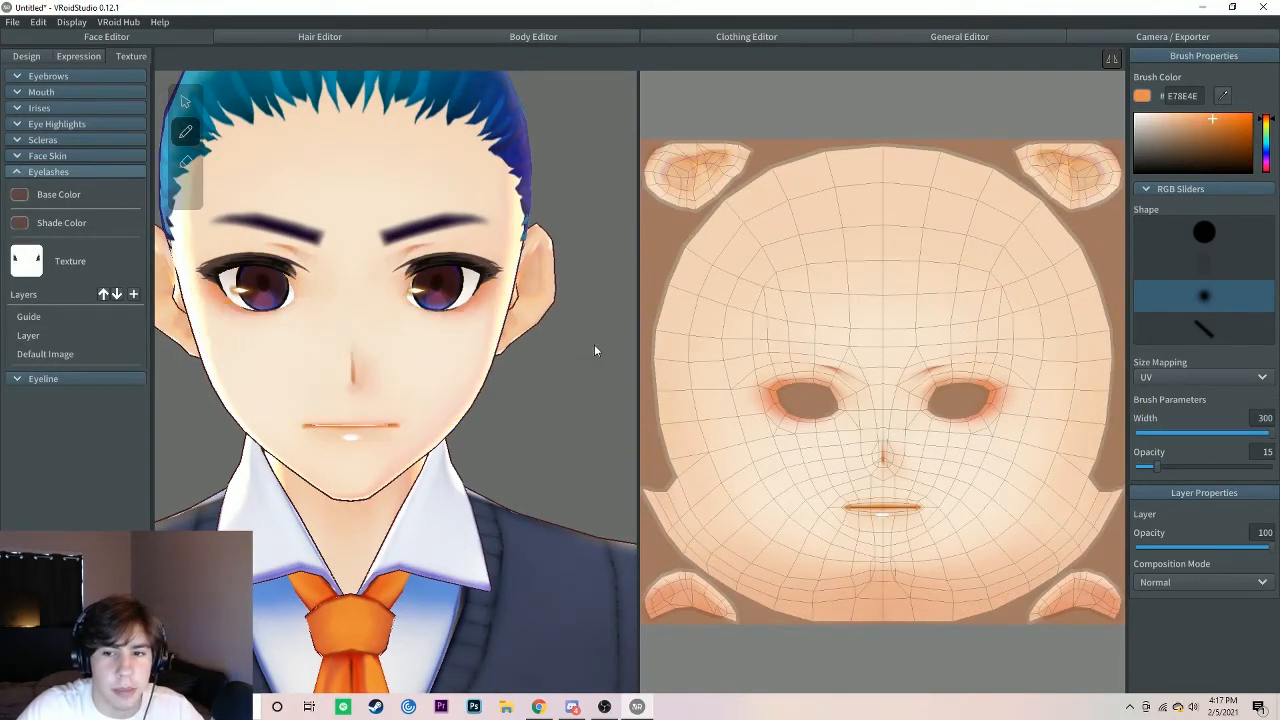
click(40, 354)
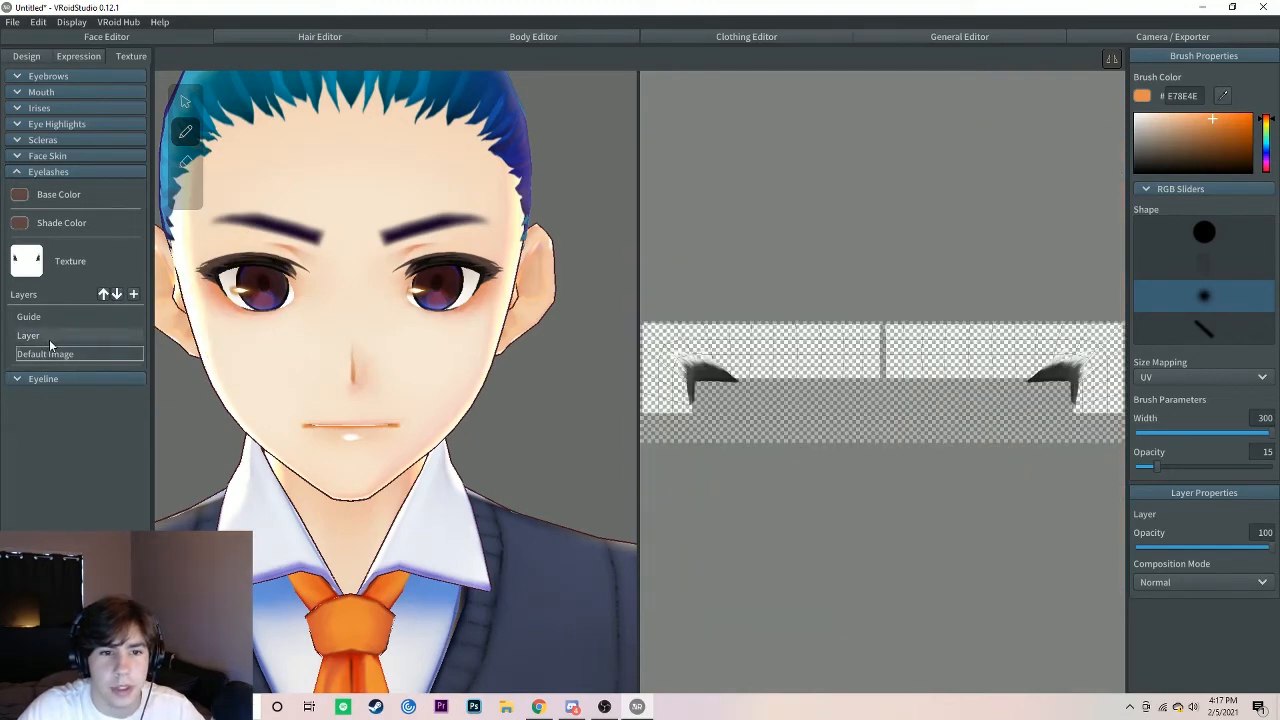
mouse_move(228, 341)
right_down()
mouse_move(257, 348)
mouse_move(254, 337)
right_up()
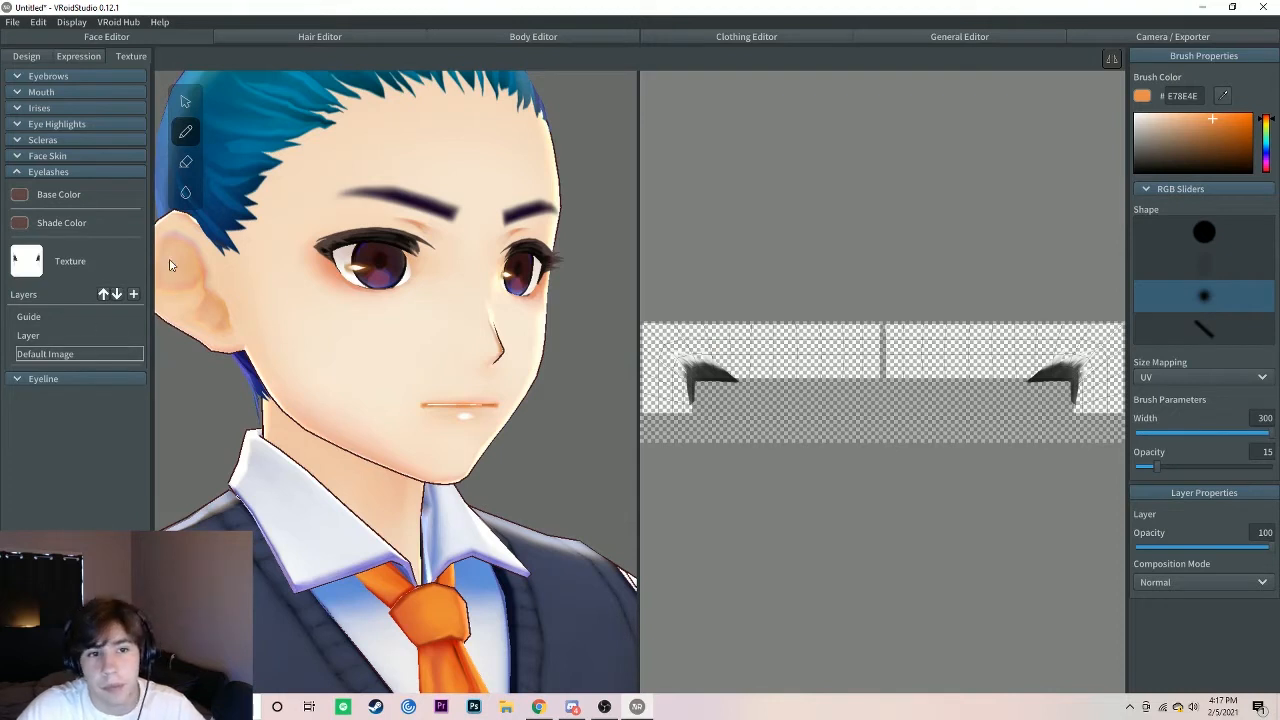
Step: Erase both eyelashes from the Default Image layer with the soft round eraser at width 300
click(185, 162)
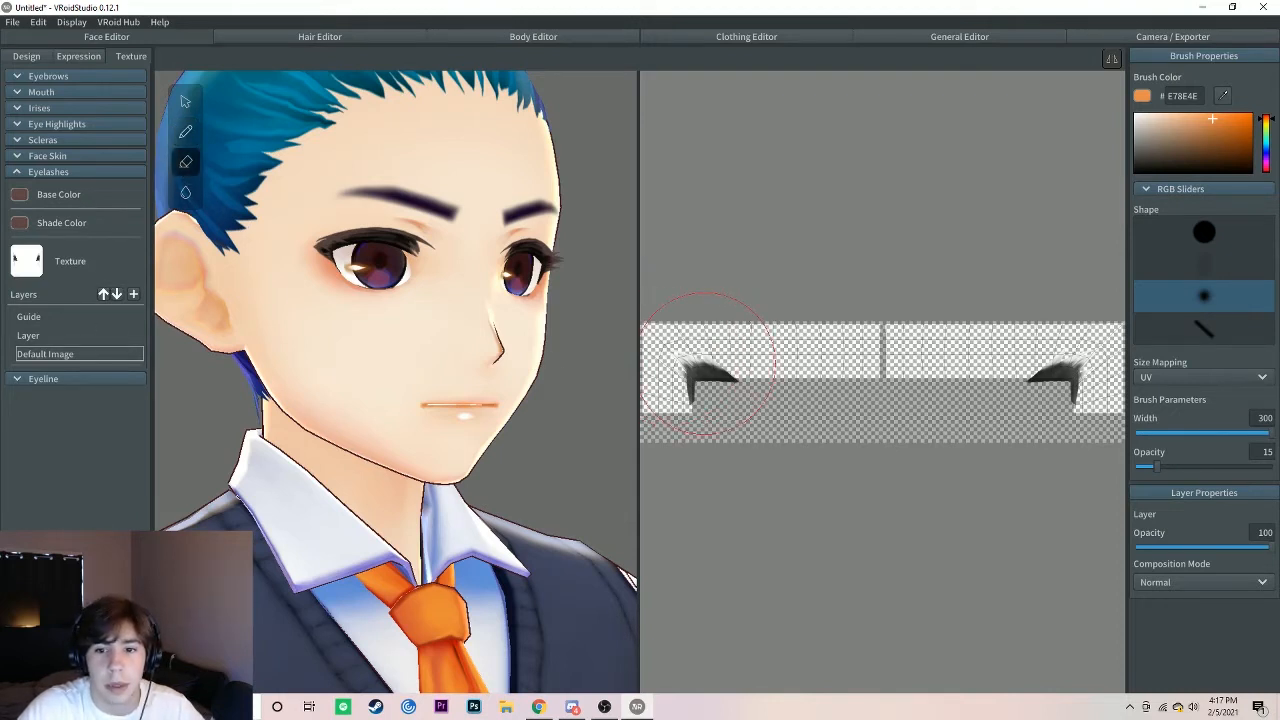
mouse_move(706, 363)
mouse_down()
mouse_move(748, 378)
mouse_move(700, 380)
mouse_up()
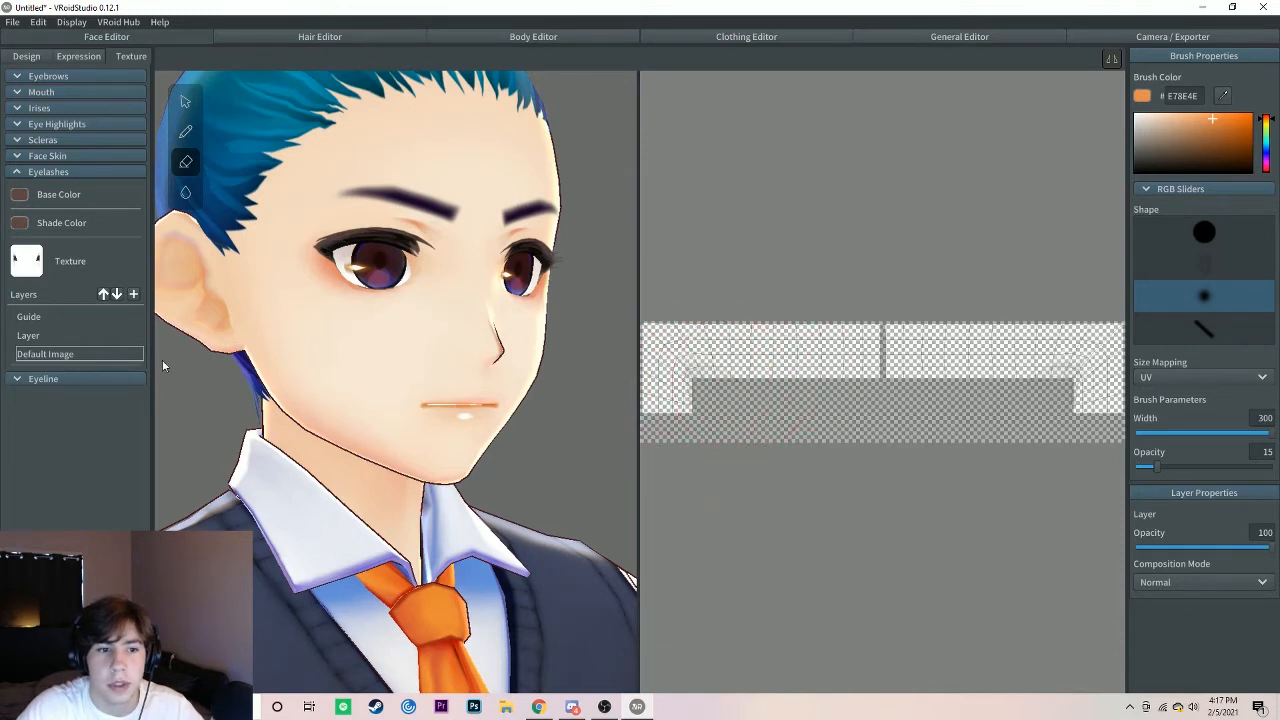
click(16, 172)
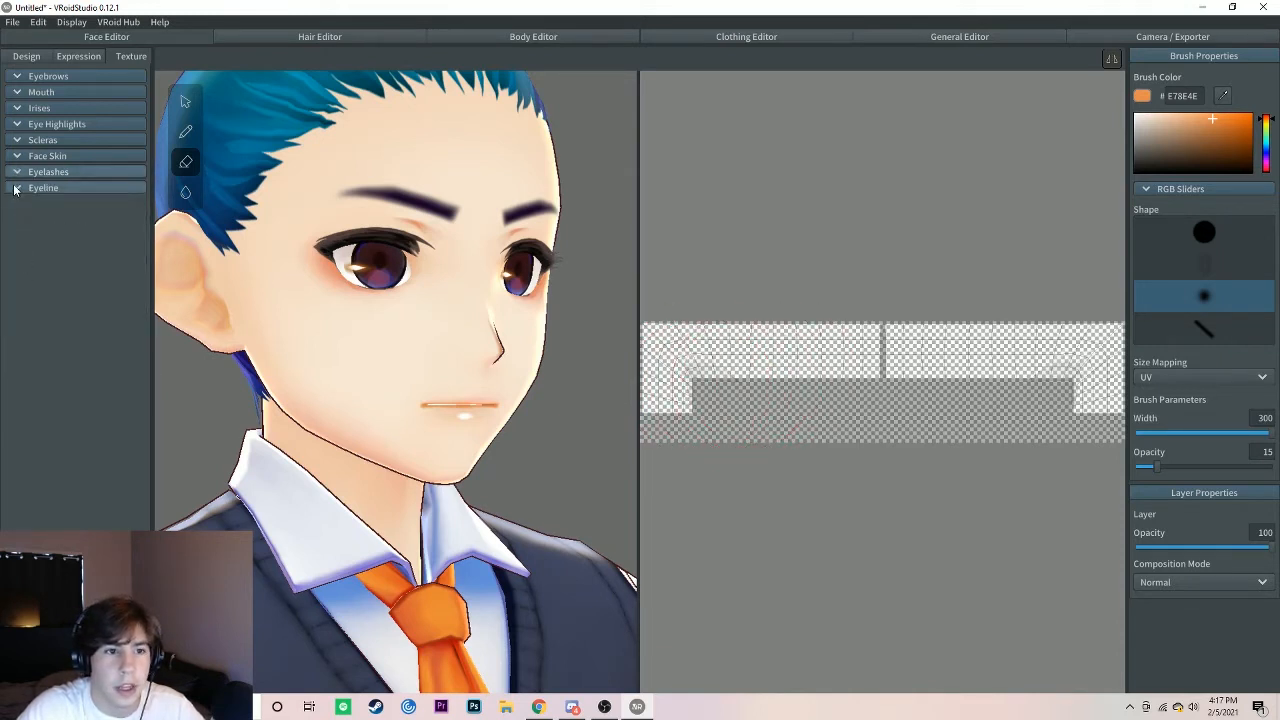
Step: Open the eyeline texture's Default Image layer, set the hard round eraser's width to 37, and inspect the eyes from above
click(20, 188)
click(74, 369)
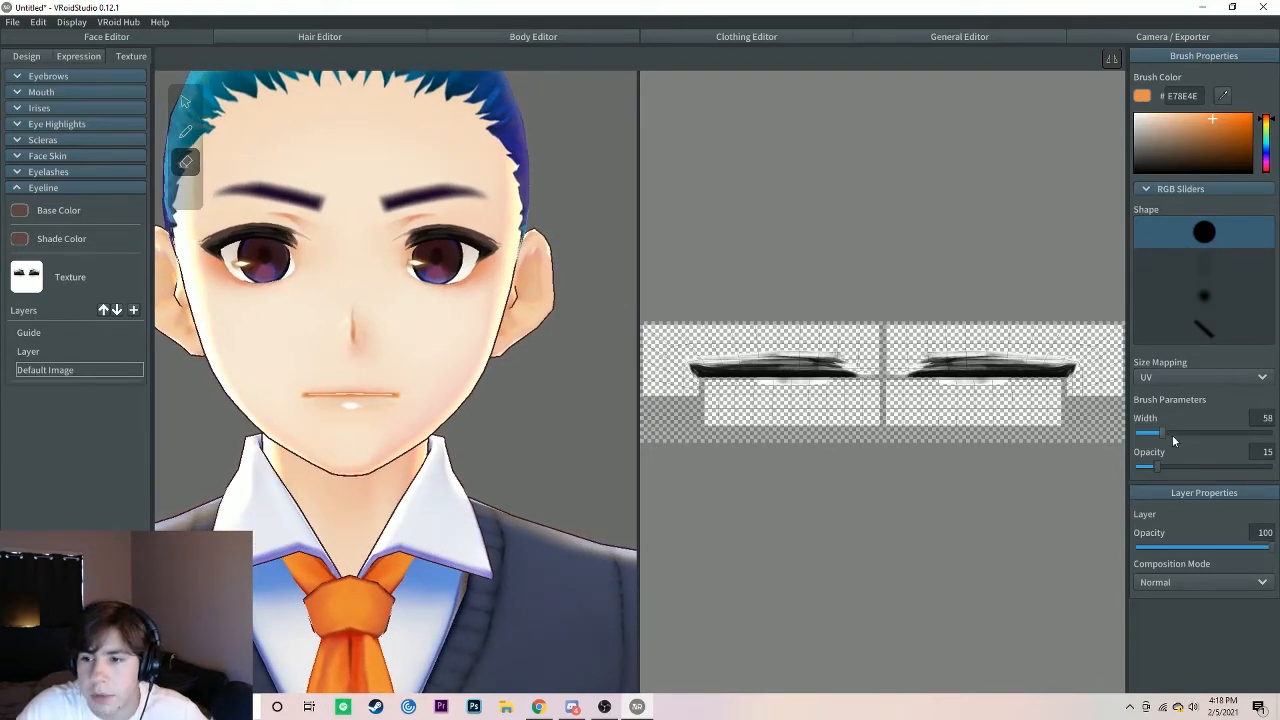
drag(1159, 432, 1150, 430)
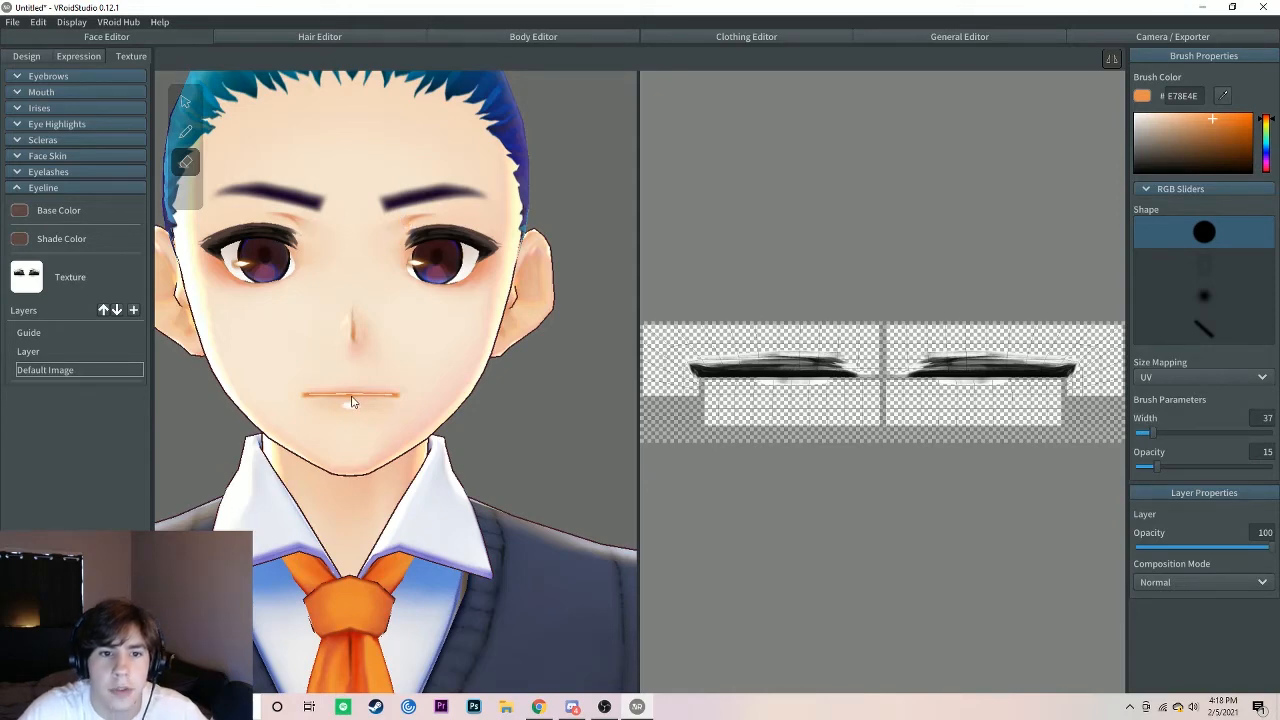
mouse_move(355, 401)
right_down()
mouse_move(377, 403)
mouse_move(352, 401)
mouse_move(345, 420)
right_up()
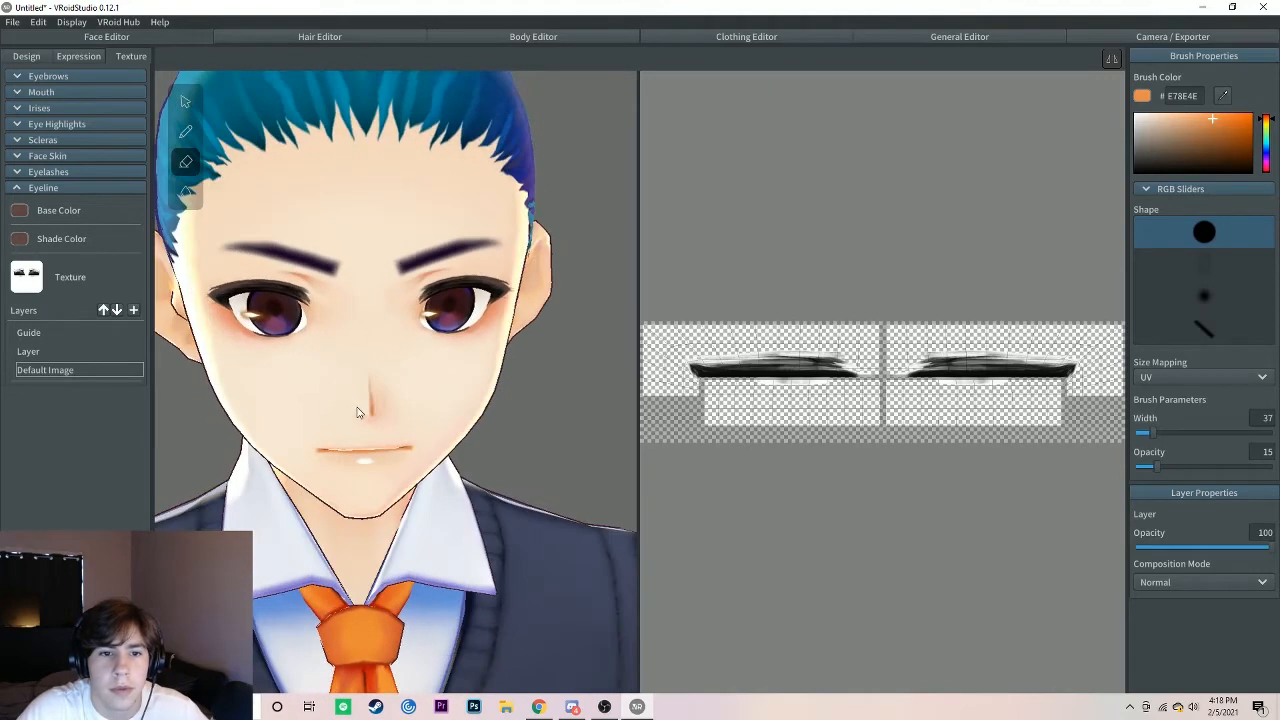
click(18, 186)
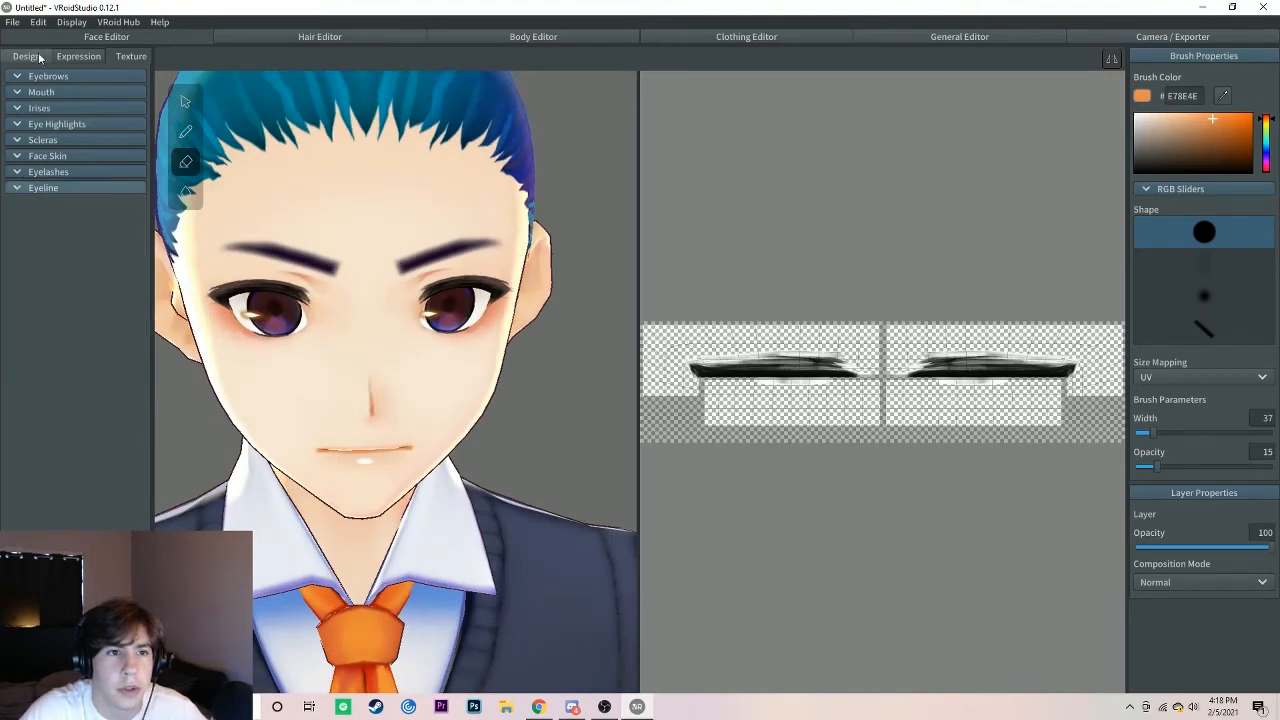
Step: Switch to editing the hair, and examine the base hair on the model and its texture settings
click(316, 37)
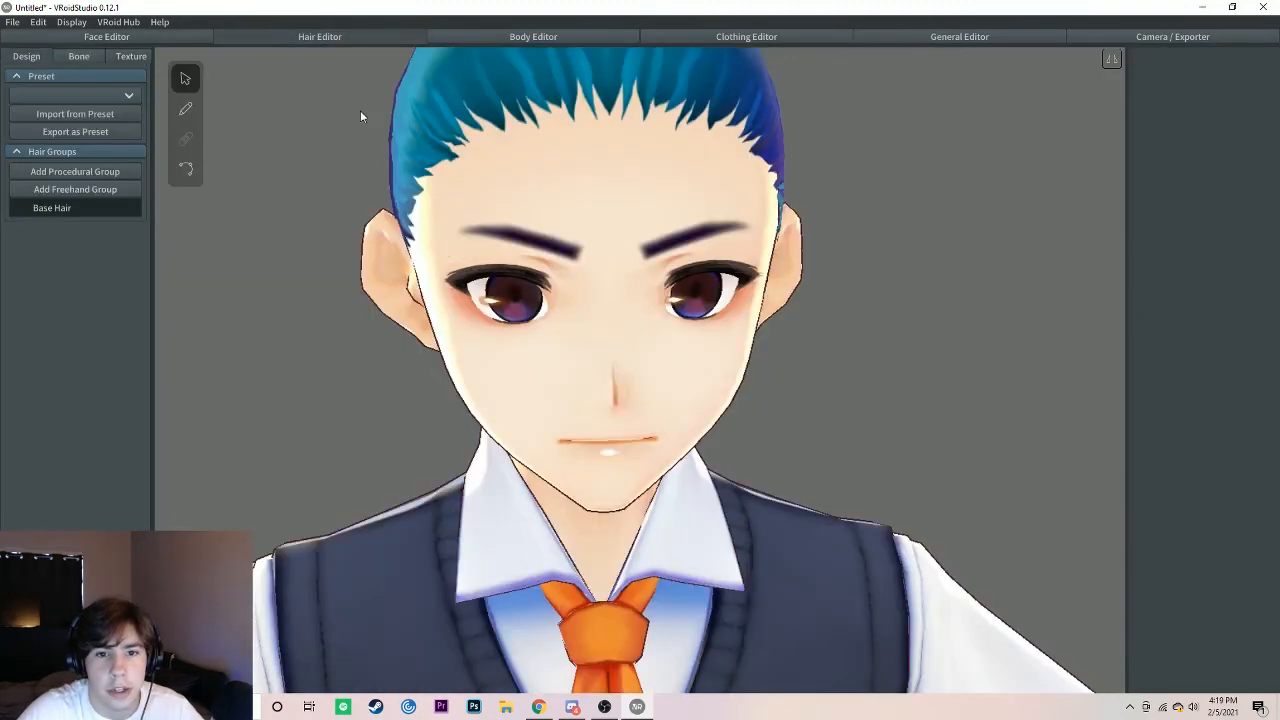
scroll(640, 302, down, 5)
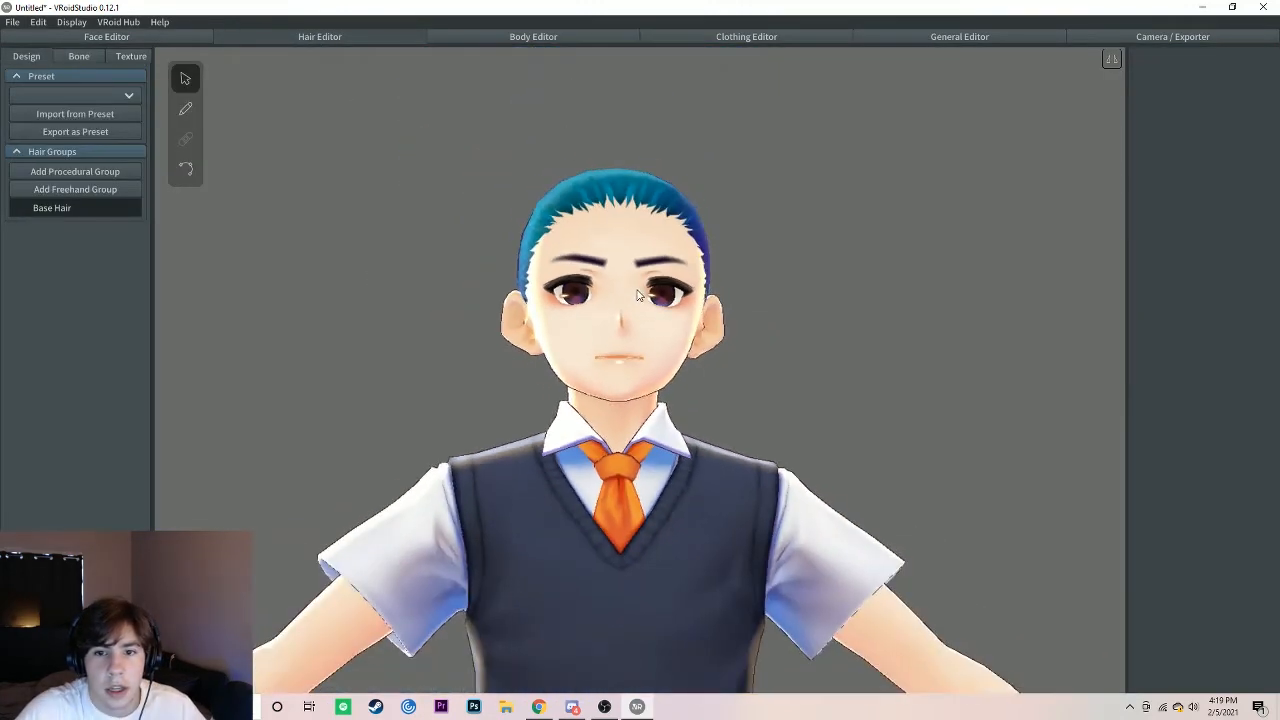
scroll(603, 306, up, 2)
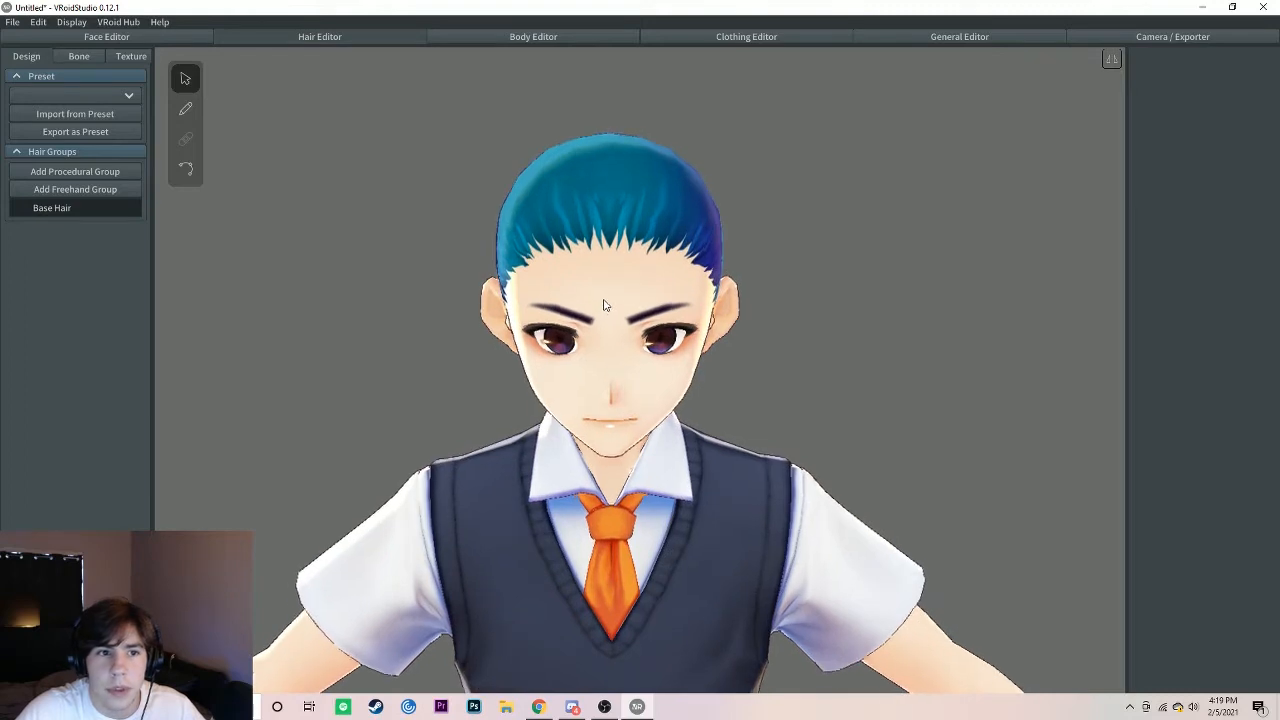
right_drag(603, 294, 600, 292)
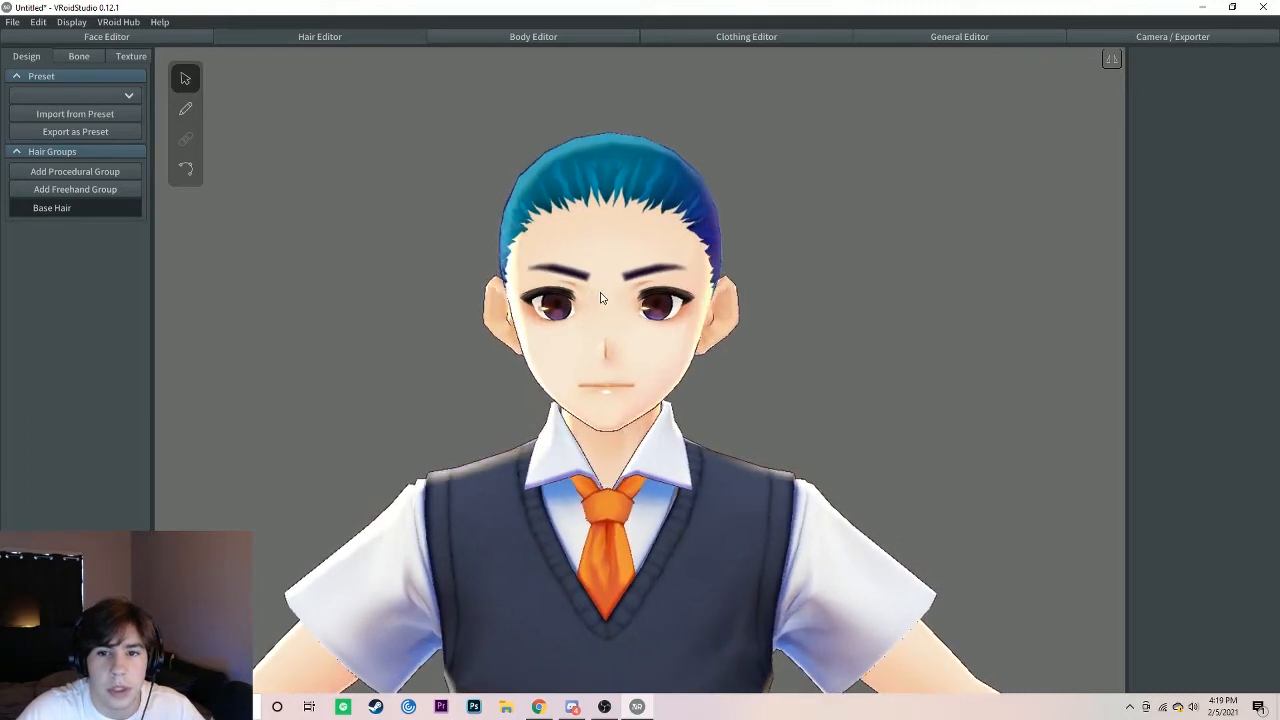
click(118, 58)
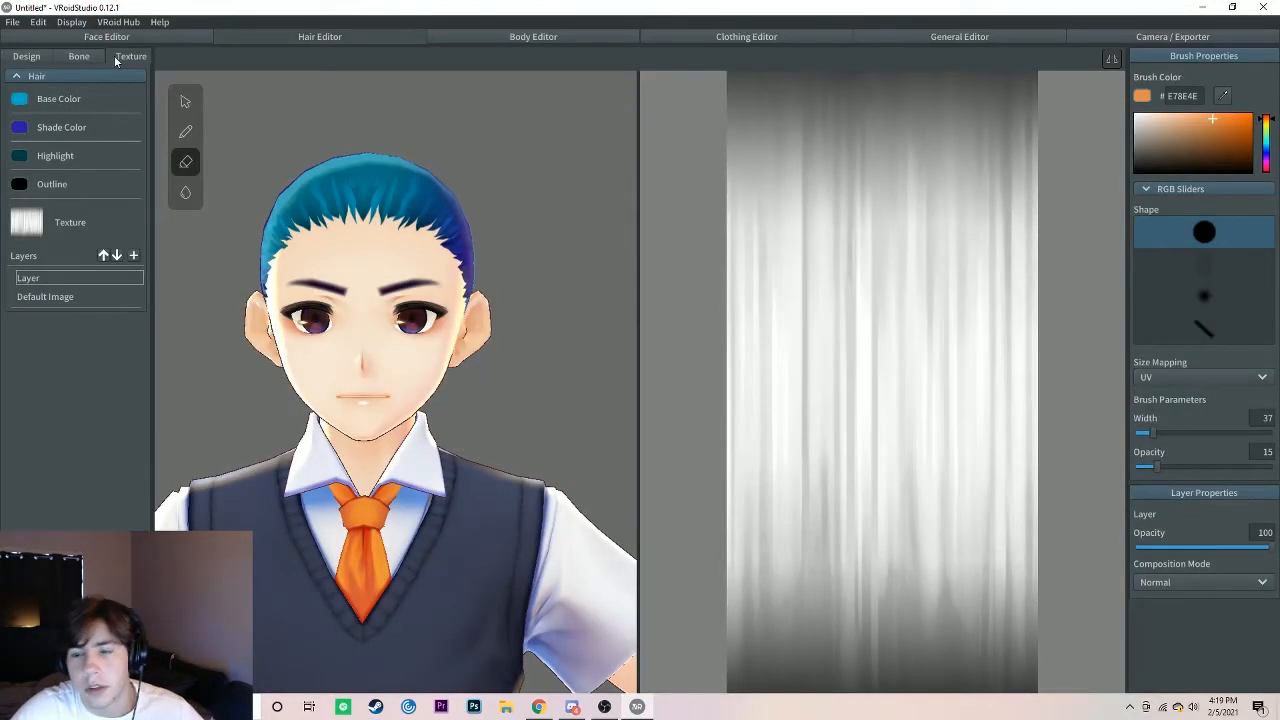
Step: Add a freehand hair group and set its material's base color to dark purple
click(27, 56)
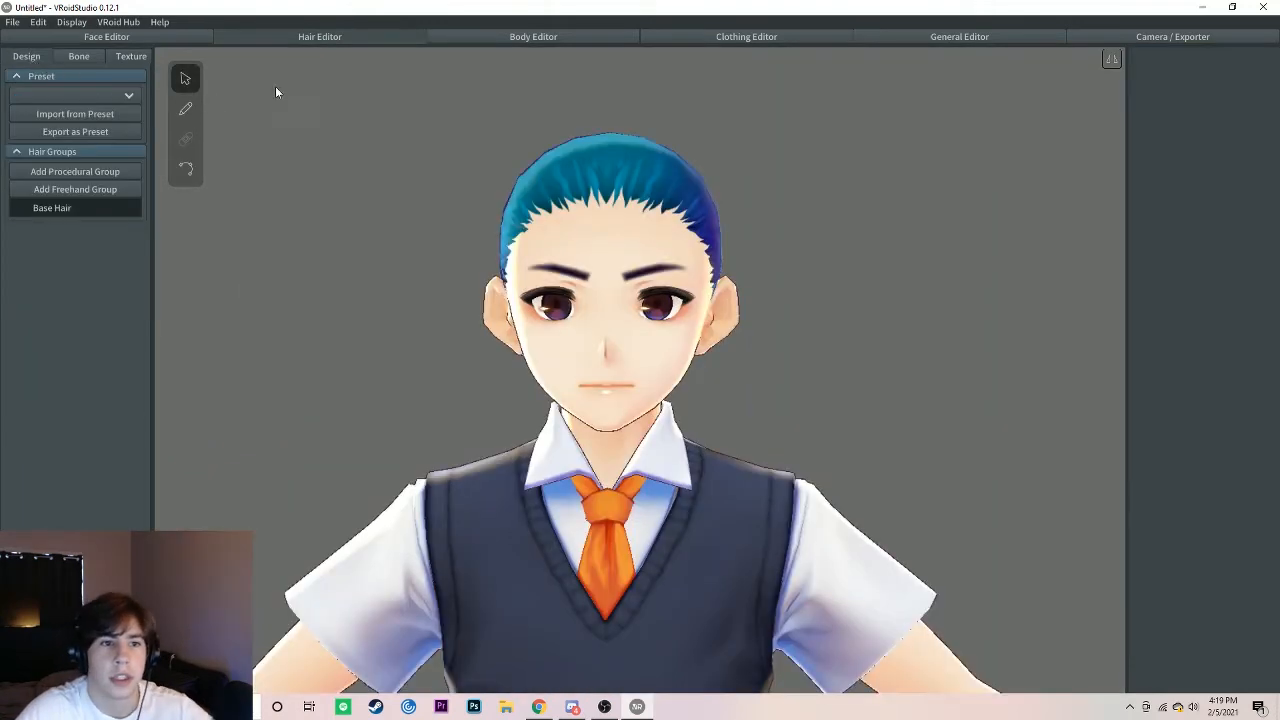
click(43, 194)
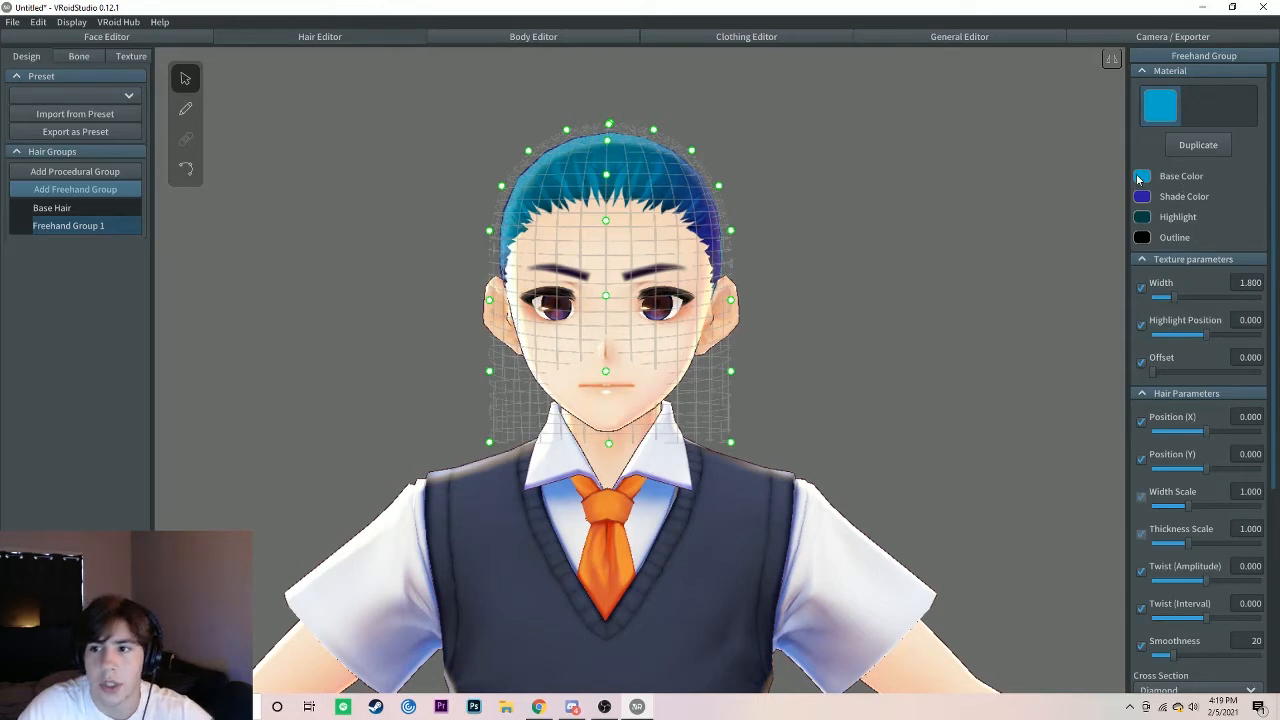
click(1143, 177)
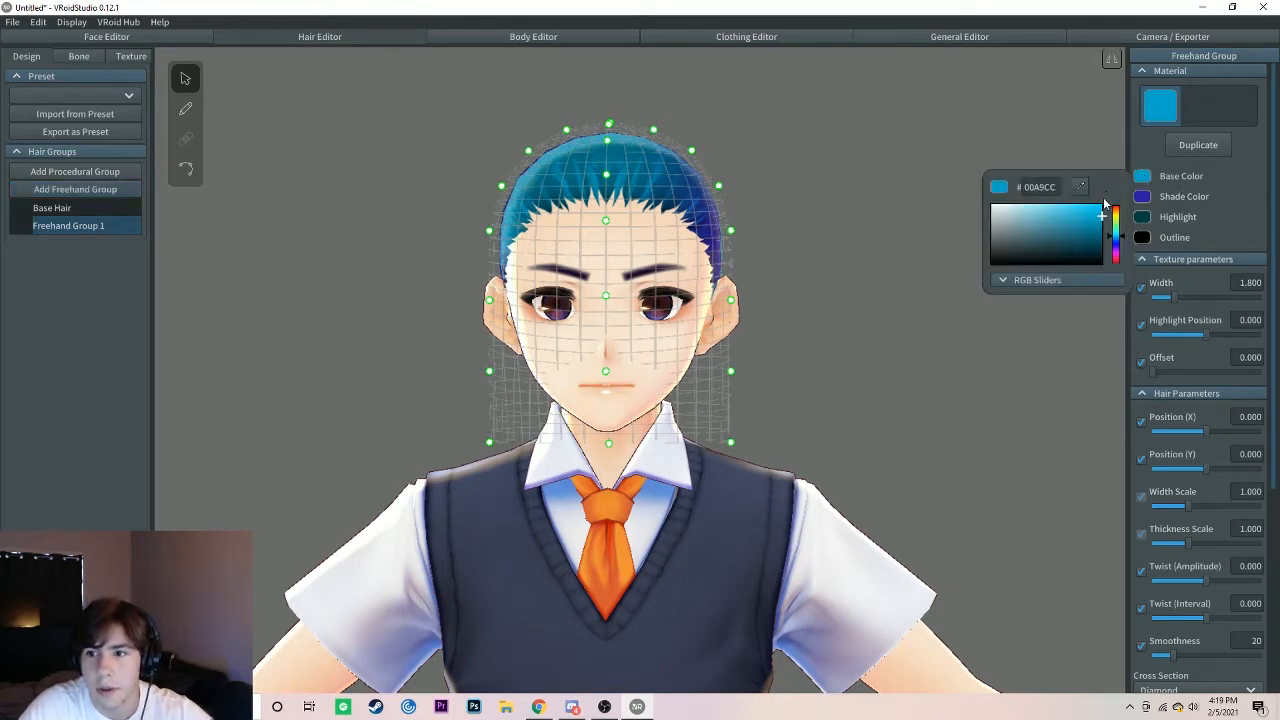
mouse_move(1120, 230)
mouse_down()
mouse_move(1127, 255)
mouse_move(1104, 228)
mouse_move(1110, 237)
mouse_up()
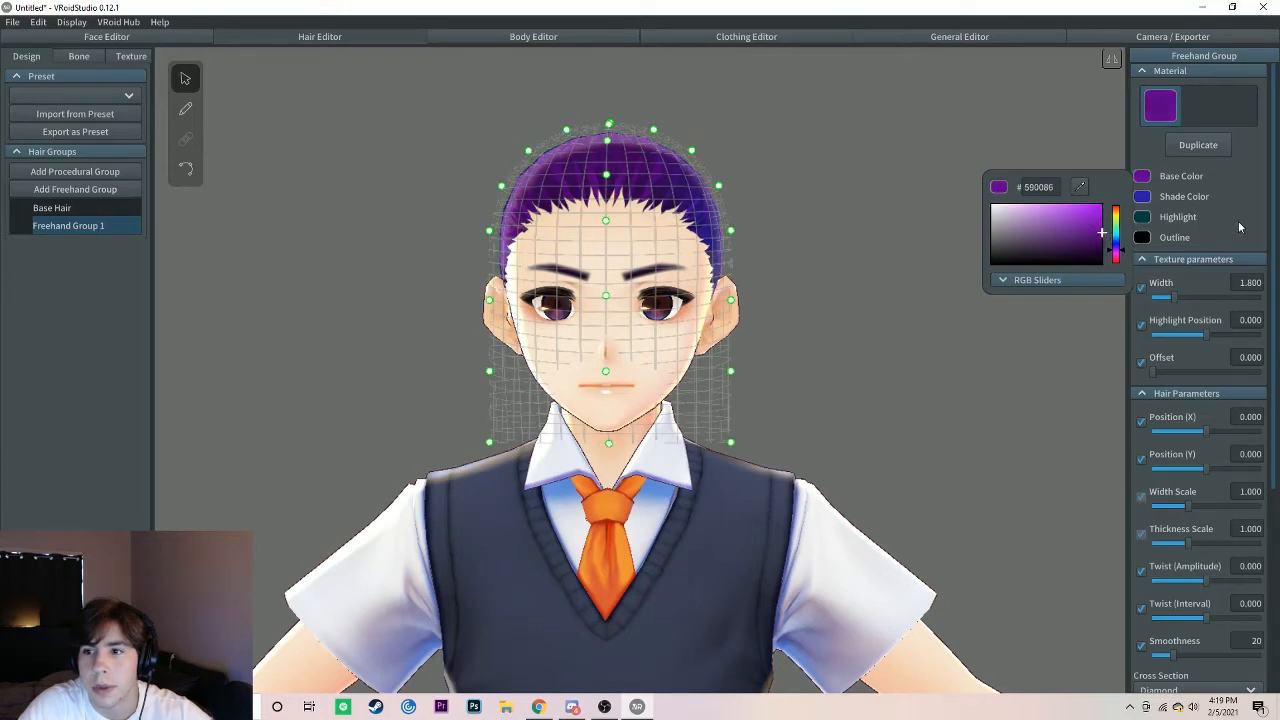
click(1239, 228)
Step: Set the hair material's shade color and highlight color to bright purple
click(1142, 196)
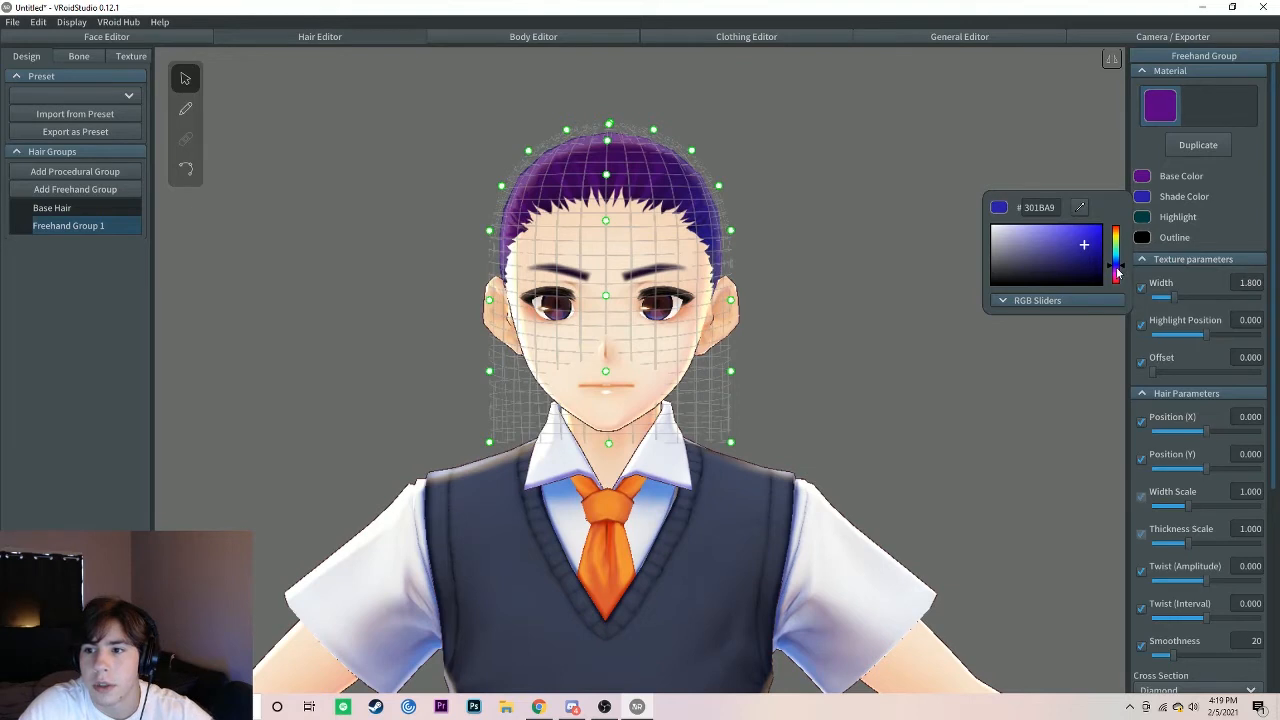
mouse_move(1117, 268)
mouse_down()
mouse_move(1090, 246)
mouse_move(1109, 240)
mouse_up()
click(1231, 234)
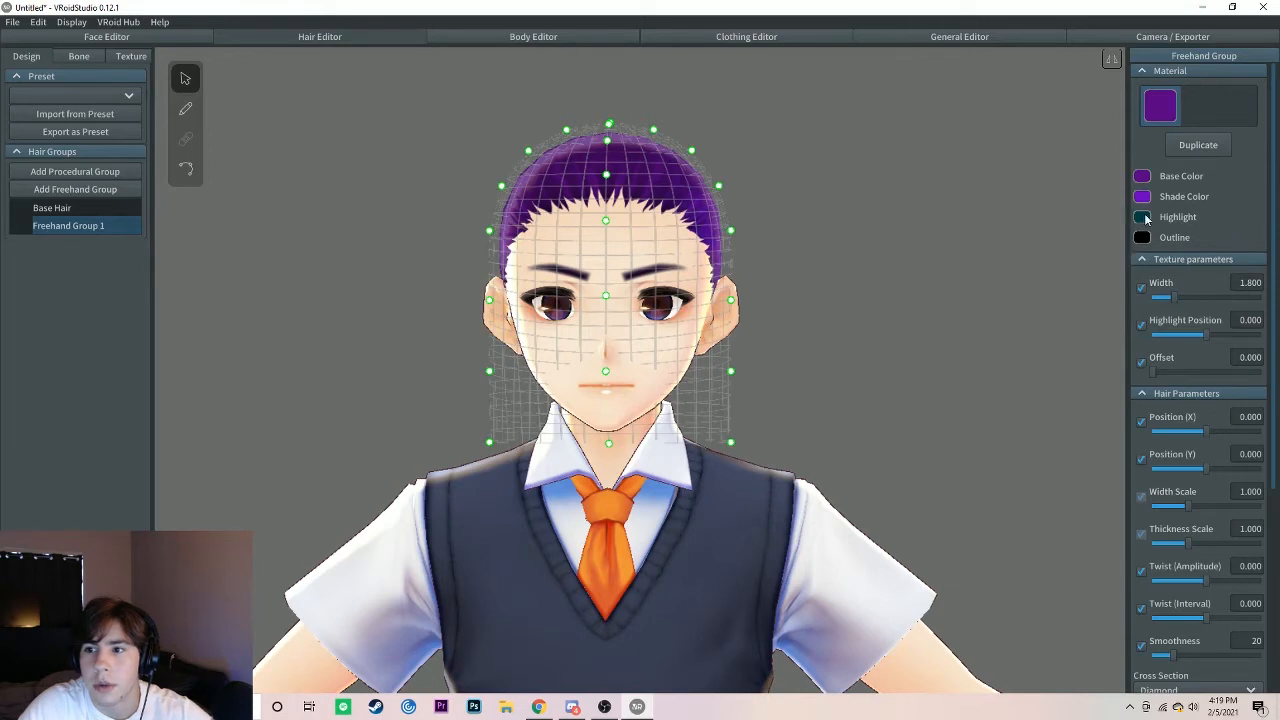
click(1146, 220)
mouse_move(1119, 287)
mouse_down()
mouse_move(1100, 258)
mouse_move(1115, 268)
mouse_up()
click(1240, 231)
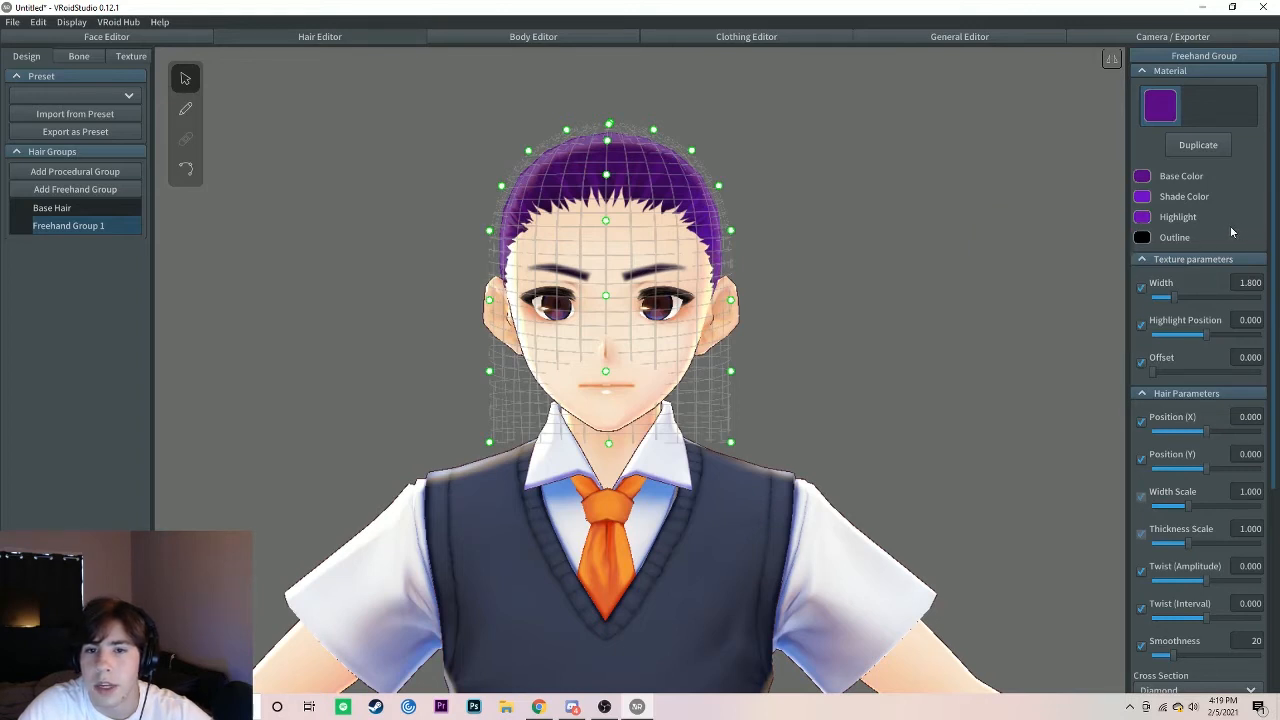
Step: Pull two control points of the hair guide mesh outward from the side of the head
mouse_move(655, 293)
right_down()
mouse_move(672, 301)
mouse_move(635, 288)
mouse_move(646, 286)
right_up()
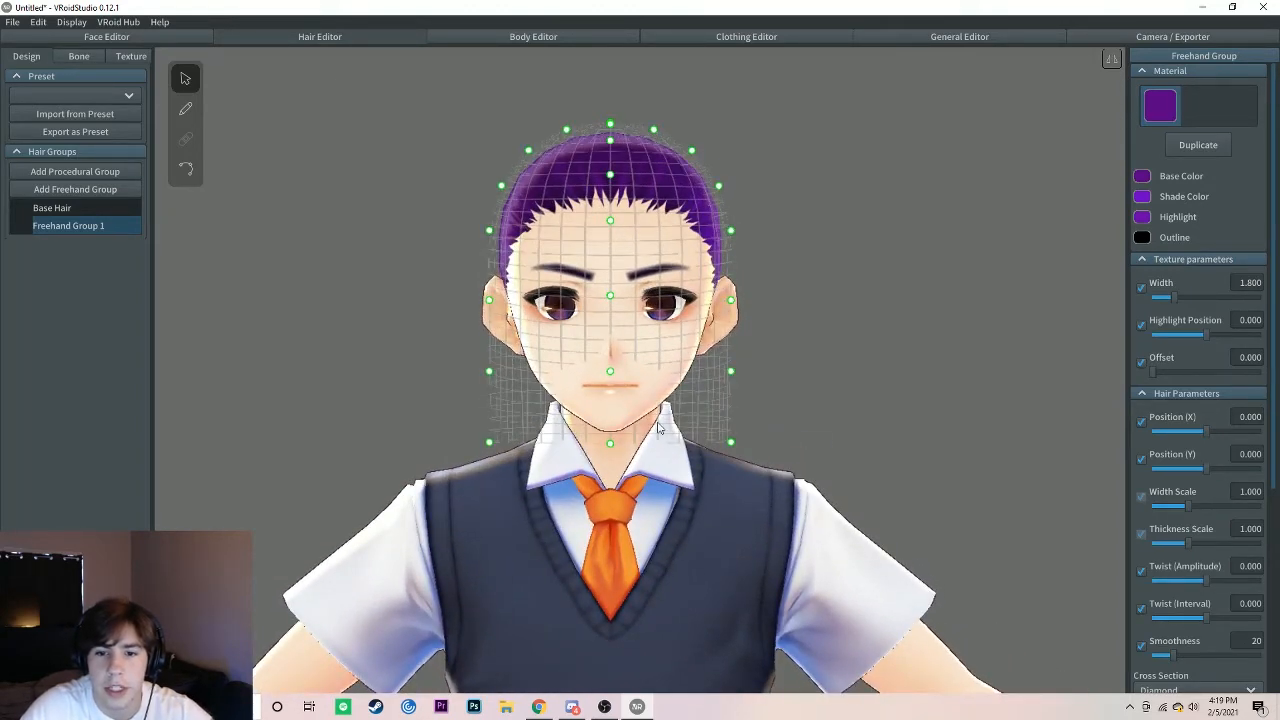
right_drag(612, 338, 575, 334)
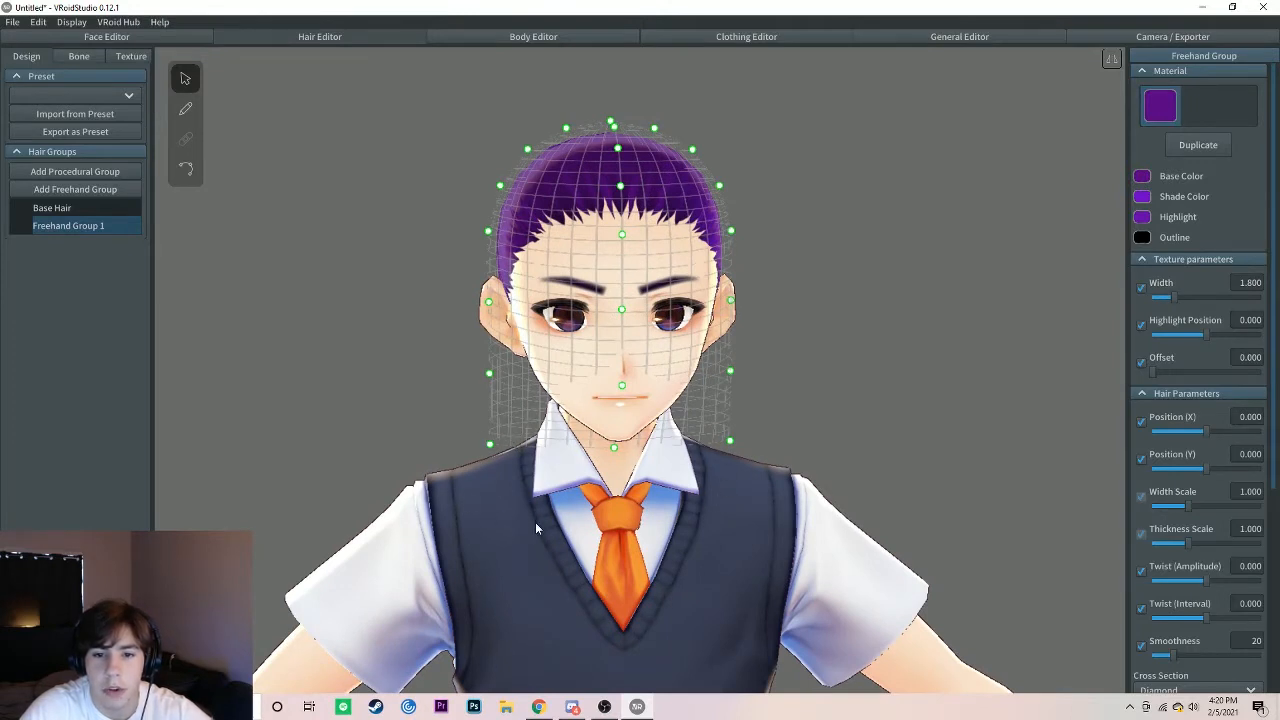
right_drag(604, 370, 565, 332)
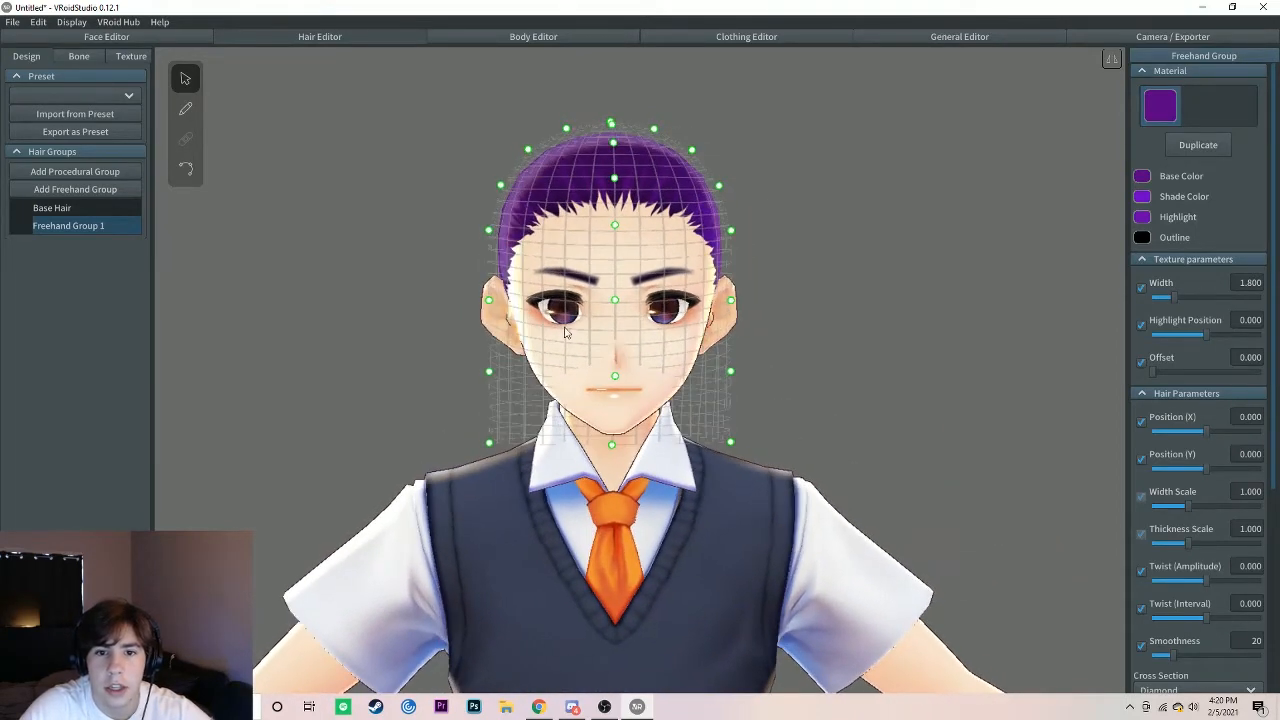
drag(486, 230, 414, 225)
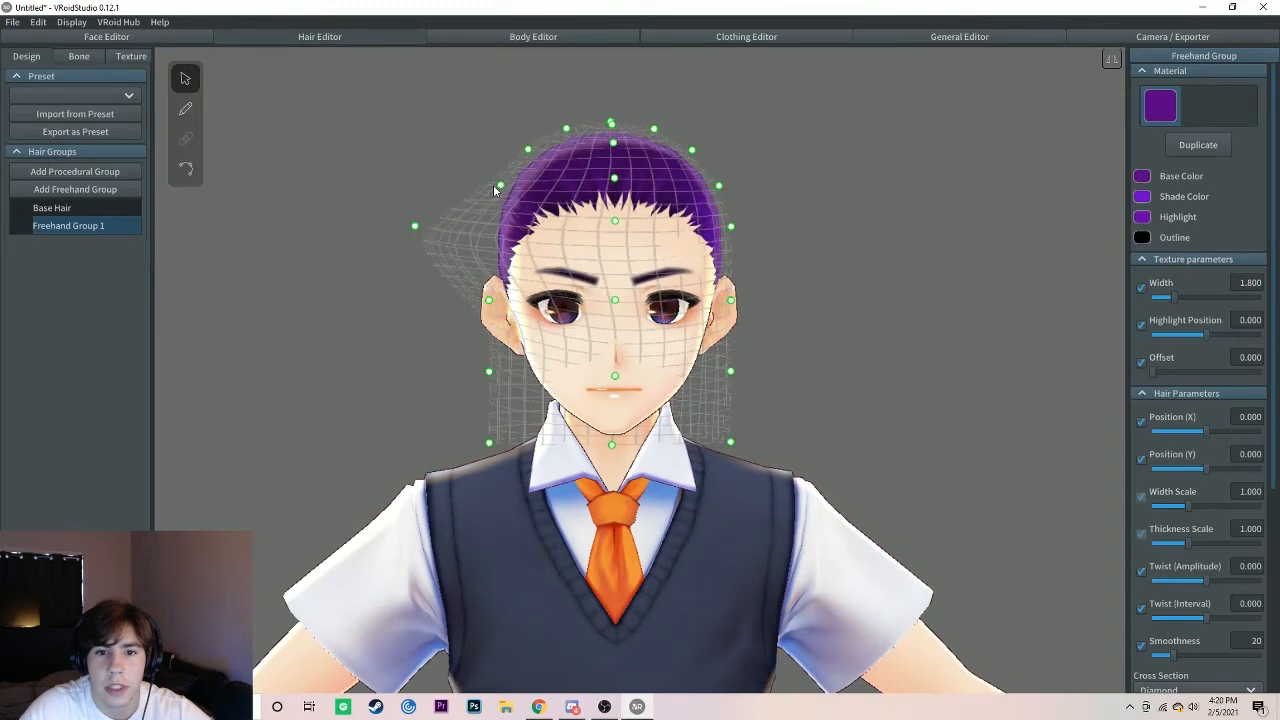
drag(498, 187, 488, 160)
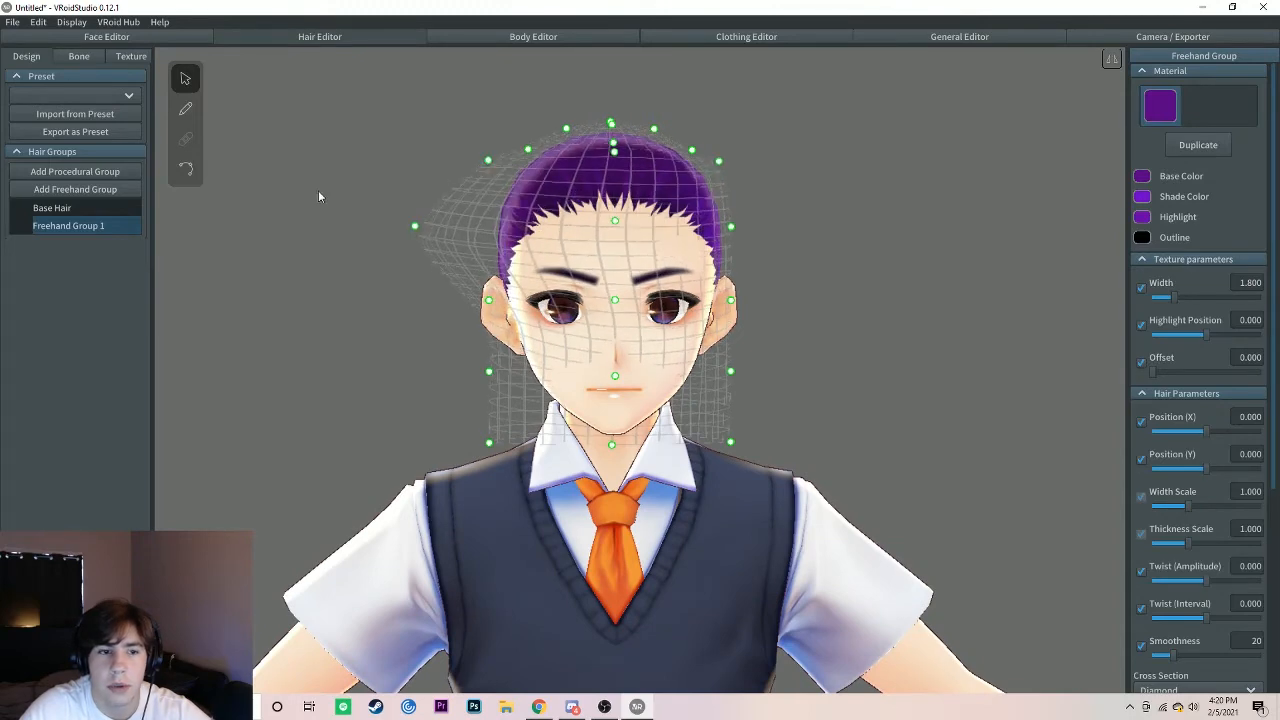
Step: Draw trial hair strands beside the head and across the brow, and undo them together with the guide mesh changes
click(185, 108)
drag(434, 205, 441, 265)
mouse_move(459, 333)
right_down()
mouse_move(605, 240)
mouse_move(652, 233)
right_up()
drag(792, 260, 822, 329)
mouse_move(822, 329)
right_down()
mouse_move(690, 339)
mouse_move(780, 318)
right_up()
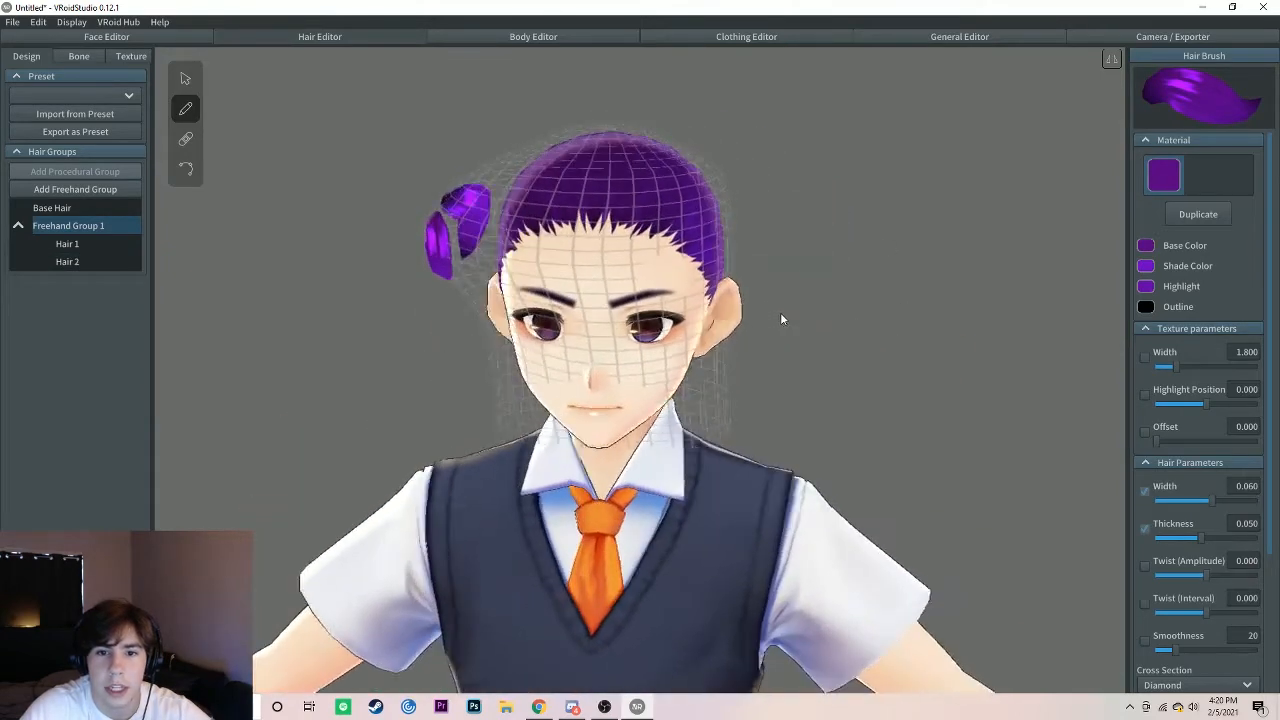
key(ctrl+z)
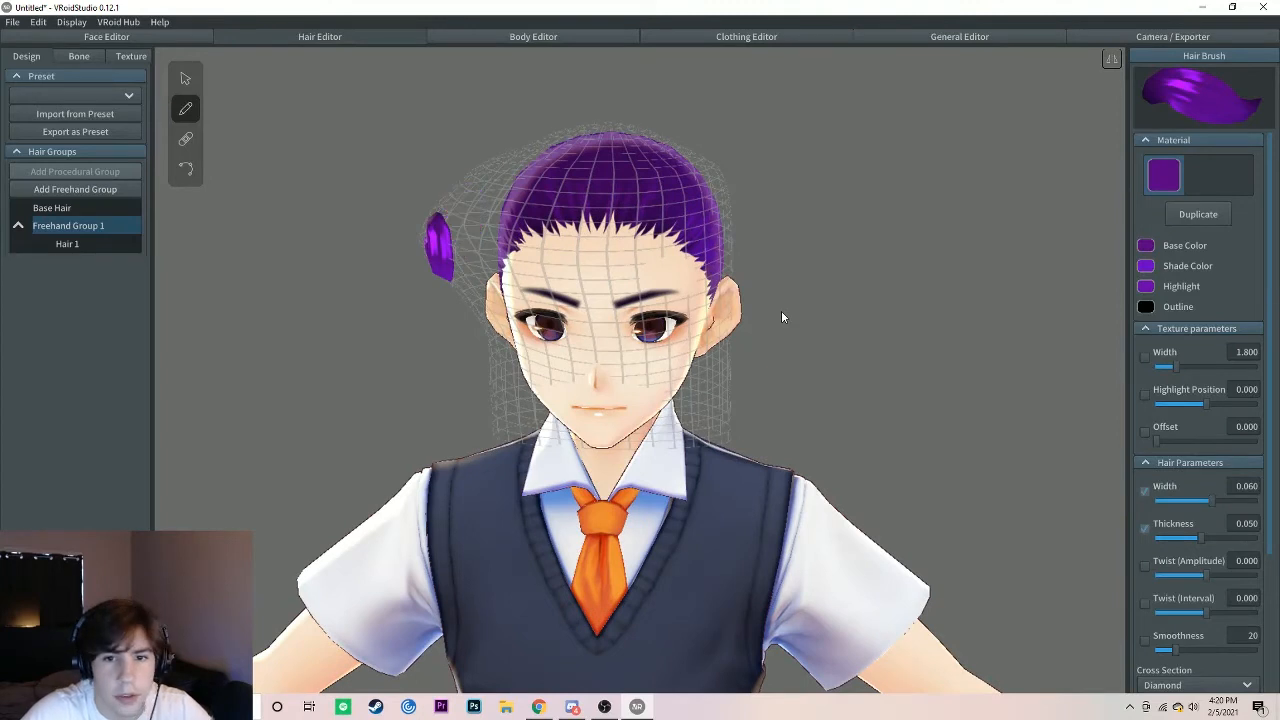
key(ctrl+z)
mouse_move(656, 292)
mouse_down()
mouse_move(662, 260)
mouse_move(730, 272)
mouse_up()
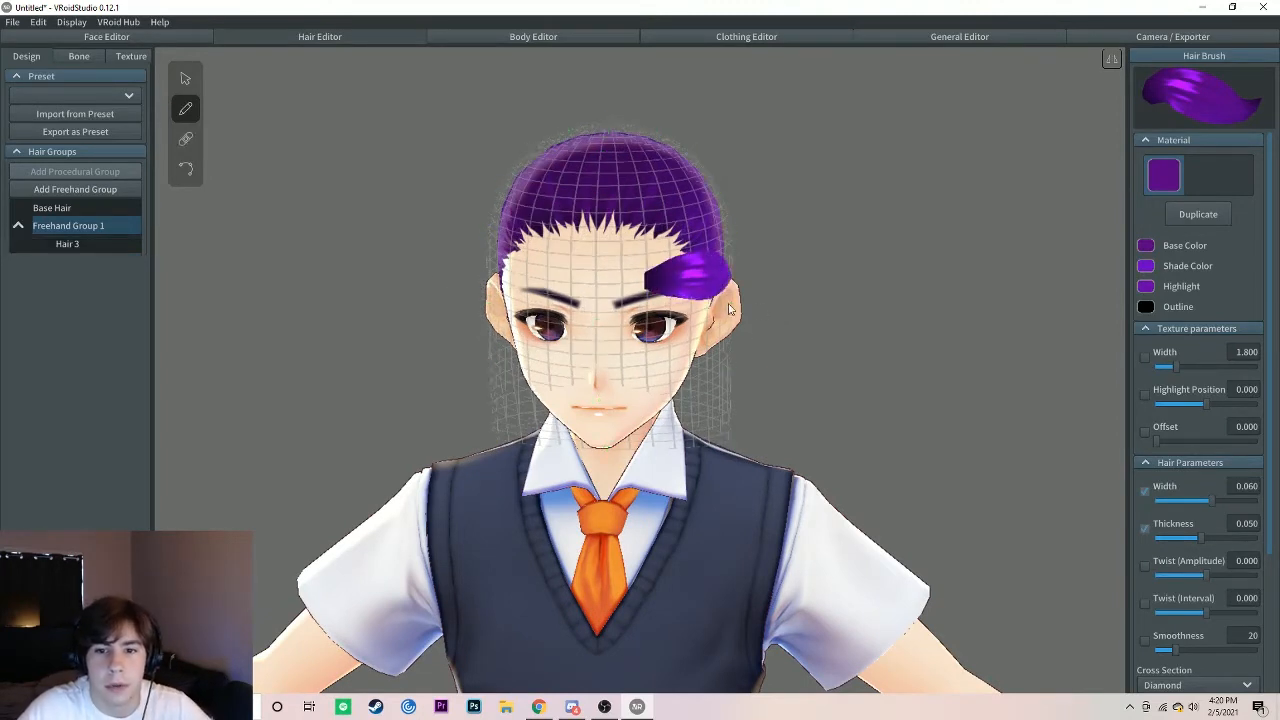
key(ctrl+z)
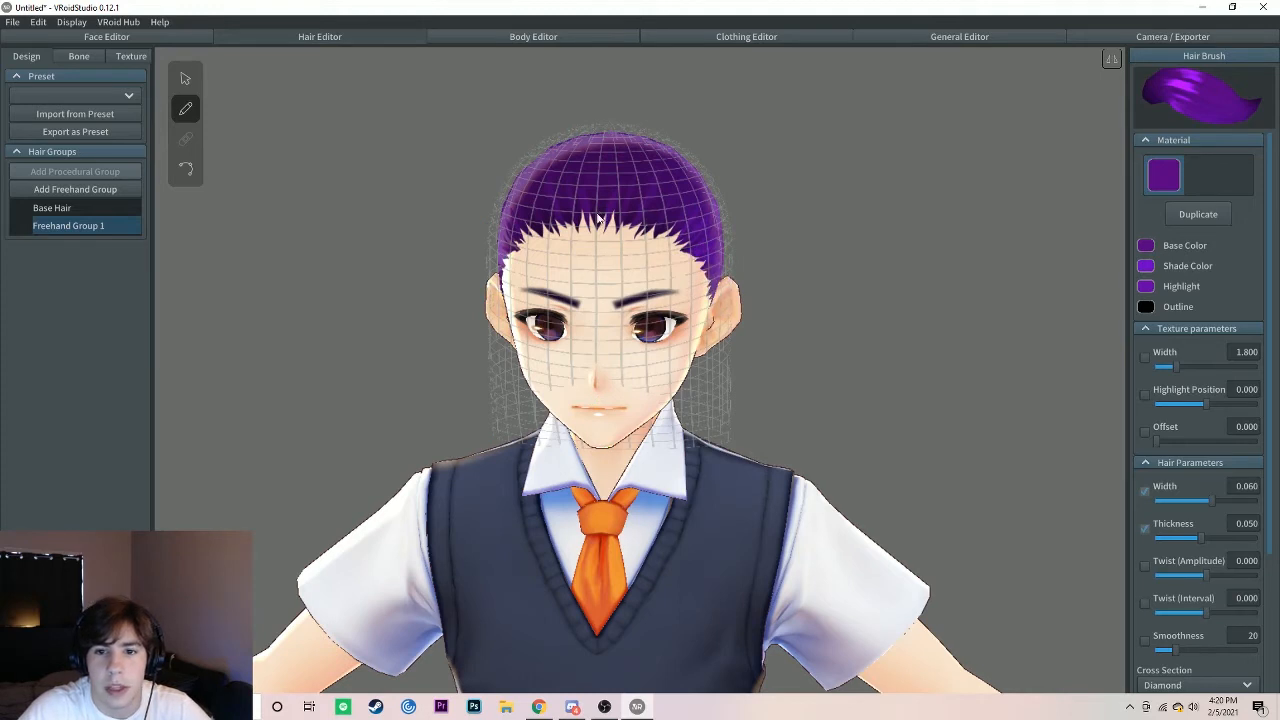
Step: Draw three bangs strands from the hairline down over the forehead, and add a tiny strand near the front hairline from the side
drag(602, 216, 592, 345)
mouse_move(614, 222)
mouse_down()
mouse_move(639, 299)
mouse_move(627, 358)
mouse_up()
drag(656, 227, 668, 345)
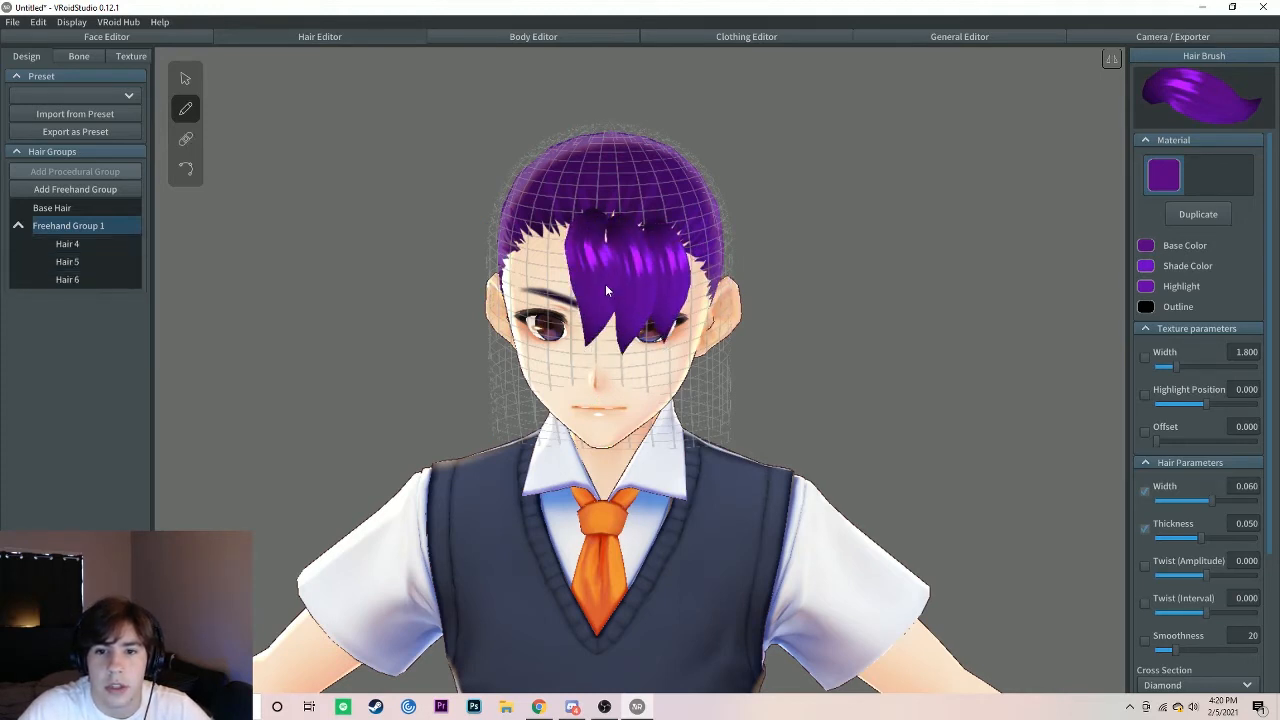
right_drag(605, 284, 663, 289)
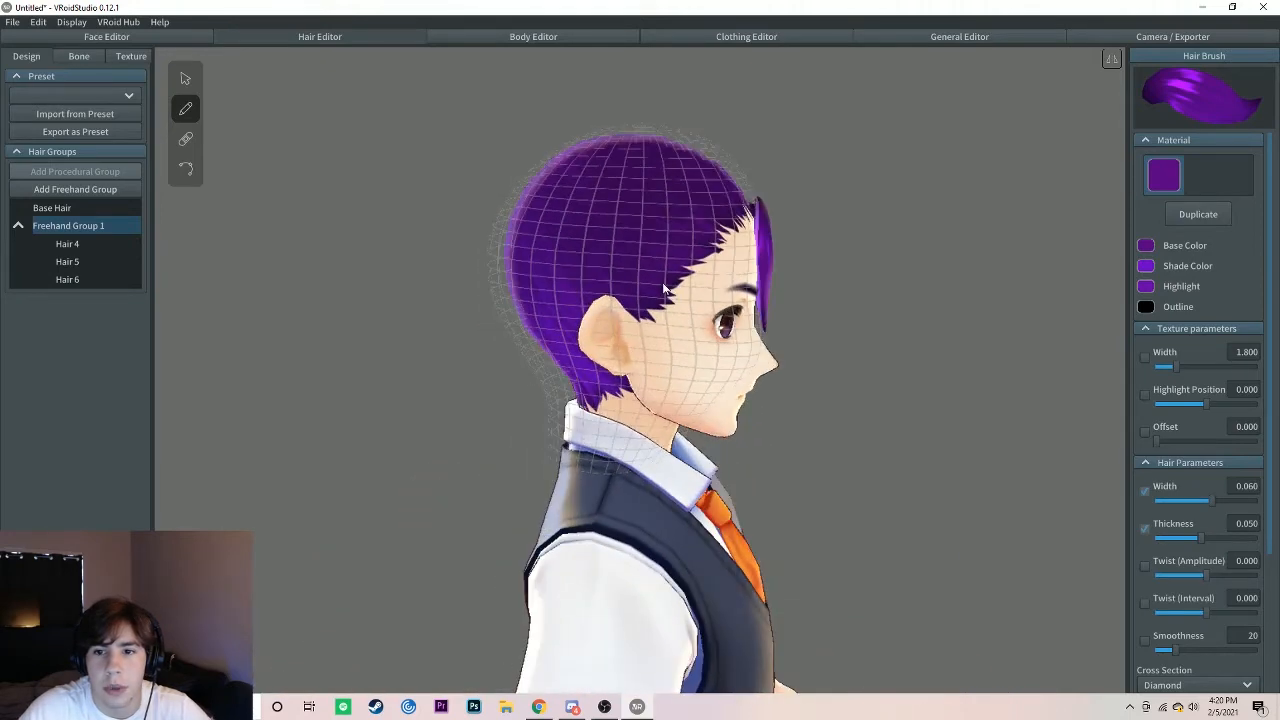
click(716, 209)
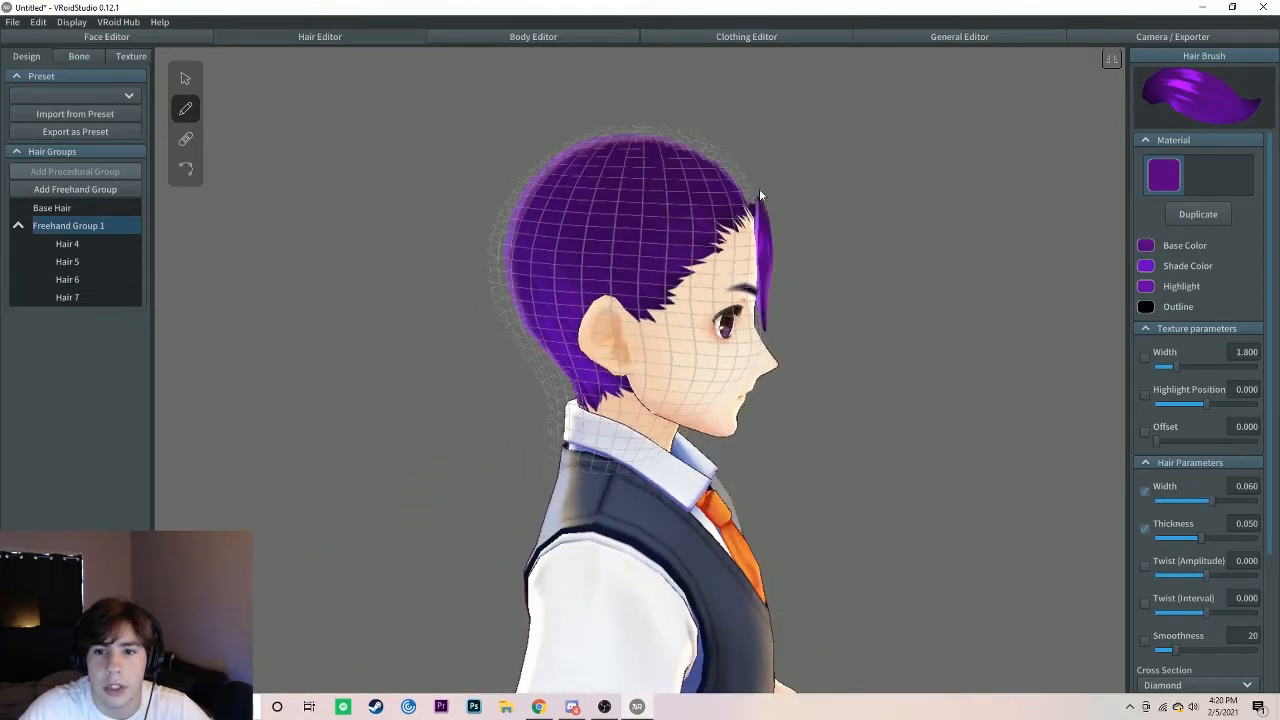
Step: Adjust the control points of the guide mesh near the front and crown of the head to reposition the bangs
click(184, 84)
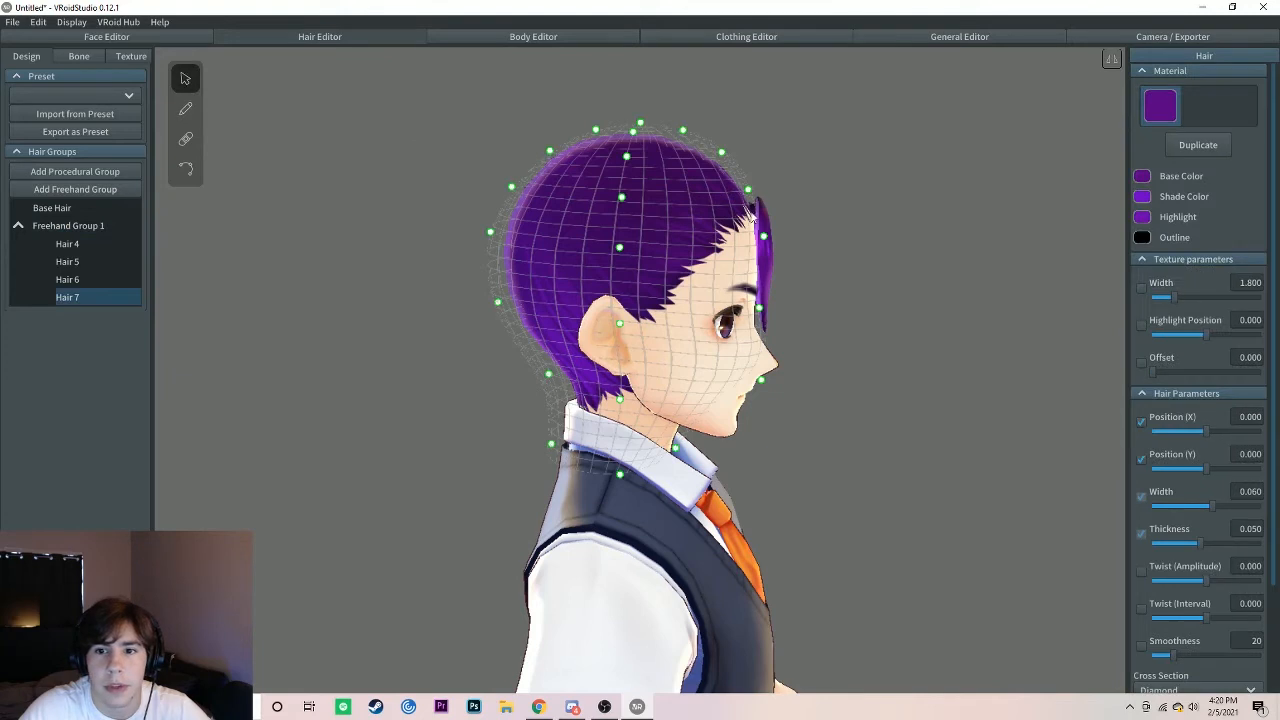
drag(735, 188, 641, 134)
right_drag(705, 220, 653, 216)
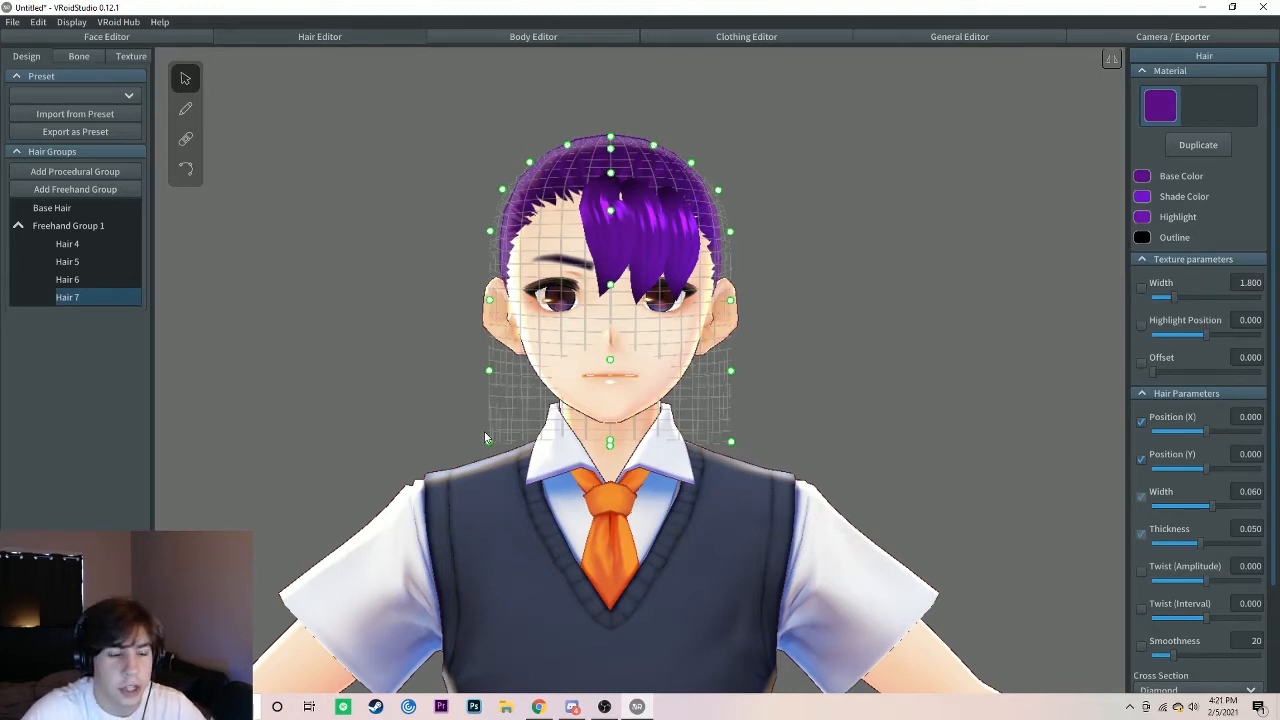
Step: Undo the latest guide mesh adjustments and all the drawn bangs strands
key(ctrl+z)
key(ctrl+z)
key(ctrl+z)
key(ctrl+z)
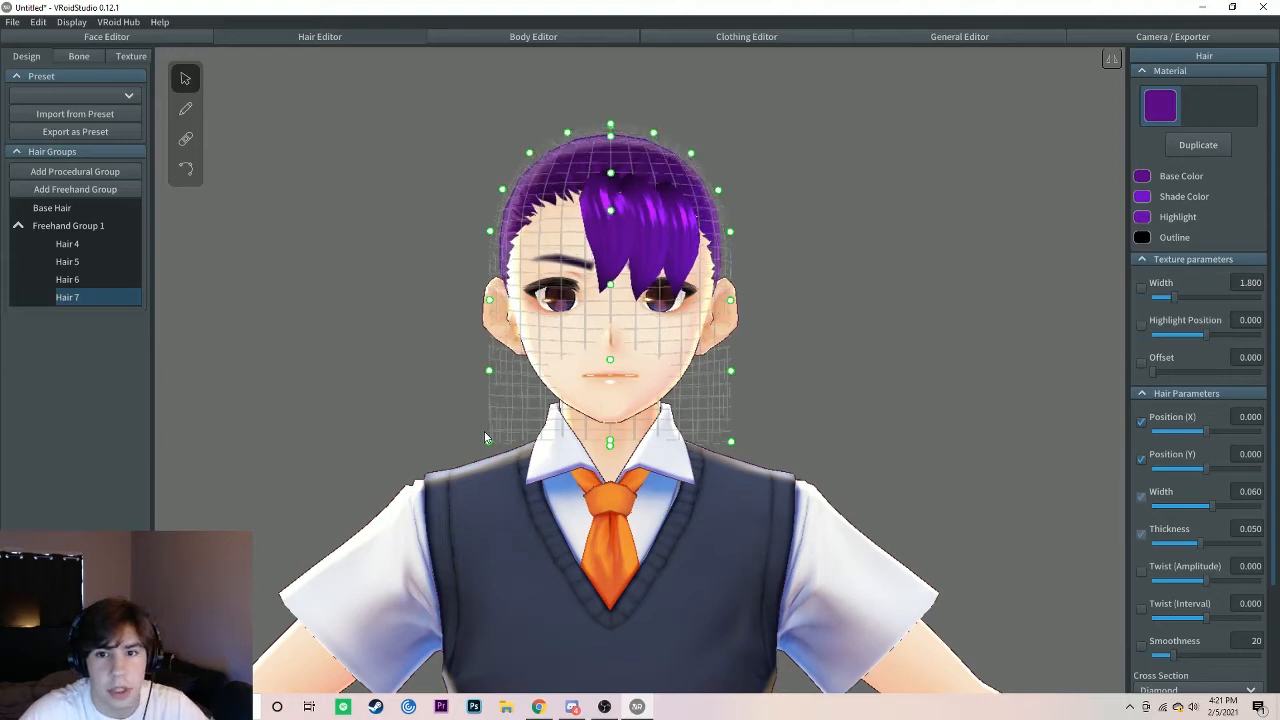
key(ctrl+z)
key(ctrl+z)
key(ctrl+z)
key(ctrl+z)
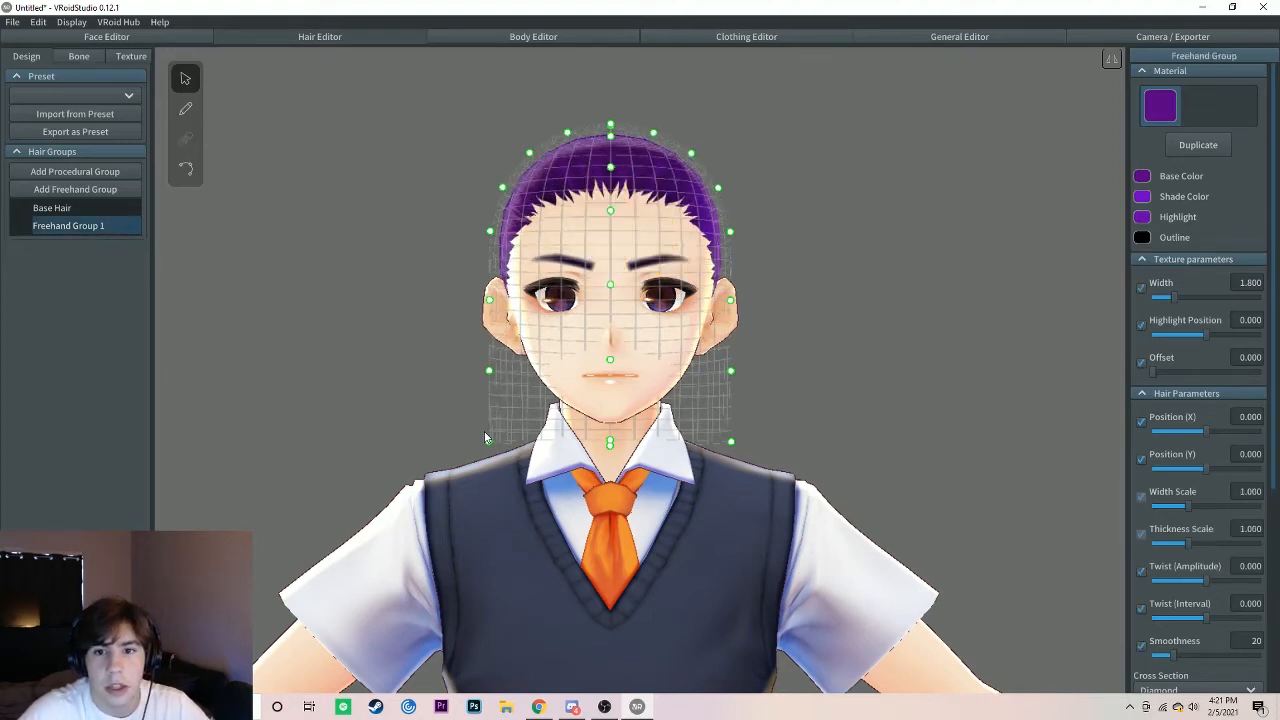
Step: Add a second freehand hair group and pull its guide mesh control points in closer around the head and neck
click(375, 288)
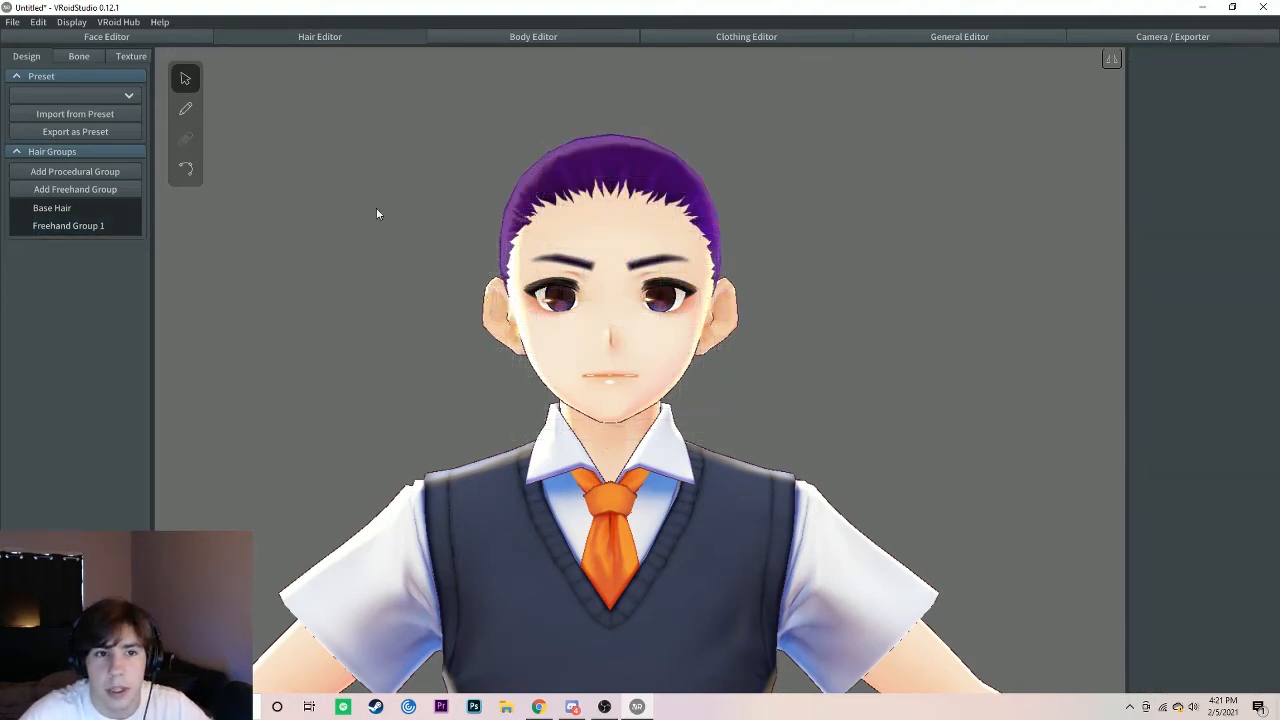
click(75, 189)
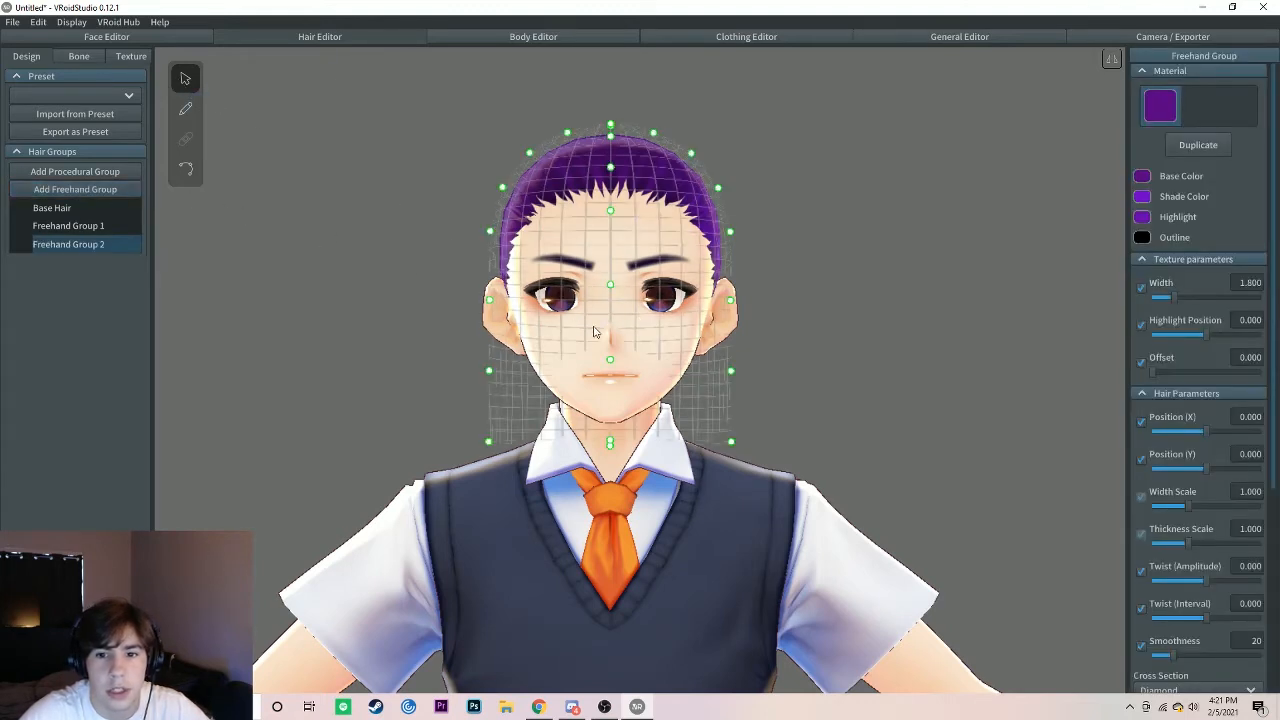
right_drag(597, 333, 646, 337)
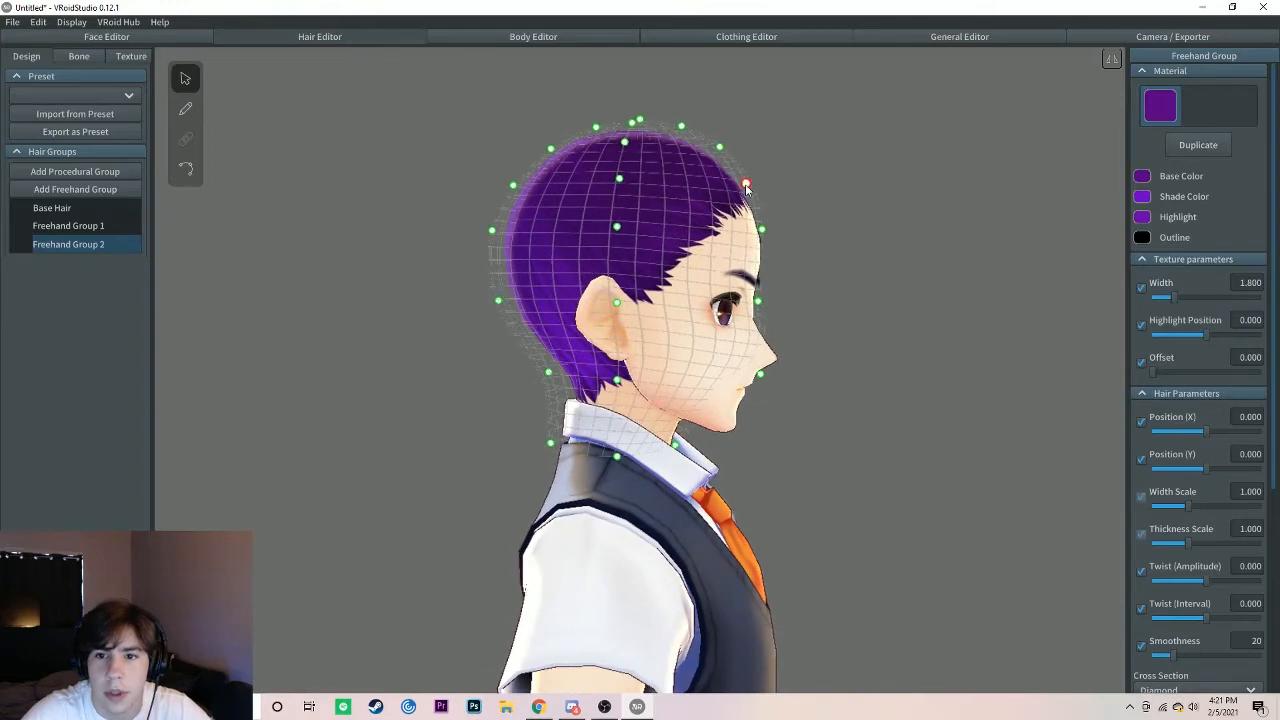
drag(550, 443, 577, 420)
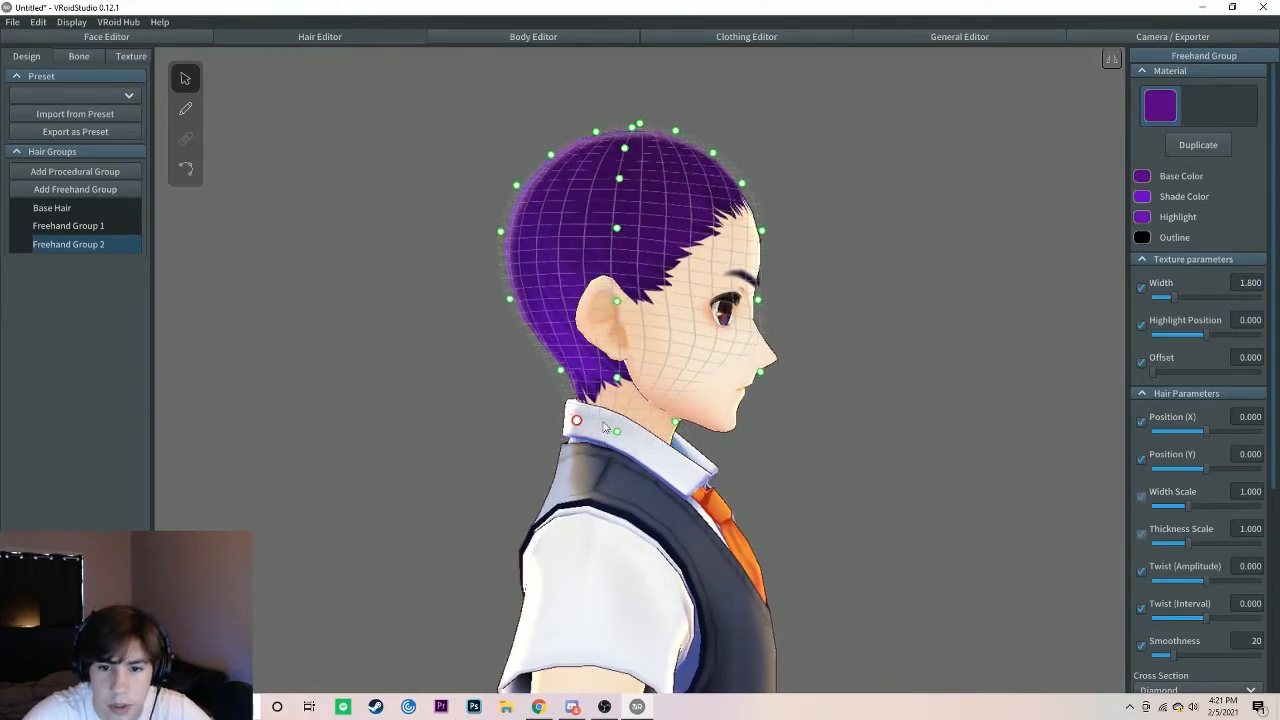
right_drag(792, 420, 742, 417)
drag(730, 369, 699, 362)
drag(670, 417, 662, 413)
drag(730, 299, 721, 308)
drag(718, 186, 716, 188)
right_drag(737, 243, 779, 247)
Step: Set the hair brush texture parameters to width 1.000, highlight position -0.013 and offset 0.186
click(185, 109)
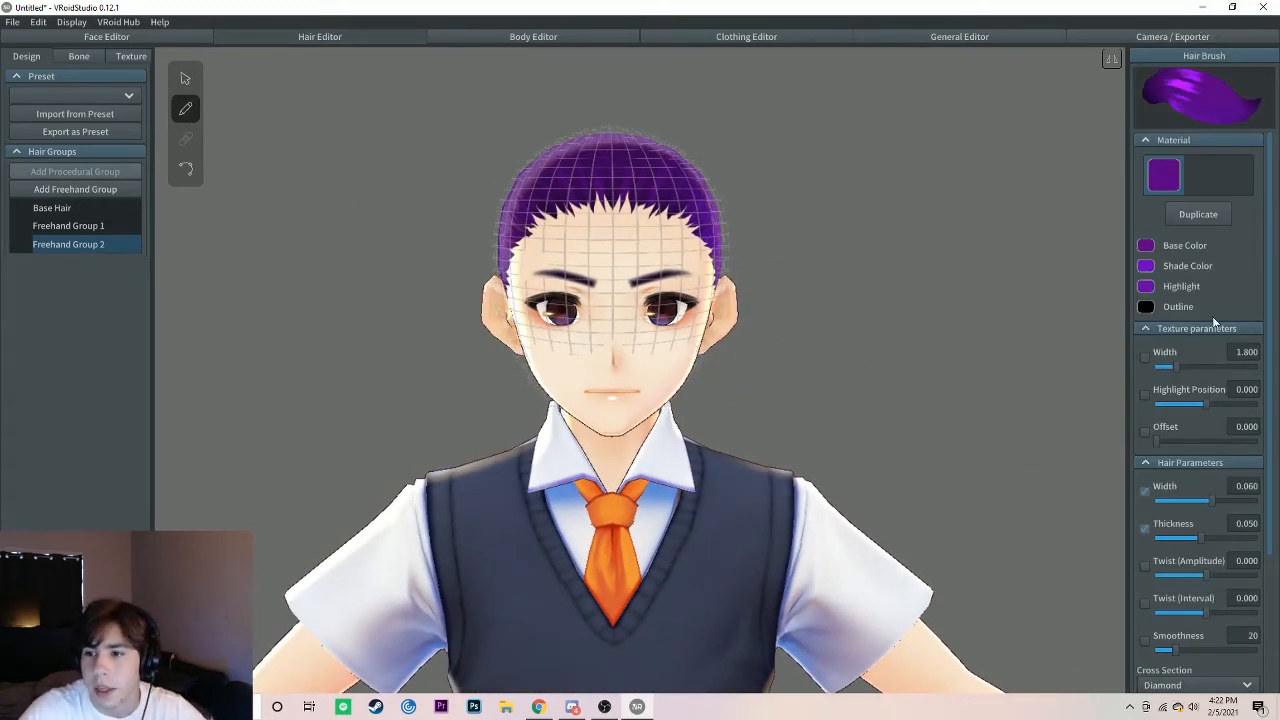
scroll(1203, 332, down, 2)
scroll(1200, 329, up, 2)
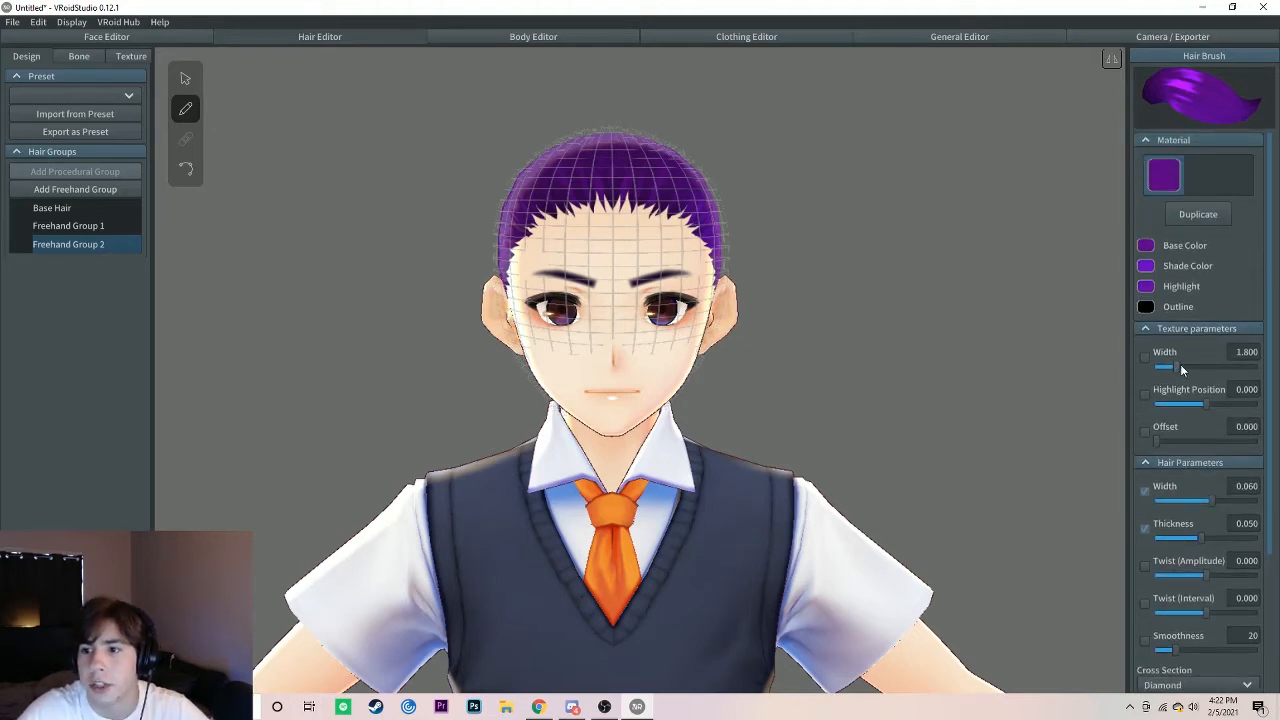
mouse_move(1180, 368)
mouse_down()
mouse_move(1251, 371)
mouse_move(1152, 364)
mouse_up()
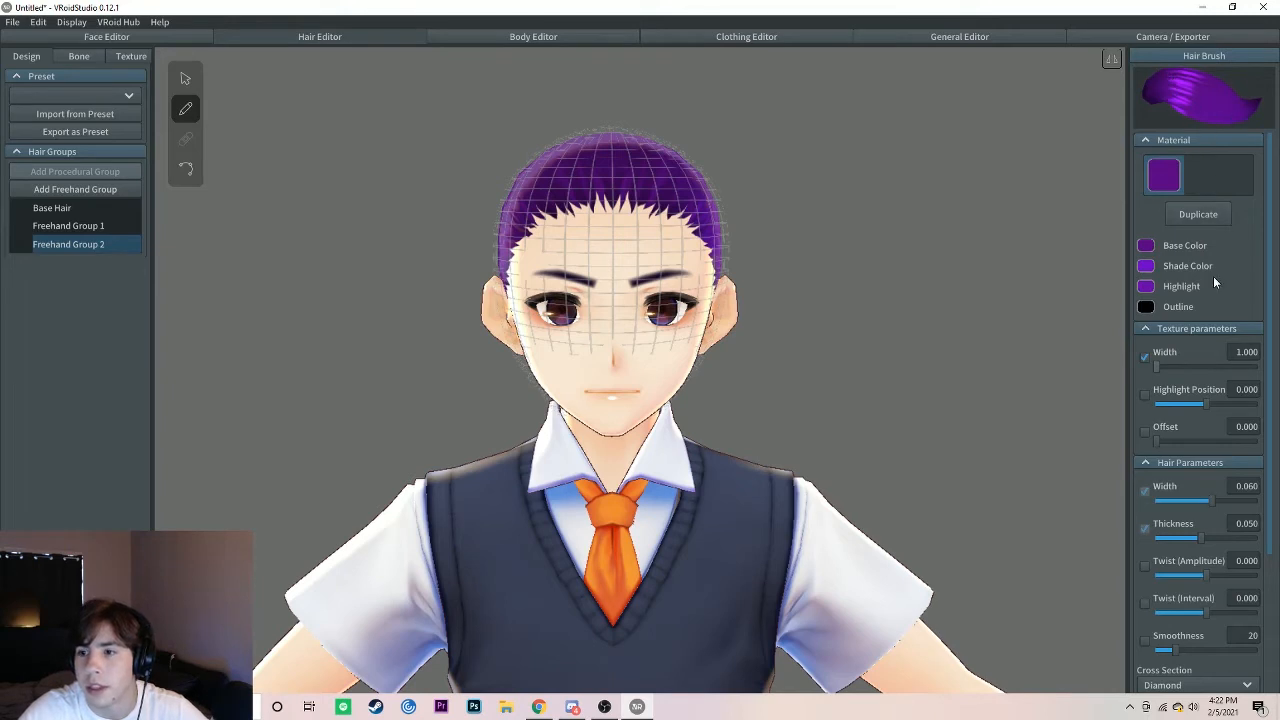
mouse_move(1207, 404)
mouse_down()
mouse_move(1171, 441)
mouse_move(1256, 442)
mouse_move(1155, 446)
mouse_move(1176, 448)
mouse_up()
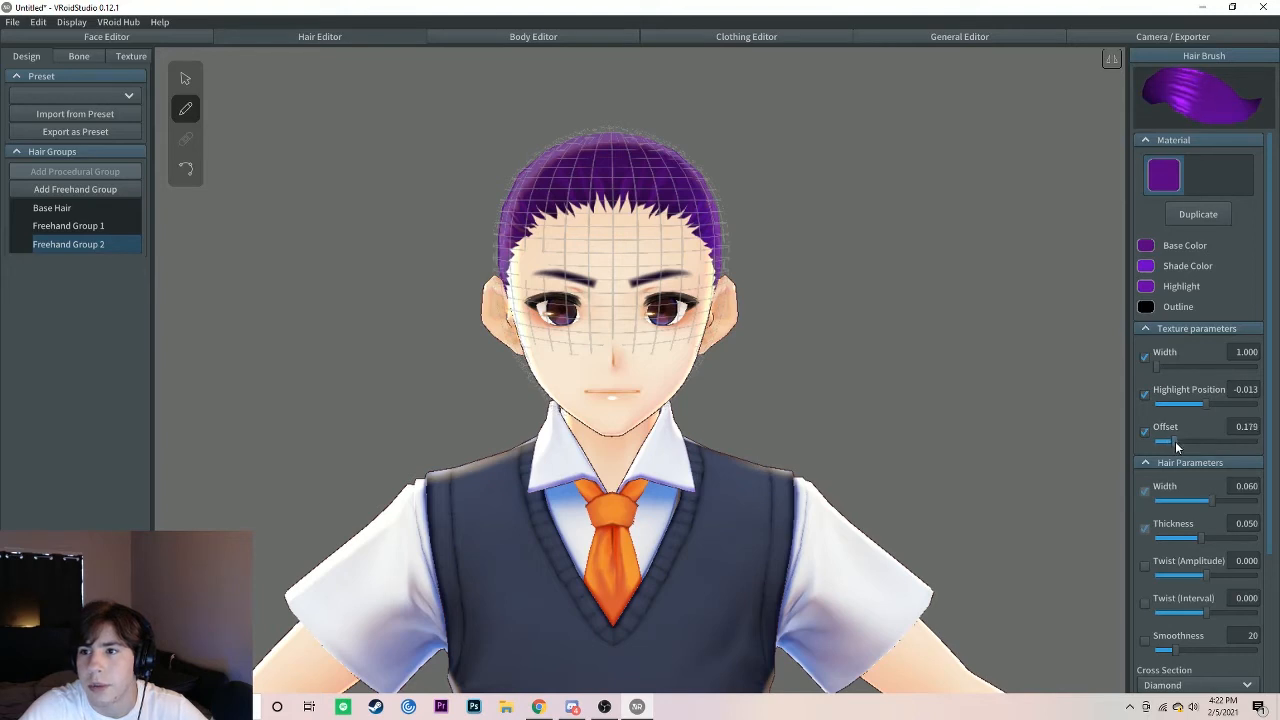
Step: Set the brush's hair width to 0.054, thickness to 0.043, twist amplitude to 0.332, twist interval to 0.109 and smoothness to 51
scroll(1188, 400, down, 4)
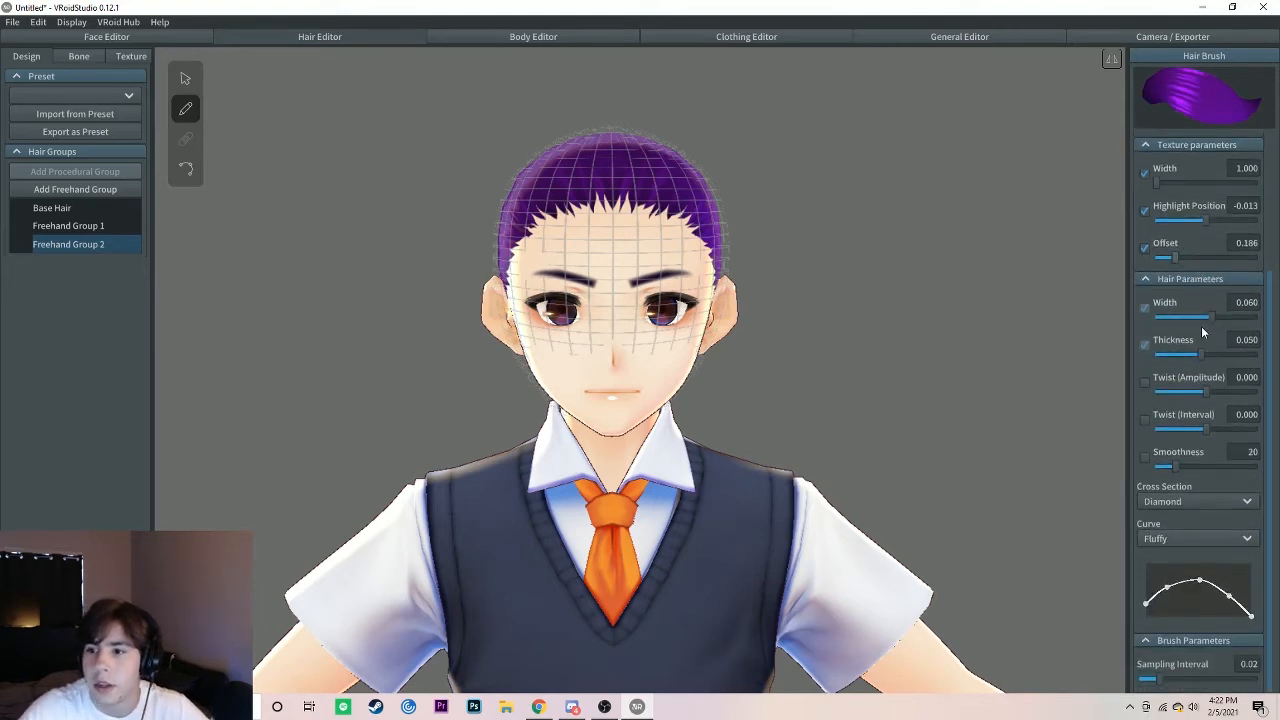
mouse_move(1210, 320)
mouse_down()
mouse_move(1176, 320)
mouse_move(1204, 323)
mouse_up()
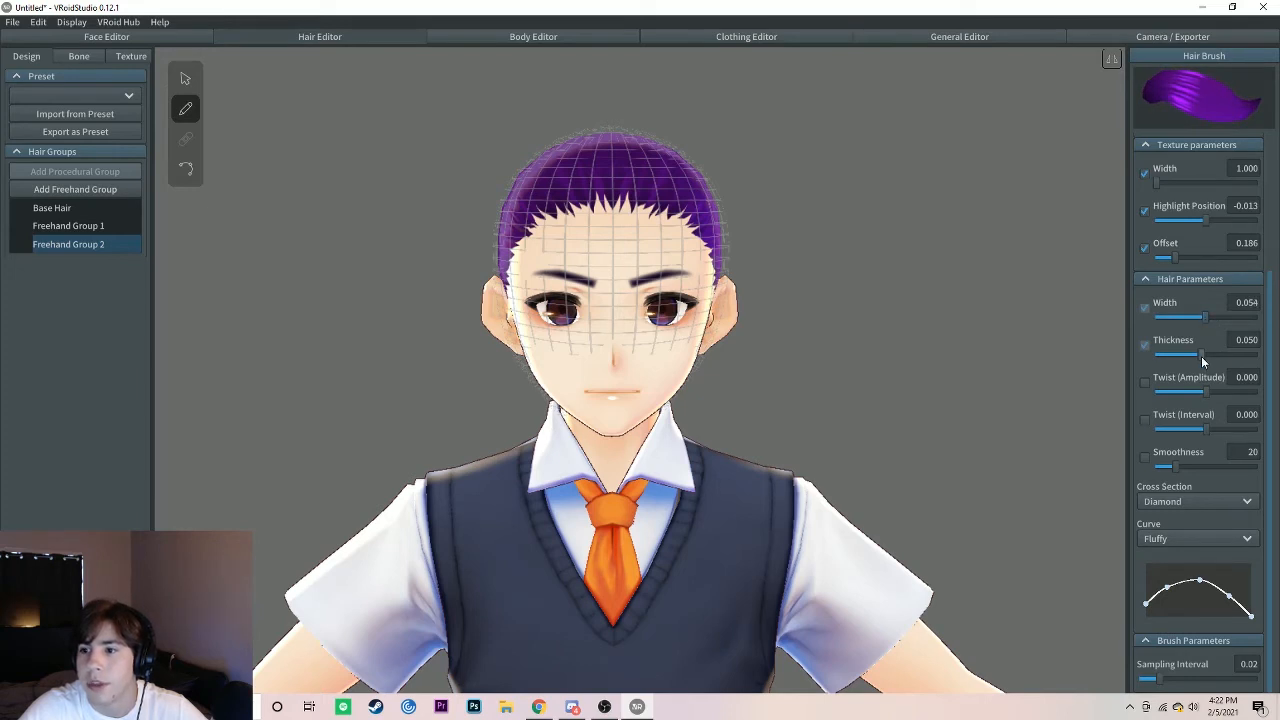
mouse_move(1232, 360)
mouse_down()
mouse_move(1189, 357)
mouse_move(1249, 358)
mouse_move(1193, 359)
mouse_move(1190, 390)
mouse_move(1210, 391)
mouse_move(1189, 427)
mouse_move(1174, 427)
mouse_move(1266, 432)
mouse_move(1147, 422)
mouse_move(1174, 427)
mouse_up()
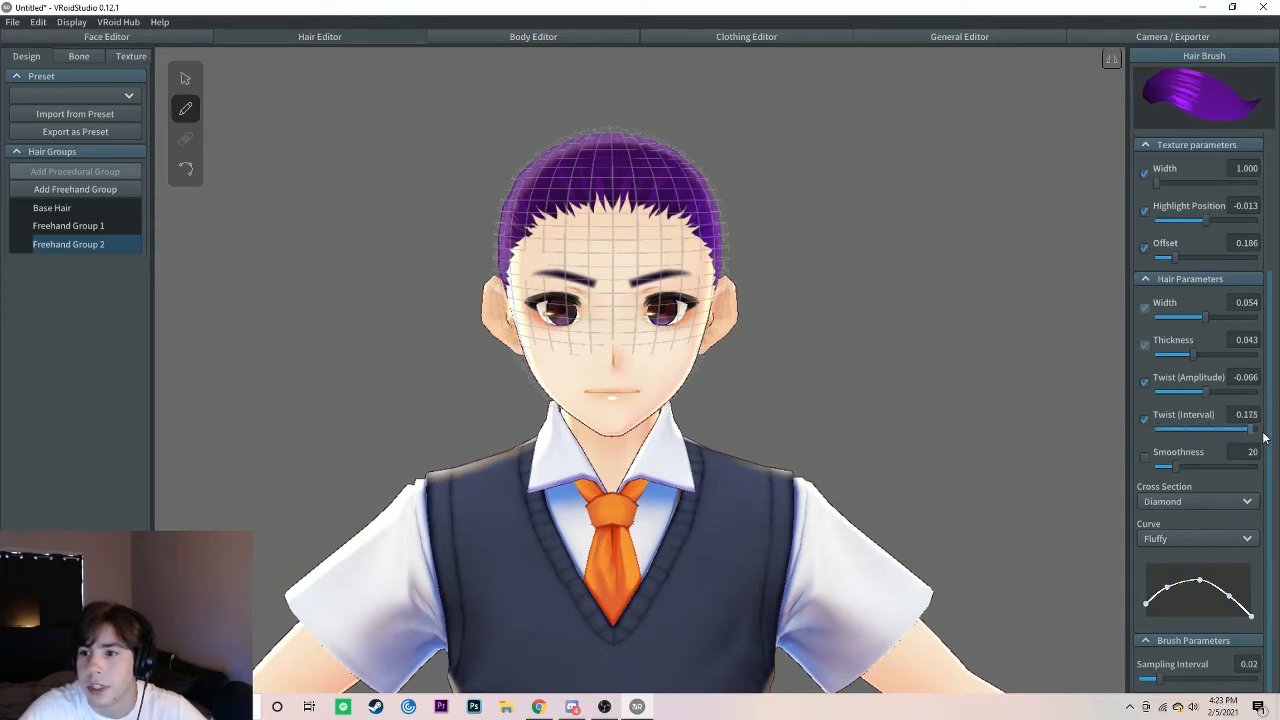
mouse_move(1265, 437)
mouse_down()
mouse_move(1179, 420)
mouse_move(1258, 430)
mouse_up()
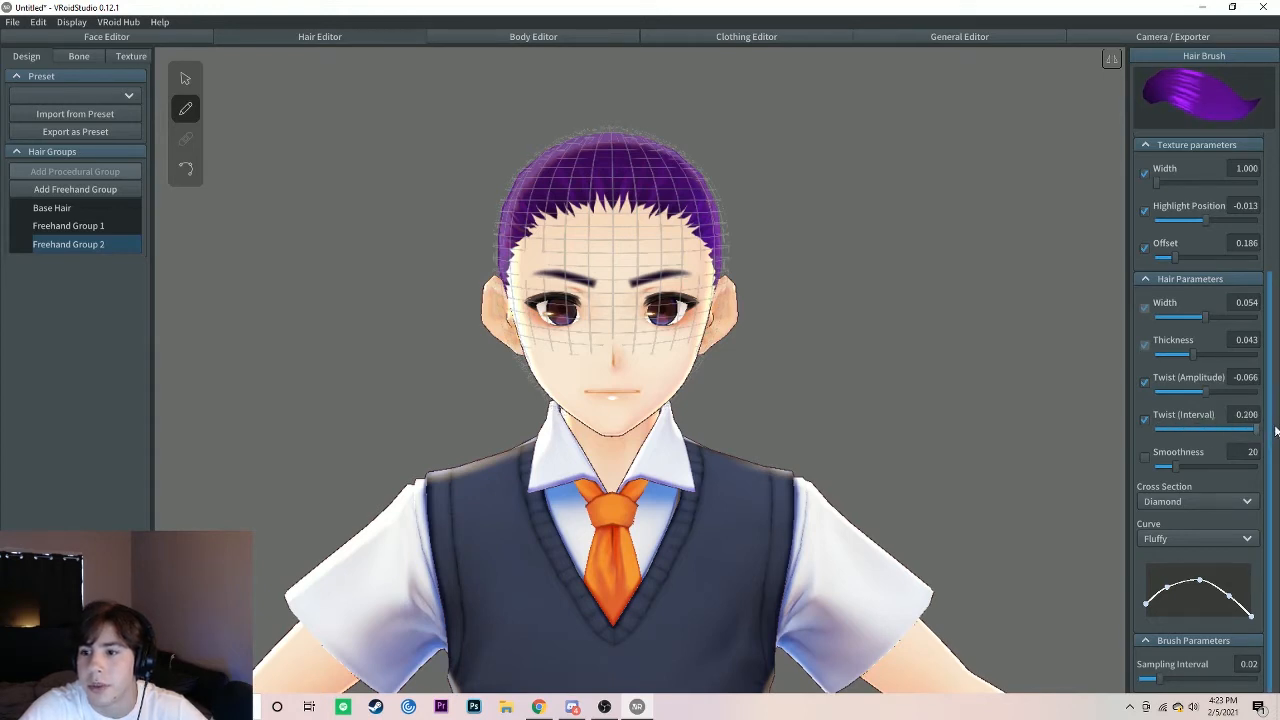
mouse_move(1208, 394)
mouse_down()
mouse_move(1262, 403)
mouse_move(1212, 395)
mouse_move(1238, 431)
mouse_up()
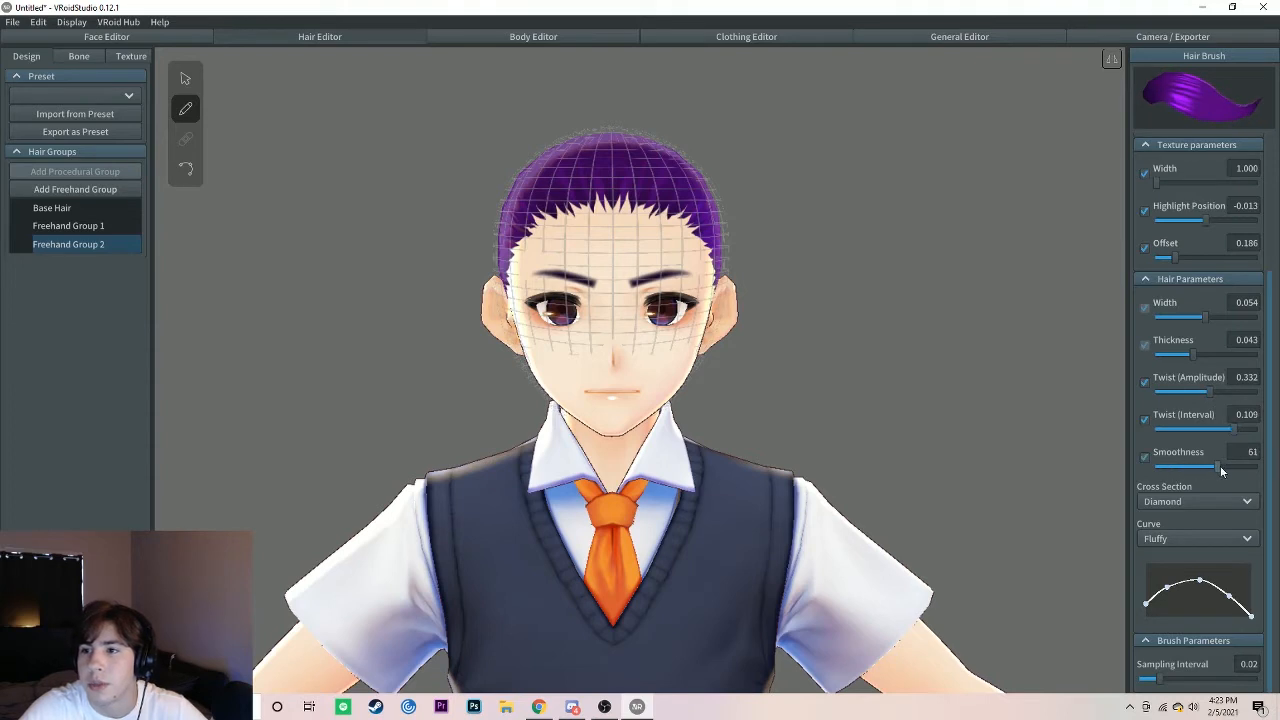
mouse_move(1168, 462)
mouse_down()
mouse_move(1146, 456)
mouse_move(1182, 458)
mouse_up()
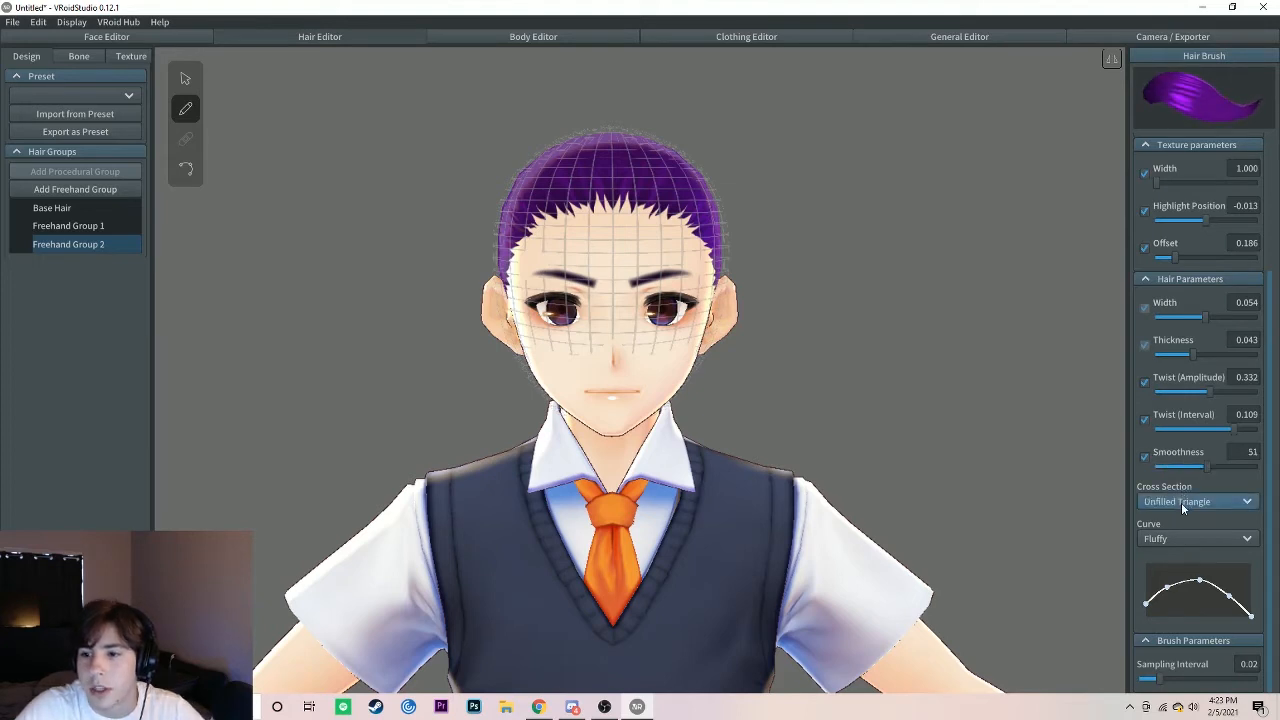
Step: Try the Unfilled Triangle, Triangle (Old) and Unfilled Triangle (Old) brush cross sections, and return to Diamond
click(1181, 502)
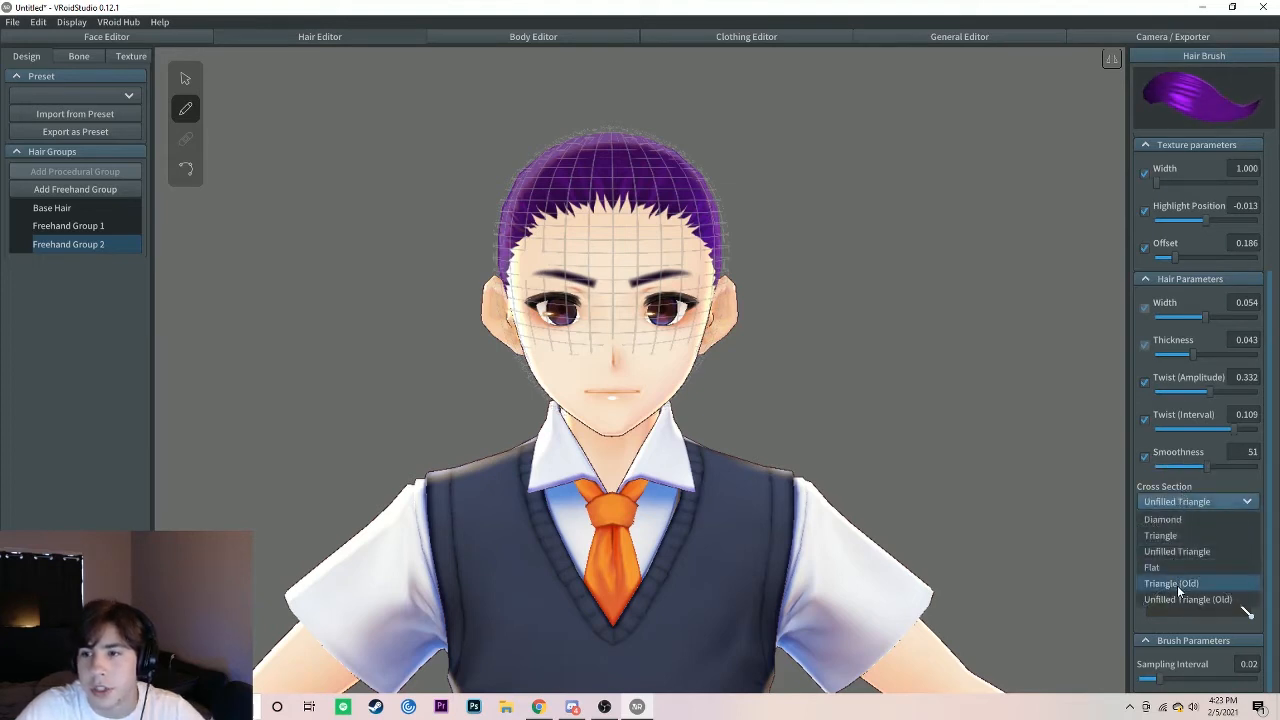
click(1181, 588)
click(1183, 502)
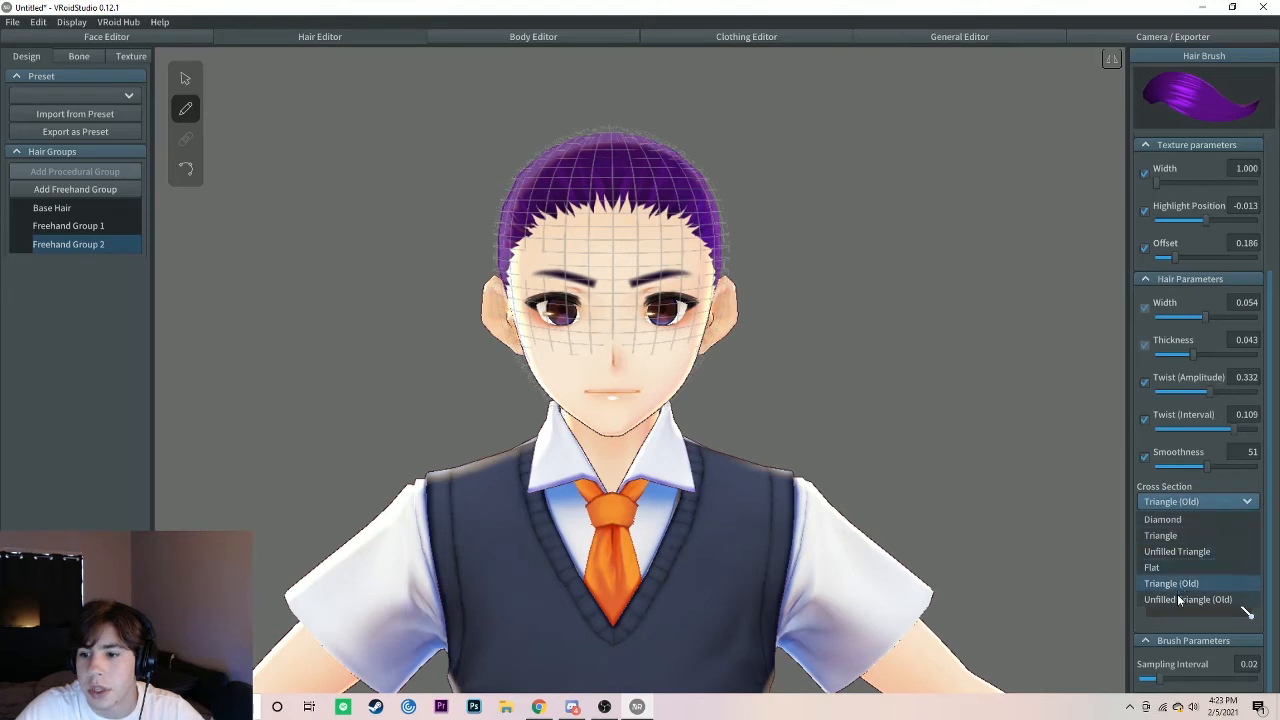
click(1238, 597)
click(1190, 503)
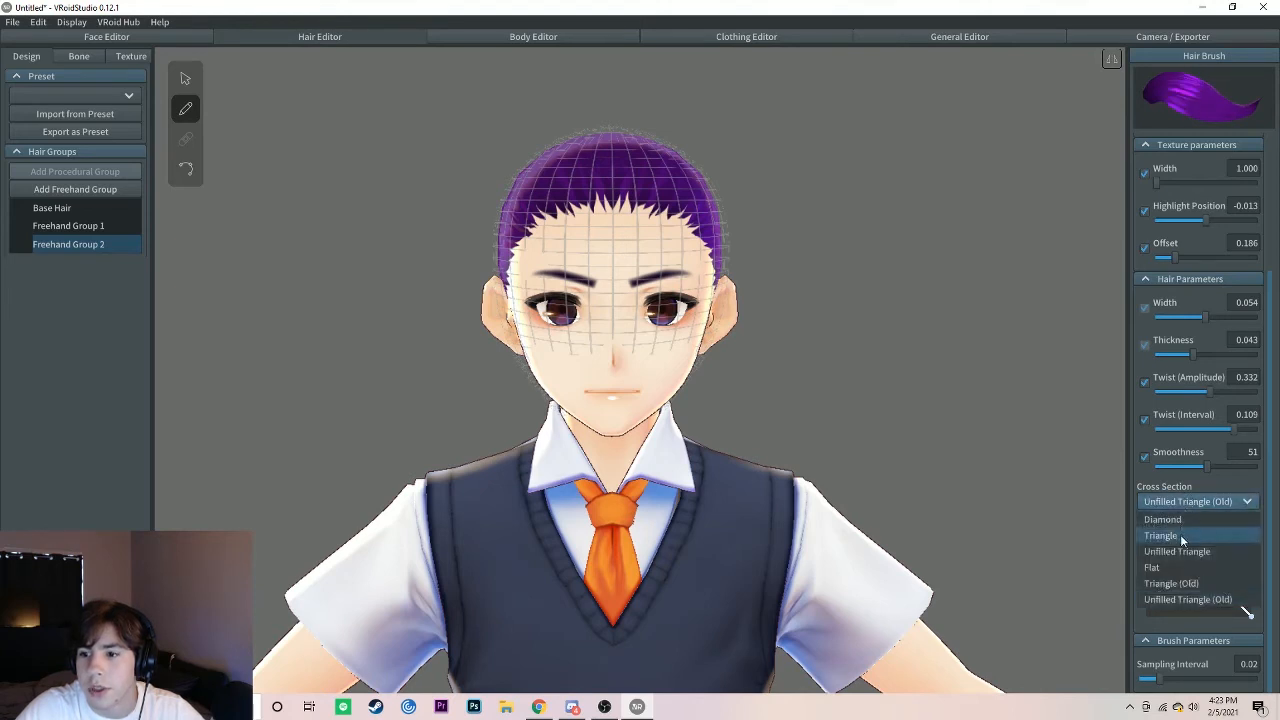
click(1204, 528)
Step: Try the Straight and Squid curve presets on the hair brush, and return to Fluffy
click(1190, 540)
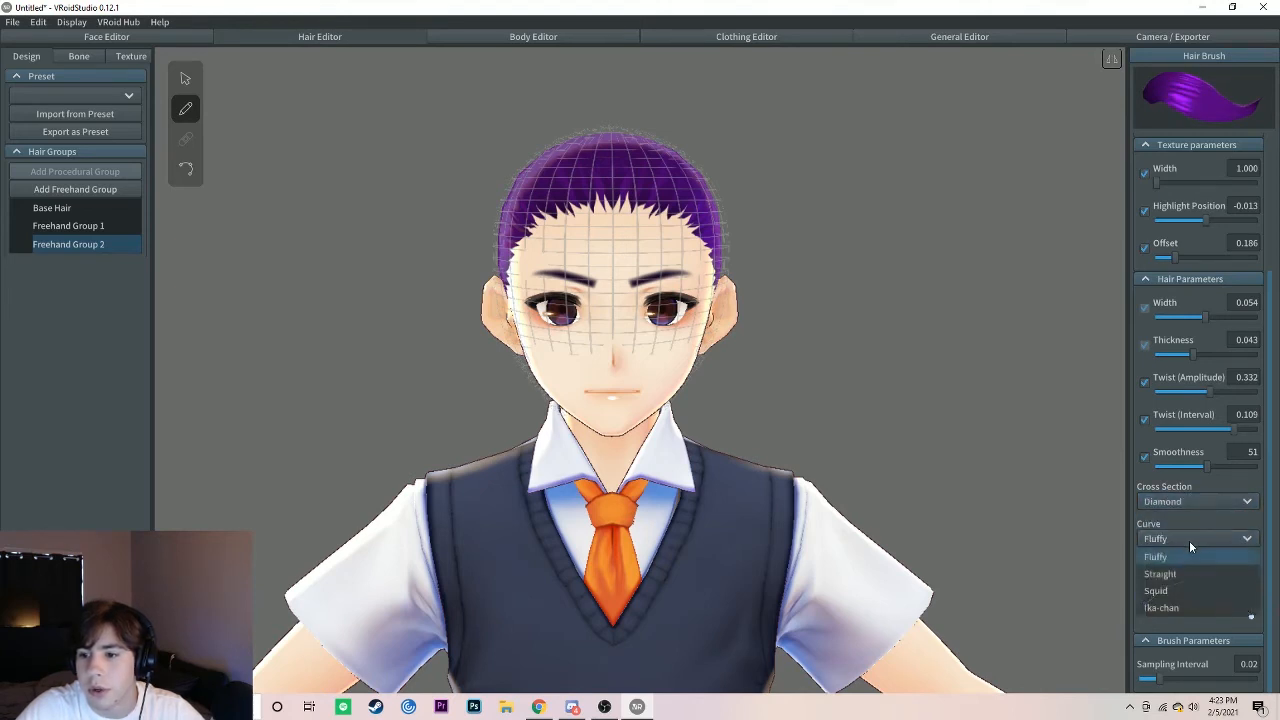
click(1176, 579)
click(1178, 538)
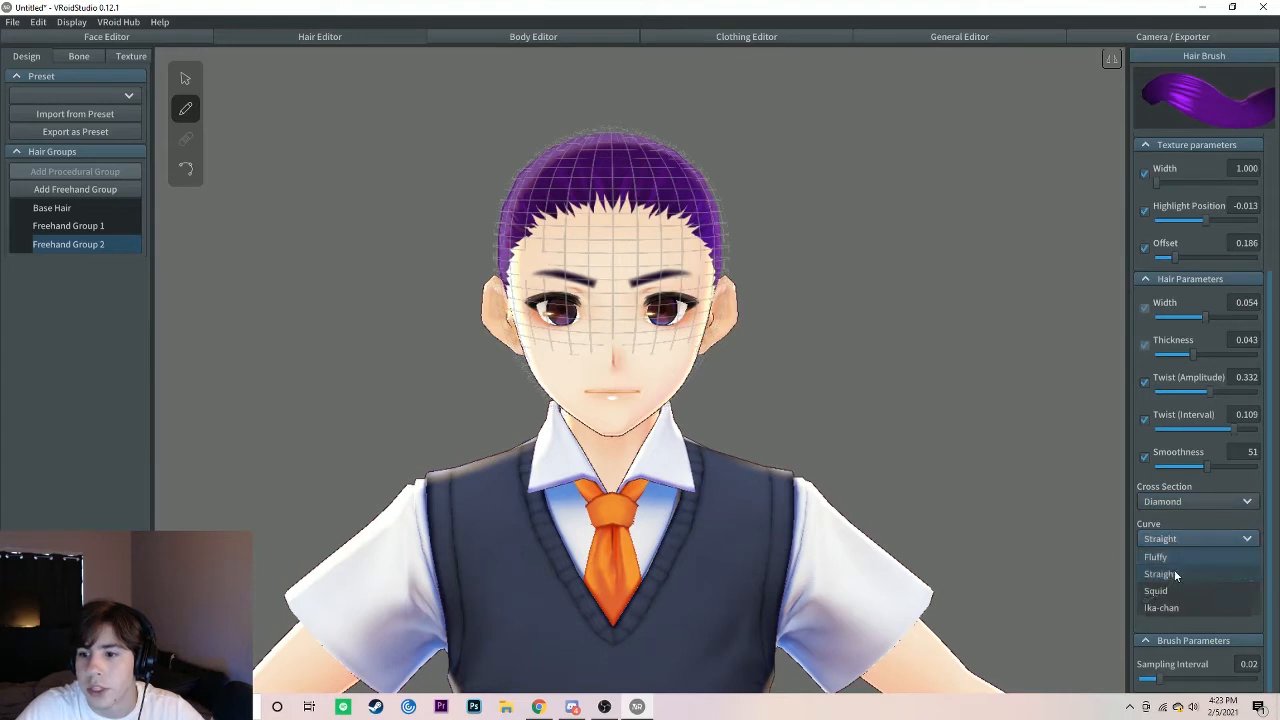
click(1175, 593)
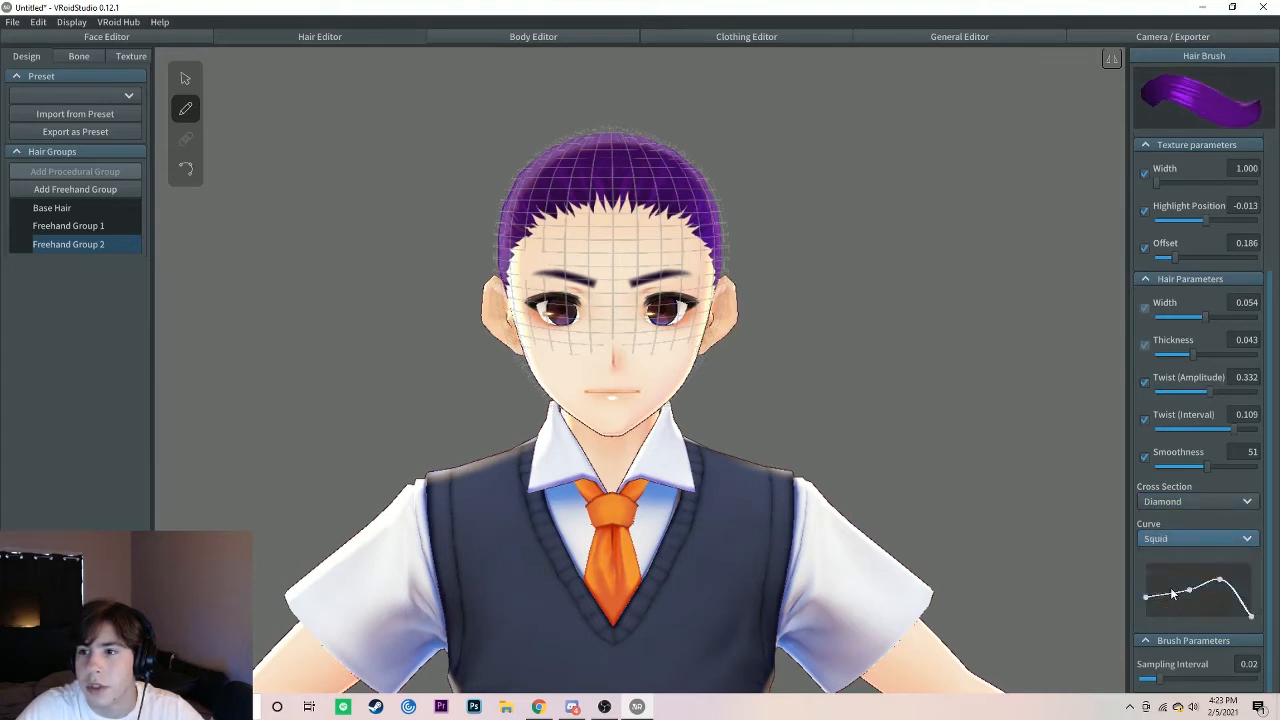
click(1183, 540)
click(1178, 563)
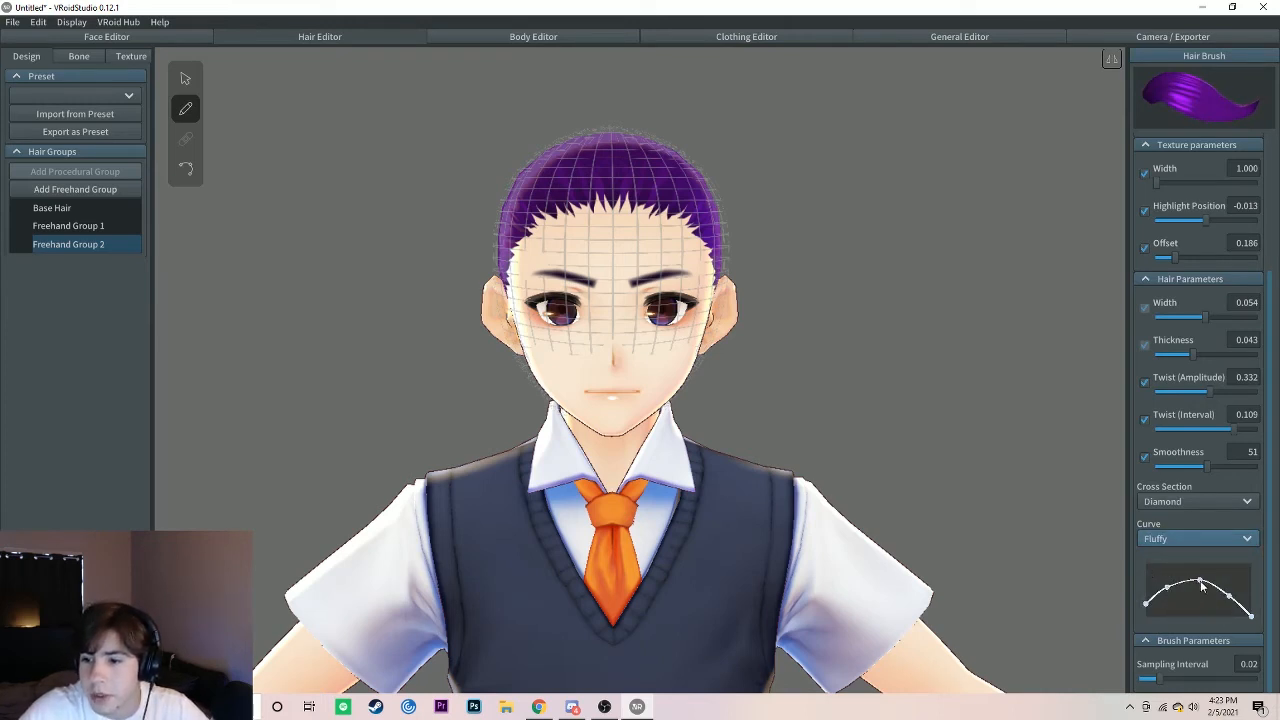
Step: Reshape the brush's Fluffy curve by moving its points into a smooth arch that starts slightly higher and tapers toward the tip
mouse_move(1201, 583)
mouse_down()
mouse_move(1197, 607)
mouse_move(1199, 578)
mouse_move(1195, 592)
mouse_move(1217, 621)
mouse_move(1222, 611)
mouse_up()
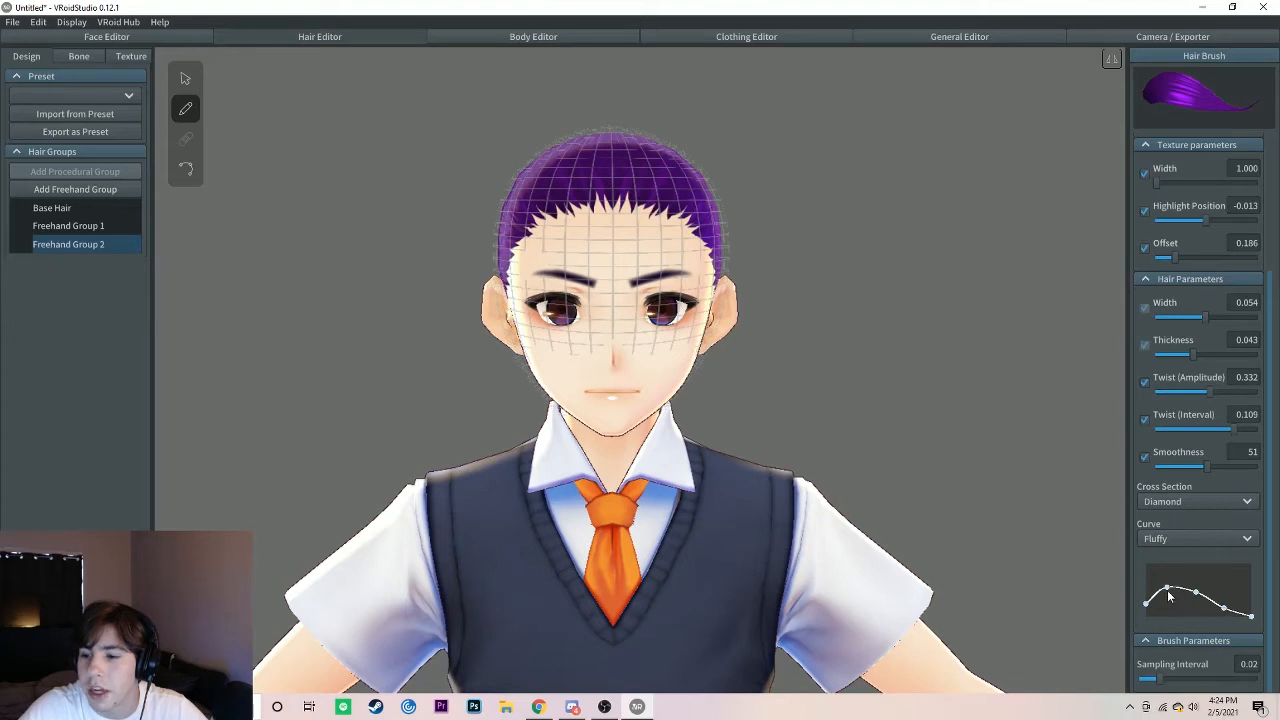
mouse_move(1146, 605)
mouse_down()
mouse_move(1146, 616)
mouse_move(1169, 600)
mouse_move(1172, 610)
mouse_move(1196, 581)
mouse_move(1250, 597)
mouse_move(1250, 577)
mouse_move(1225, 576)
mouse_up()
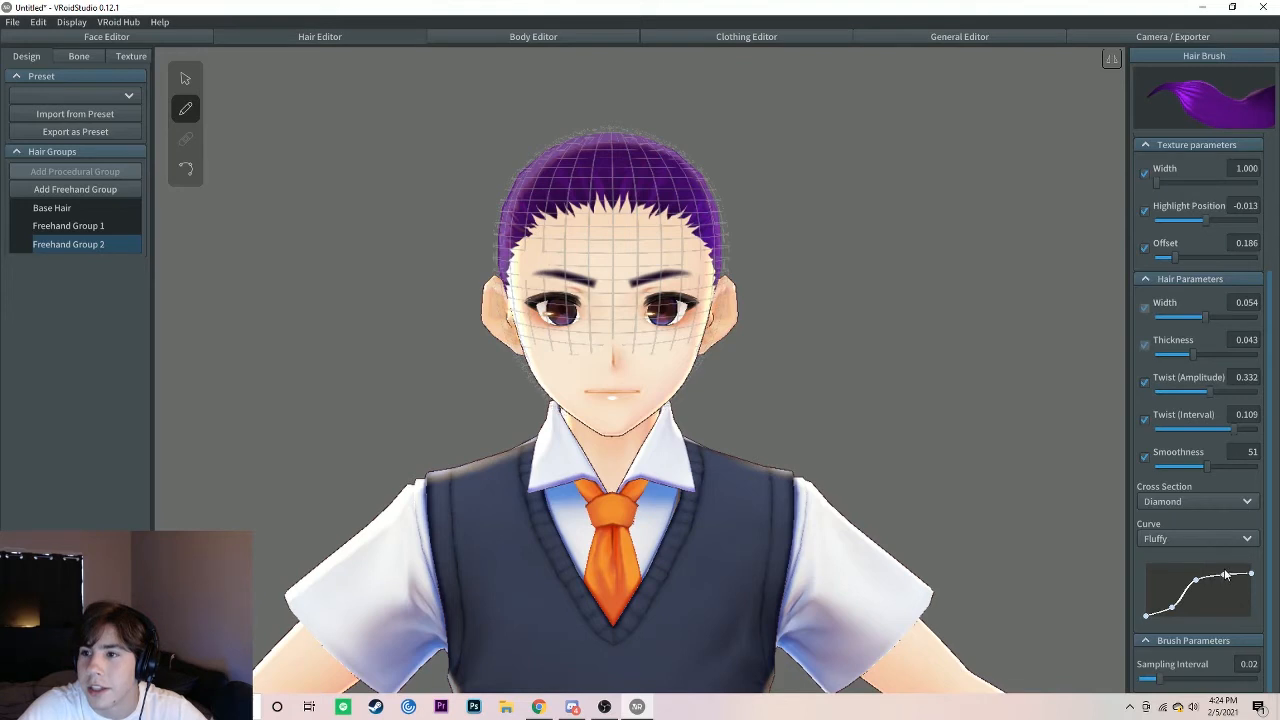
drag(1147, 615, 1168, 581)
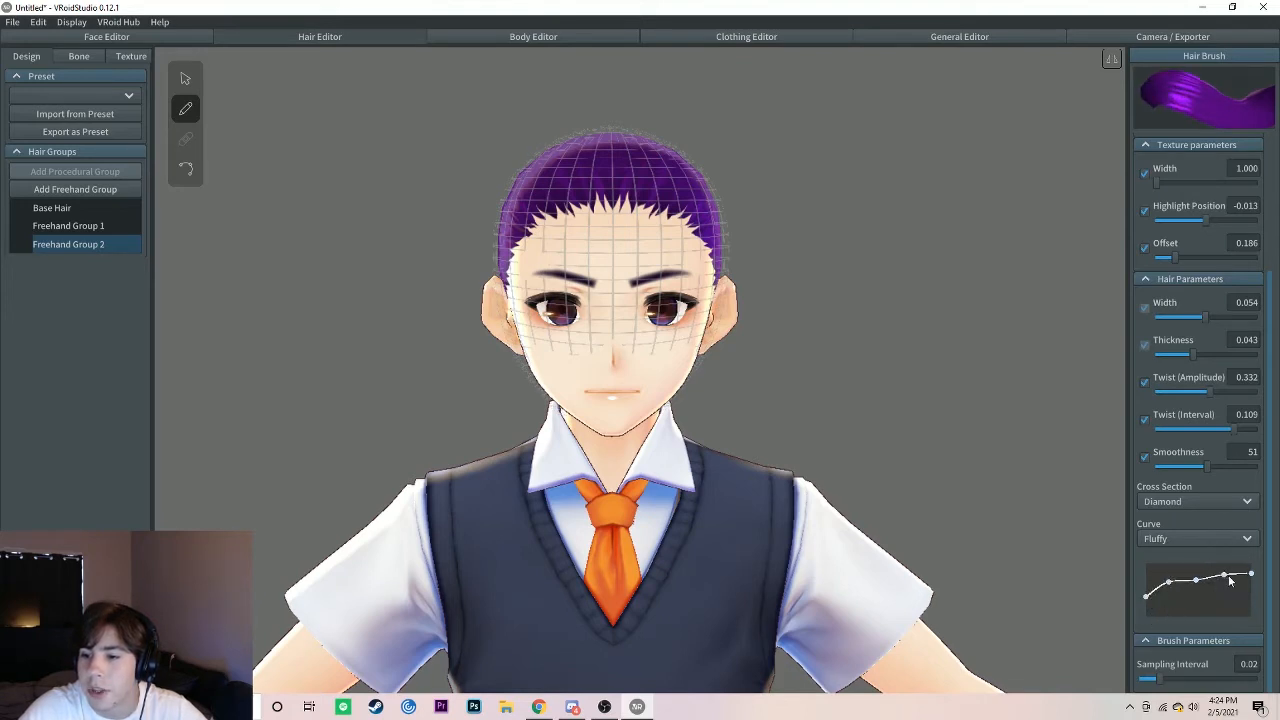
drag(1251, 577, 1253, 627)
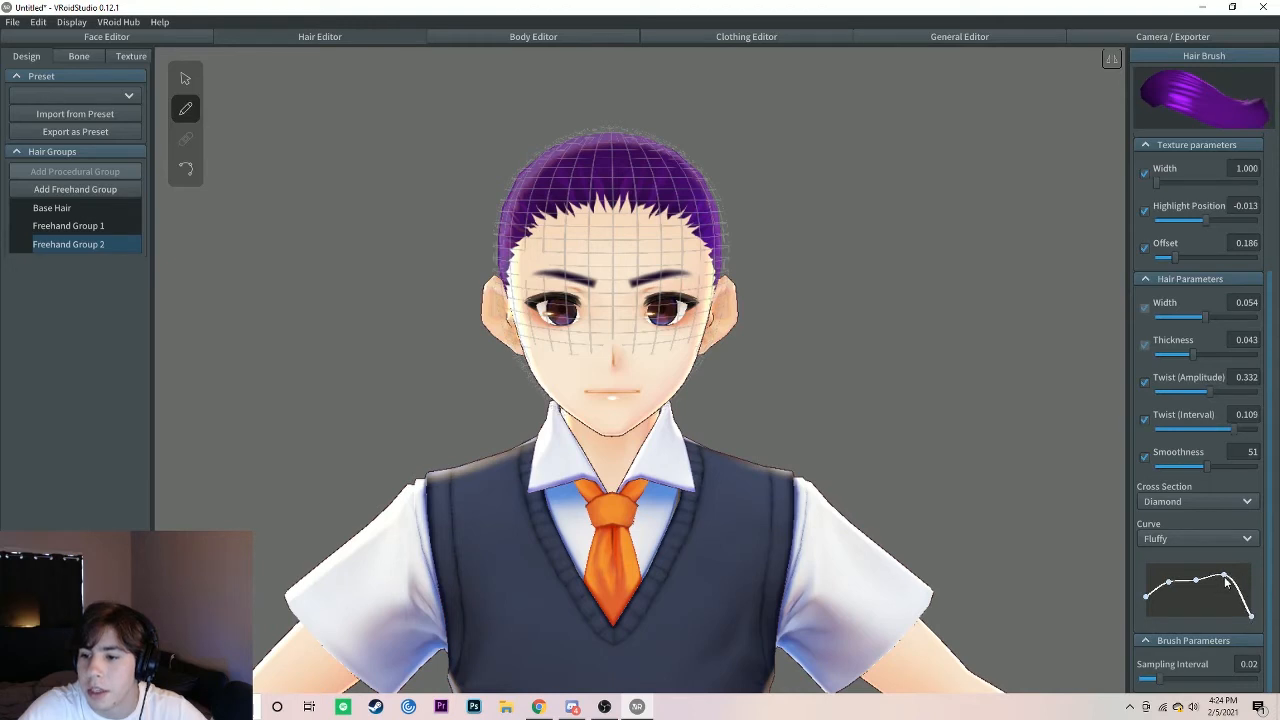
mouse_move(1226, 577)
mouse_down()
mouse_move(1220, 598)
mouse_move(1251, 611)
mouse_up()
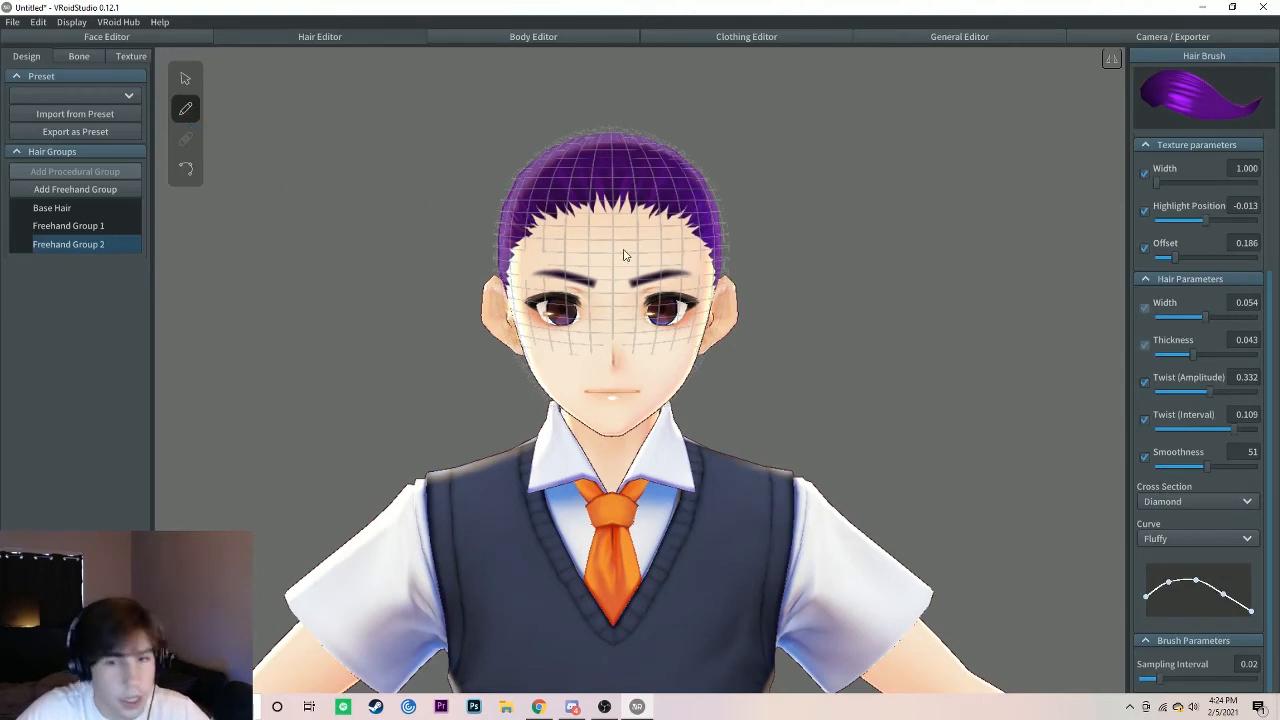
Step: Draw one strand from the front parting down to the character's right temple and one across the forehead to the left temple
right_drag(624, 258, 554, 271)
scroll(534, 272, up, 2)
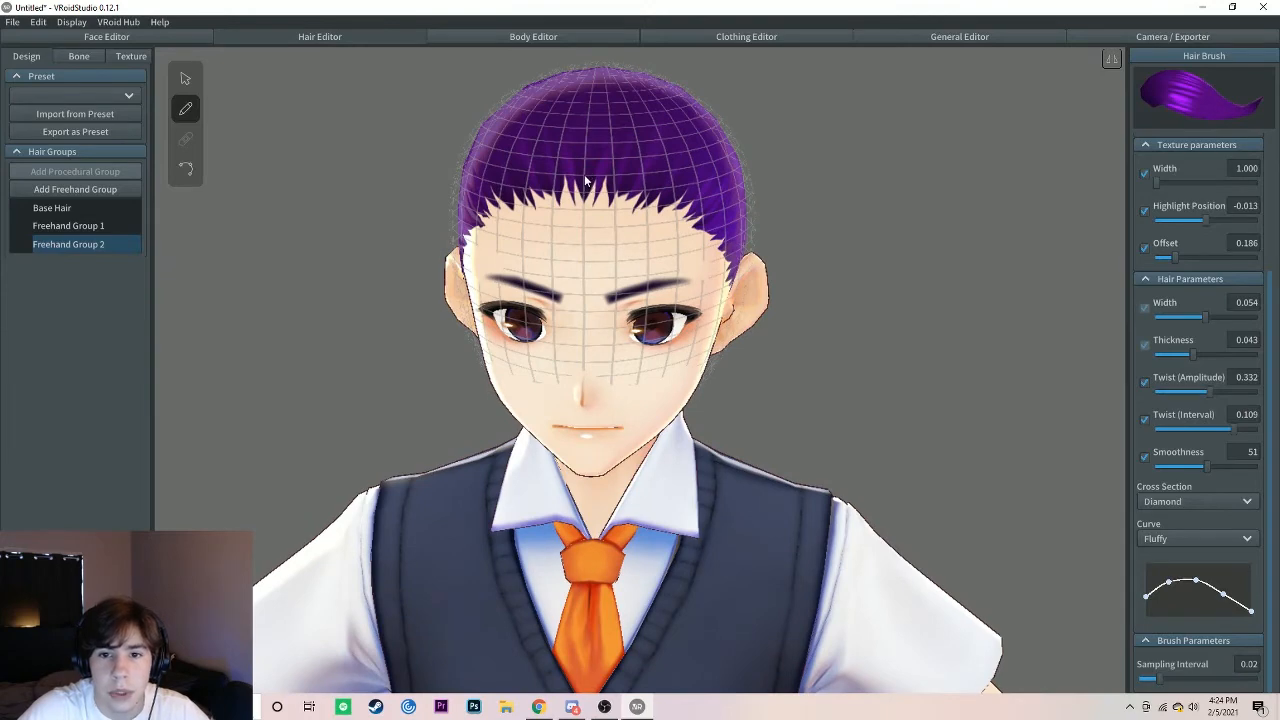
right_drag(597, 292, 600, 225)
right_drag(585, 142, 576, 289)
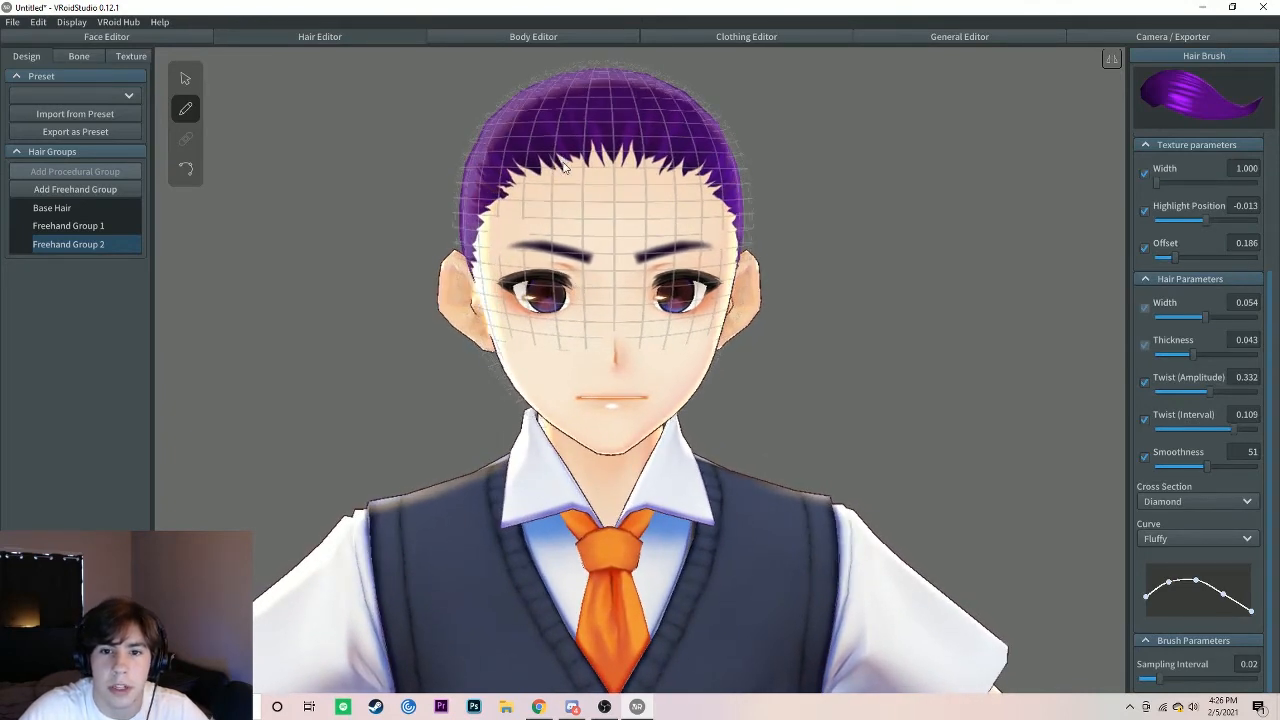
mouse_move(563, 167)
mouse_down()
mouse_move(505, 198)
mouse_move(470, 295)
mouse_up()
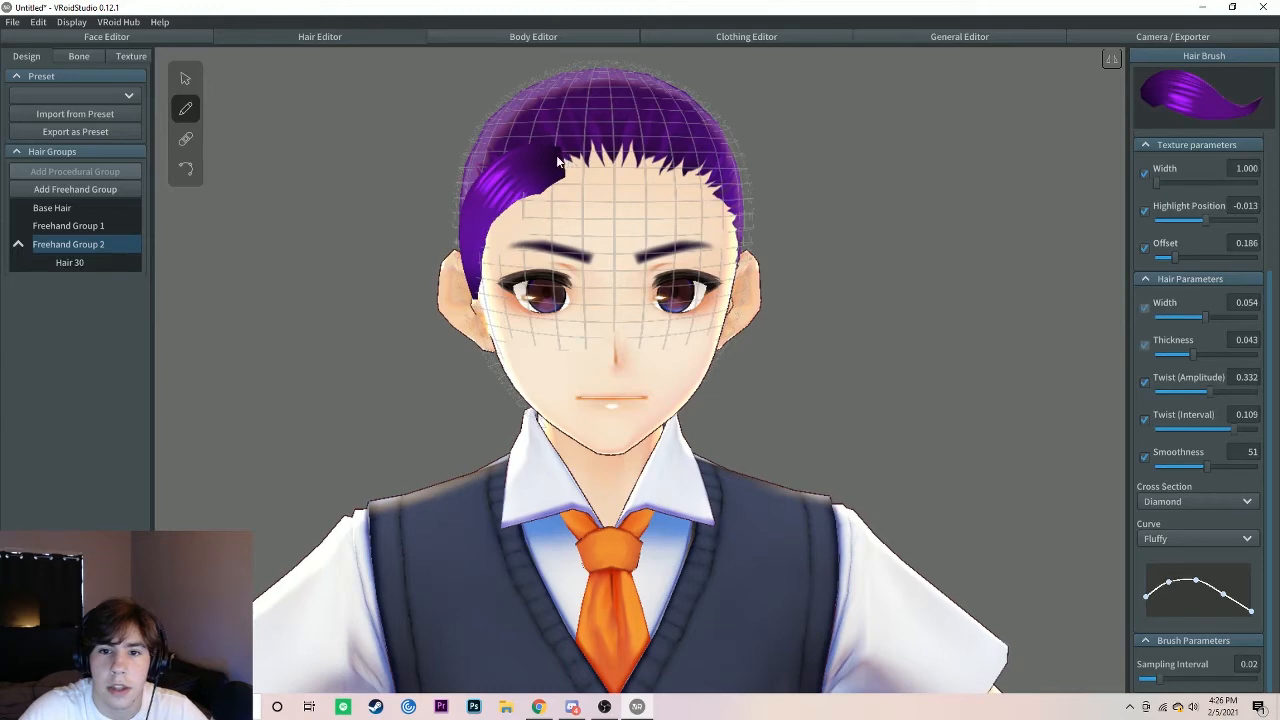
mouse_move(555, 156)
mouse_down()
mouse_move(625, 160)
mouse_move(713, 195)
mouse_move(727, 262)
mouse_up()
Step: Layer five more strands behind the front hairline, sweeping from the parting over the character's left side toward the ear
right_drag(727, 262, 609, 207)
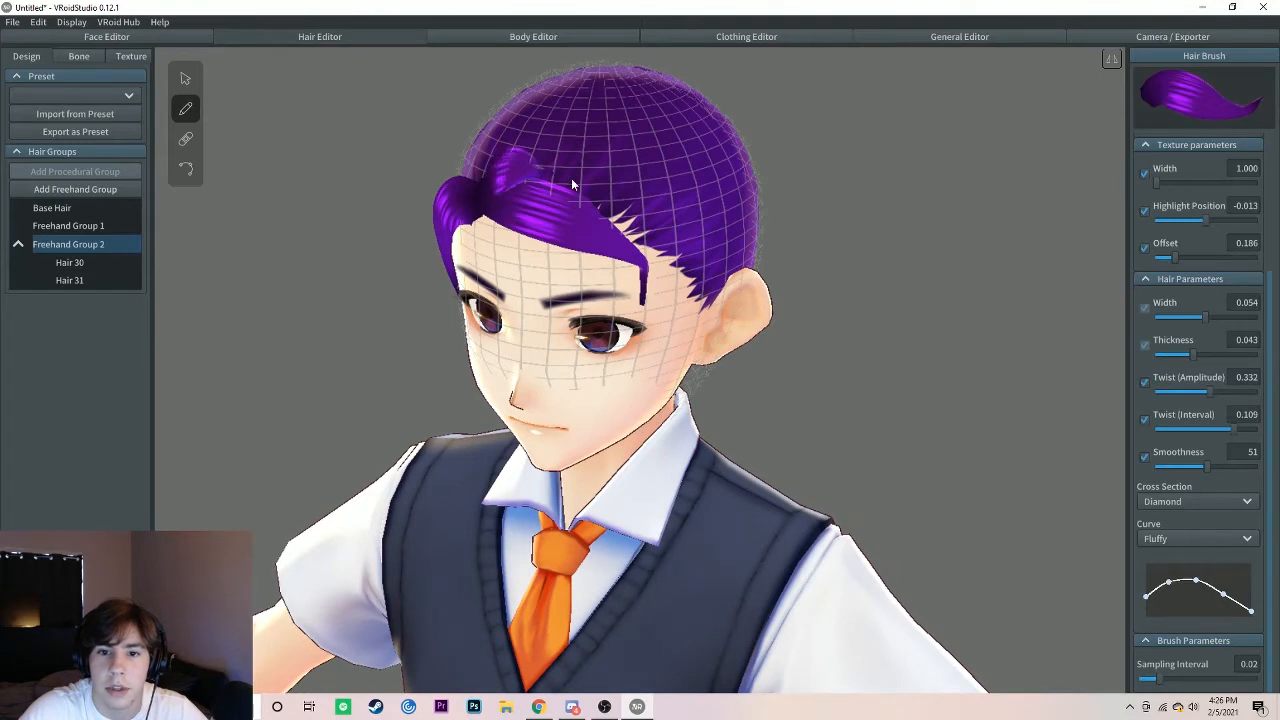
mouse_move(571, 184)
mouse_down()
mouse_move(645, 232)
mouse_move(648, 263)
mouse_up()
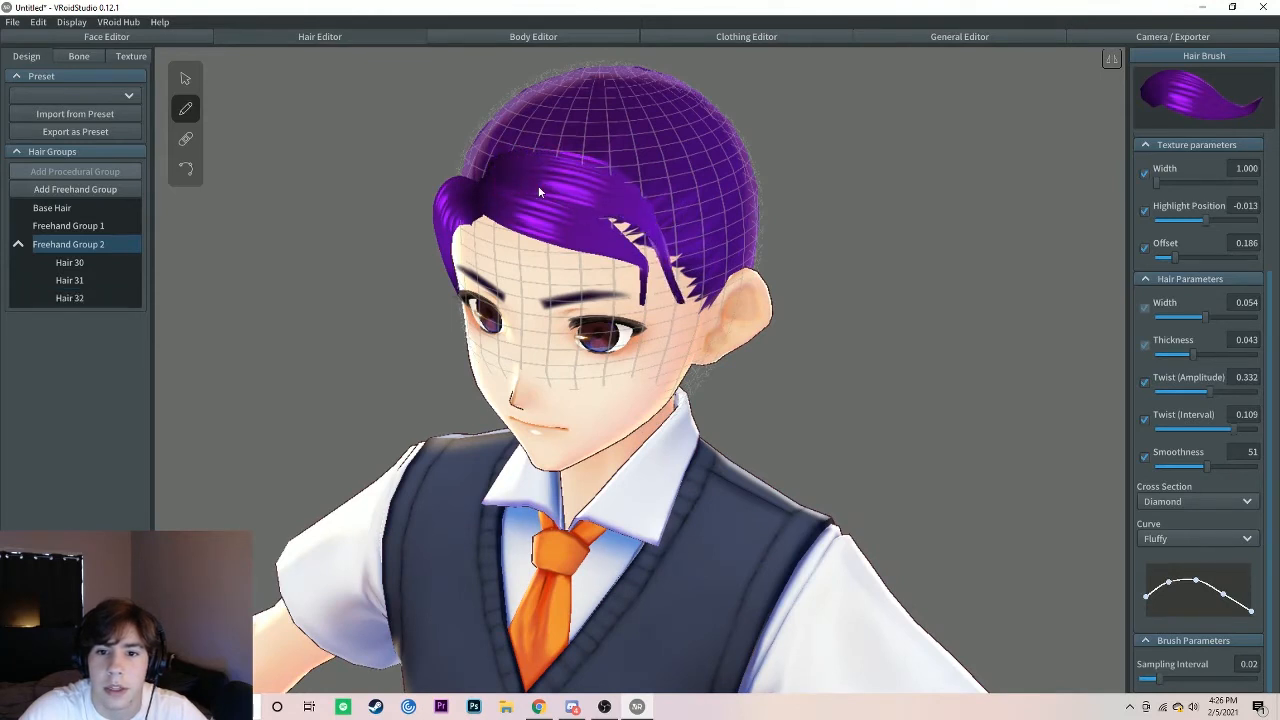
mouse_move(594, 206)
mouse_down()
mouse_move(640, 235)
mouse_move(707, 320)
mouse_up()
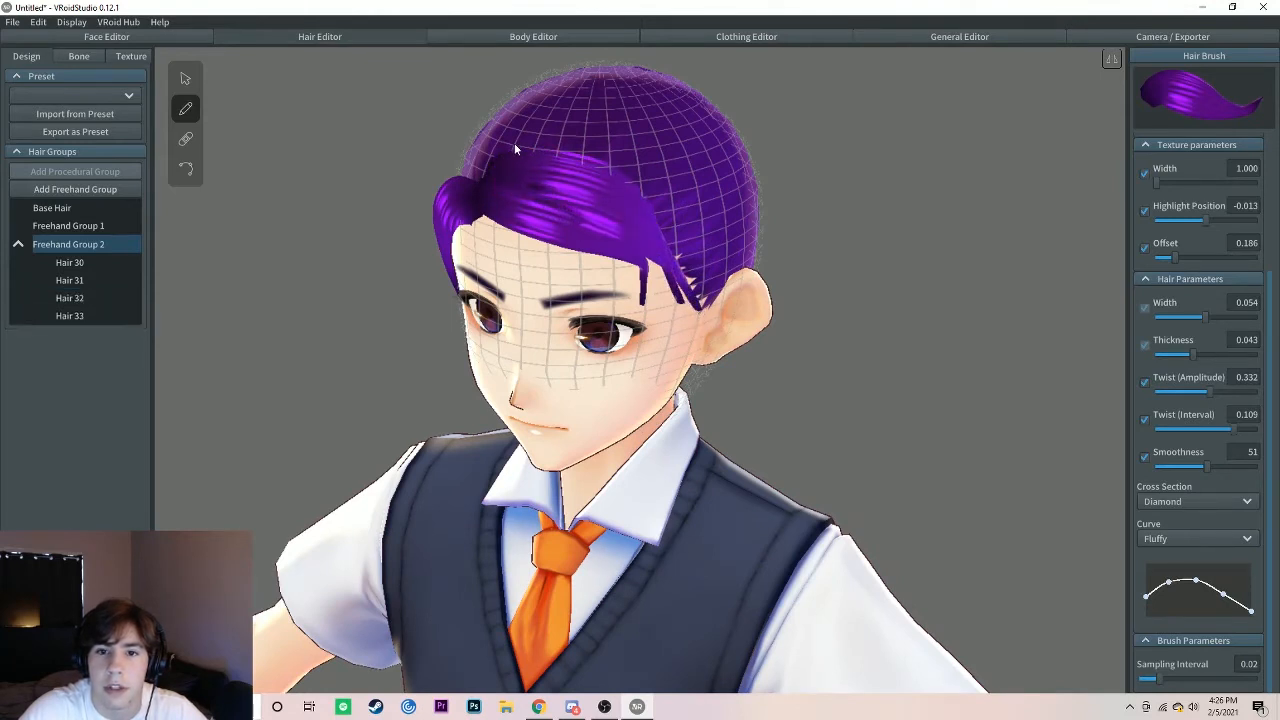
drag(512, 143, 716, 344)
right_drag(716, 344, 692, 352)
drag(538, 120, 677, 187)
right_drag(520, 205, 674, 218)
drag(645, 160, 543, 306)
right_drag(700, 140, 643, 230)
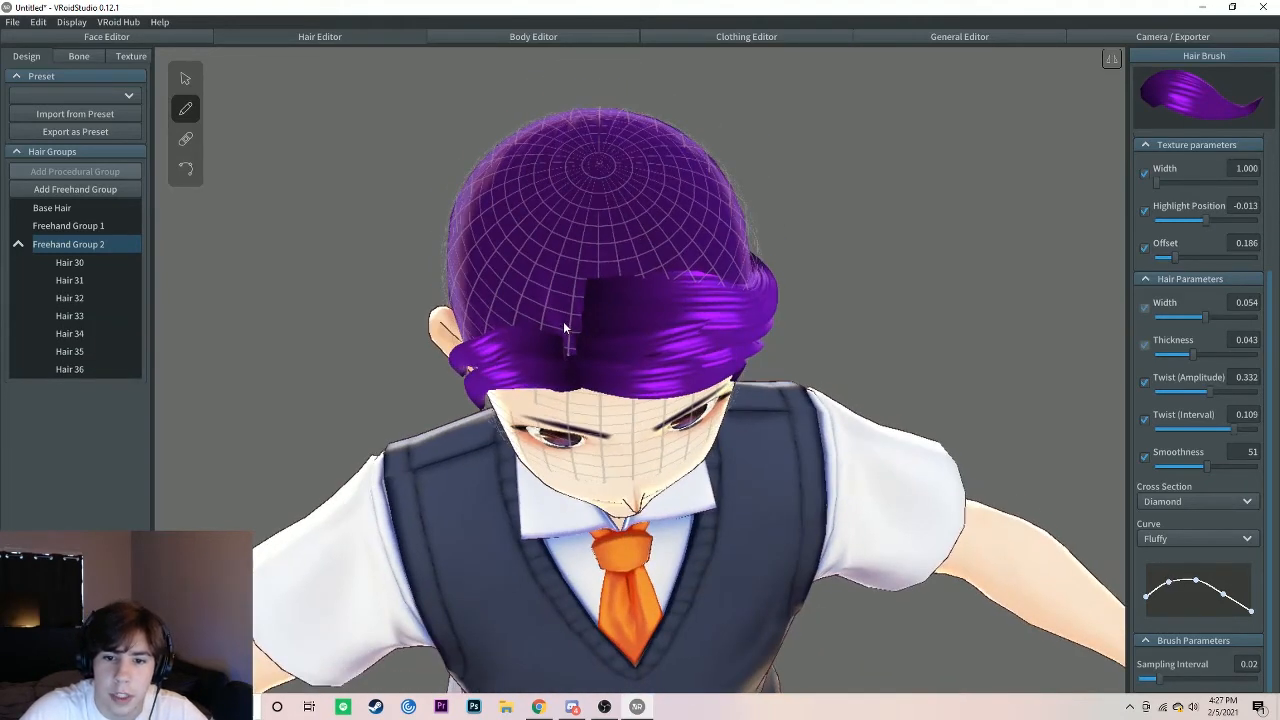
Step: Draw three further strands from behind the front parting, extending the swept hair on the top front of the head
mouse_move(563, 324)
mouse_down()
mouse_move(608, 295)
mouse_move(716, 287)
mouse_move(700, 292)
mouse_up()
right_drag(610, 307, 562, 304)
mouse_move(506, 287)
mouse_down()
mouse_move(594, 316)
mouse_move(734, 289)
mouse_up()
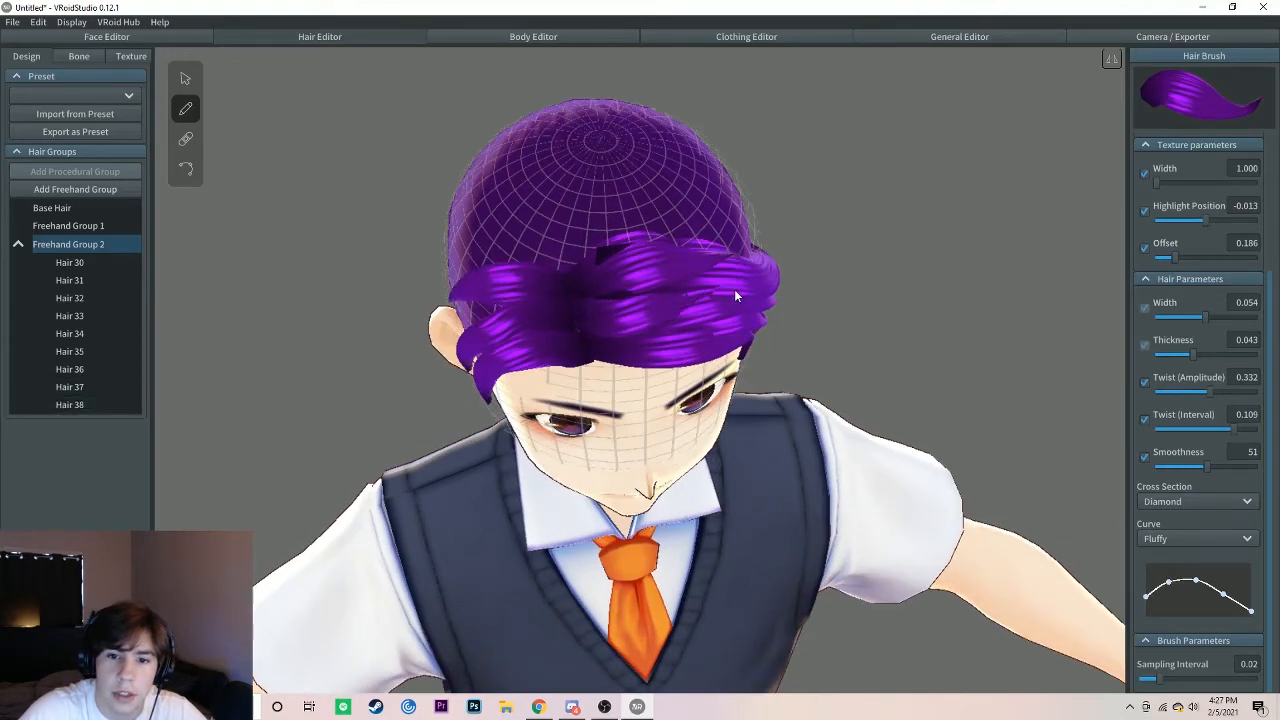
mouse_move(734, 289)
right_down()
mouse_move(605, 262)
mouse_move(559, 315)
right_up()
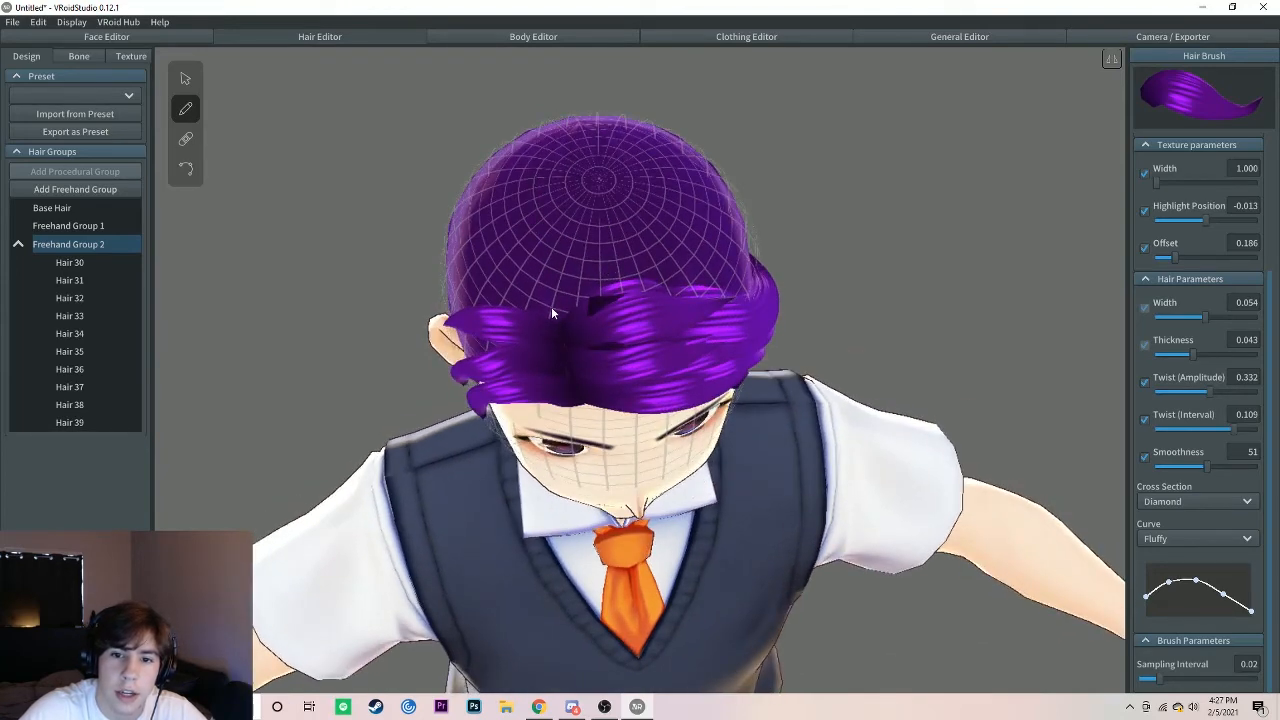
Step: Extend the swept strands along the parting over the crown and down the right side of the character's head
drag(552, 299, 640, 285)
right_drag(640, 285, 580, 245)
drag(580, 245, 640, 290)
right_drag(640, 290, 641, 138)
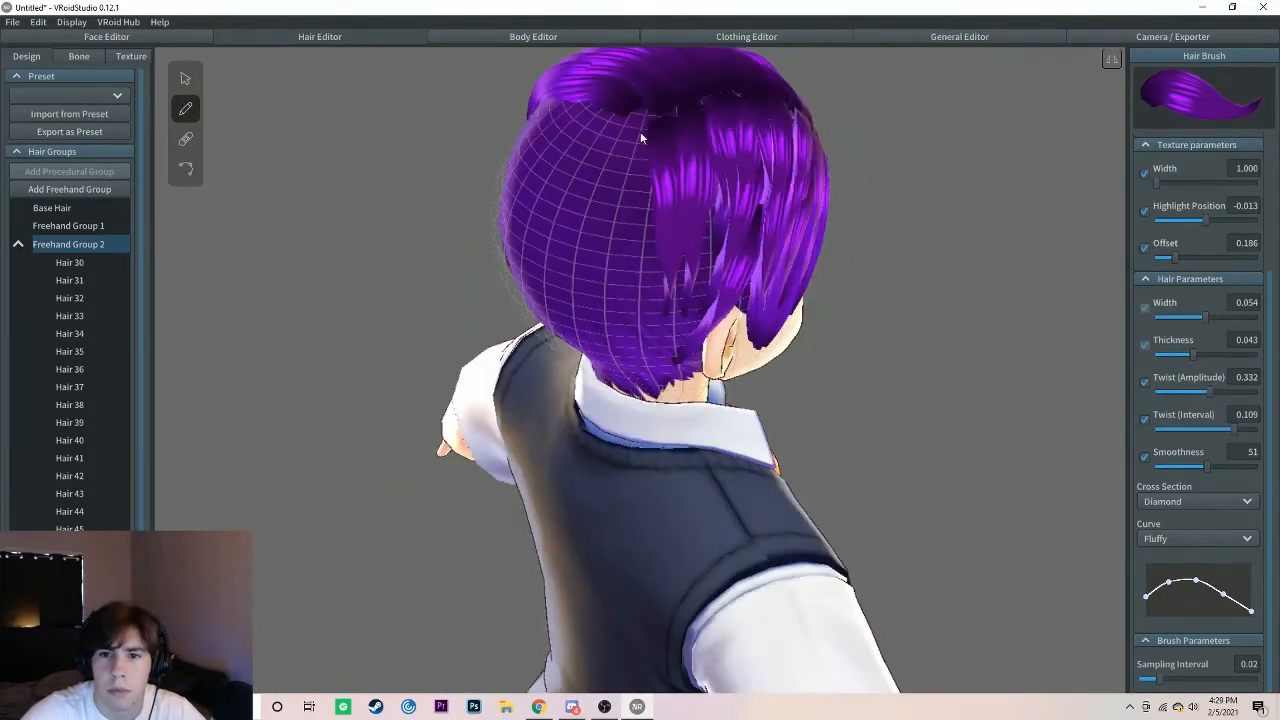
drag(641, 138, 662, 326)
mouse_move(677, 302)
right_down()
mouse_move(668, 311)
mouse_move(684, 291)
mouse_move(671, 295)
right_up()
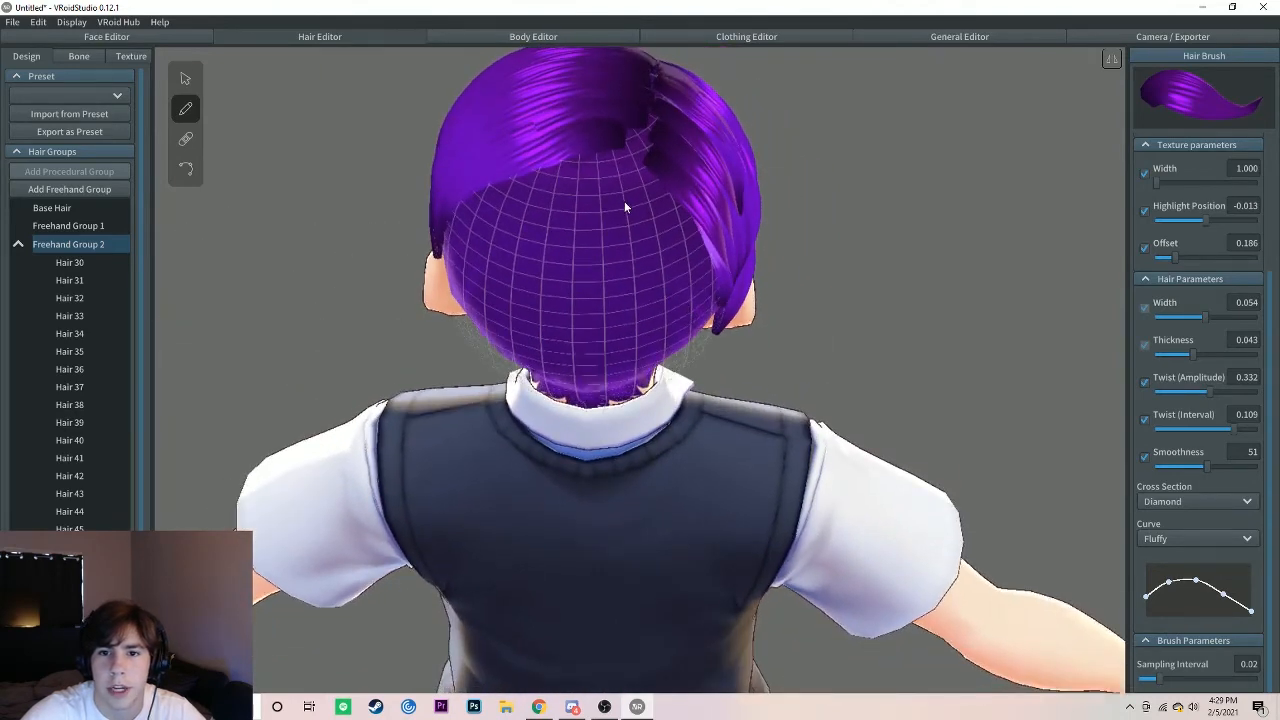
Step: Draw strands fanning out from the back of the crown down toward the nape, overlapping them with one starting higher up
drag(625, 200, 616, 378)
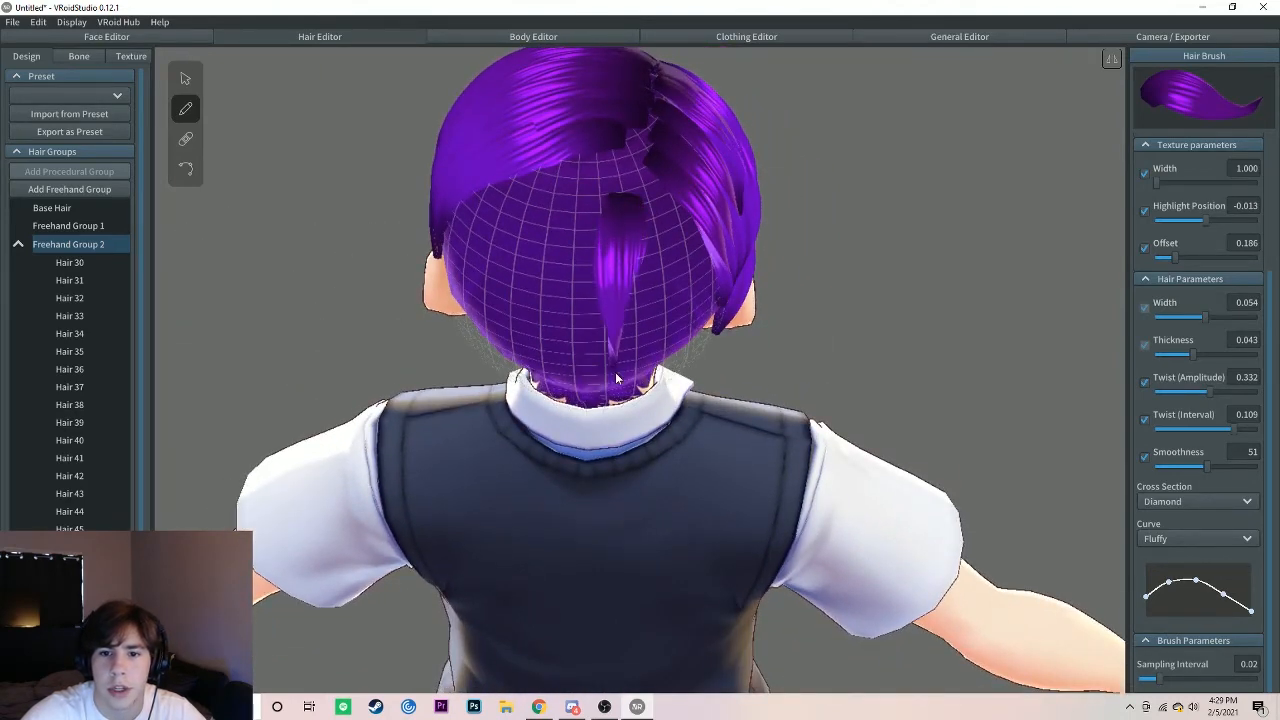
drag(588, 197, 522, 370)
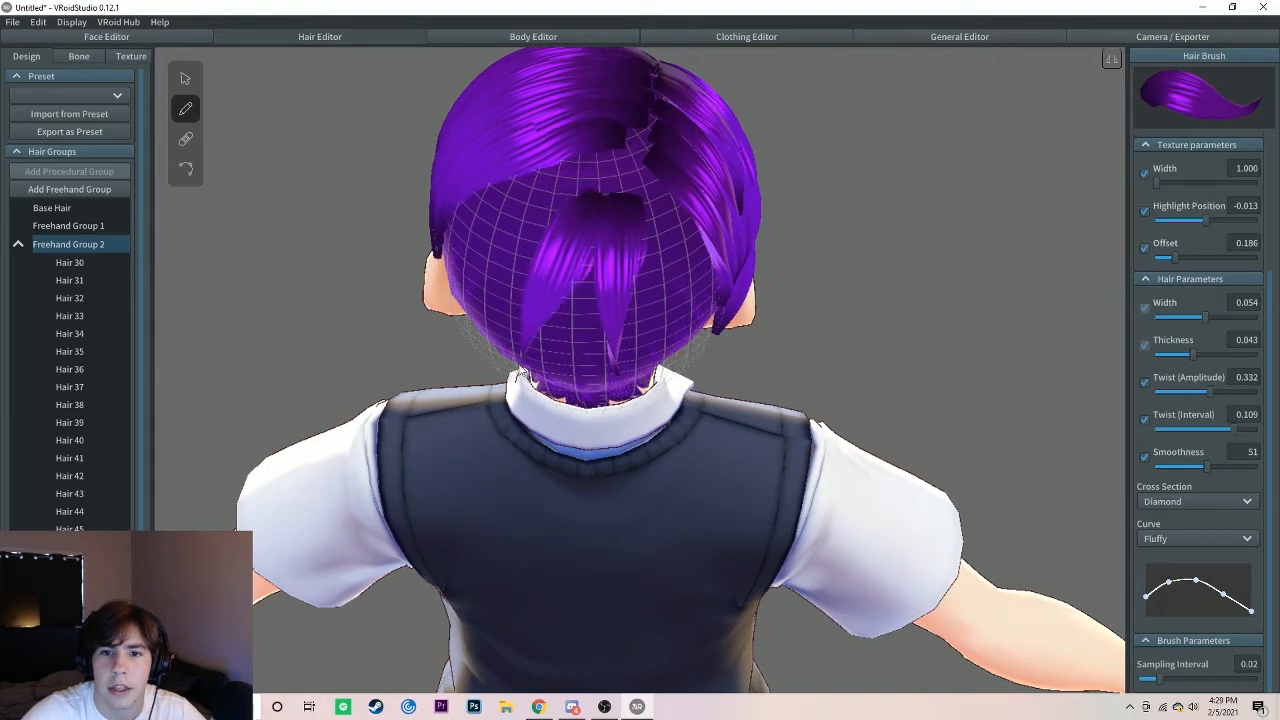
drag(643, 202, 673, 366)
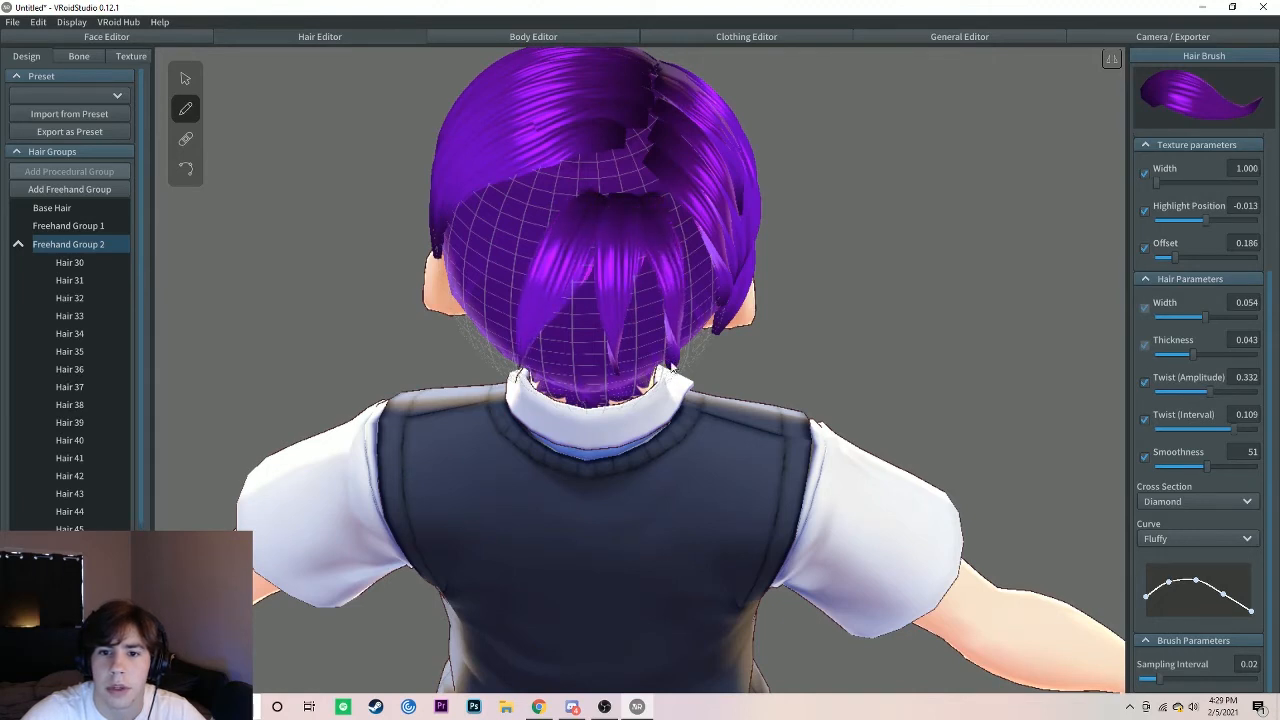
mouse_move(600, 163)
mouse_down()
mouse_move(530, 235)
mouse_move(508, 284)
mouse_move(586, 361)
mouse_up()
drag(670, 198, 664, 280)
mouse_move(664, 280)
right_down()
mouse_move(652, 305)
mouse_move(606, 287)
mouse_move(571, 297)
mouse_move(550, 279)
mouse_move(550, 294)
right_up()
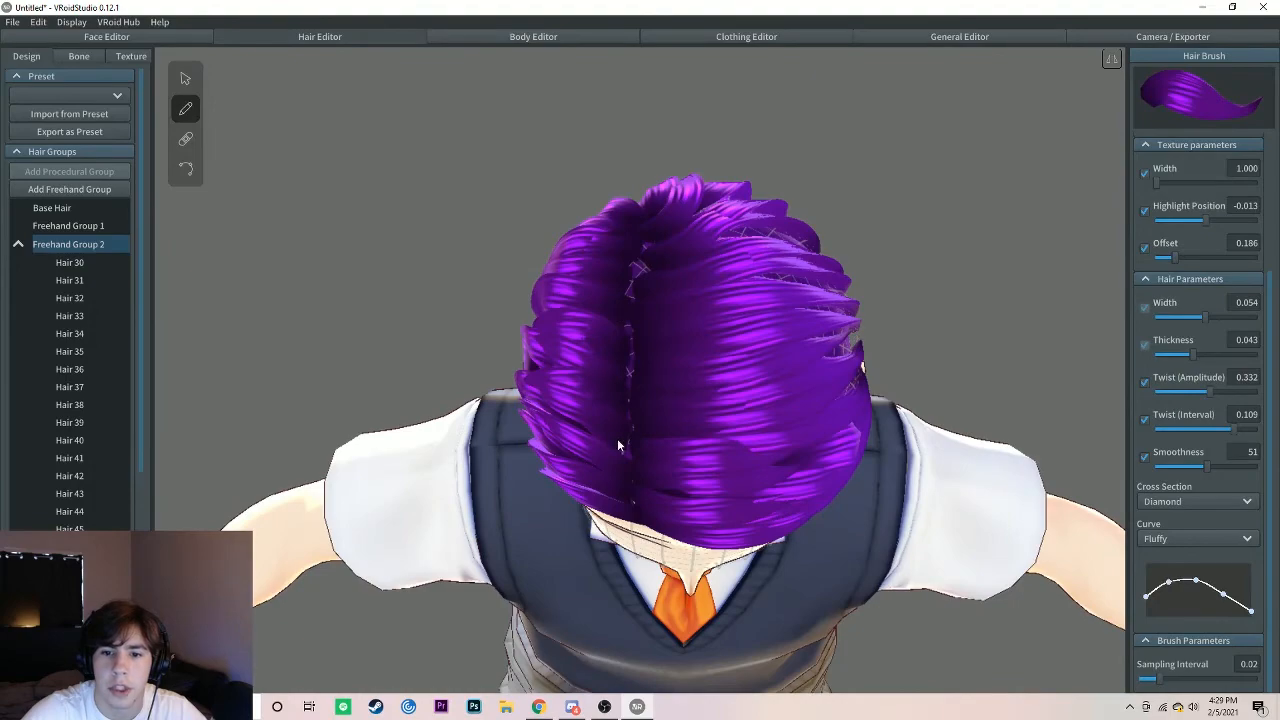
Step: Layer more strands over the left side and back of the character's head, reaching down behind the ear and to the nape
right_drag(630, 401, 558, 394)
right_drag(625, 318, 591, 292)
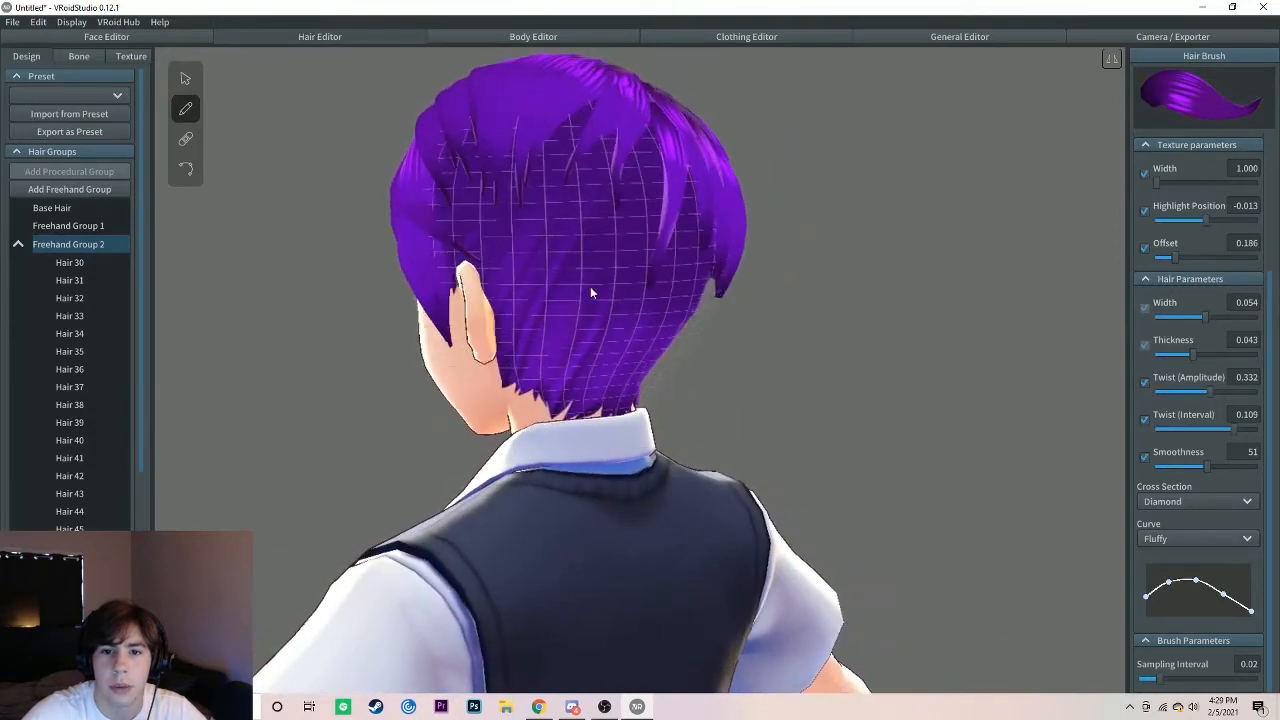
right_drag(518, 221, 536, 224)
mouse_move(497, 140)
mouse_down()
mouse_move(528, 216)
mouse_move(545, 330)
mouse_up()
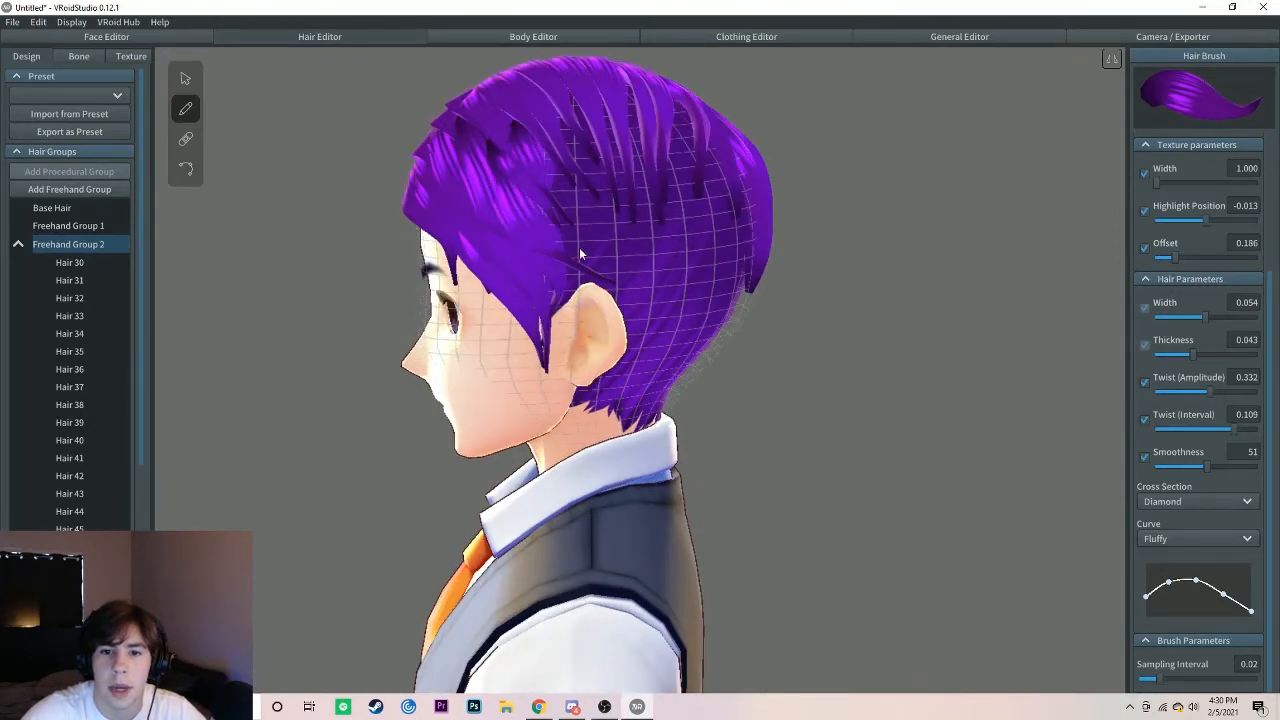
mouse_move(690, 274)
right_down()
mouse_move(628, 355)
mouse_move(590, 345)
right_up()
drag(632, 124, 637, 333)
right_drag(637, 333, 668, 330)
drag(508, 212, 517, 397)
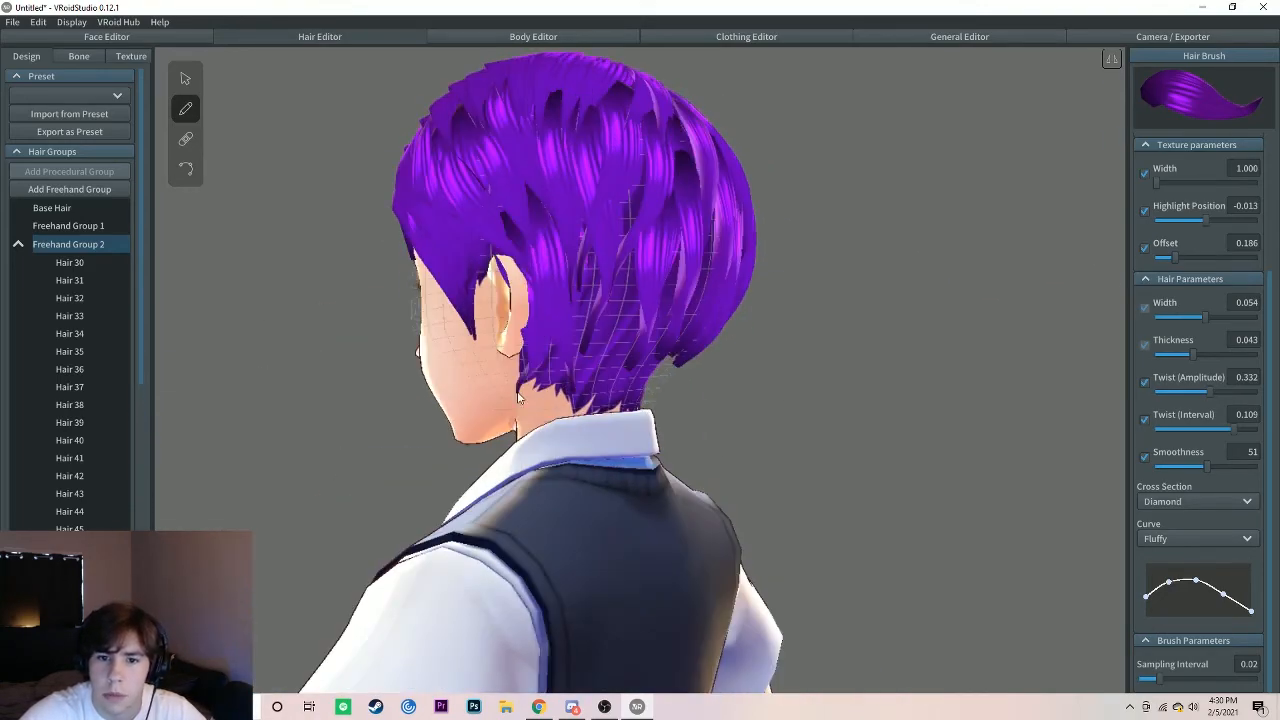
right_drag(518, 398, 654, 306)
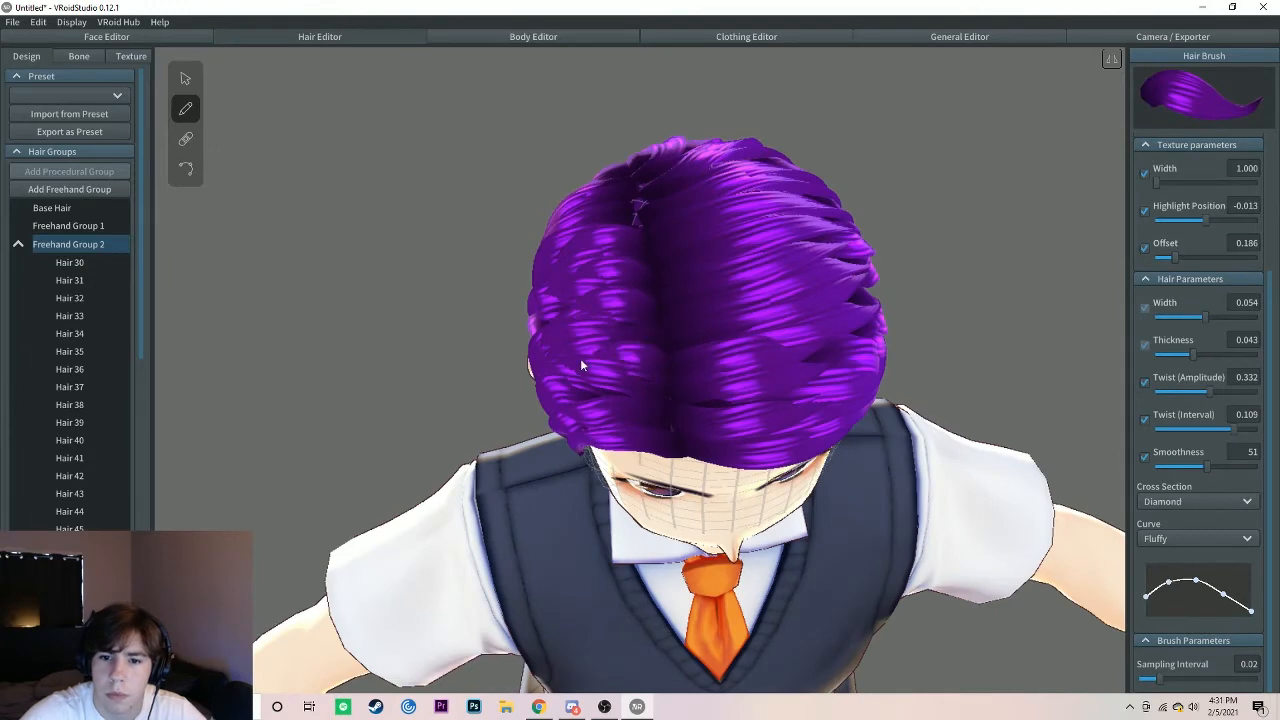
Step: Draw strands from the rear end of the parting down the character's right side to cover the gap at the crown
right_drag(580, 366, 676, 291)
drag(674, 232, 677, 363)
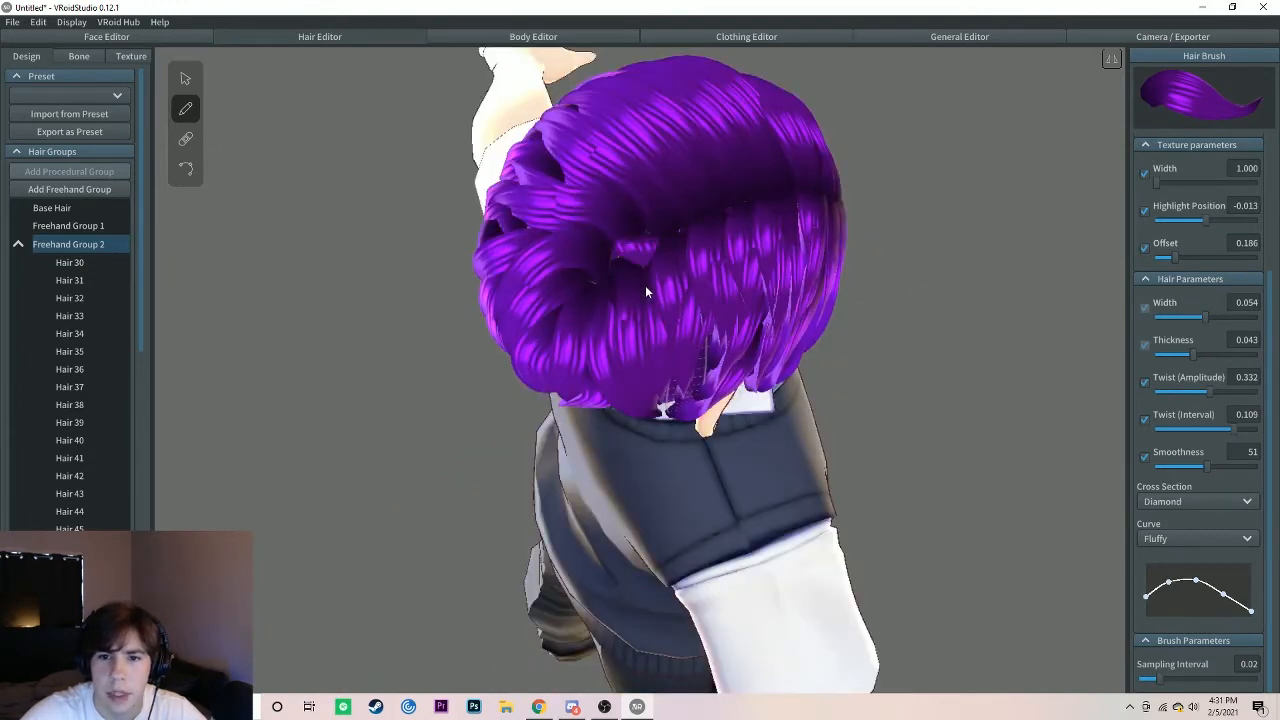
drag(645, 286, 652, 374)
drag(606, 255, 619, 364)
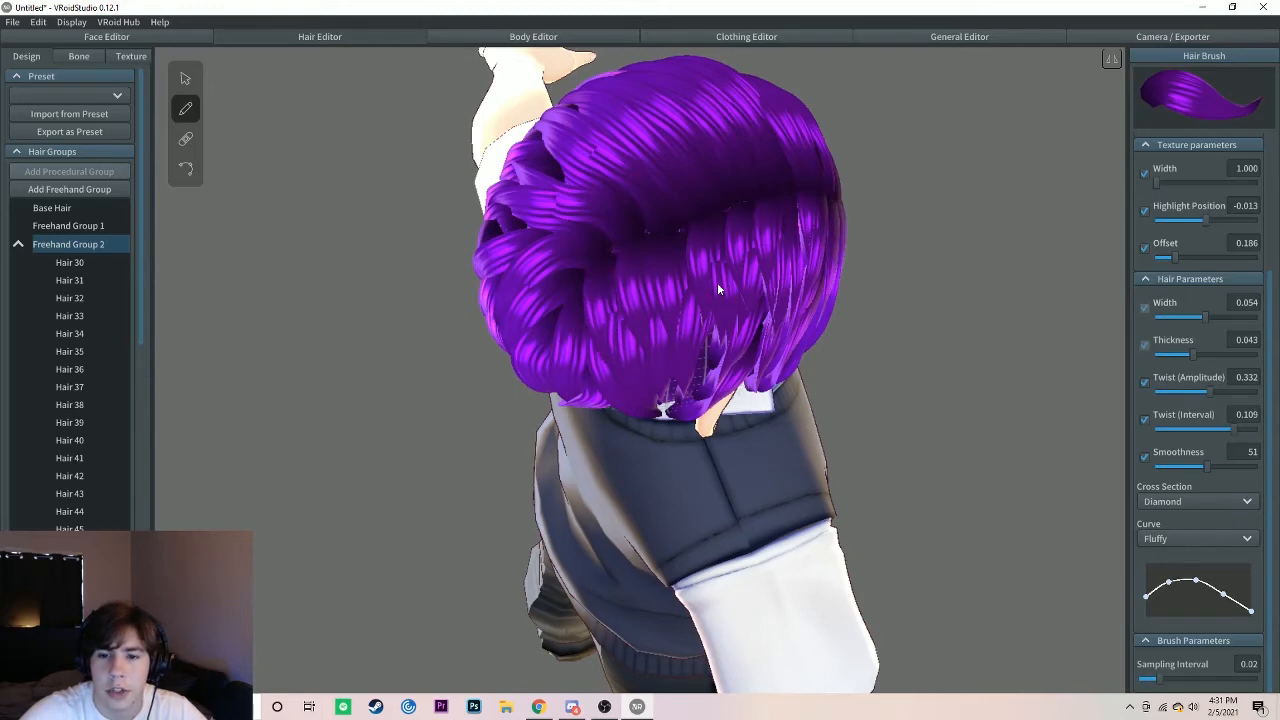
right_drag(717, 284, 691, 295)
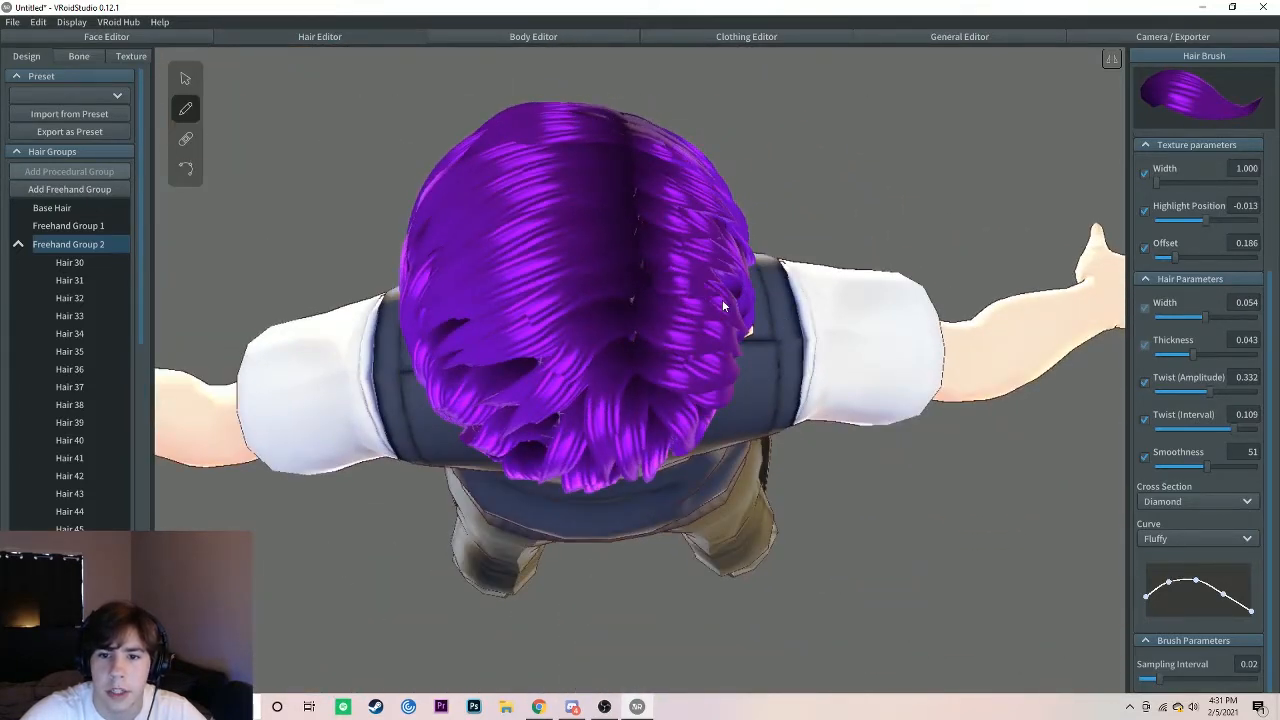
right_drag(631, 298, 293, 318)
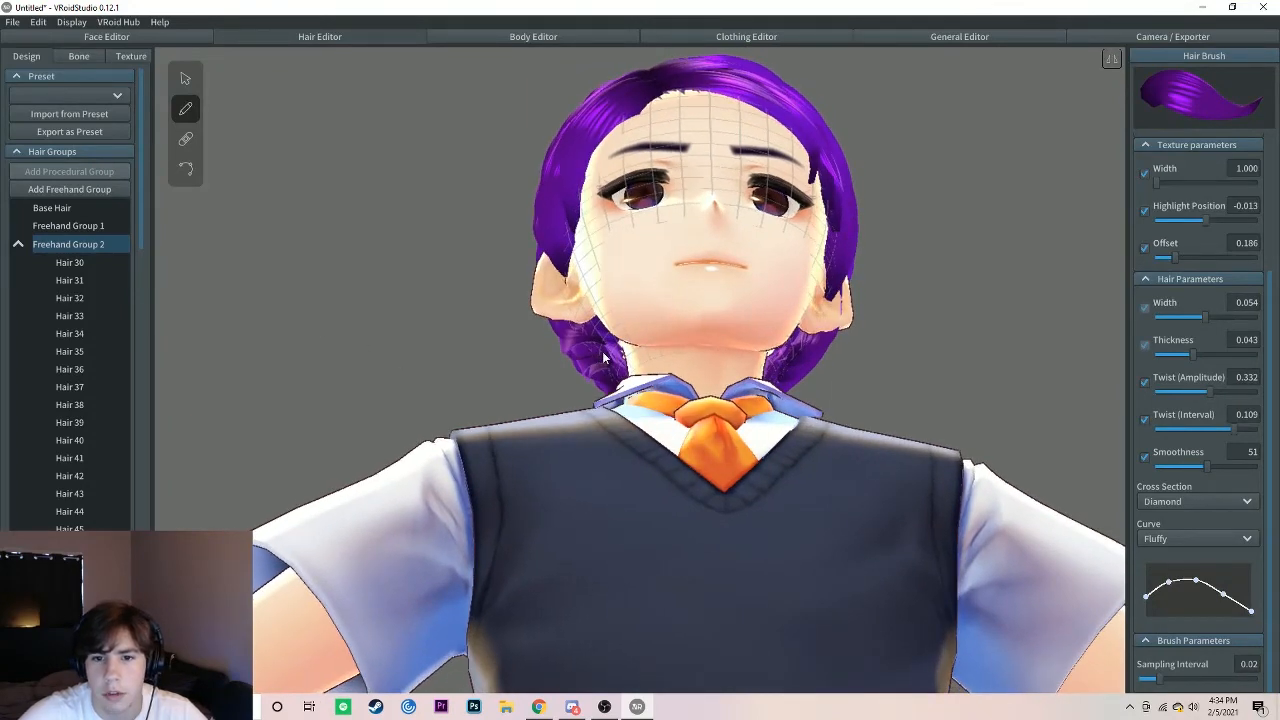
Step: Draw one strand from the front parting across the forehead, ending over the character's left eyebrow
right_drag(754, 107, 707, 246)
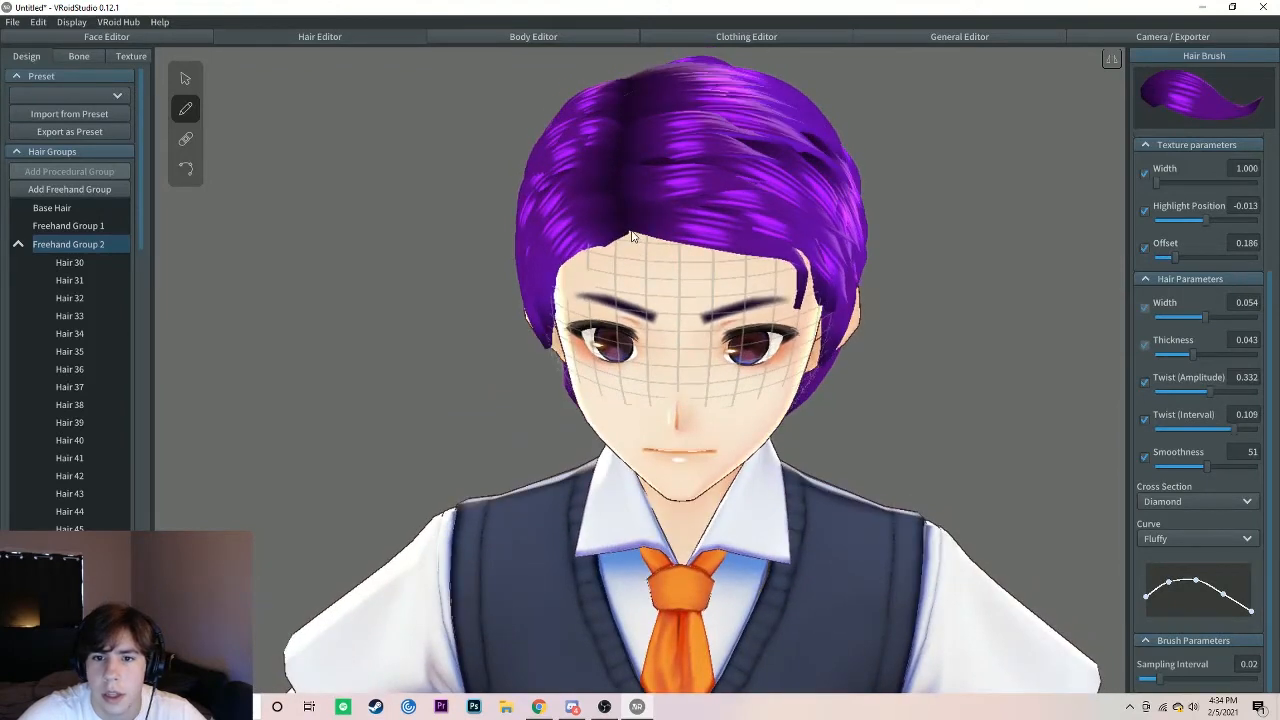
mouse_move(648, 241)
mouse_down()
mouse_move(755, 279)
mouse_move(777, 305)
mouse_up()
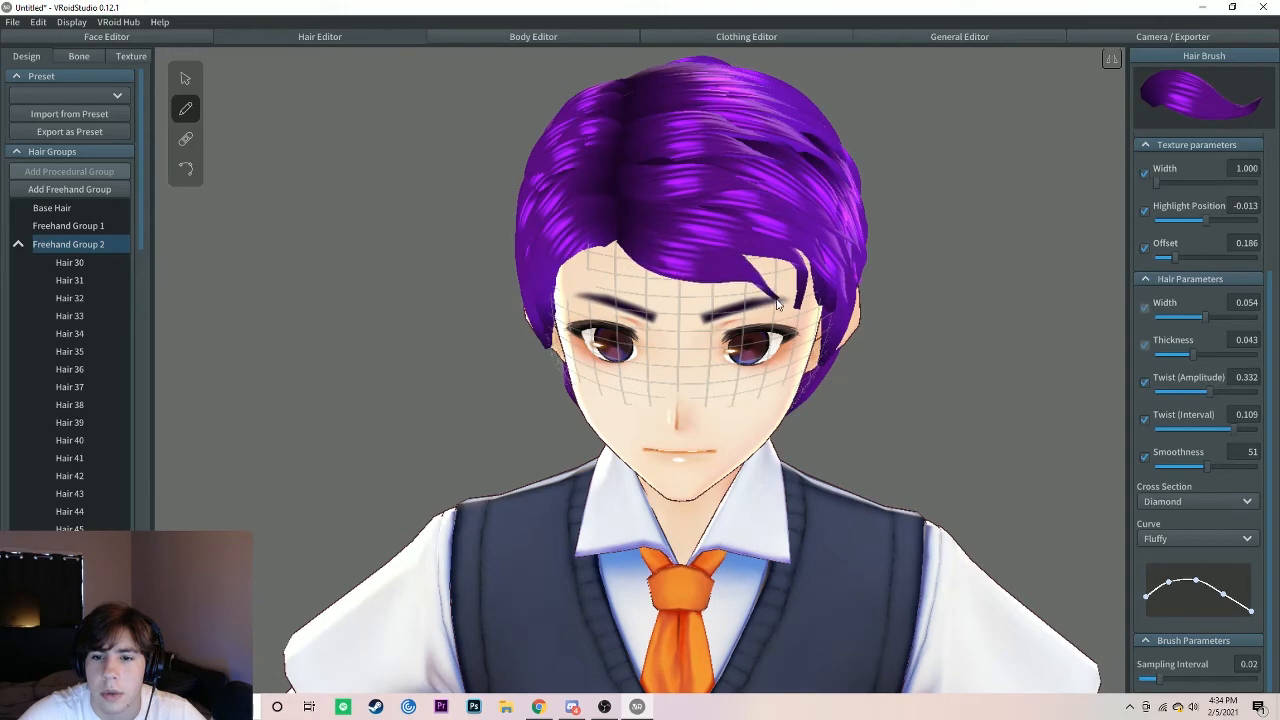
mouse_move(718, 388)
right_down()
mouse_move(680, 335)
mouse_move(701, 372)
right_up()
scroll(702, 372, down, 3)
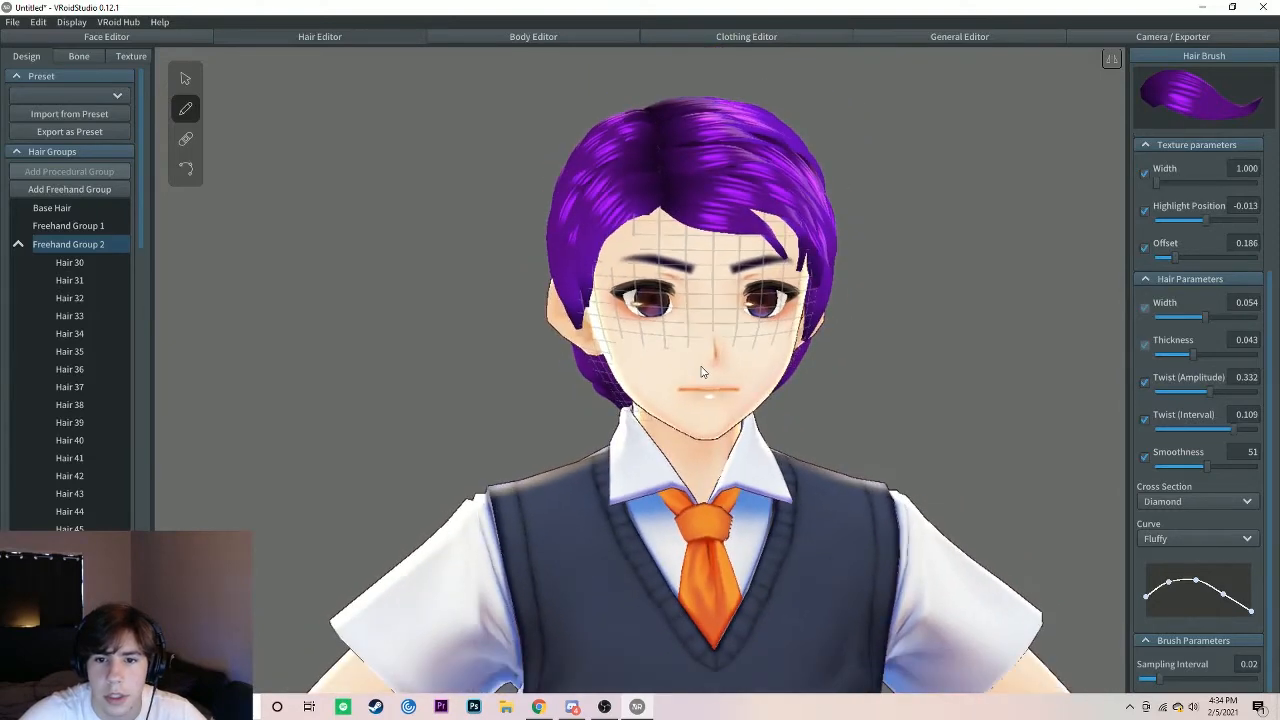
Step: Pull the hair guide's lower control points inward behind the ears and around the nape, and deselect the hair
click(183, 77)
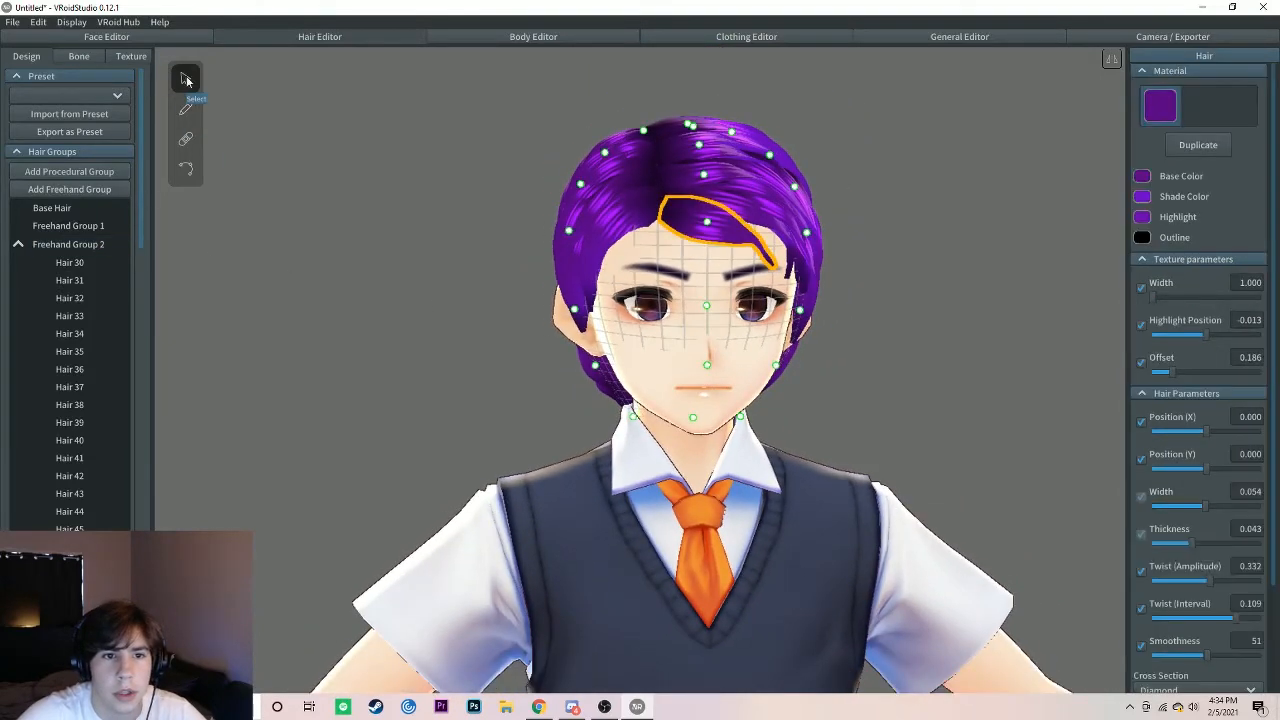
right_drag(718, 461, 636, 414)
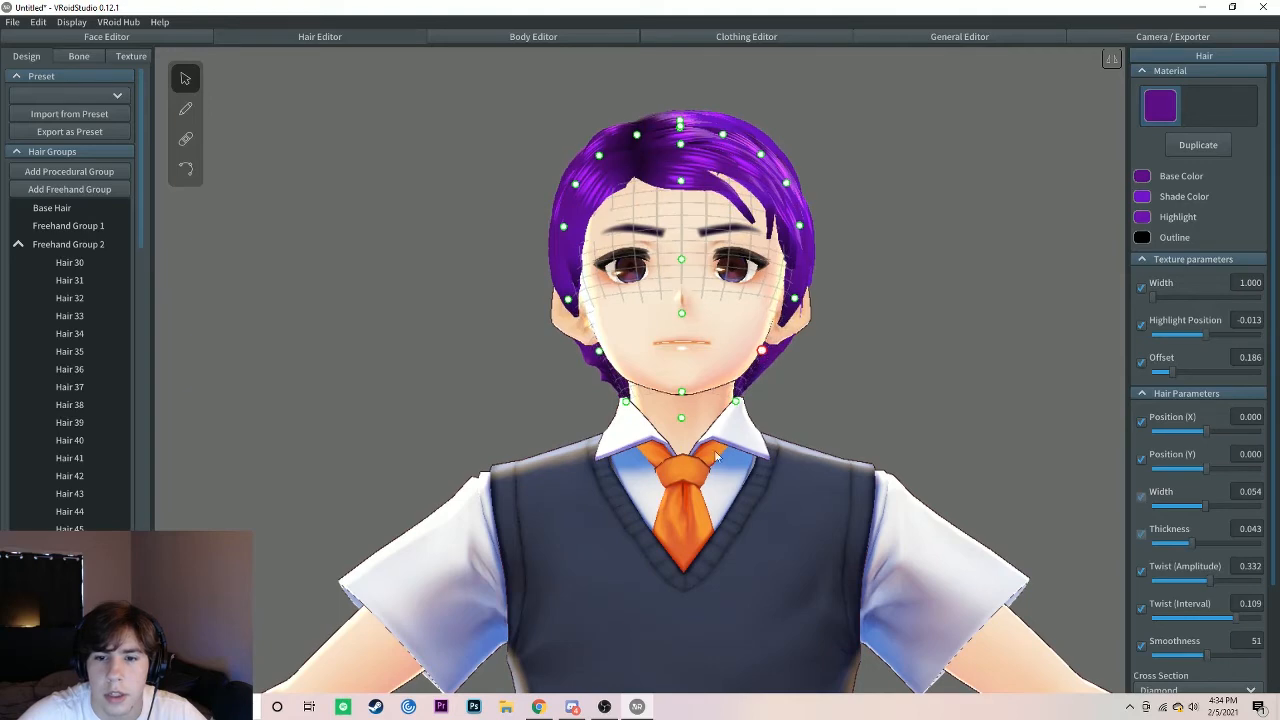
right_drag(764, 357, 697, 455)
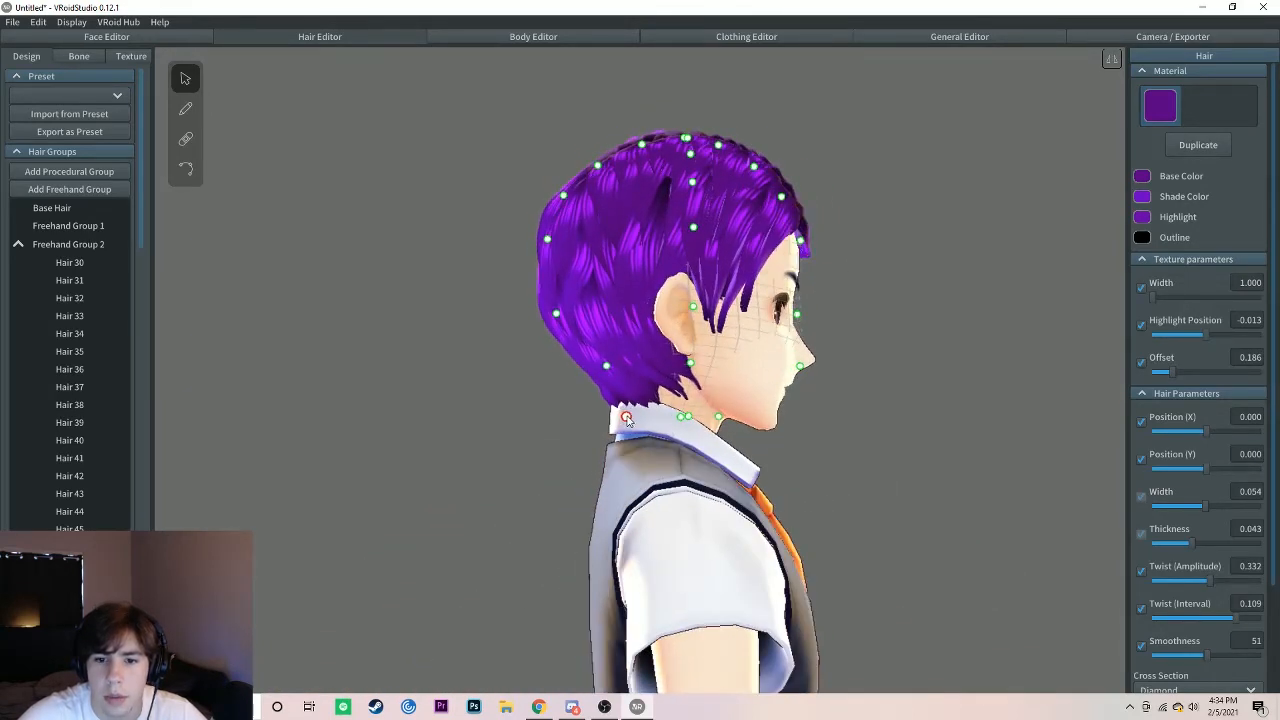
right_drag(628, 420, 663, 392)
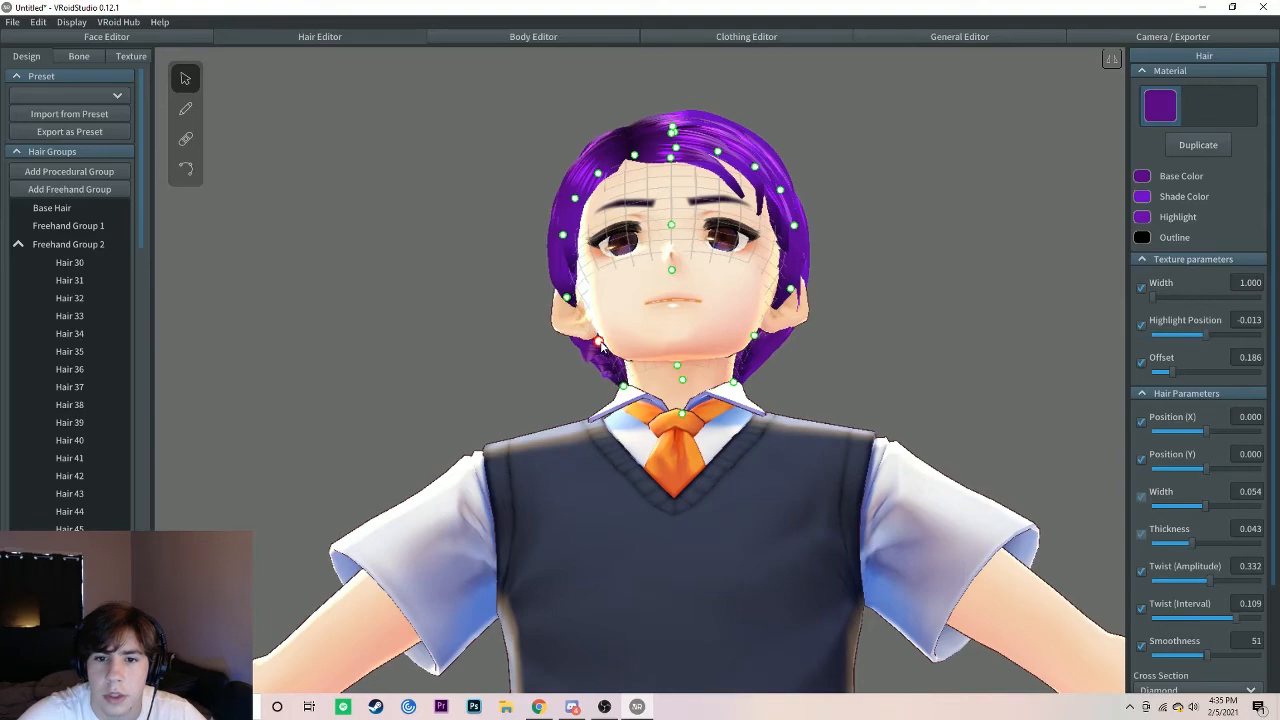
mouse_move(746, 313)
right_down()
mouse_move(691, 334)
mouse_move(662, 327)
mouse_move(736, 375)
mouse_move(897, 331)
mouse_move(891, 320)
mouse_move(729, 340)
mouse_move(756, 321)
right_up()
click(886, 322)
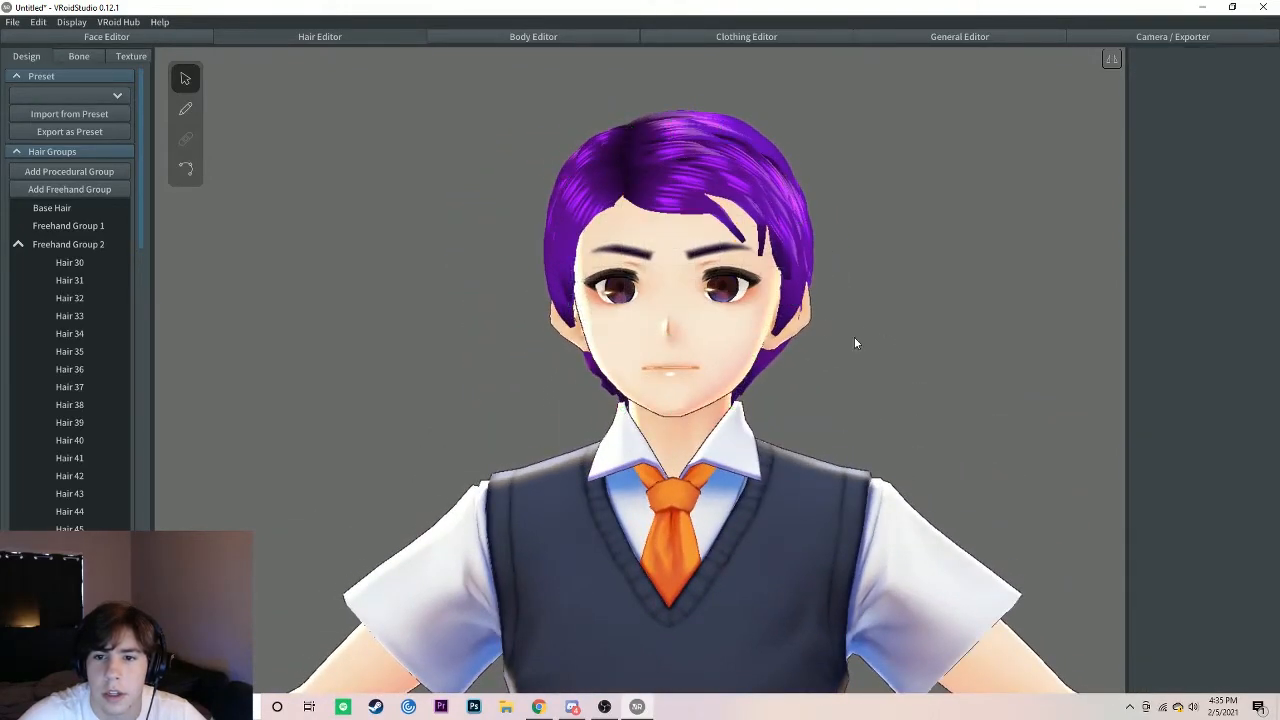
Step: Open the hair texture's Default Image layer for editing and set the eraser width to 300
mouse_move(854, 340)
right_down()
mouse_move(831, 340)
mouse_move(838, 356)
right_up()
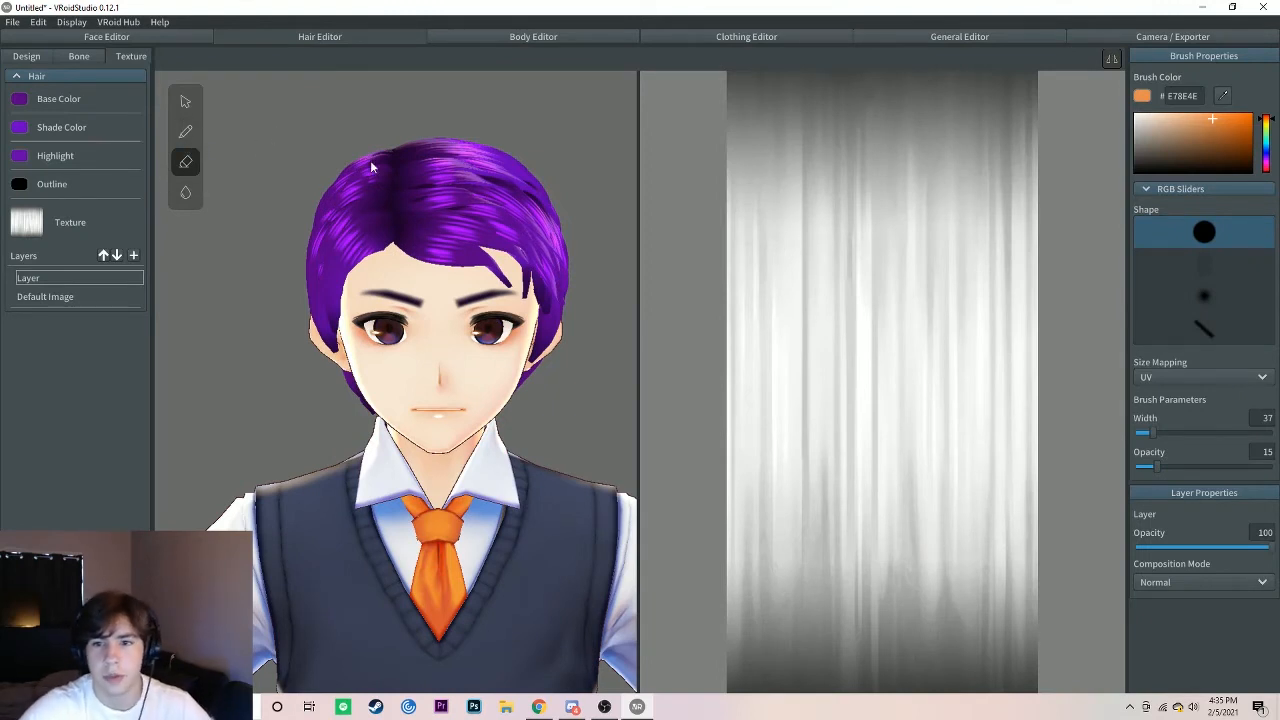
click(57, 297)
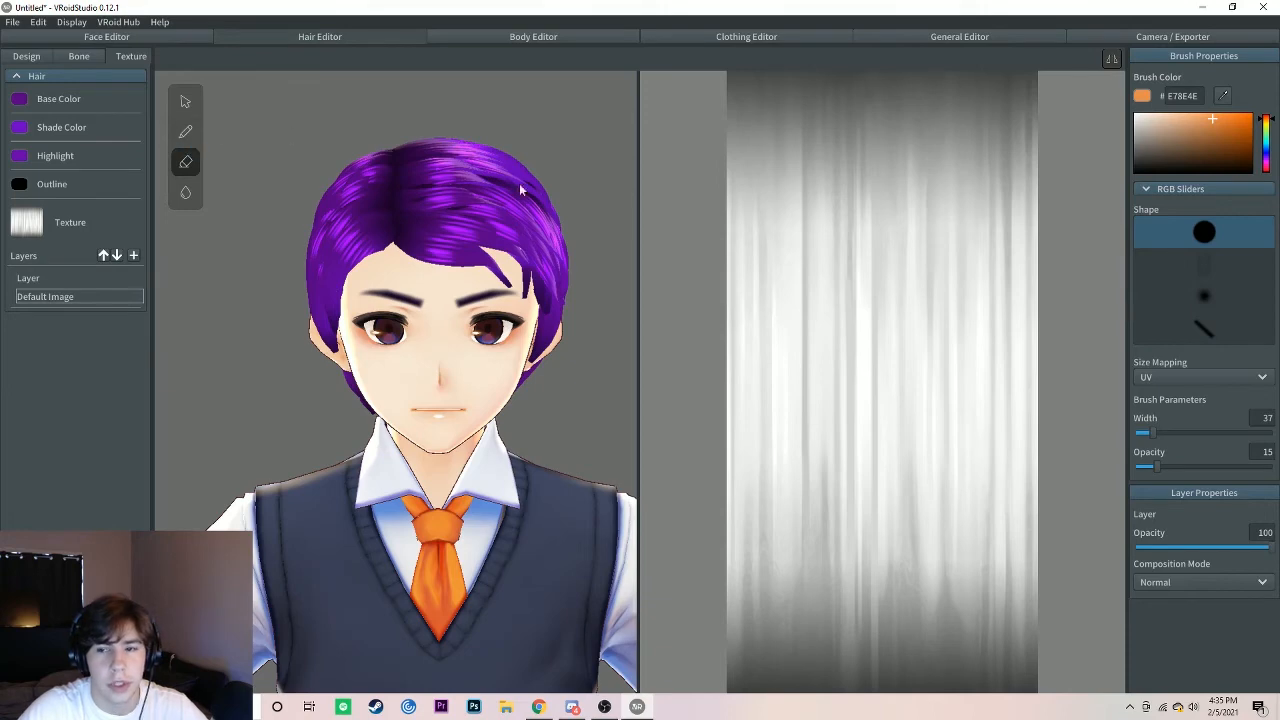
drag(1155, 435, 1268, 433)
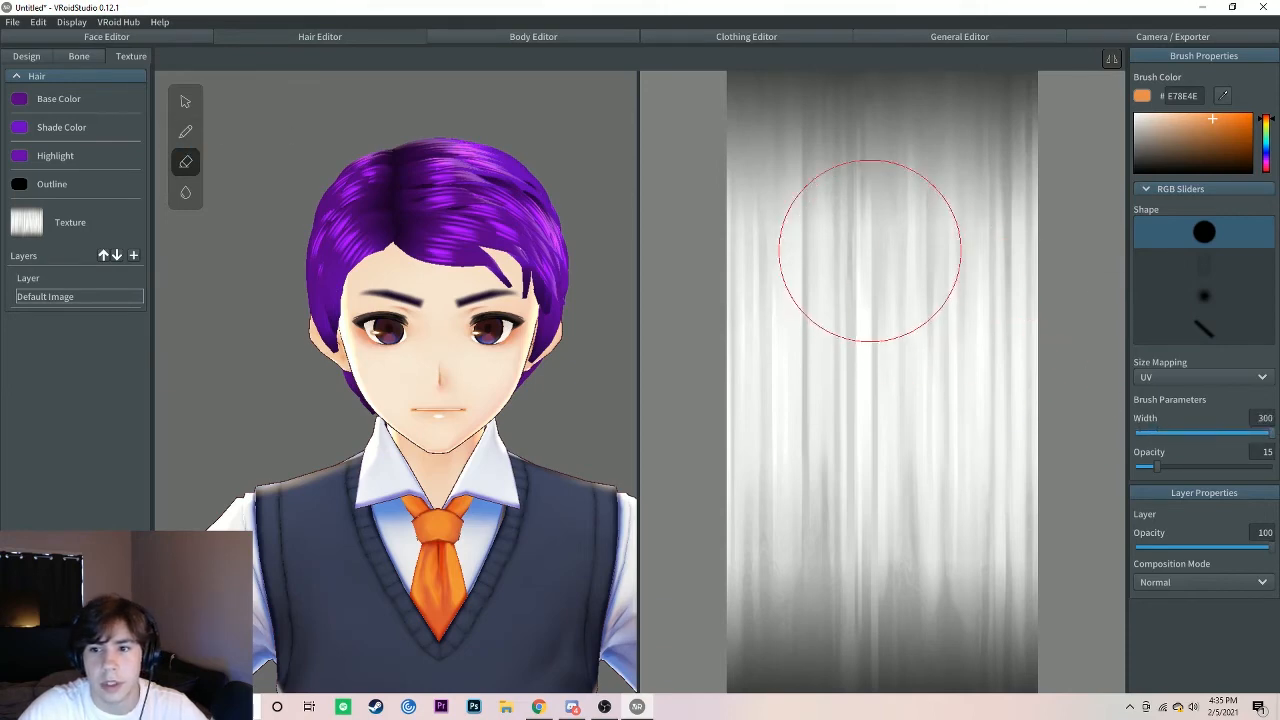
Step: Try erasing the upper and middle part of the hair texture's Default Image, and undo the erasing
mouse_move(851, 243)
mouse_down()
mouse_move(722, 288)
mouse_move(830, 50)
mouse_move(771, 140)
mouse_move(1028, 385)
mouse_move(880, 700)
mouse_move(877, 677)
mouse_move(766, 577)
mouse_move(791, 365)
mouse_up()
key(ctrl+z)
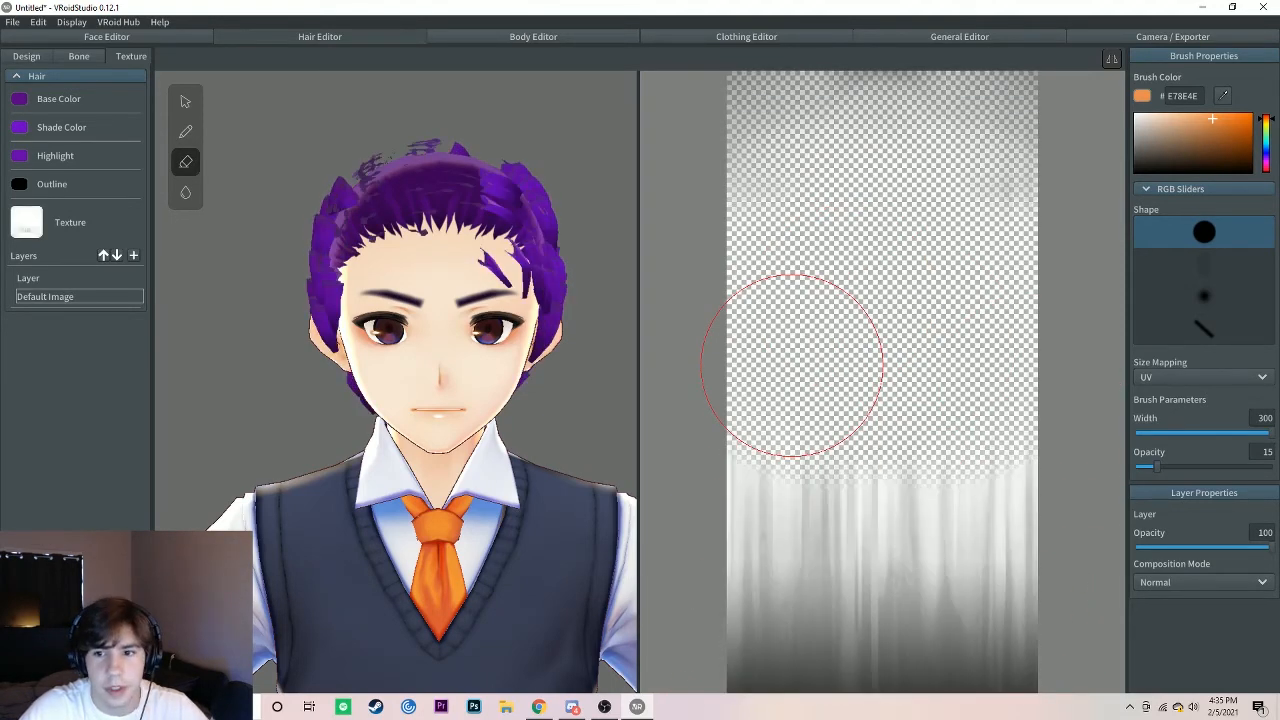
key(ctrl+z)
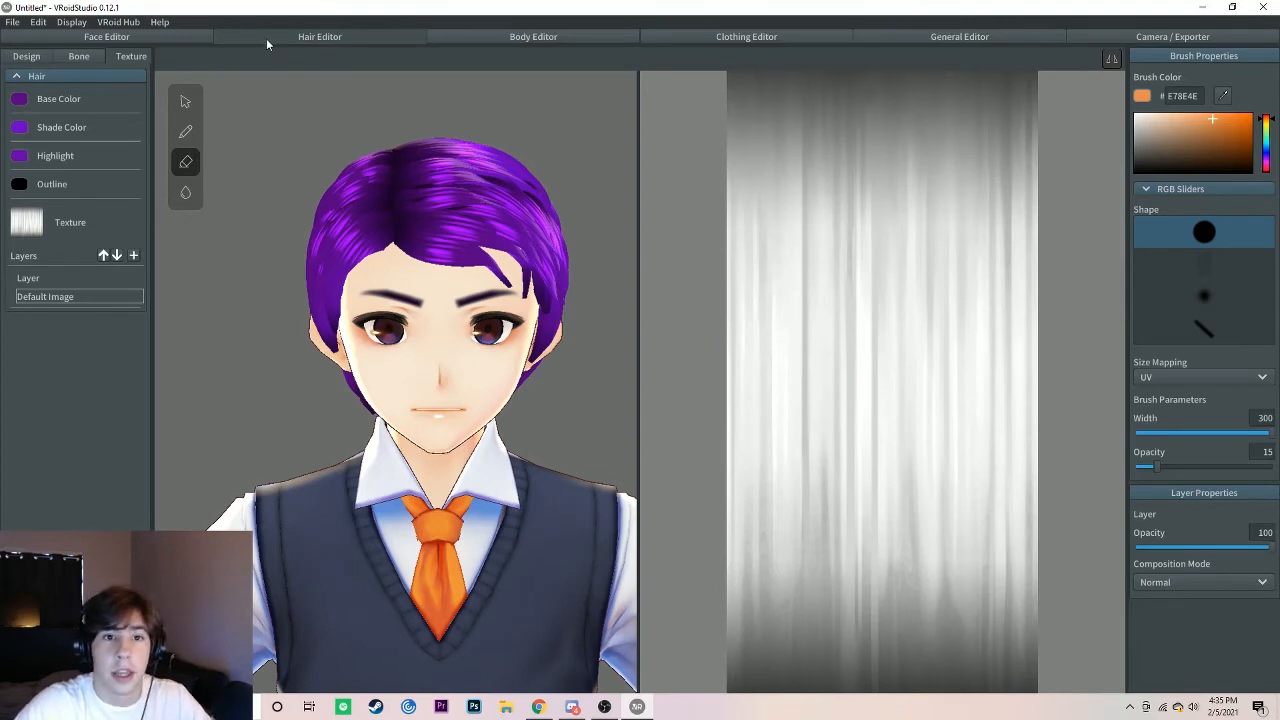
Step: Open the body texture's Default Image layer in the Body Editor, with the character's arms in view
click(532, 36)
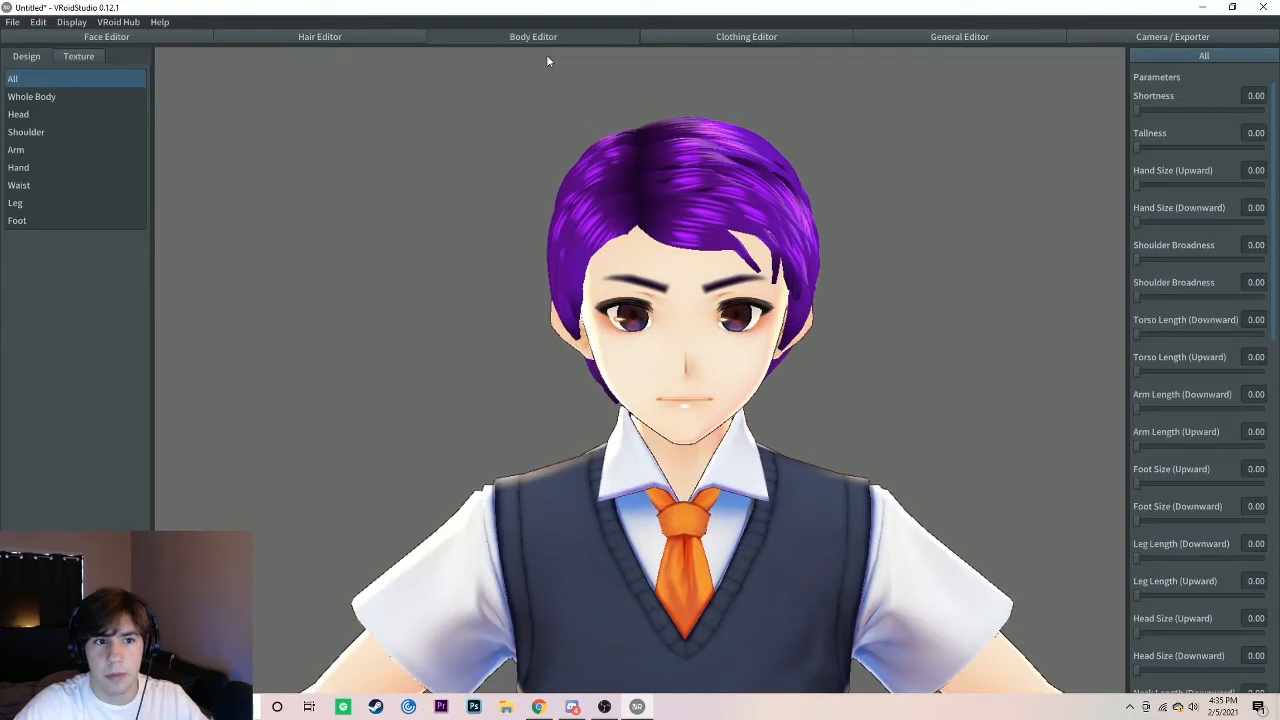
click(66, 57)
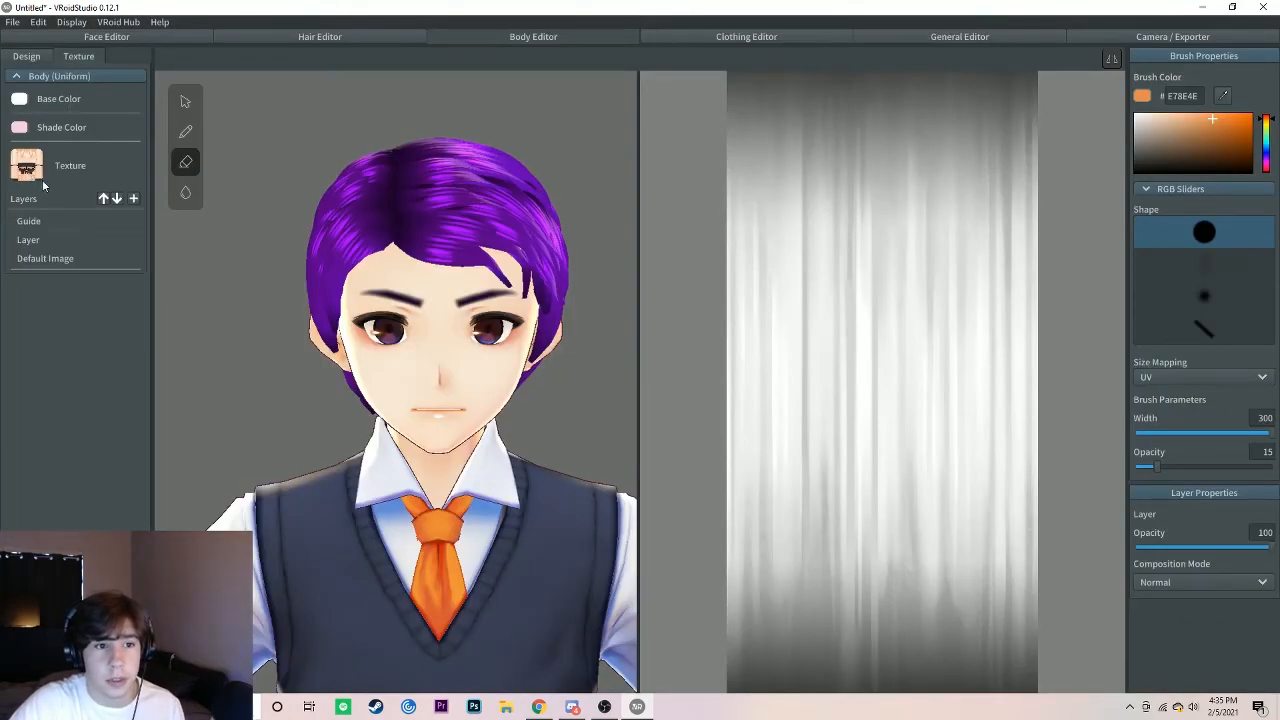
click(46, 260)
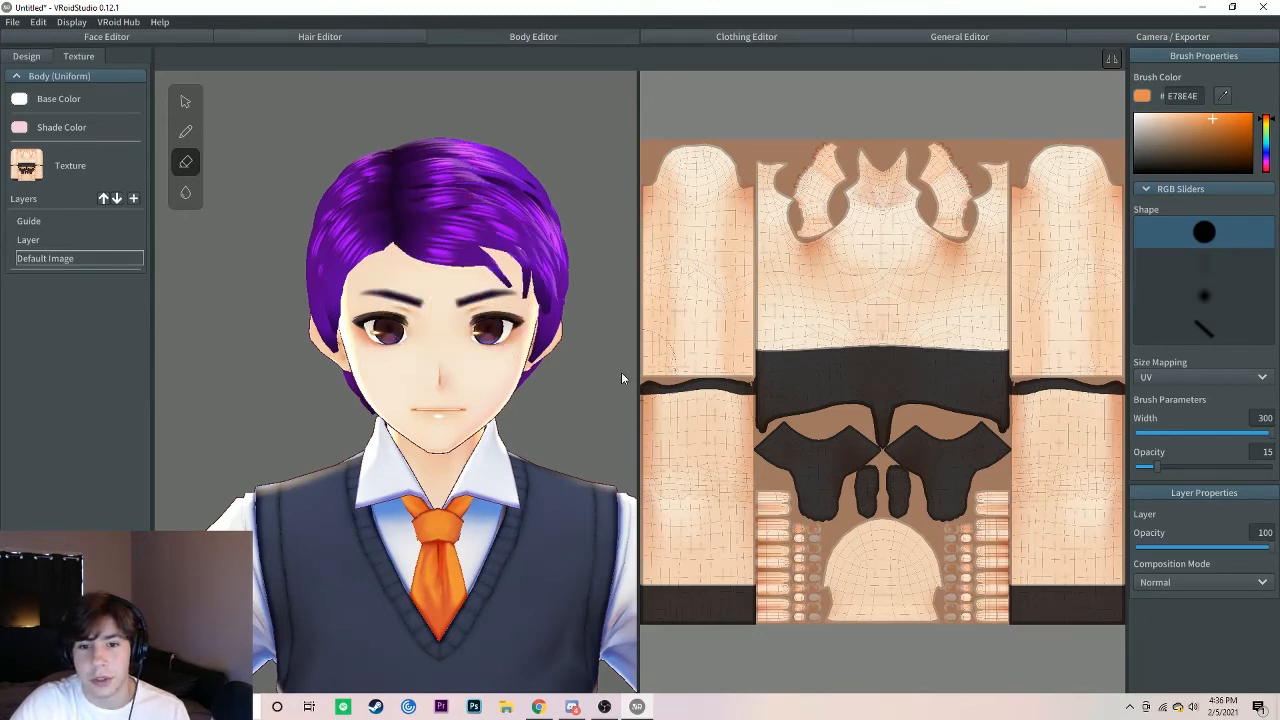
scroll(440, 460, down, 5)
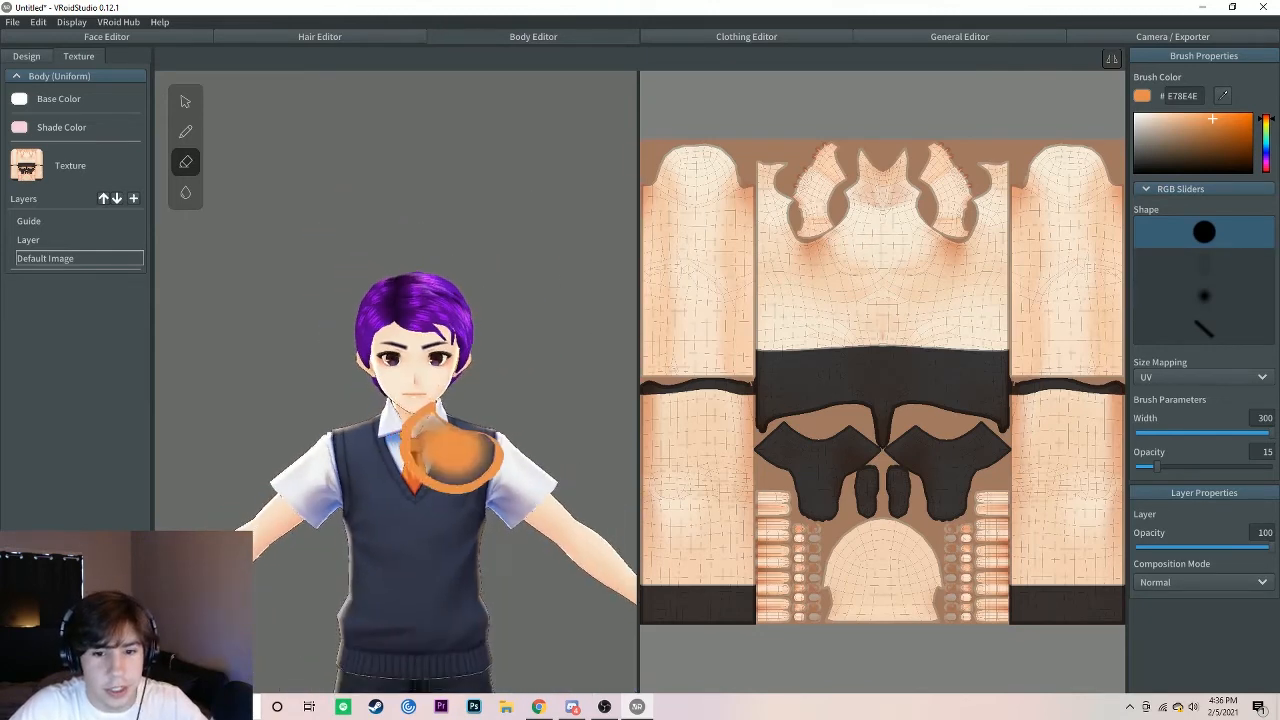
scroll(450, 450, down, 5)
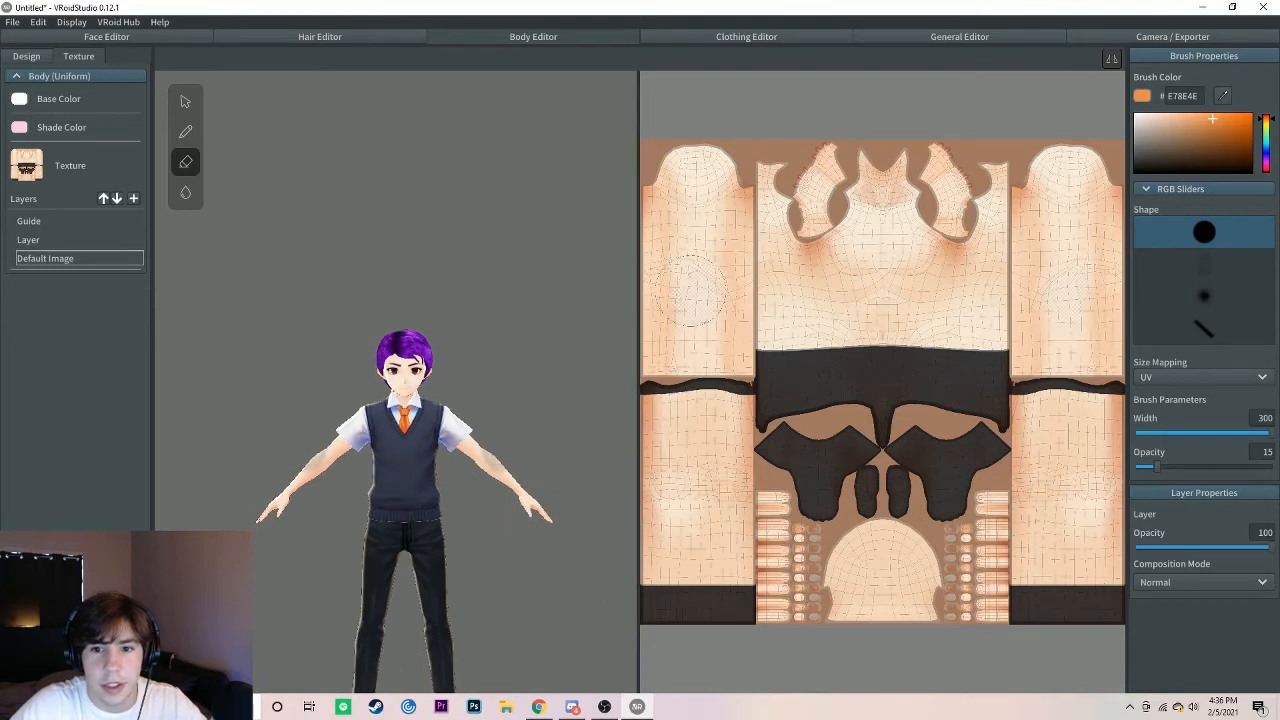
Step: Try erasing the arm areas of the body texture's Default Image, and undo the erasing
mouse_move(690, 285)
mouse_down()
mouse_move(708, 170)
mouse_move(680, 150)
mouse_up()
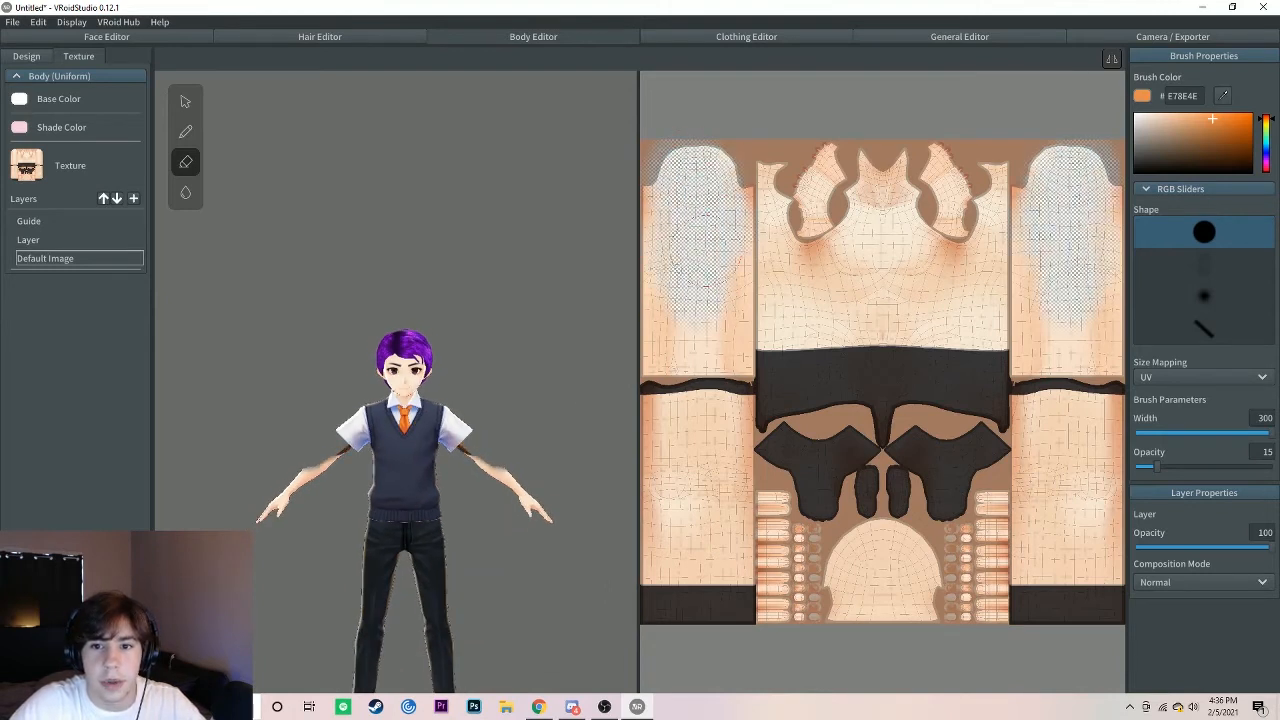
mouse_move(694, 270)
mouse_down()
mouse_move(688, 318)
mouse_move(732, 376)
mouse_move(684, 358)
mouse_up()
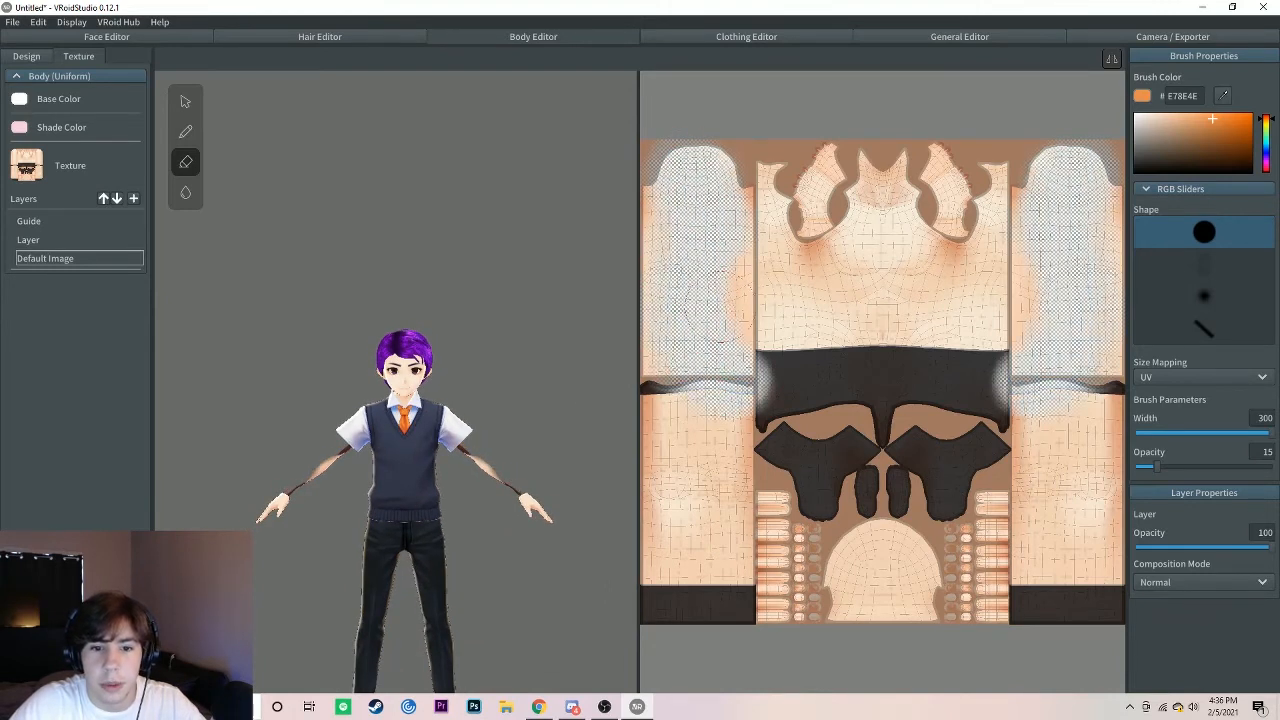
mouse_move(720, 309)
mouse_down()
mouse_move(722, 268)
mouse_move(756, 262)
mouse_move(690, 105)
mouse_up()
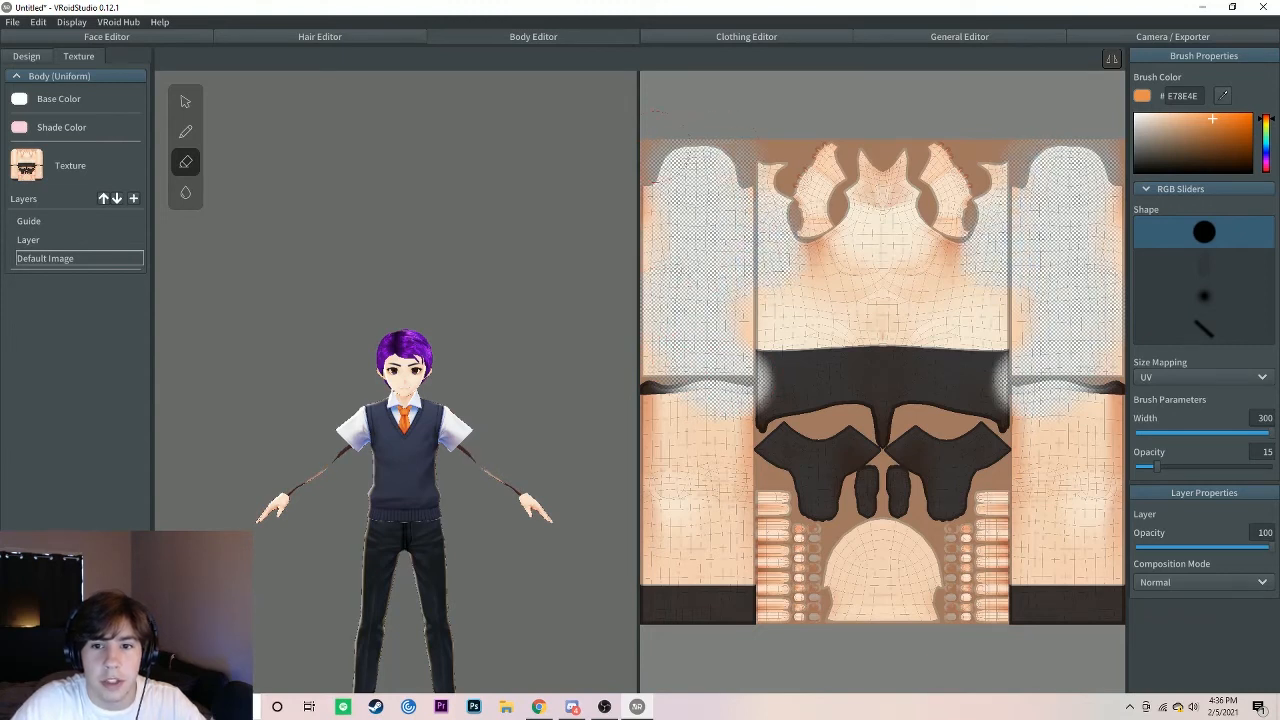
mouse_move(652, 330)
mouse_down()
mouse_move(668, 362)
mouse_move(742, 318)
mouse_up()
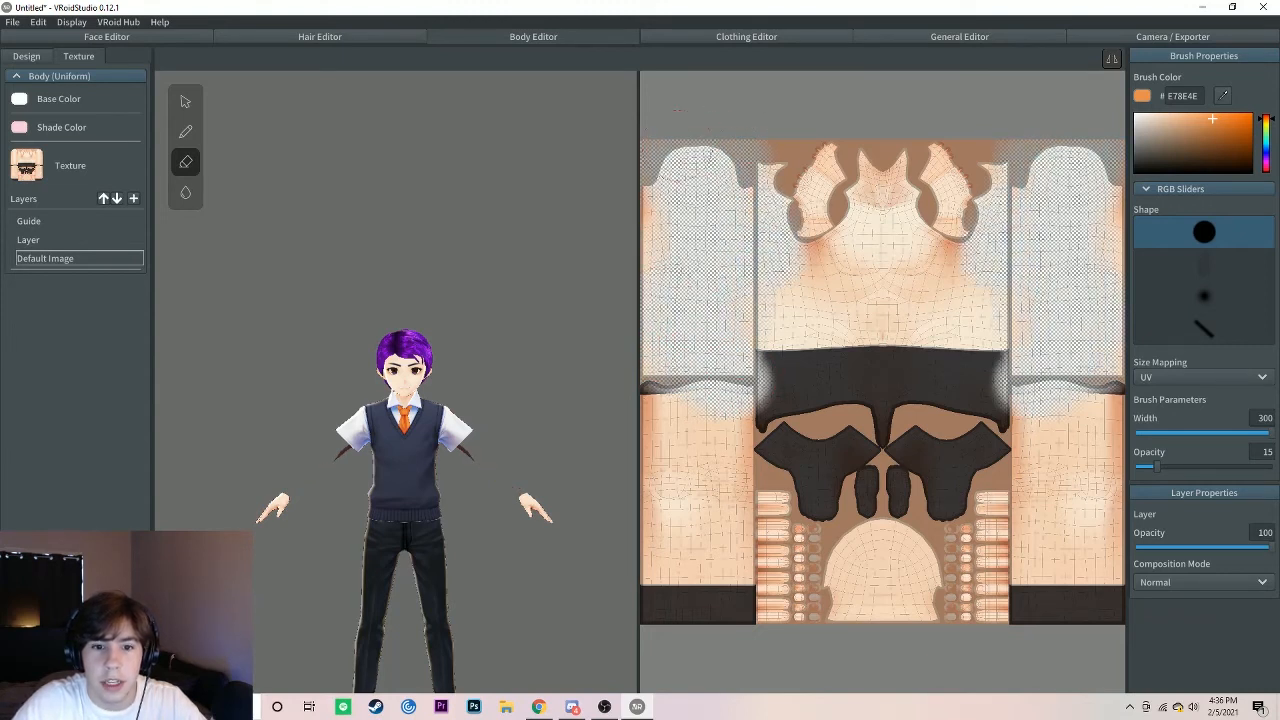
drag(678, 145, 671, 314)
key(ctrl+z)
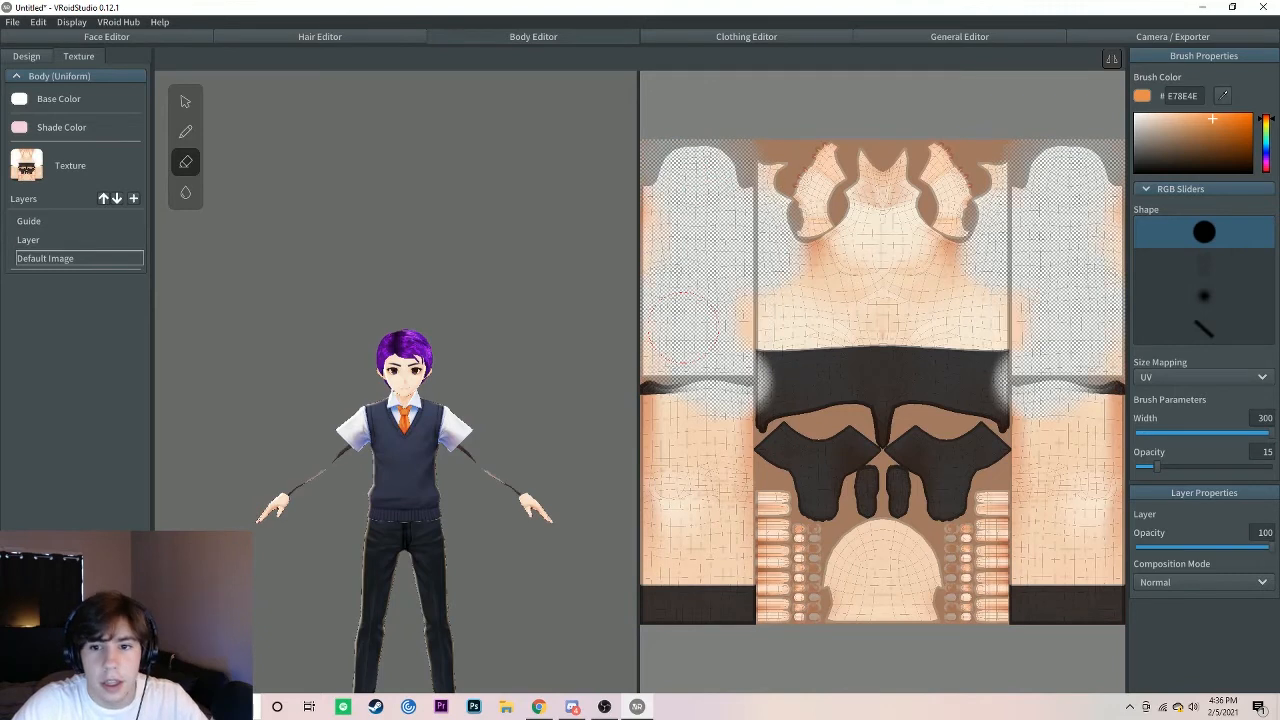
key(ctrl+z)
key(ctrl+z)
key(ctrl+z)
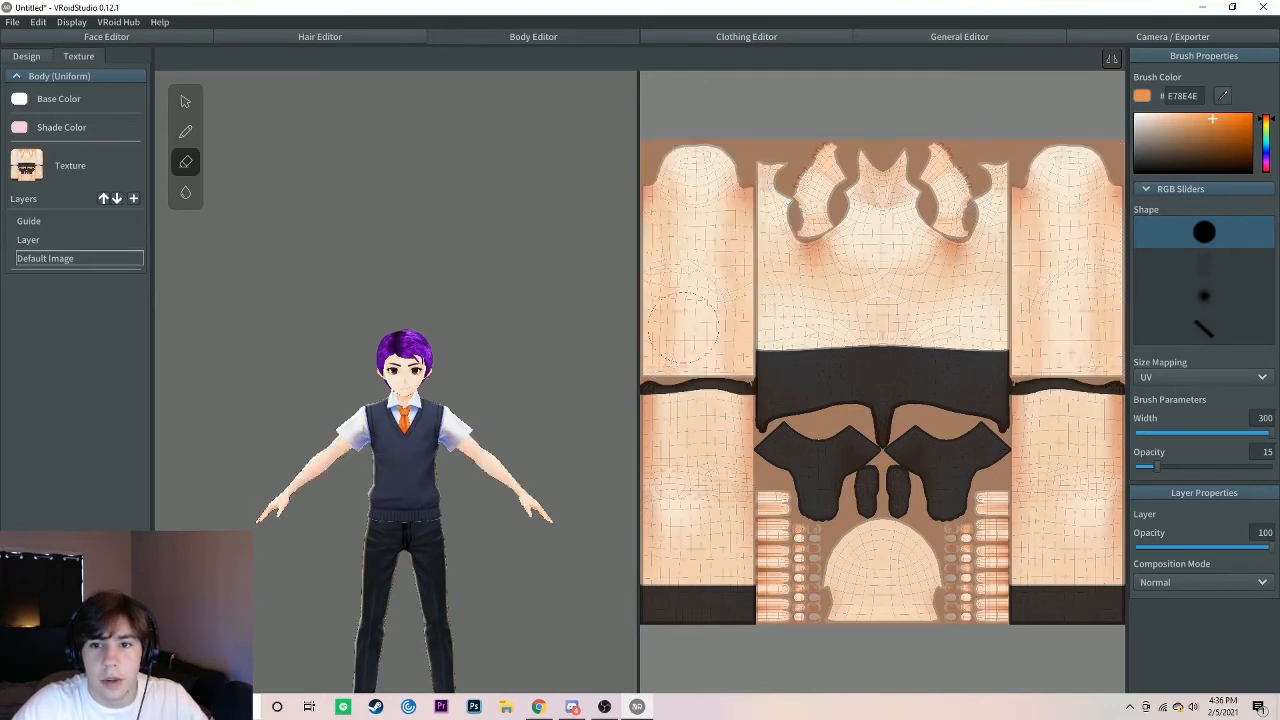
Step: Adjust the whole-body Shortness and Tallness parameters in the body design to make the character taller
click(37, 63)
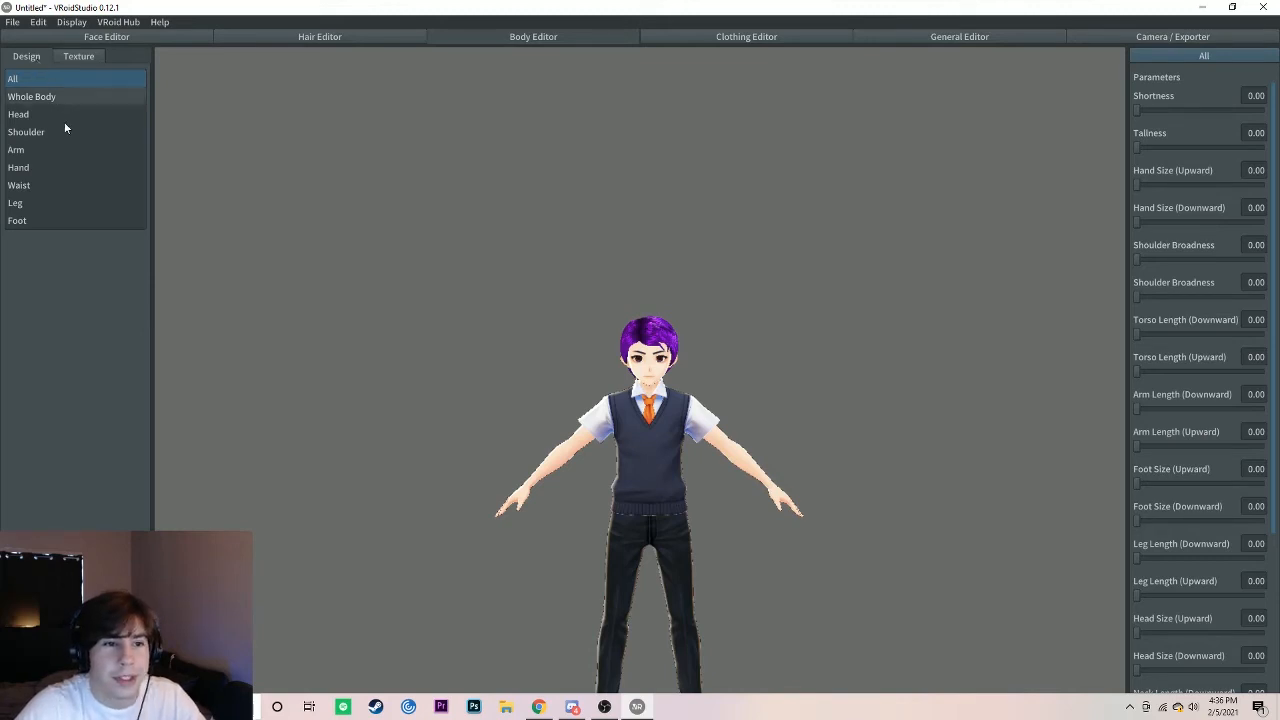
click(58, 96)
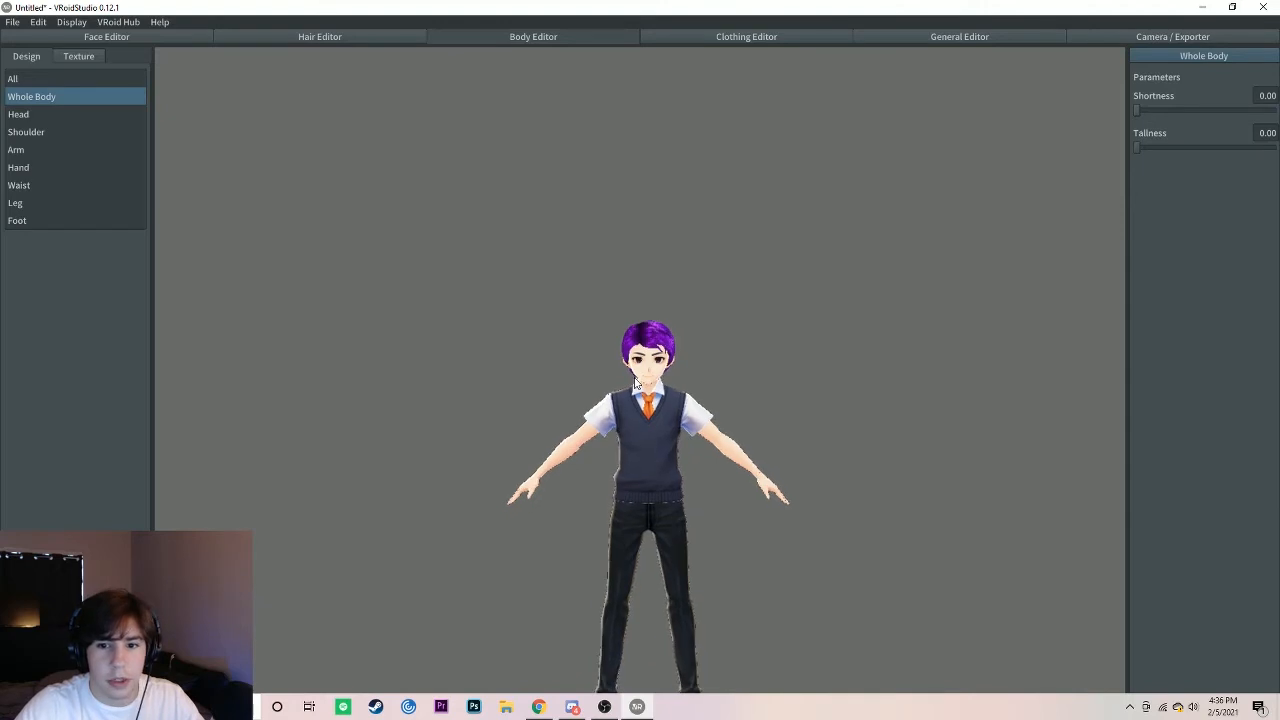
middle_drag(669, 403, 657, 342)
scroll(656, 370, up, 1)
scroll(656, 375, up, 2)
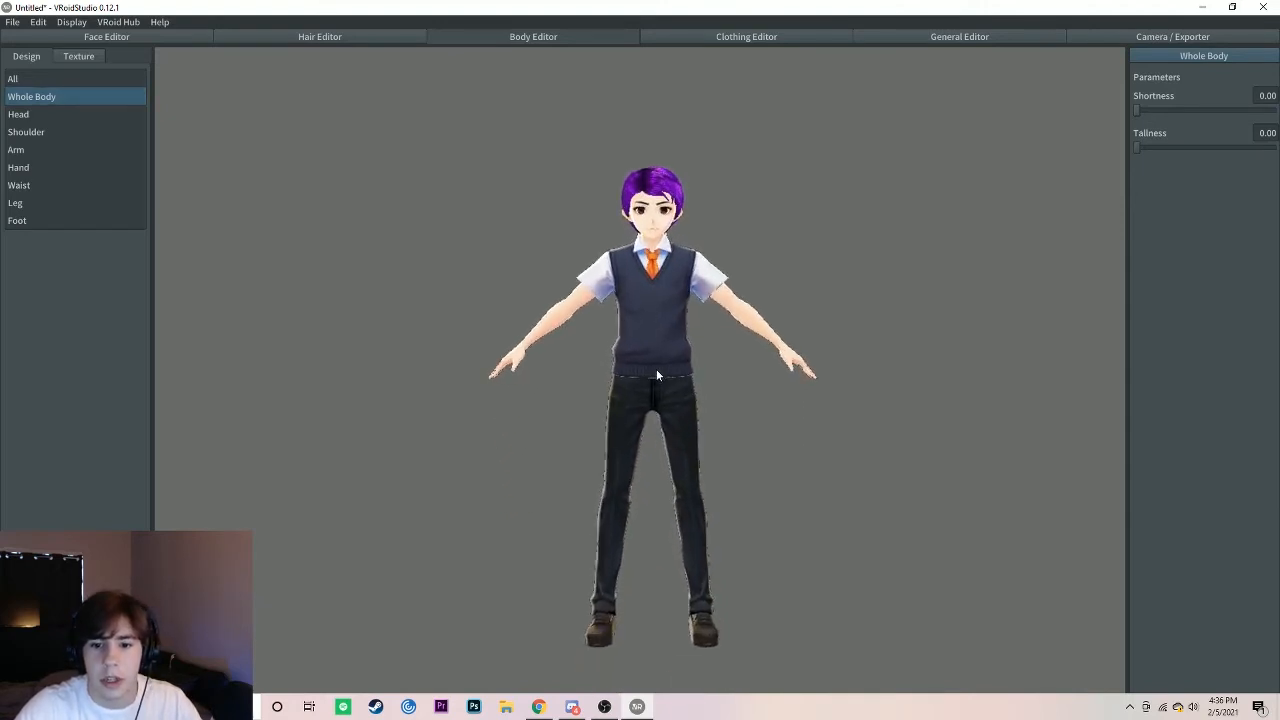
drag(1138, 112, 1278, 113)
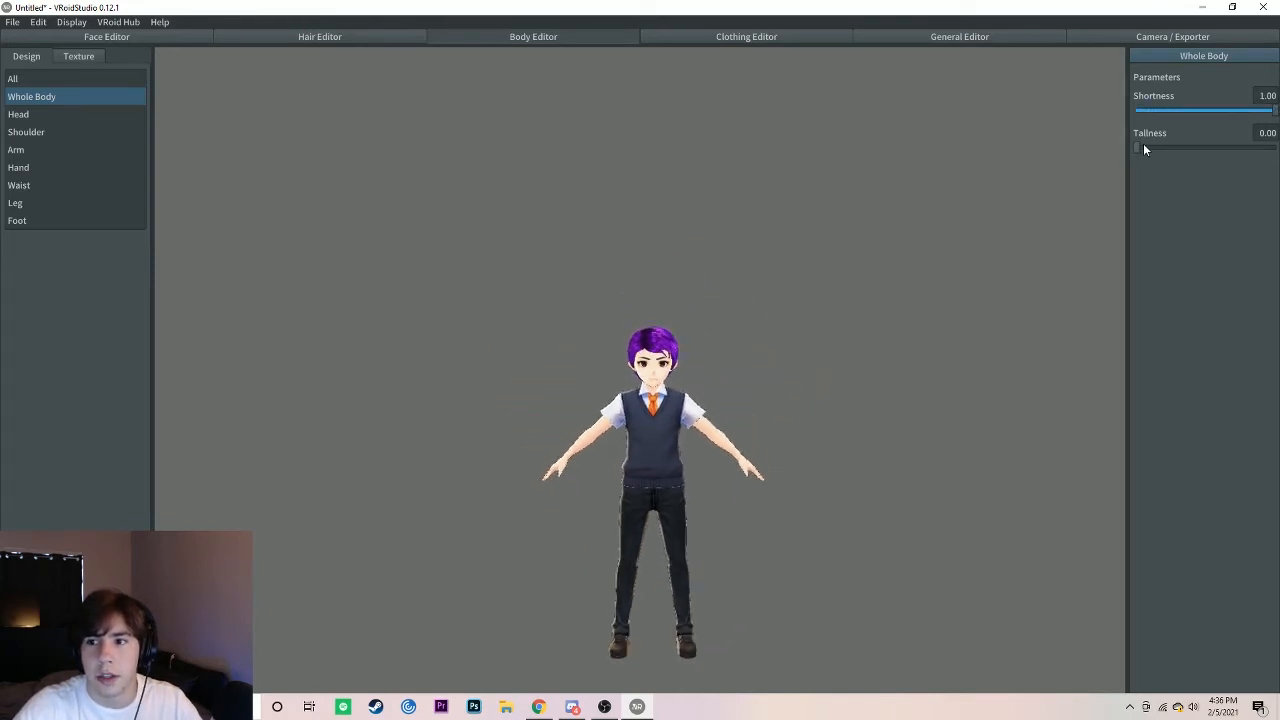
mouse_move(1145, 149)
mouse_down()
mouse_move(1273, 148)
mouse_move(1166, 147)
mouse_up()
drag(1272, 111, 1190, 149)
Step: Adjust the body proportion parameters of the head, shoulders and arms
click(20, 114)
click(14, 134)
mouse_move(1137, 111)
mouse_down()
mouse_move(1153, 113)
mouse_move(1134, 113)
mouse_up()
drag(1189, 149, 1152, 157)
click(18, 150)
drag(1137, 111, 1173, 109)
Step: Look through the hand, waist and leg proportion parameters of the body design
click(20, 168)
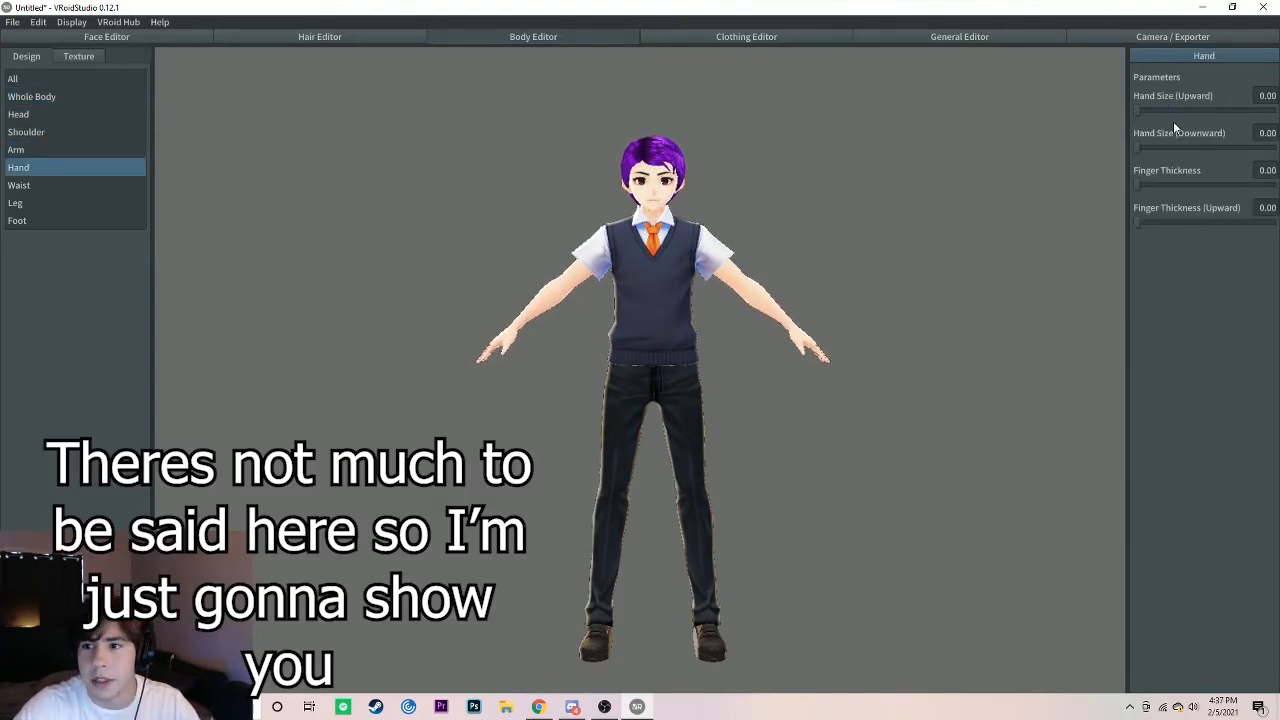
right_drag(712, 274, 692, 297)
click(20, 186)
drag(1137, 148, 1111, 117)
click(18, 203)
Step: Try Foot Size (Upward) at its maximum, view the feet from an angle, and return the value to 0
click(18, 220)
right_drag(640, 400, 760, 400)
drag(1137, 111, 1276, 111)
right_drag(800, 400, 740, 407)
drag(1275, 111, 1134, 111)
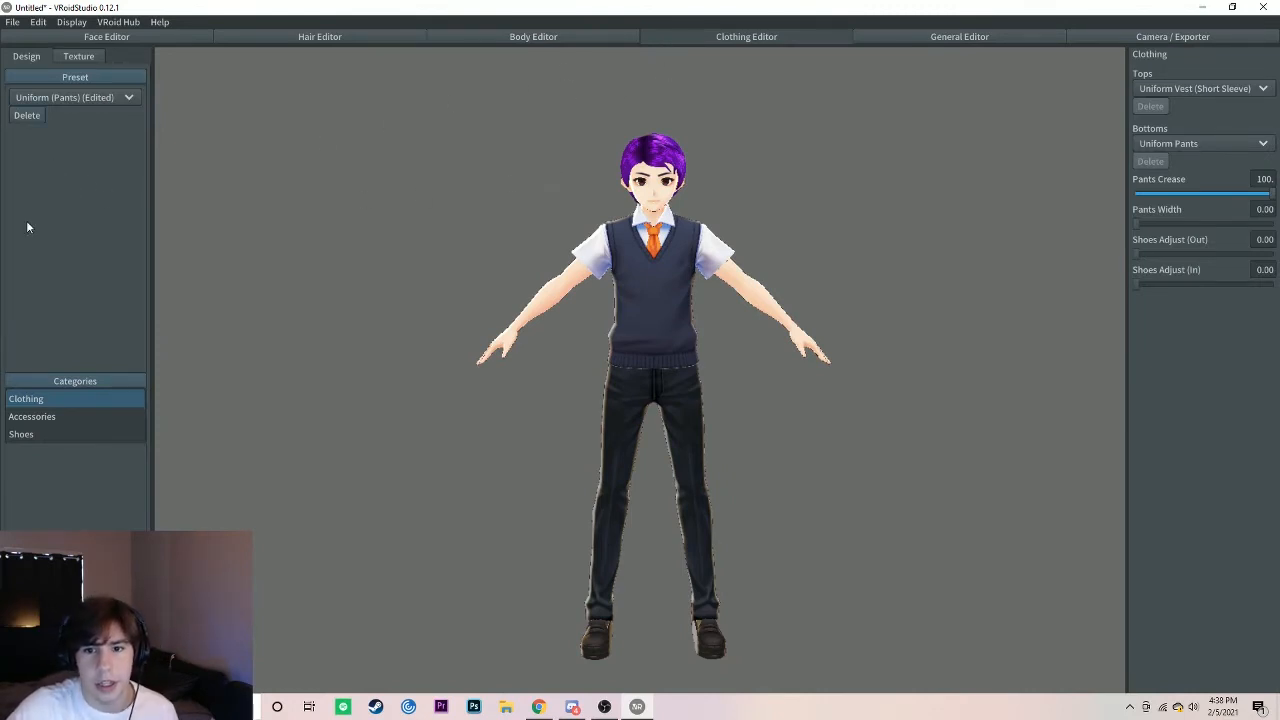
Step: Replace the uniform with the Base Model clothing preset, try out other garments, and set Tops to None
click(89, 97)
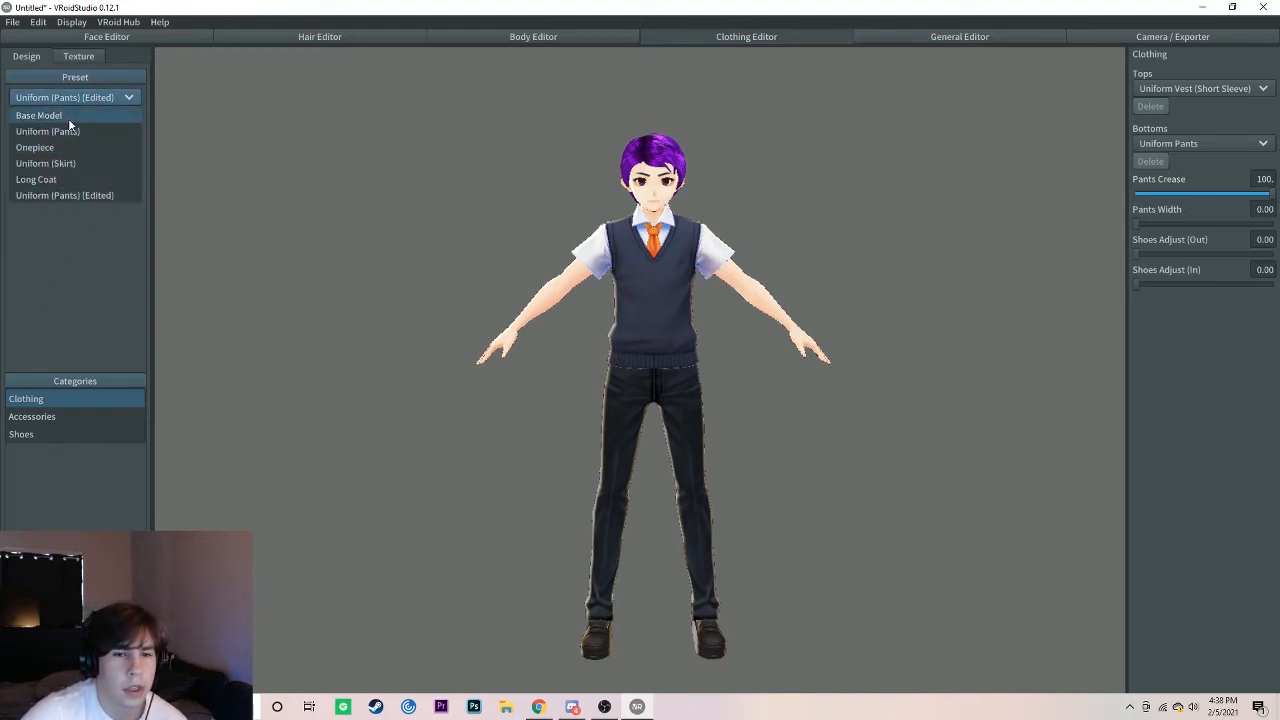
click(68, 118)
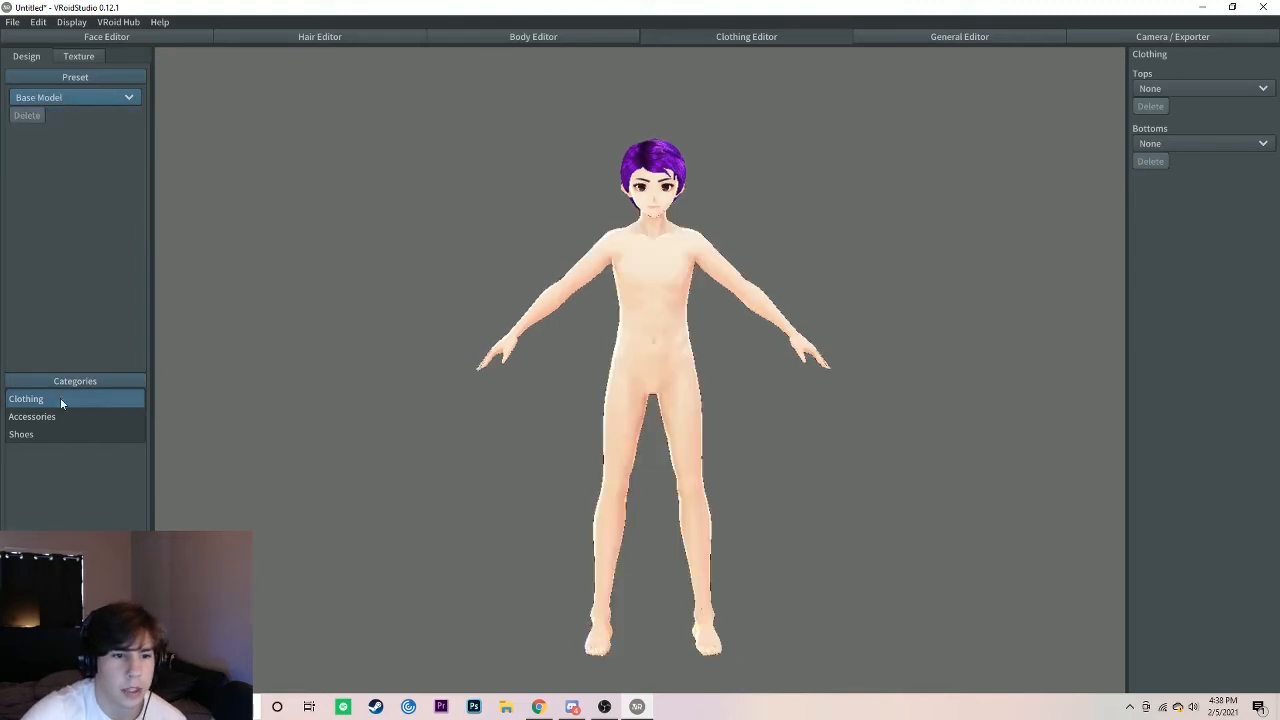
click(1226, 88)
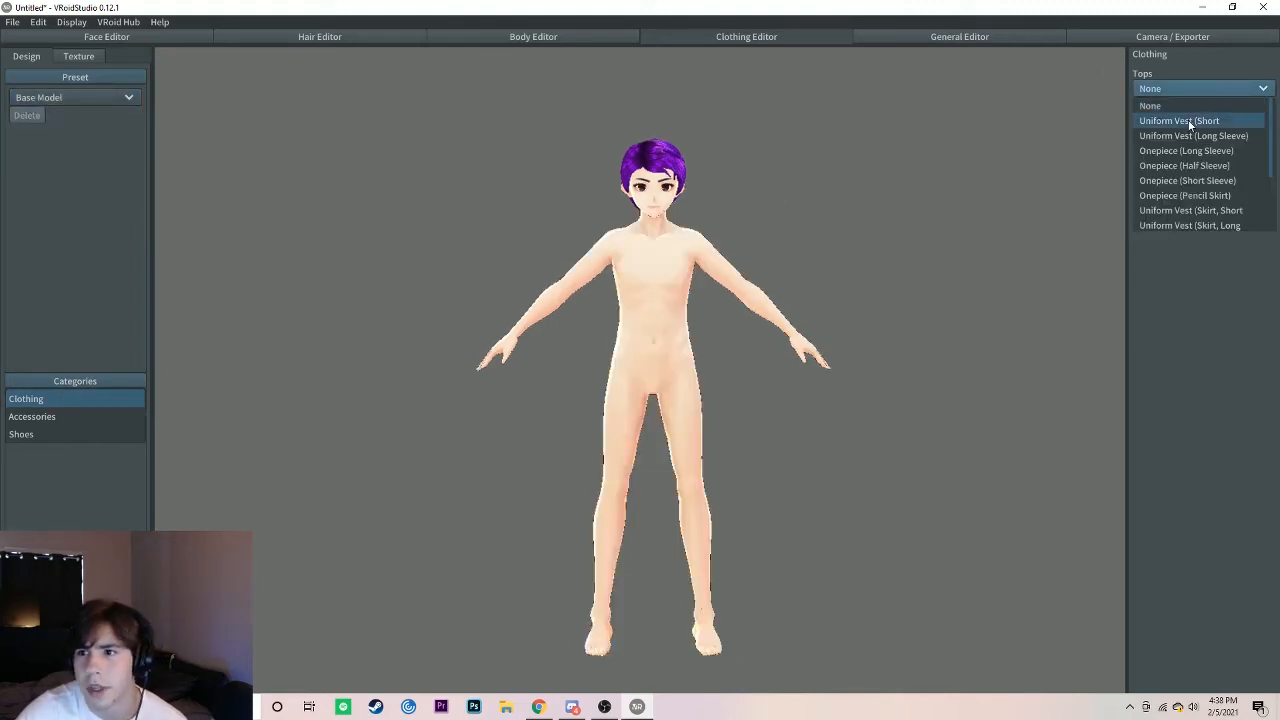
click(1190, 195)
drag(1271, 139, 1136, 139)
drag(1240, 199, 1271, 199)
drag(1137, 290, 1206, 290)
click(1204, 88)
click(1150, 106)
Step: Set the uniform pants' Pants Crease to 50.1 and raise Shoes Adjust (Out) and Shoes Adjust (In)
drag(1271, 194, 1203, 194)
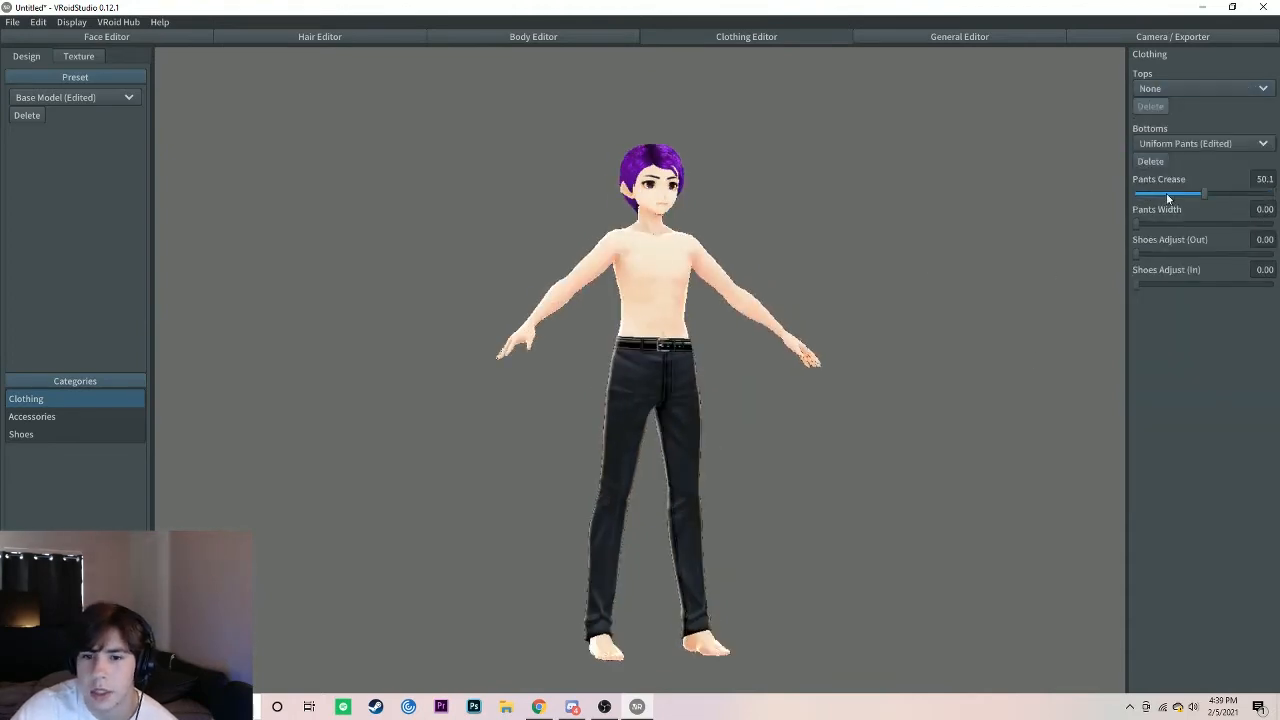
drag(1137, 254, 1203, 254)
drag(1137, 284, 1152, 284)
Step: Dress the character in white sneakers and the white hooded sweatwear
click(60, 434)
click(1204, 88)
click(1190, 122)
click(1184, 169)
right_drag(1000, 342, 856, 342)
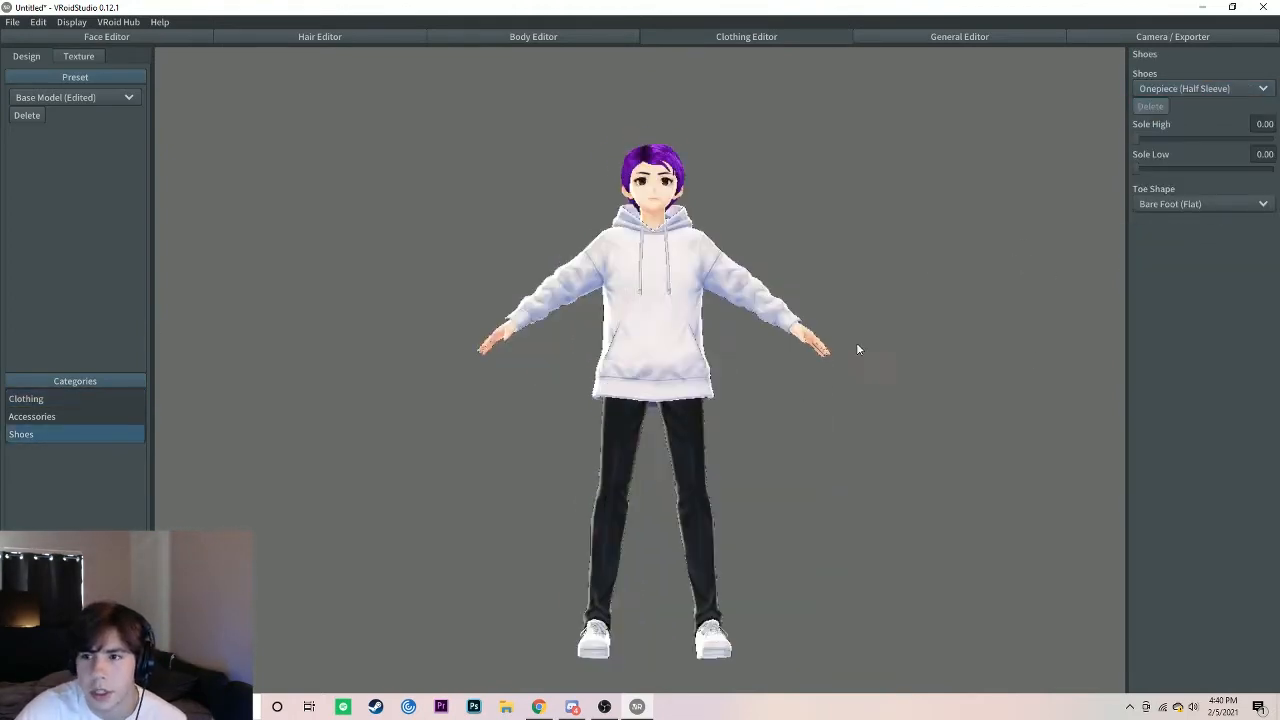
Step: Fine-tune a fit parameter of the clothing and check the outfit from several angles
click(60, 399)
scroll(699, 536, up, 2)
right_drag(699, 536, 560, 530)
drag(1206, 466, 1182, 466)
right_drag(700, 290, 828, 309)
middle_drag(828, 309, 642, 444)
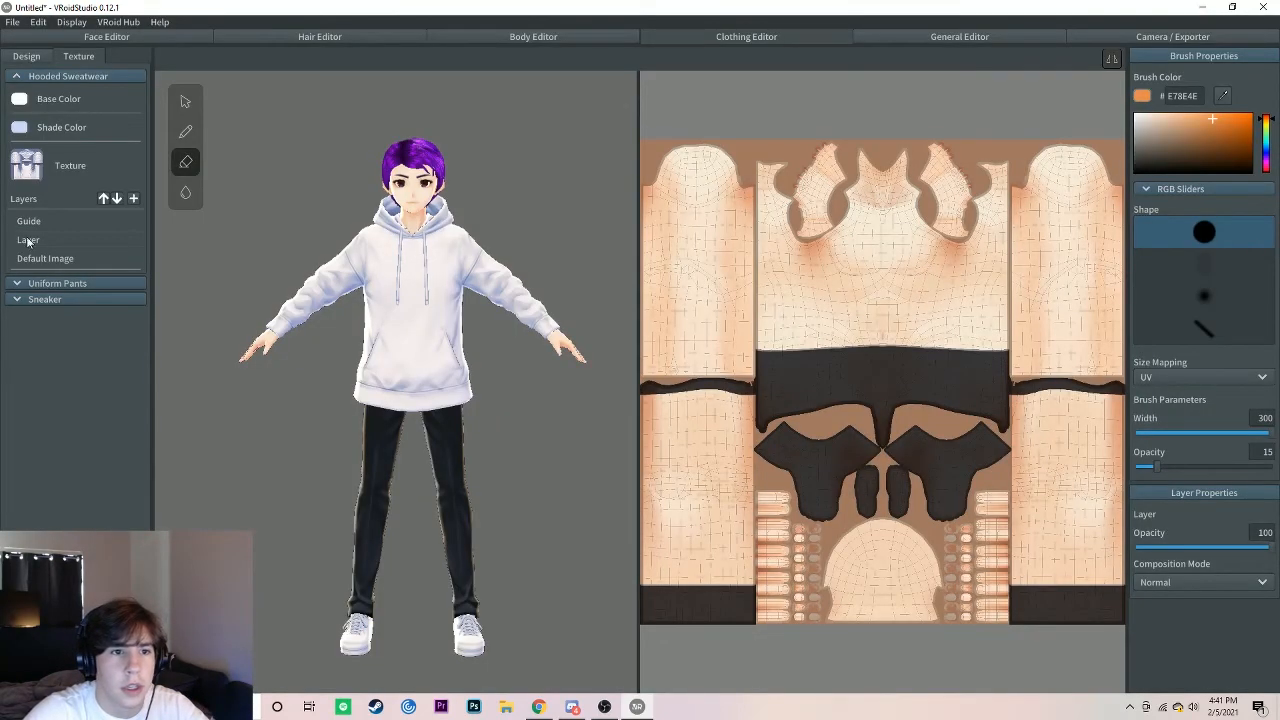
Step: Set up a soft pen brush with colour 00D6FF and opacity 23 on the hooded sweatwear's Layer, with layer opacity 51
click(44, 258)
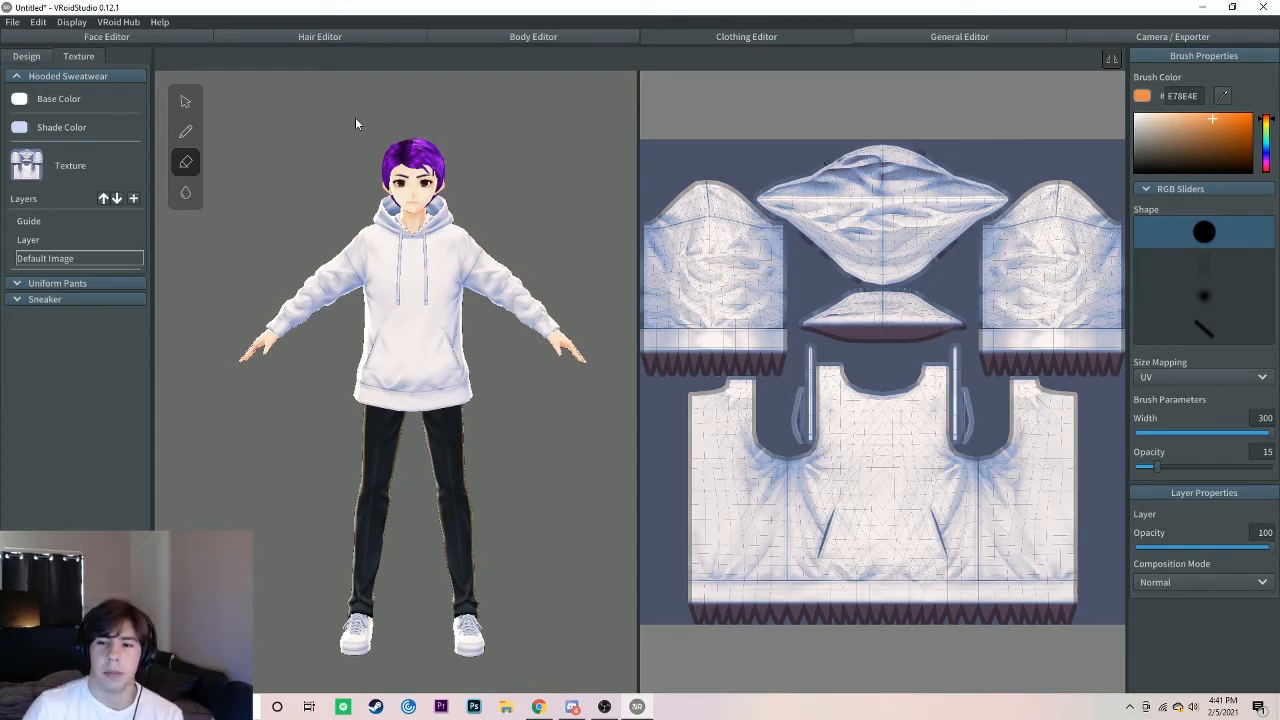
click(35, 239)
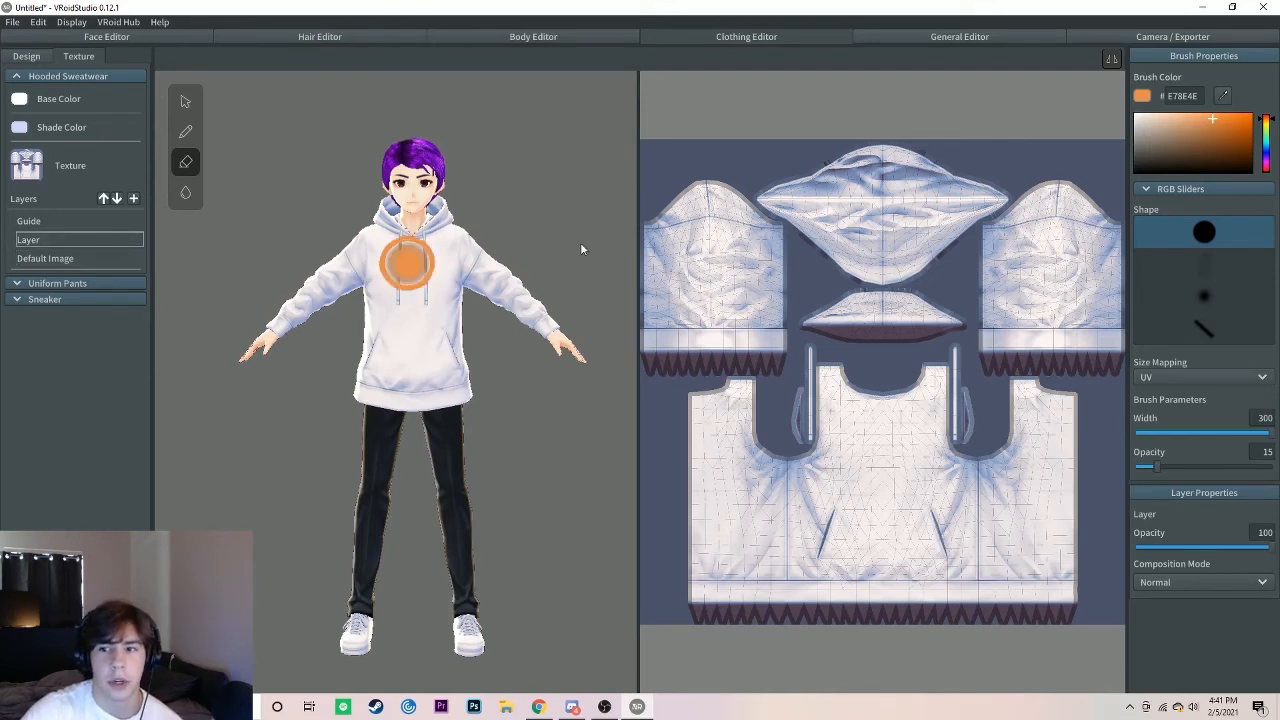
click(1201, 298)
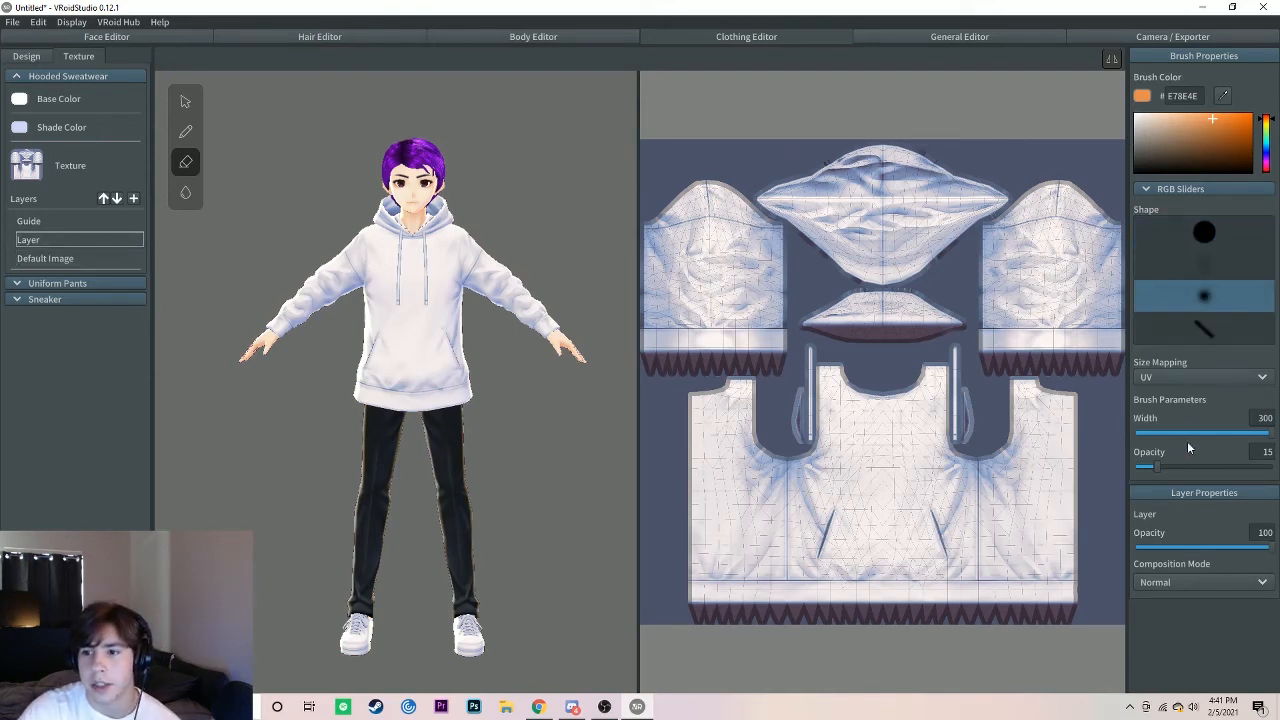
click(185, 134)
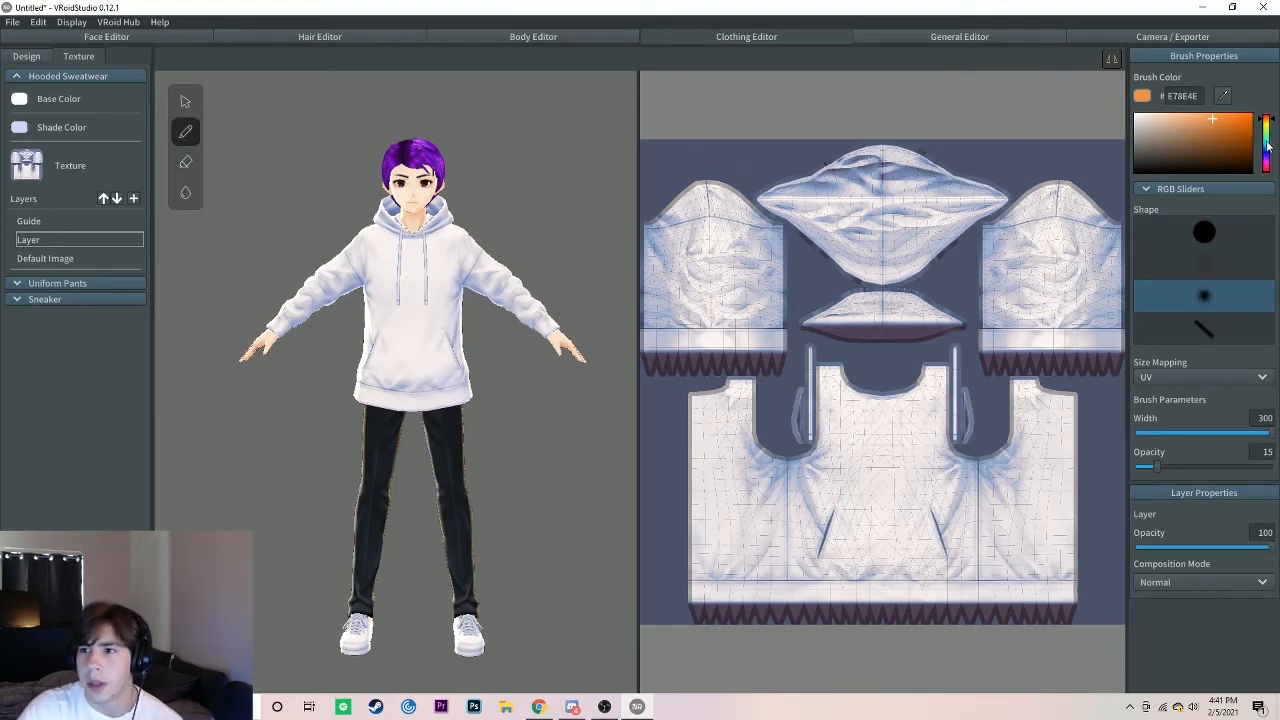
mouse_move(1267, 145)
mouse_down()
mouse_move(1271, 157)
mouse_move(1270, 146)
mouse_up()
click(1213, 126)
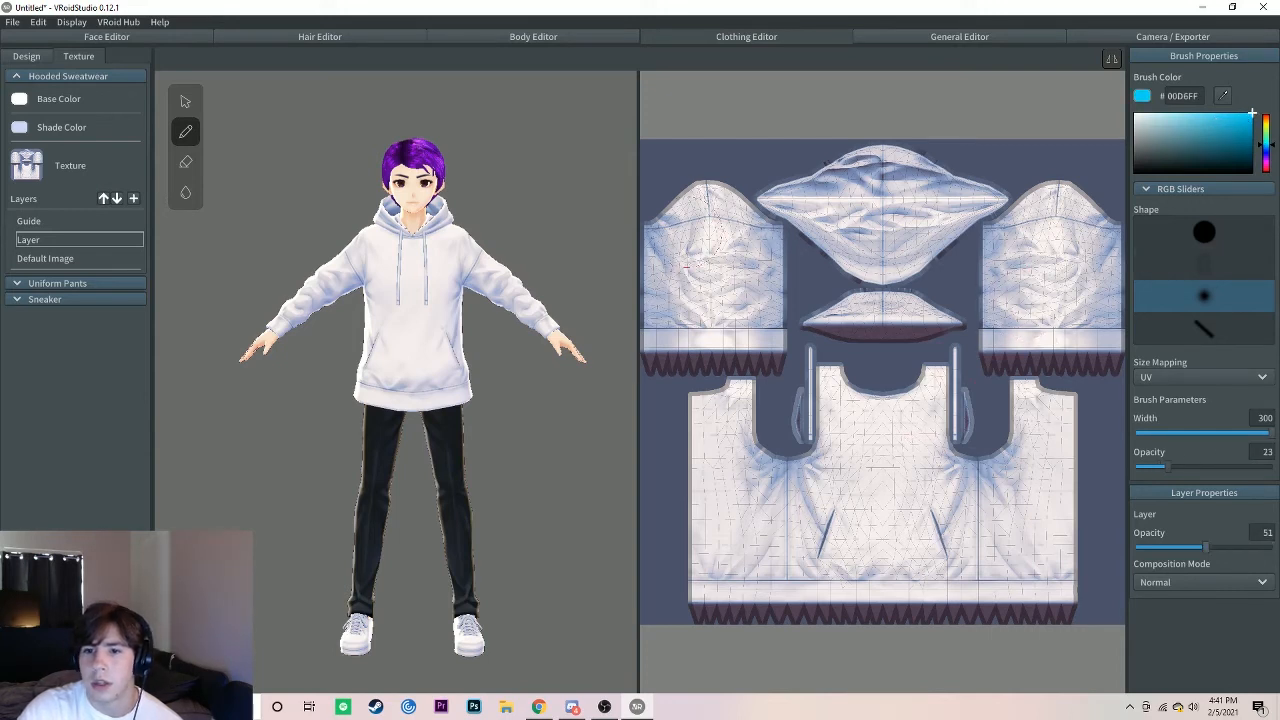
Step: Paint the hoodie texture's sleeves and hood light blue
mouse_move(708, 266)
mouse_down()
mouse_move(742, 310)
mouse_move(858, 318)
mouse_move(826, 221)
mouse_move(716, 214)
mouse_move(710, 196)
mouse_up()
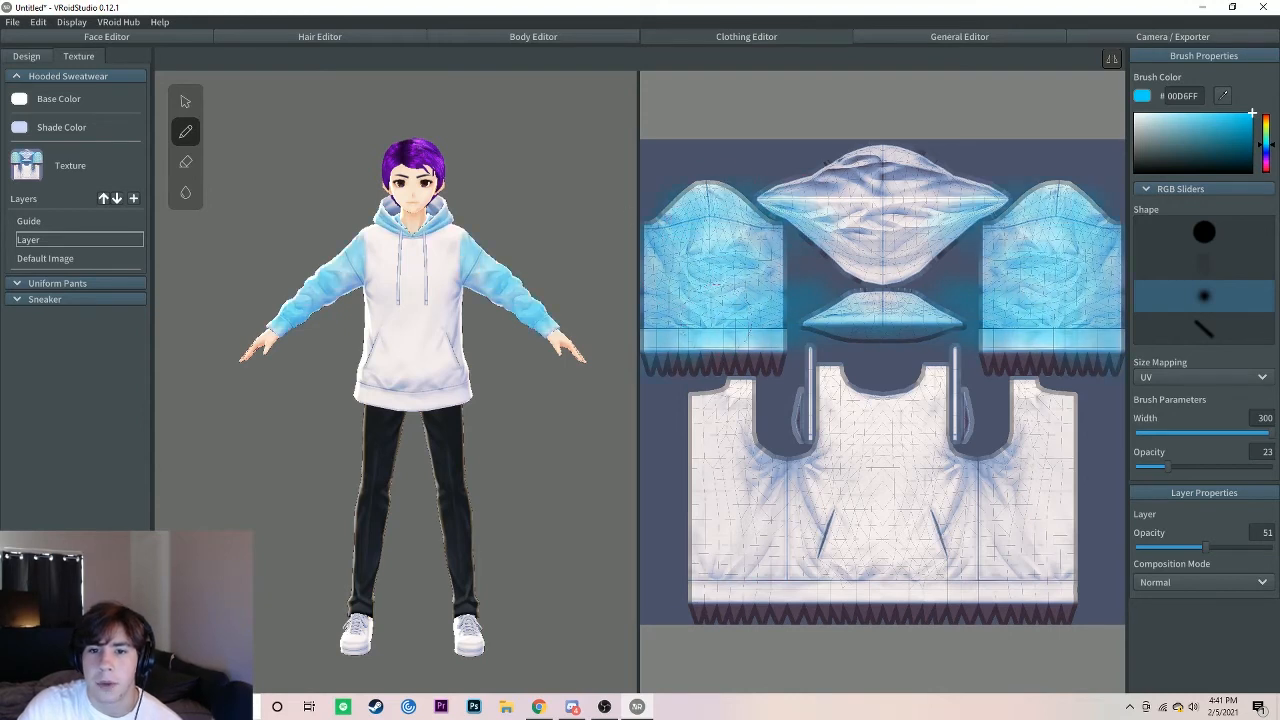
drag(842, 202, 922, 130)
drag(890, 205, 880, 285)
Step: Paint the sides, back and lower hem of the hoodie texture's body light blue
mouse_move(818, 405)
mouse_down()
mouse_move(816, 508)
mouse_move(838, 425)
mouse_move(832, 400)
mouse_move(812, 585)
mouse_up()
mouse_move(803, 539)
mouse_down()
mouse_move(768, 520)
mouse_move(738, 535)
mouse_move(710, 500)
mouse_move(738, 400)
mouse_up()
drag(740, 350, 704, 452)
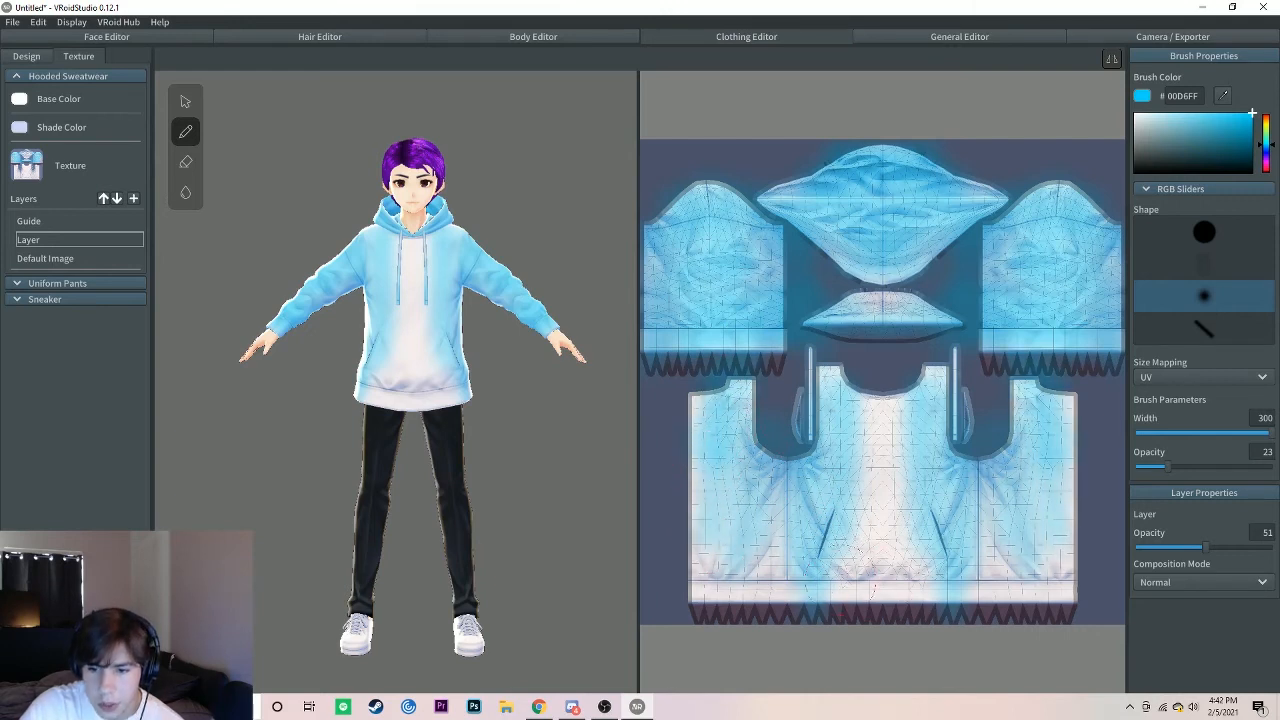
mouse_move(785, 545)
mouse_down()
mouse_move(779, 570)
mouse_move(712, 555)
mouse_move(698, 595)
mouse_up()
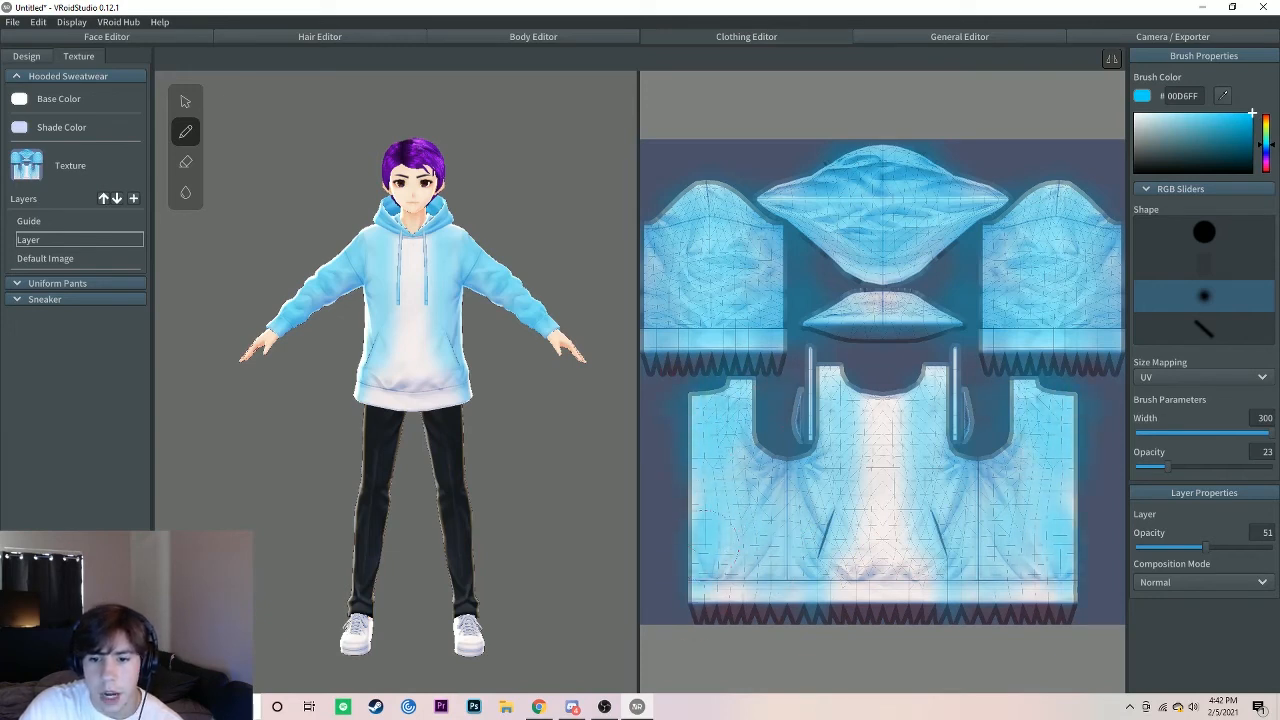
drag(705, 612, 774, 628)
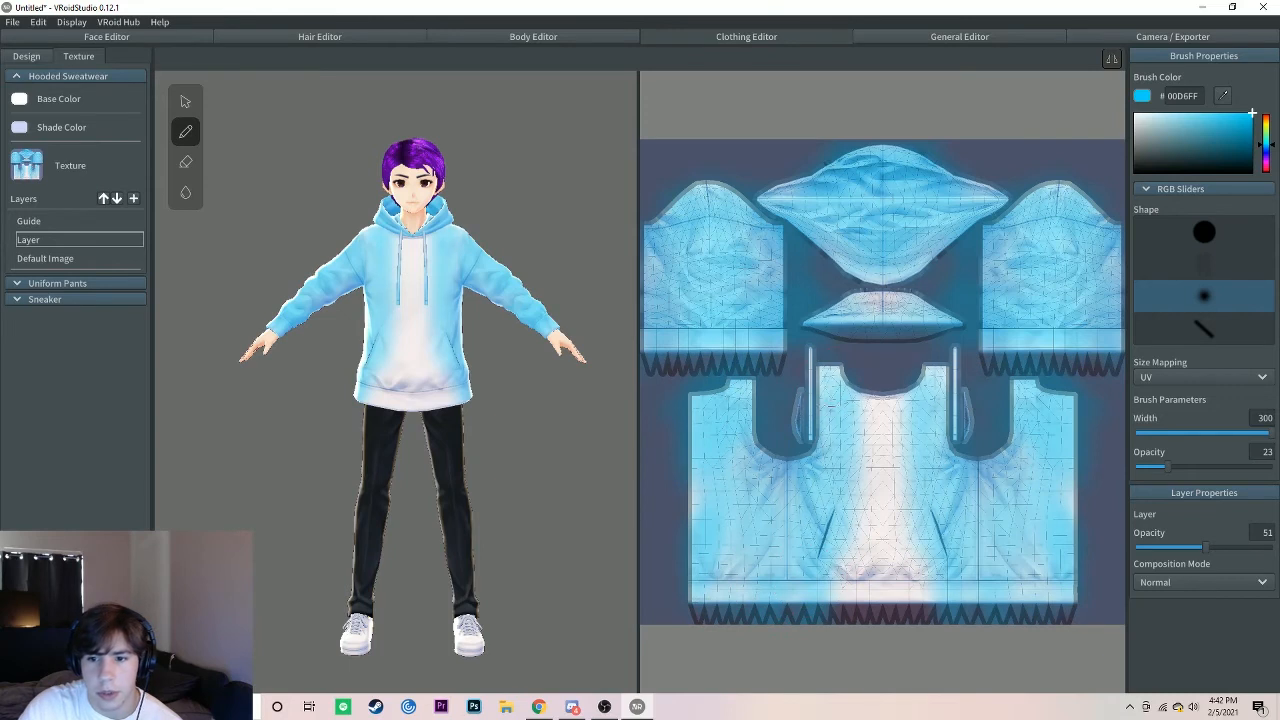
Step: Fill in the remaining white strip down the middle of the hoodie's front with light blue, checking the coverage on the model
mouse_move(840, 390)
mouse_down()
mouse_move(862, 570)
mouse_move(844, 567)
mouse_up()
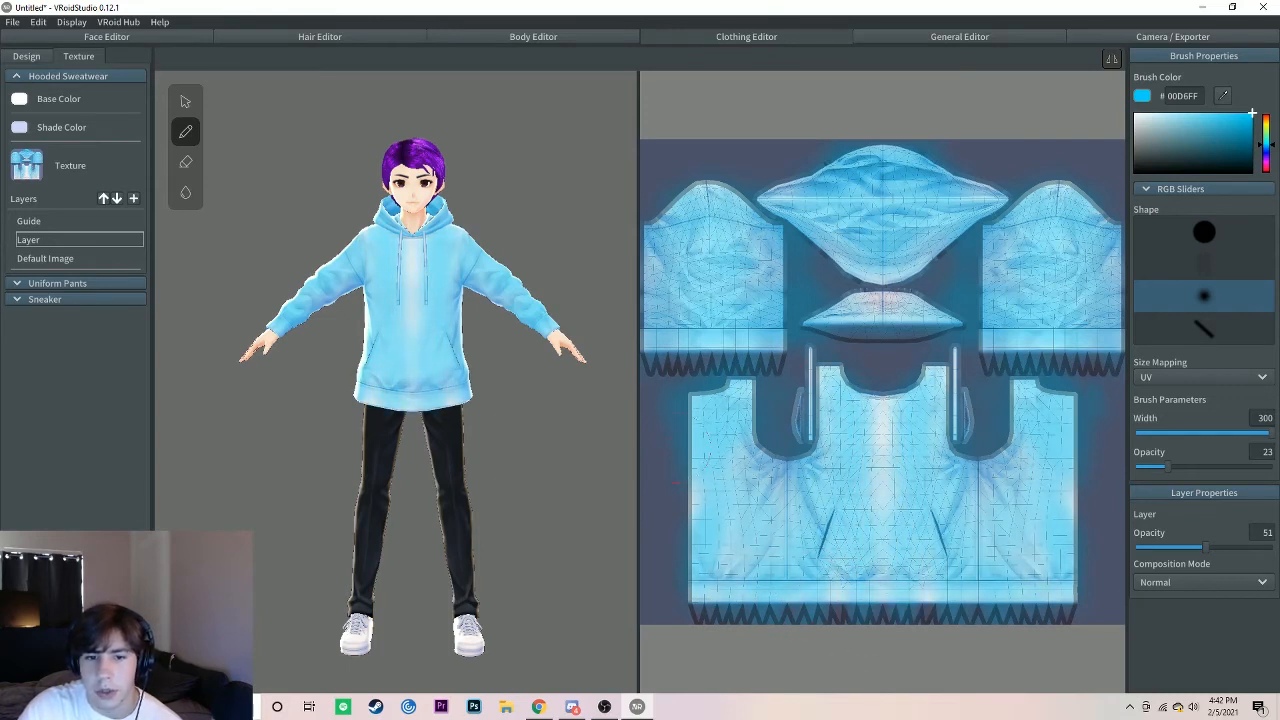
drag(866, 306, 883, 303)
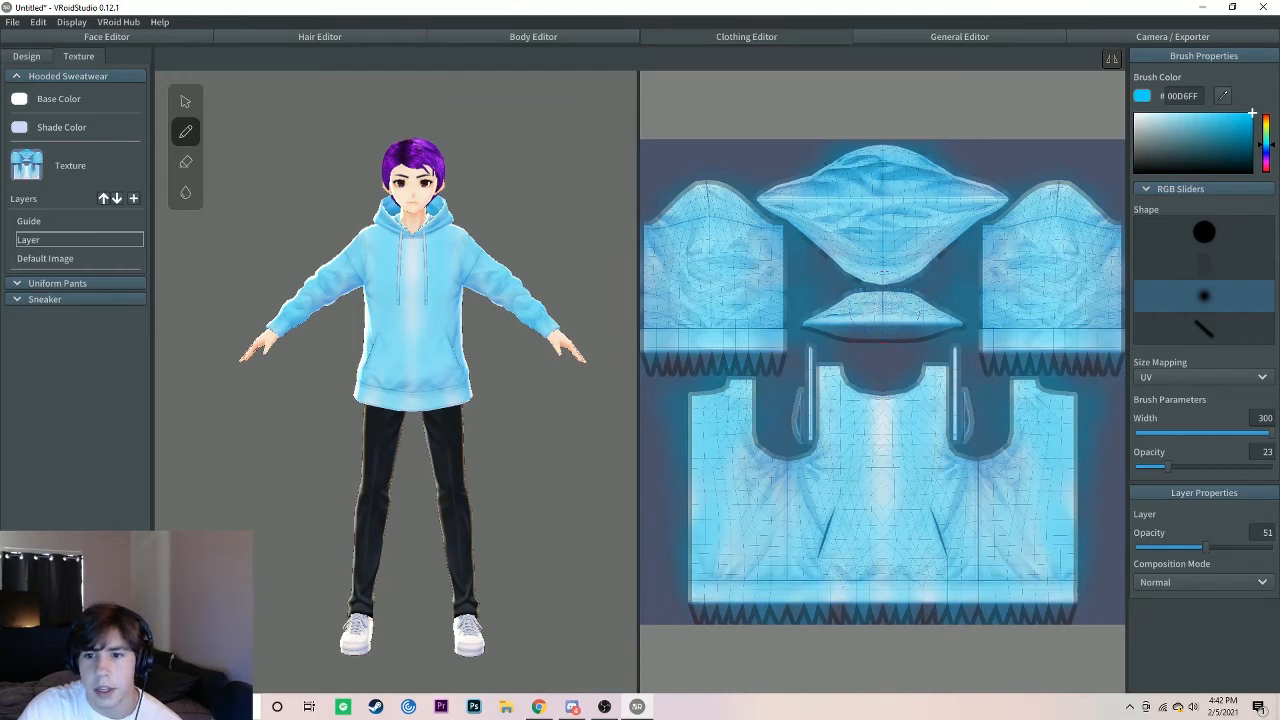
drag(868, 352, 874, 342)
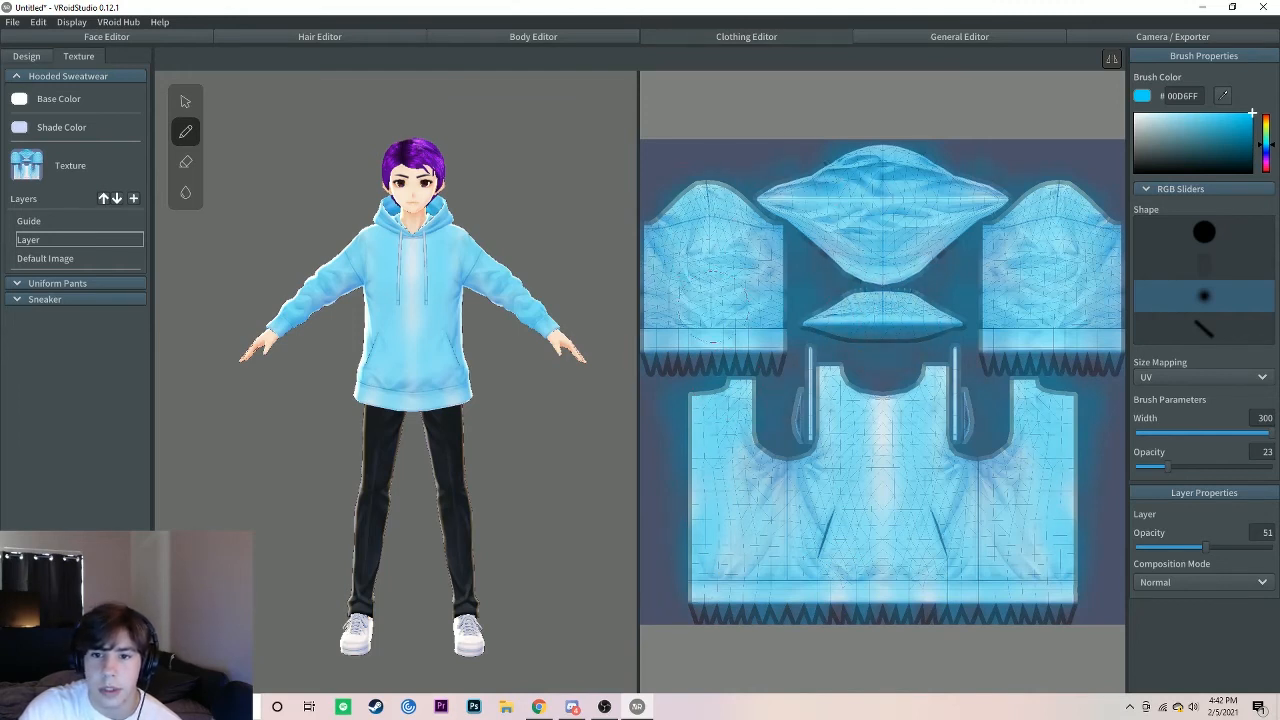
mouse_move(412, 420)
right_down()
mouse_move(560, 429)
mouse_move(397, 431)
right_up()
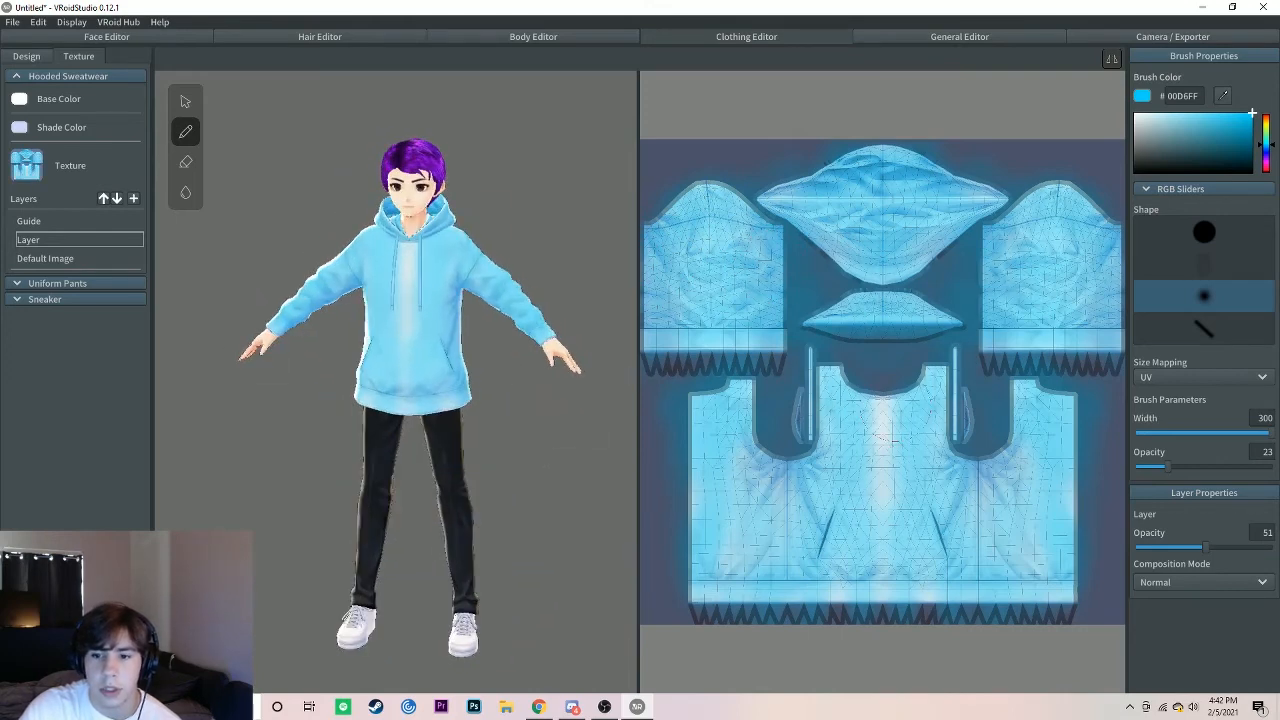
drag(864, 420, 862, 568)
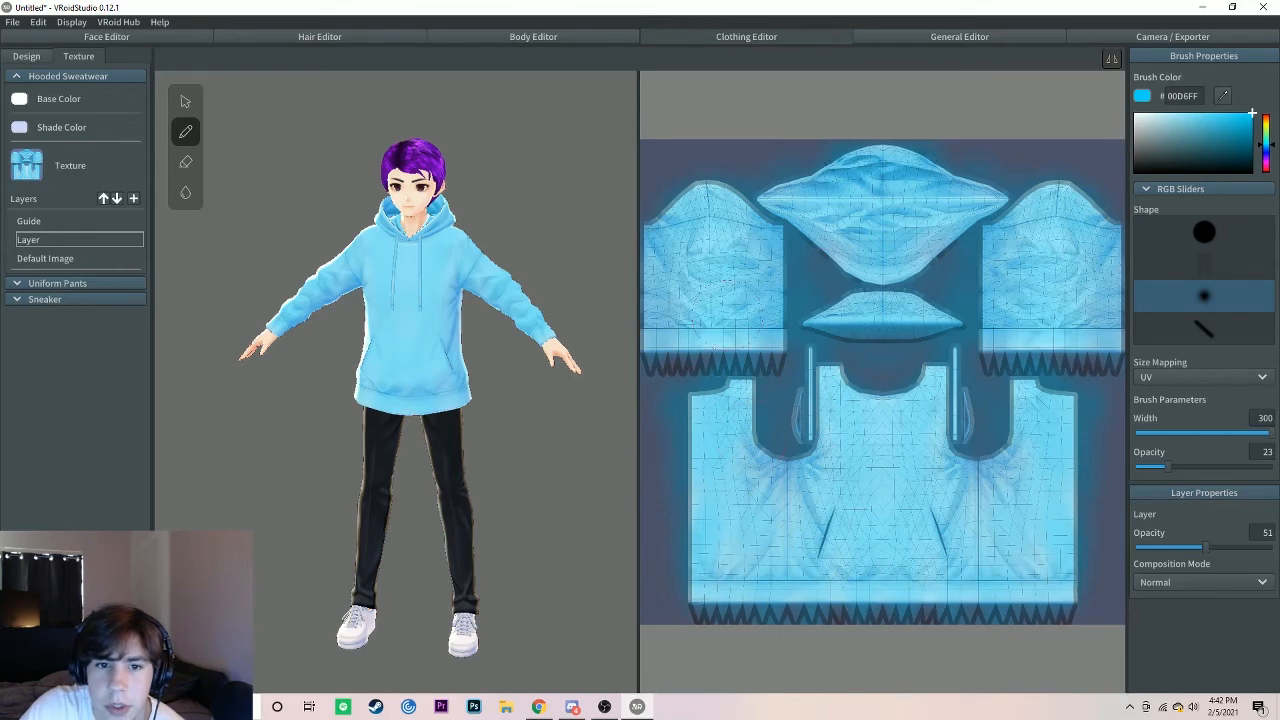
mouse_move(446, 388)
right_down()
mouse_move(520, 378)
mouse_move(510, 410)
mouse_move(447, 388)
right_up()
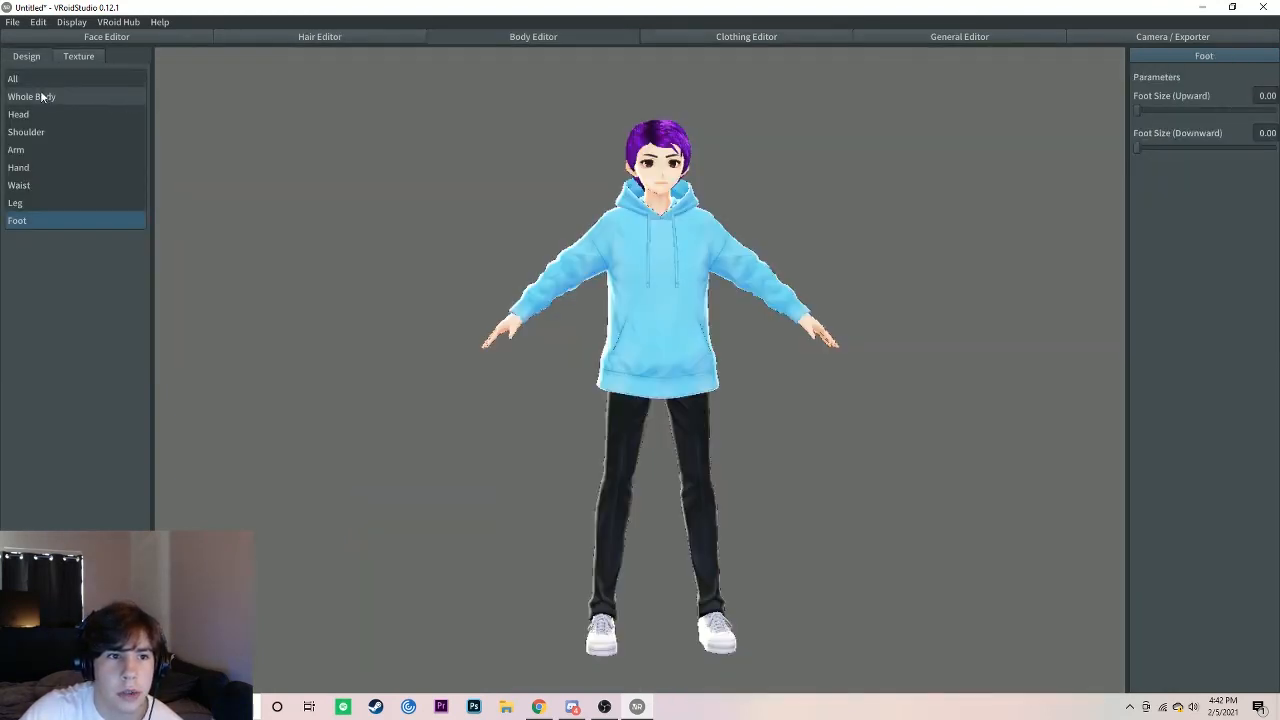
Step: Set the head's Neck Length (Downward) to 0.36 in the Body Editor
click(48, 117)
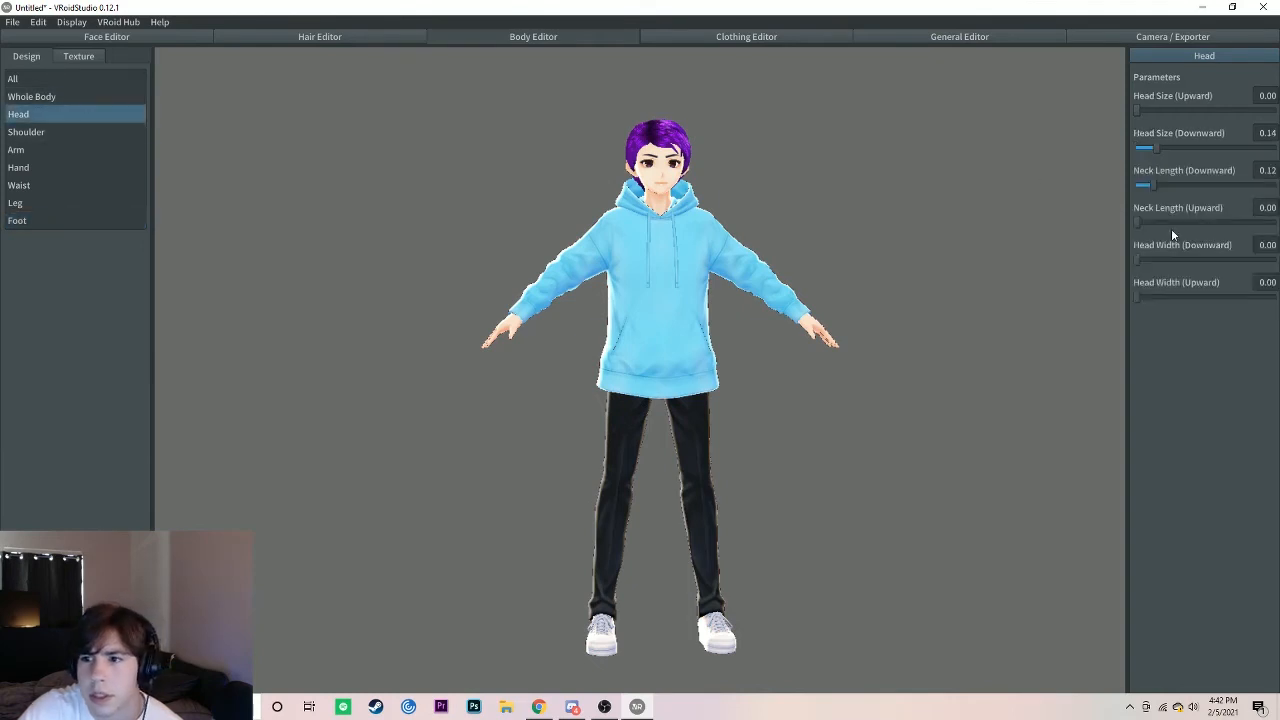
drag(1155, 185, 1190, 193)
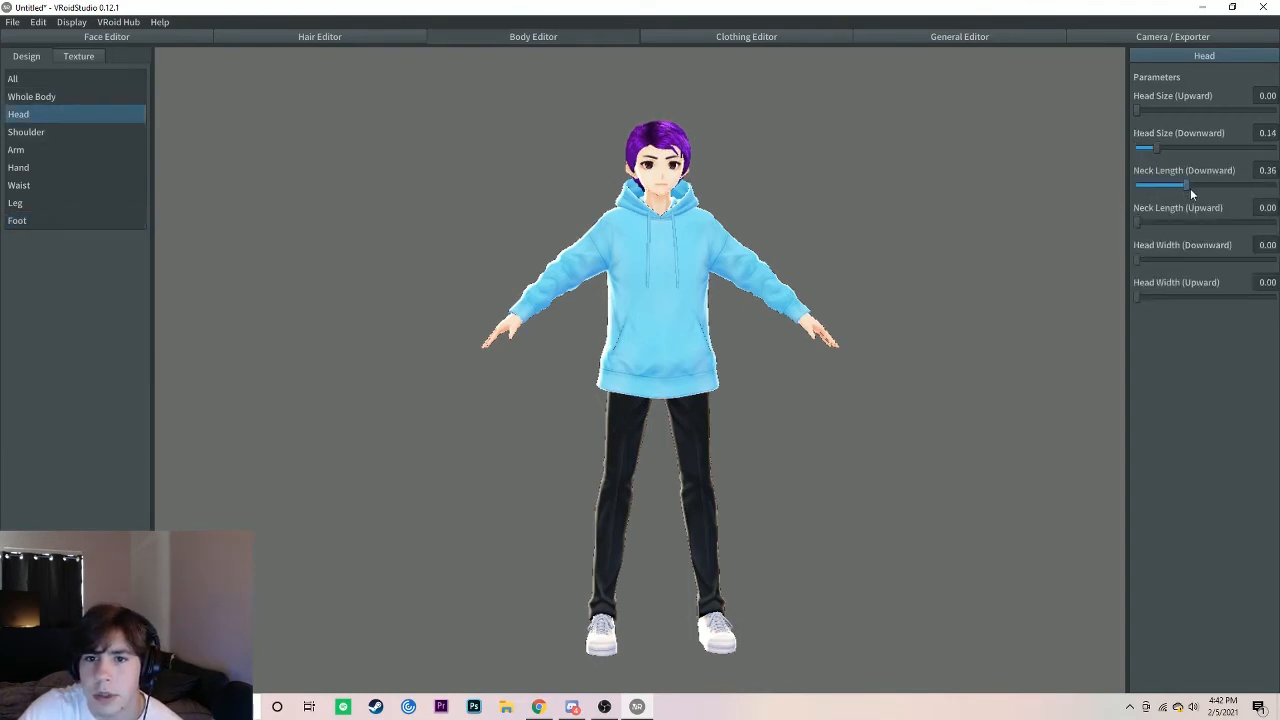
Step: Open the Uniform Pants texture in the Clothing Editor and inspect its Layer and Default Image layers on the avatar
click(723, 38)
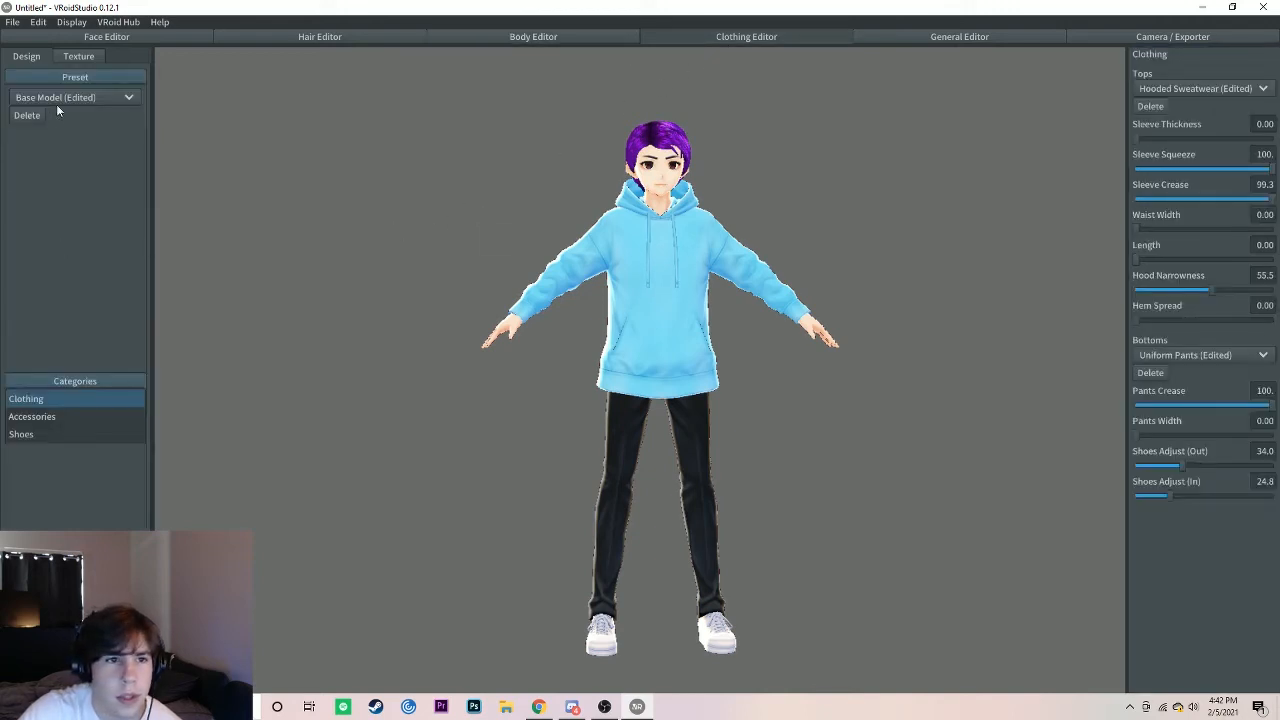
click(78, 56)
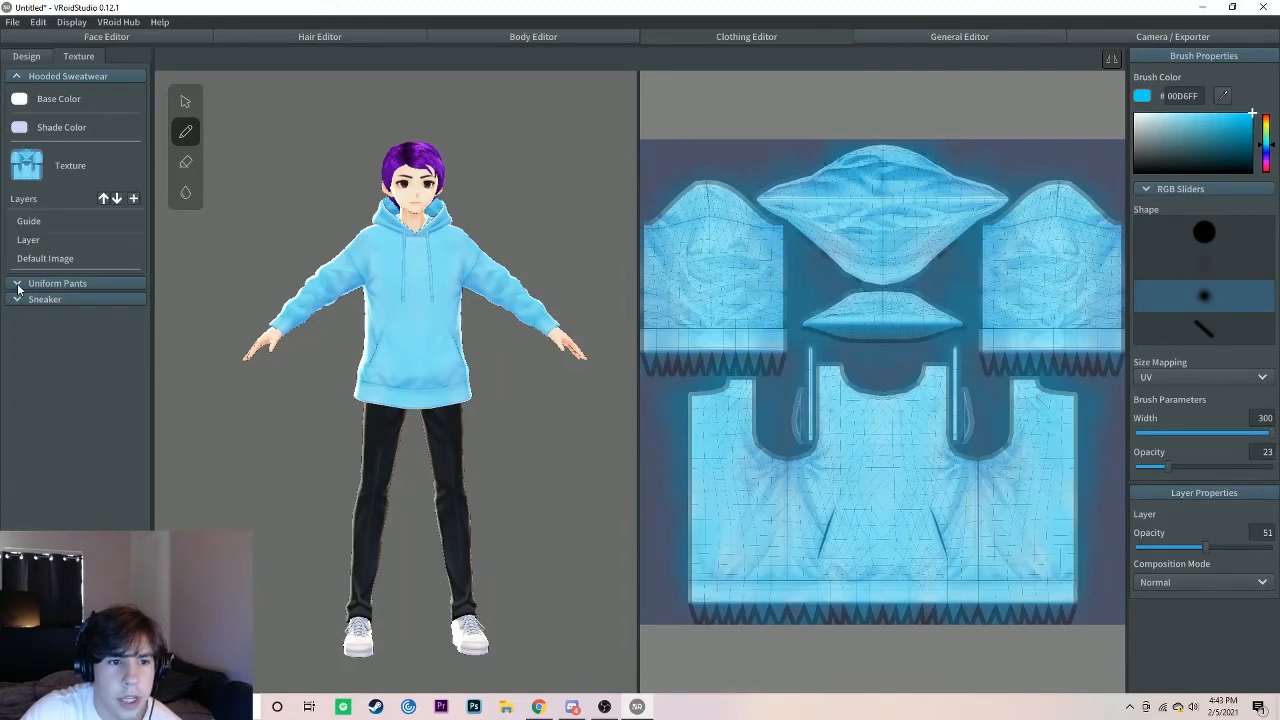
click(18, 285)
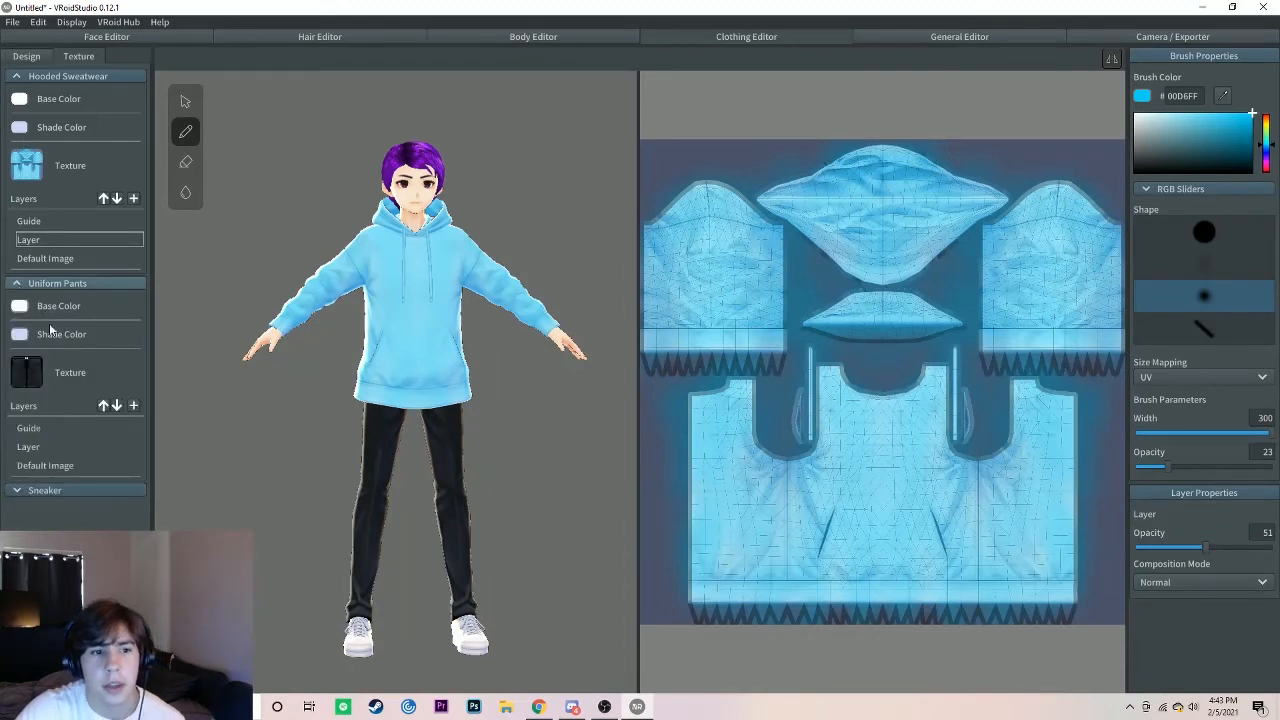
click(55, 447)
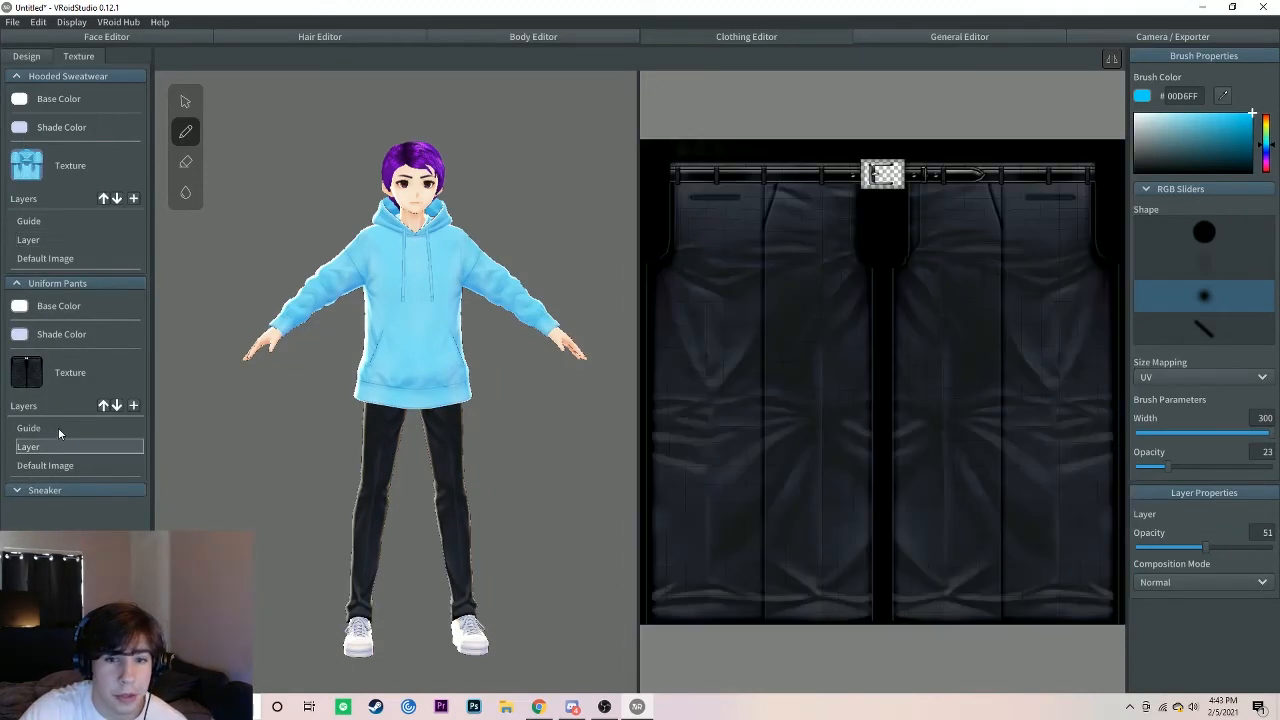
click(45, 465)
mouse_move(435, 454)
right_down()
mouse_move(358, 452)
mouse_move(437, 450)
right_up()
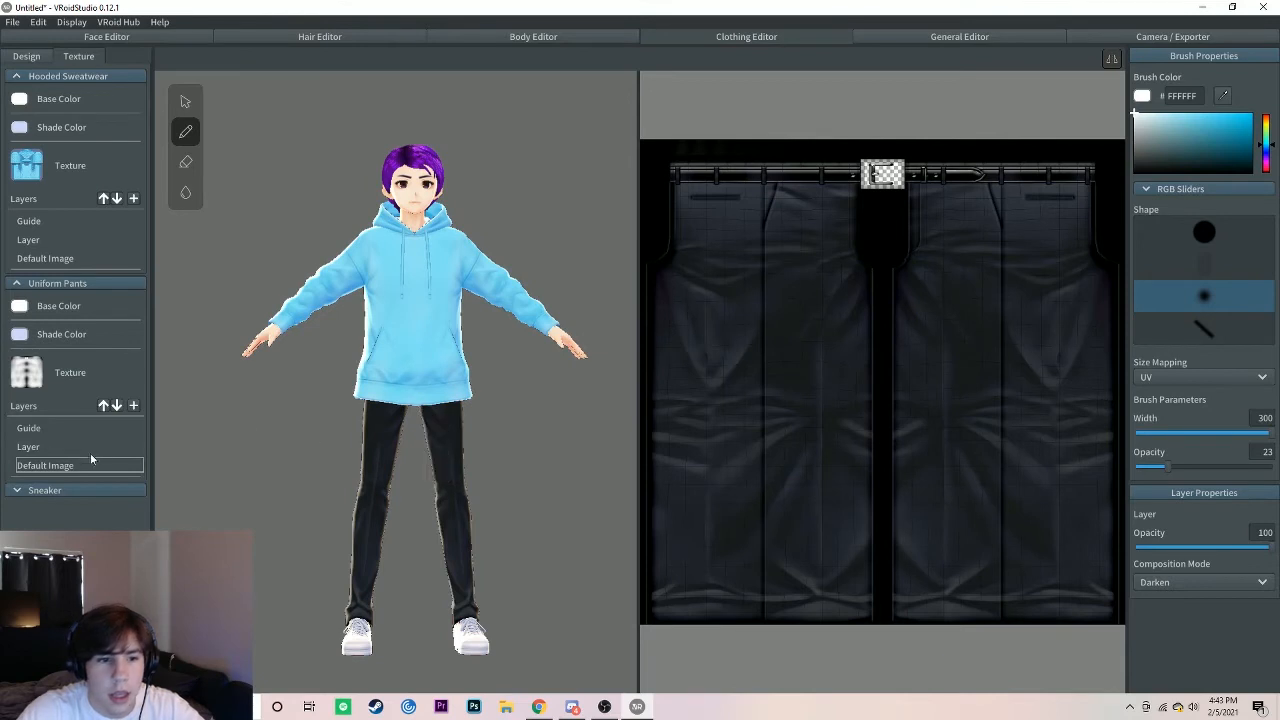
Step: Paint the sneaker texture's upper red with the hard round brush, using the eraser to keep the laces and sole edge white
click(15, 491)
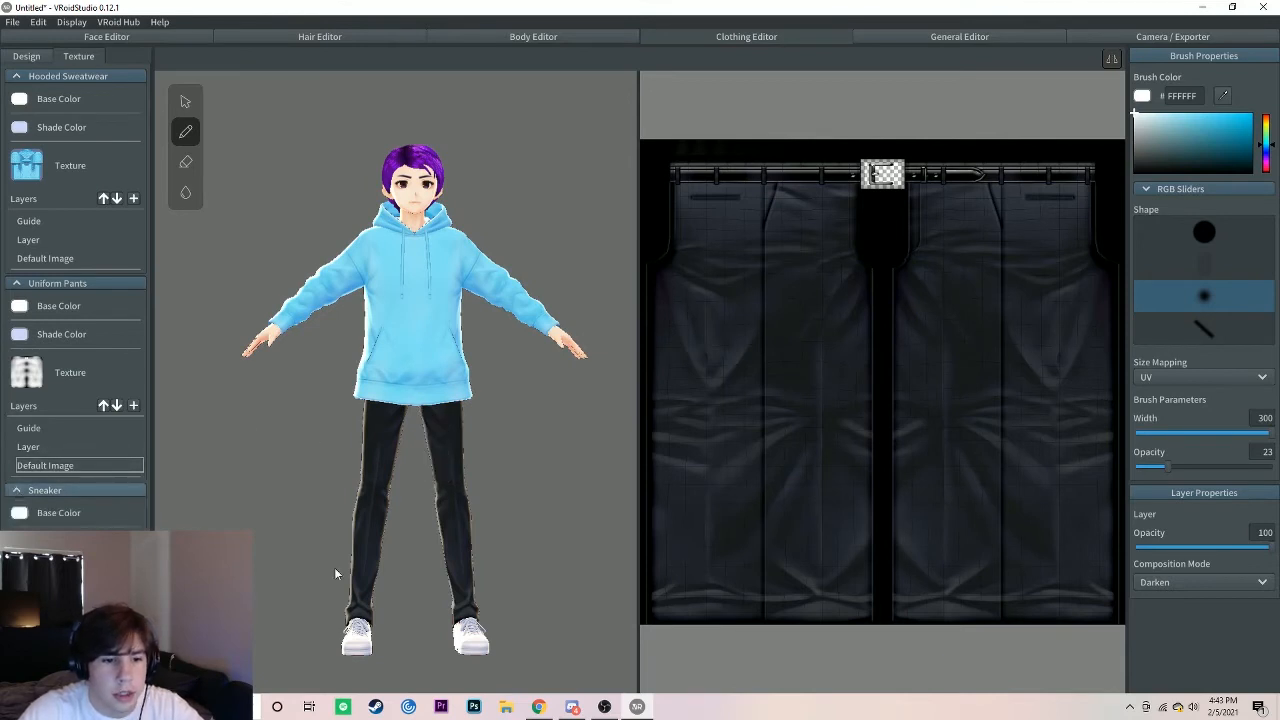
middle_drag(402, 636, 478, 533)
scroll(478, 533, up, 6)
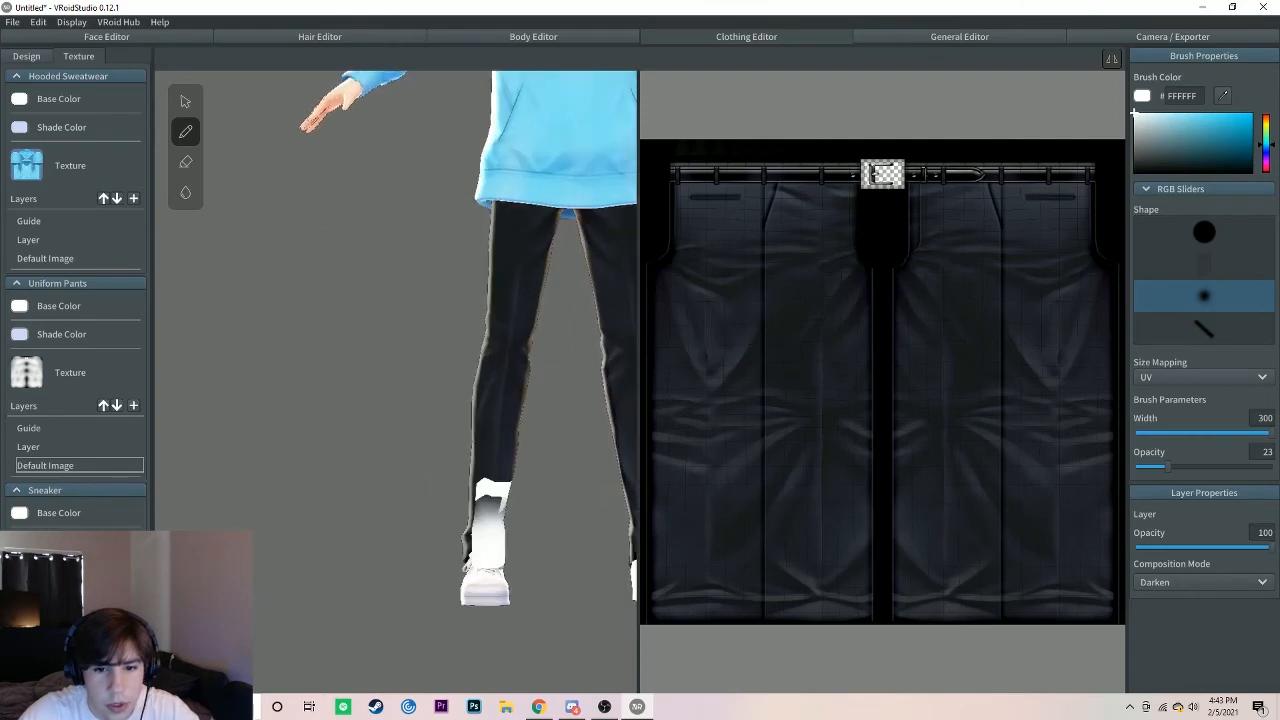
right_drag(478, 515, 406, 489)
drag(1270, 433, 1143, 434)
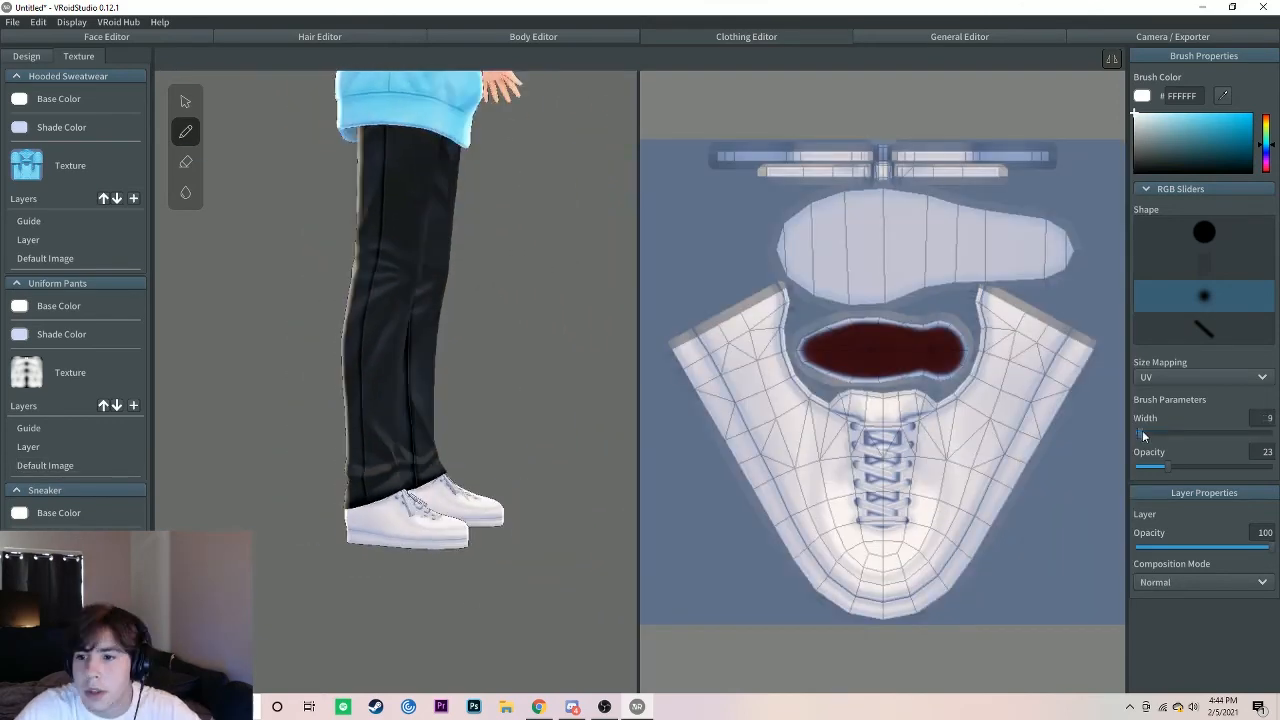
click(1204, 232)
click(1252, 125)
mouse_move(740, 320)
mouse_down()
mouse_move(883, 565)
mouse_move(850, 590)
mouse_up()
drag(775, 300, 848, 438)
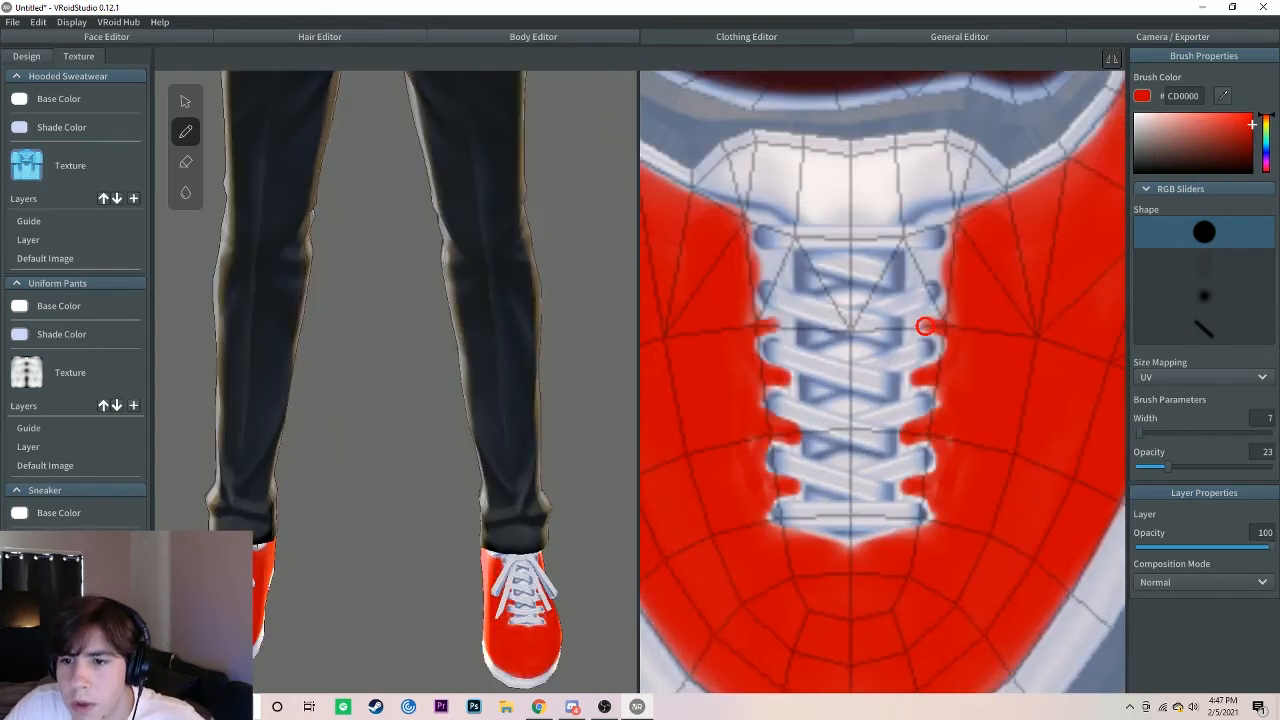
key(e)
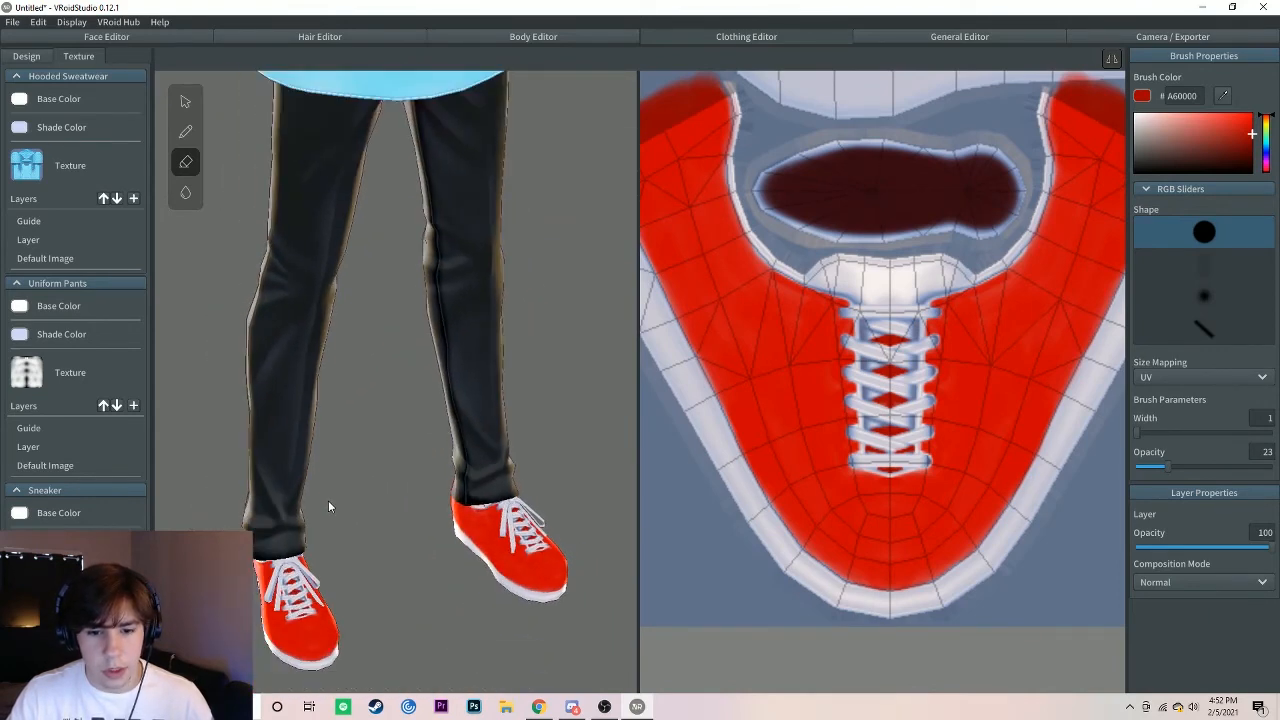
Step: Examine the painted sneakers up close and against the full outfit, and check the sneaker texture's overall layout
right_drag(397, 610, 608, 604)
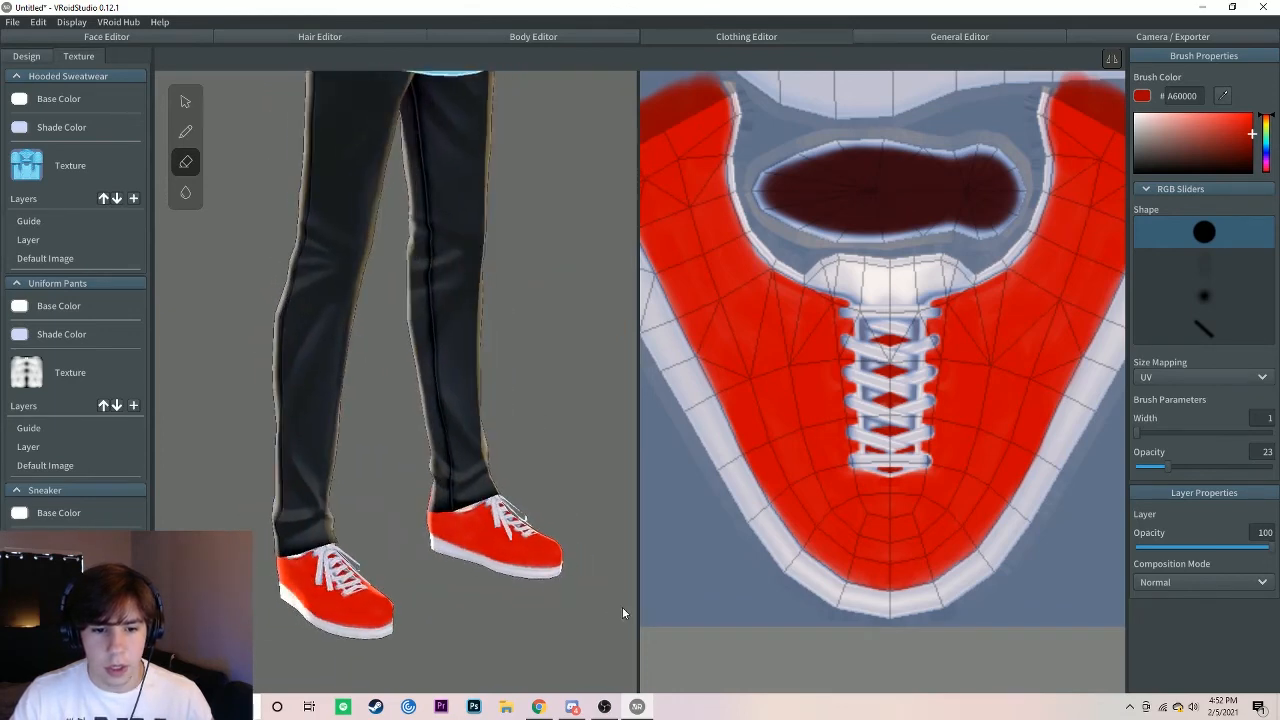
scroll(380, 572, down, 8)
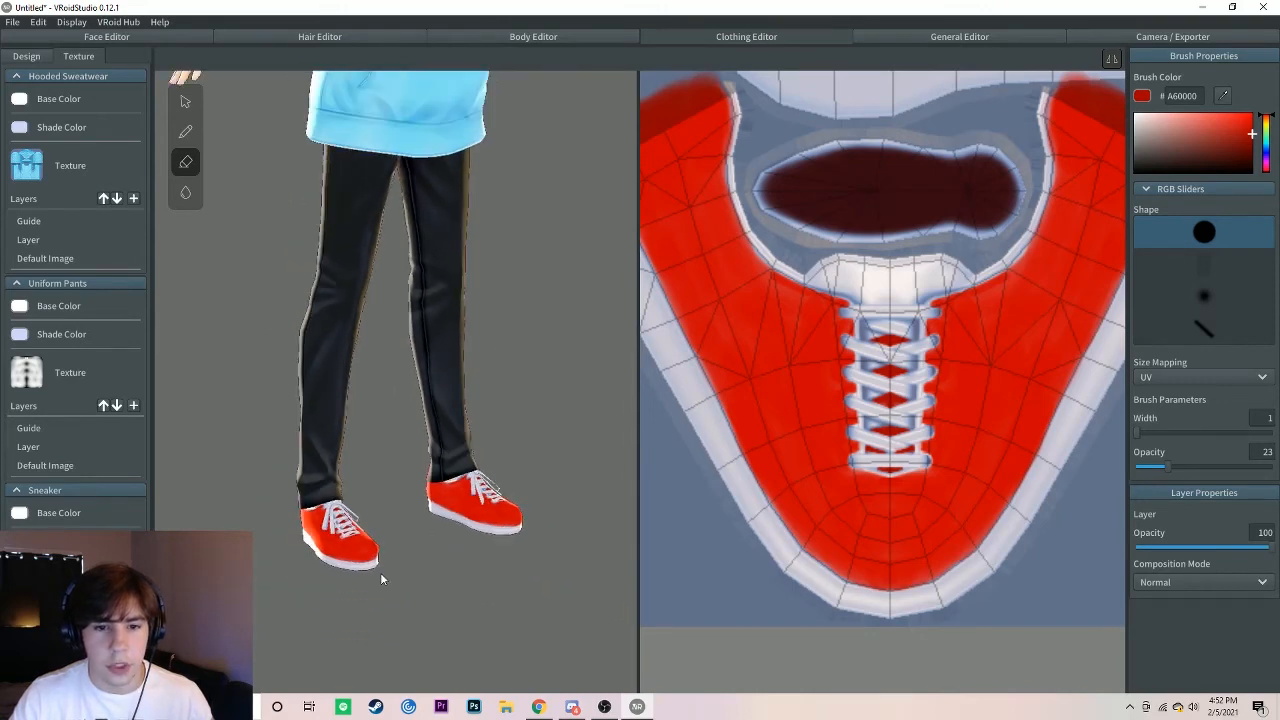
right_drag(380, 215, 363, 284)
right_drag(385, 232, 390, 257)
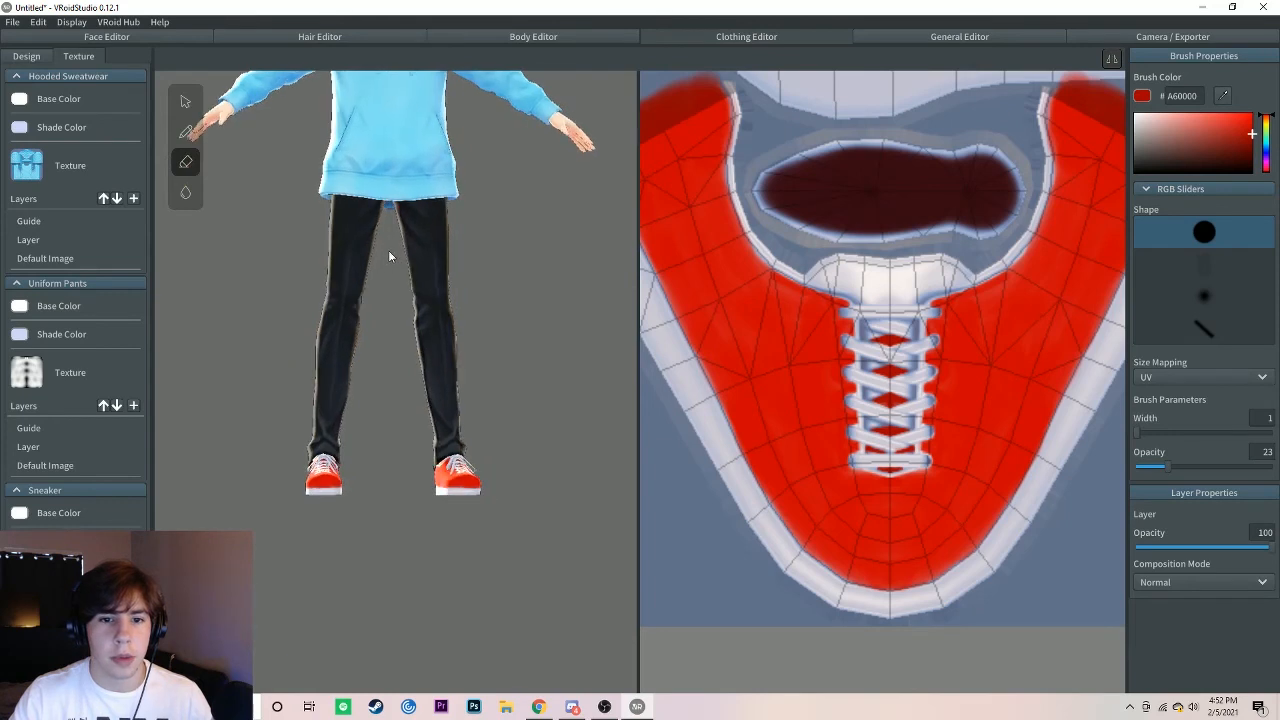
middle_drag(371, 271, 372, 445)
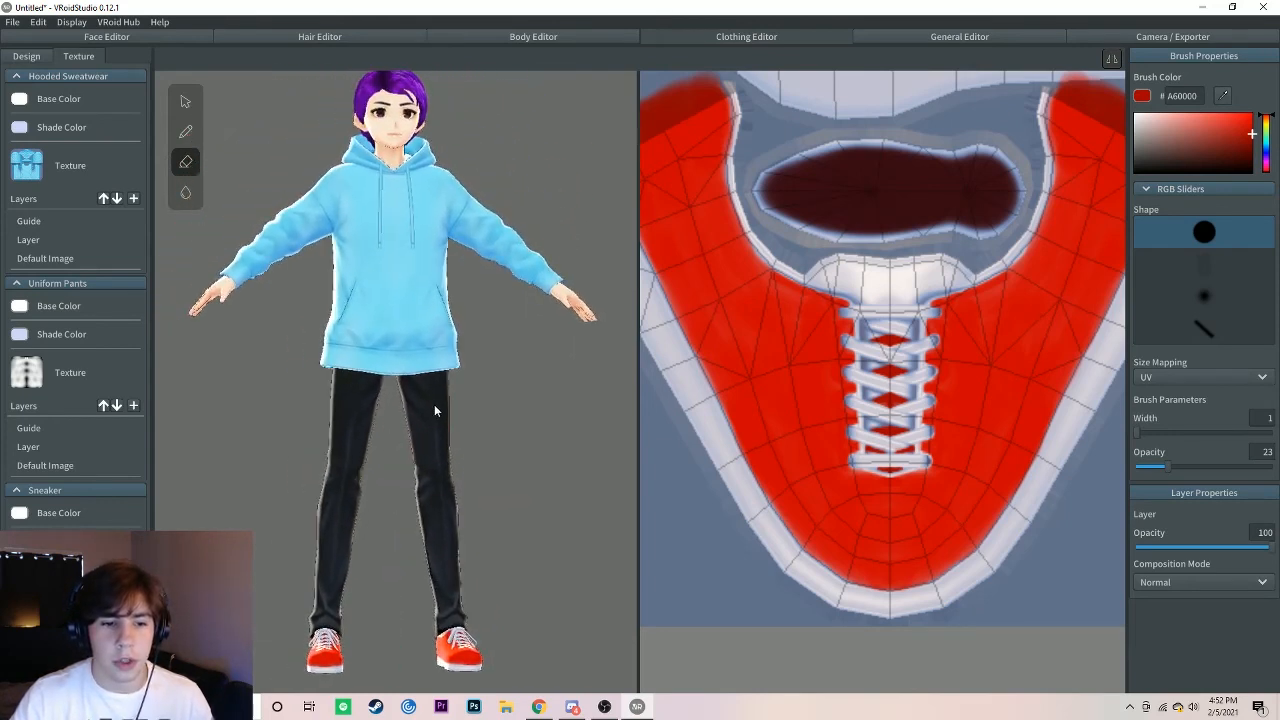
right_drag(287, 293, 297, 296)
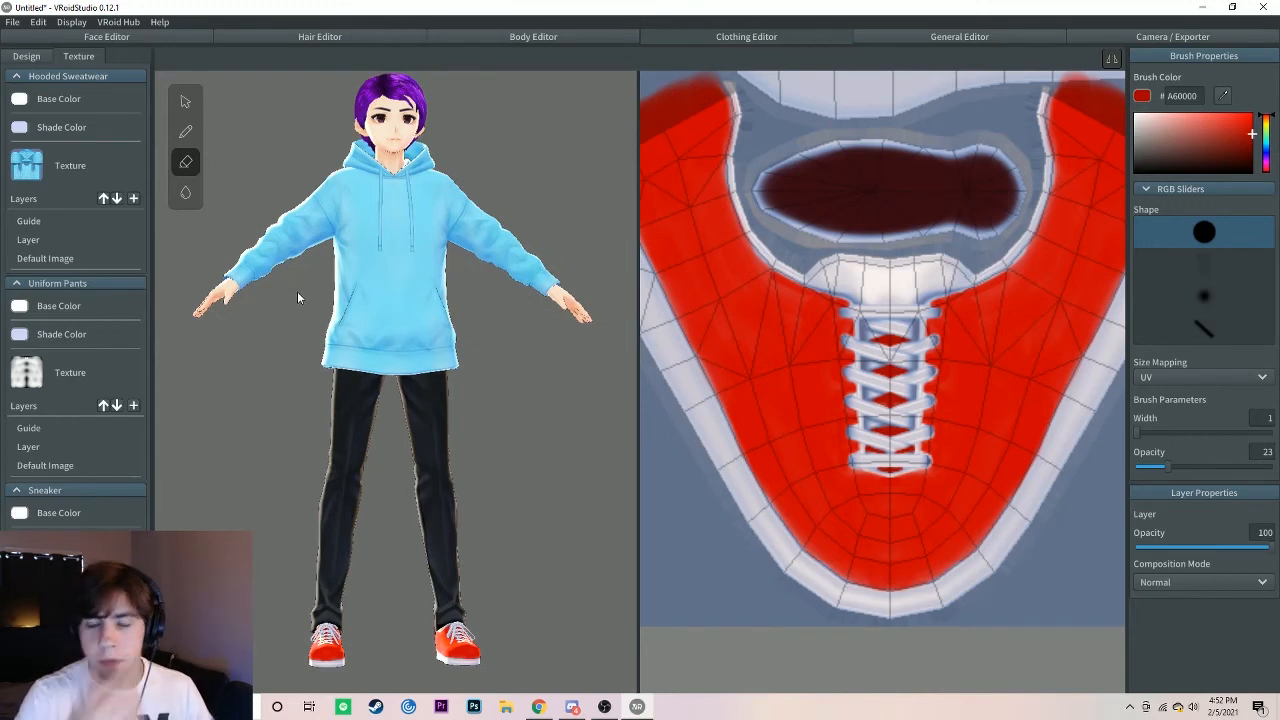
scroll(888, 252, down, 3)
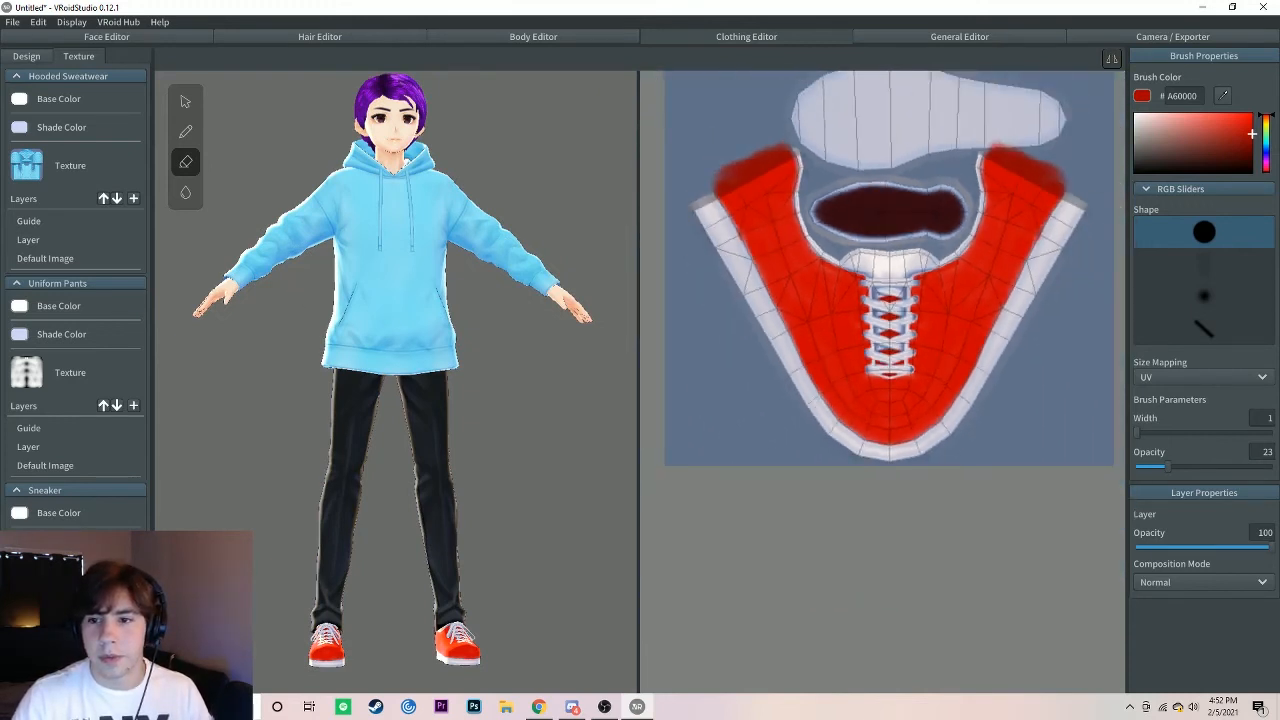
middle_drag(888, 252, 912, 351)
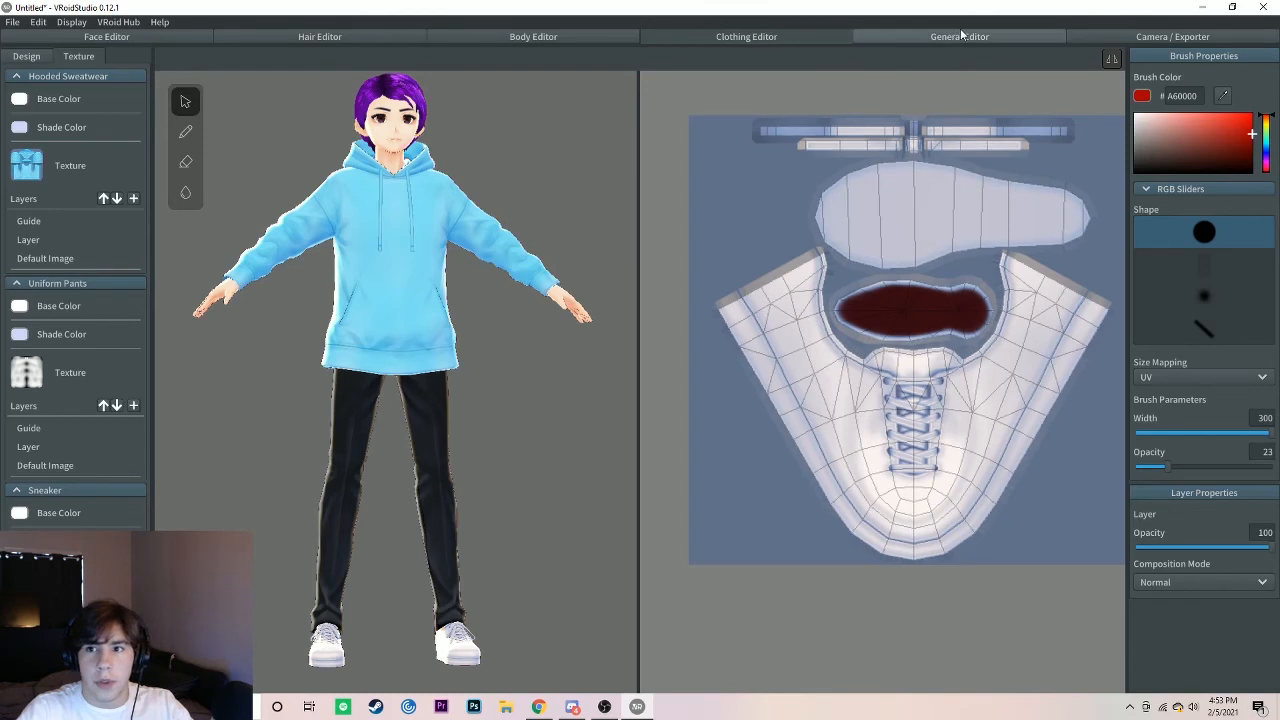
Step: Open the General Editor to show the avatar's outline settings for hair, face and body
click(963, 34)
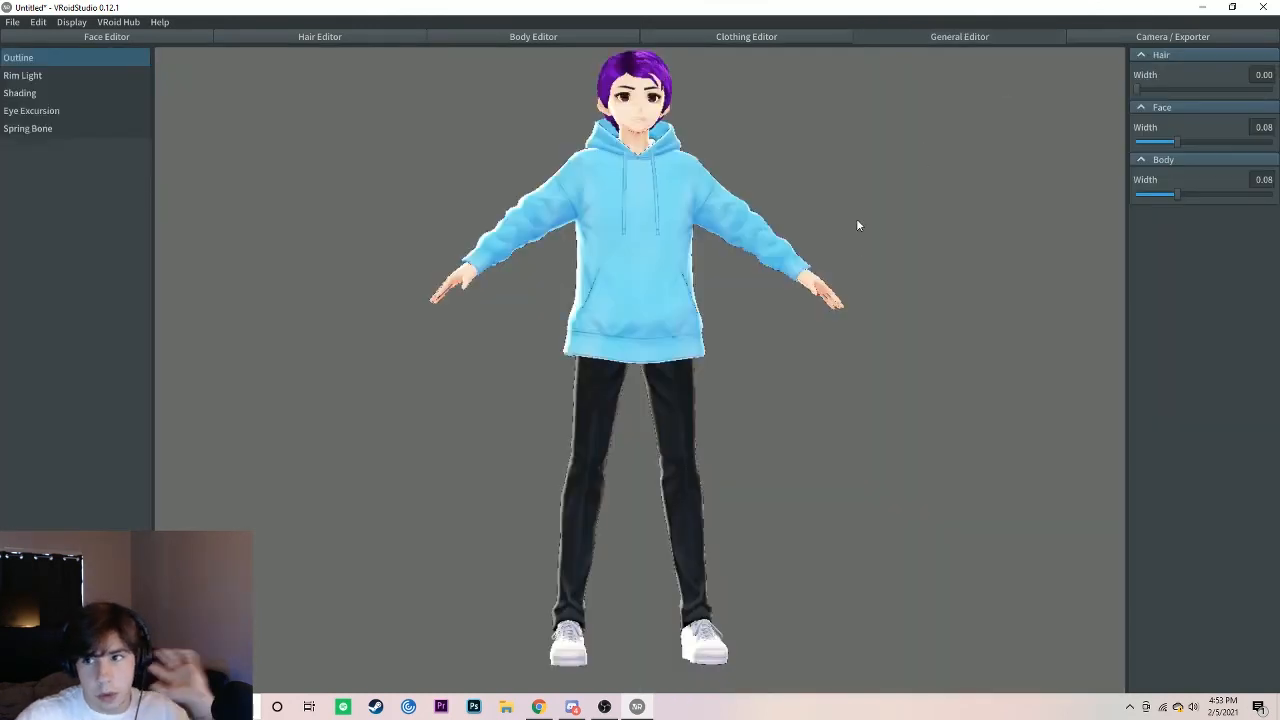
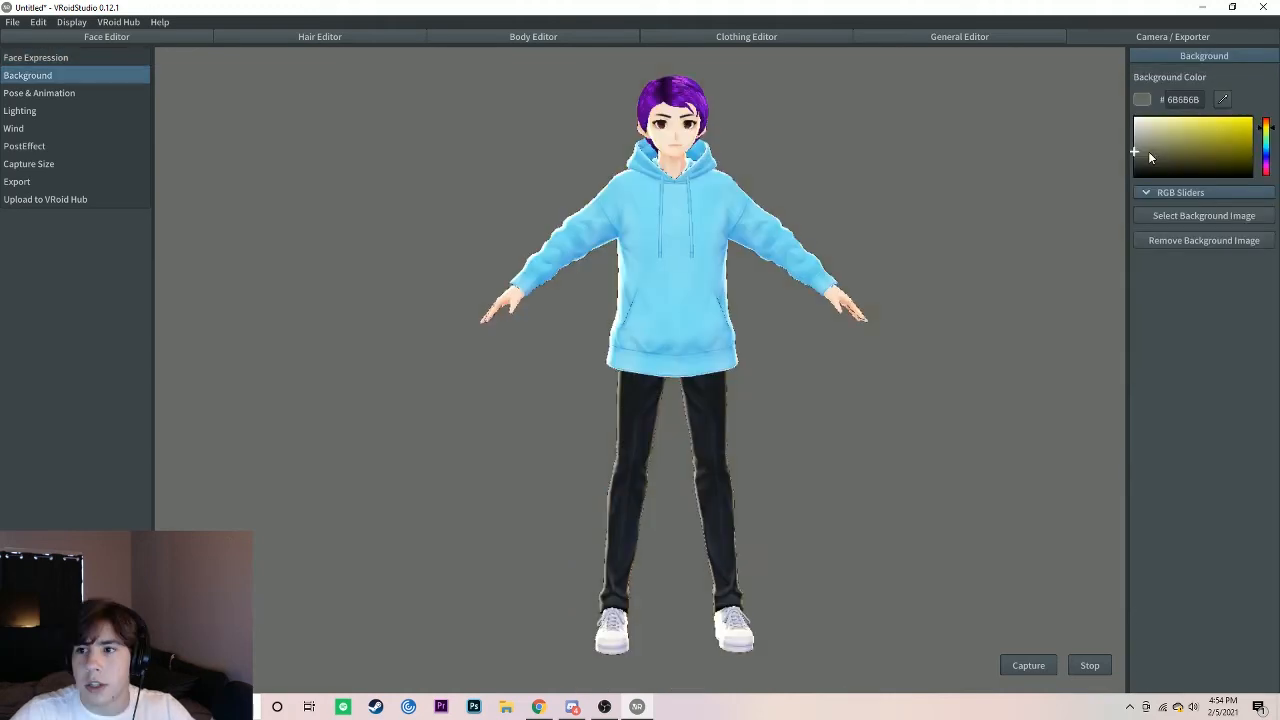
Step: Set the background color to light gray and play the Standby 6 male animation on the avatar
drag(1149, 152, 1139, 134)
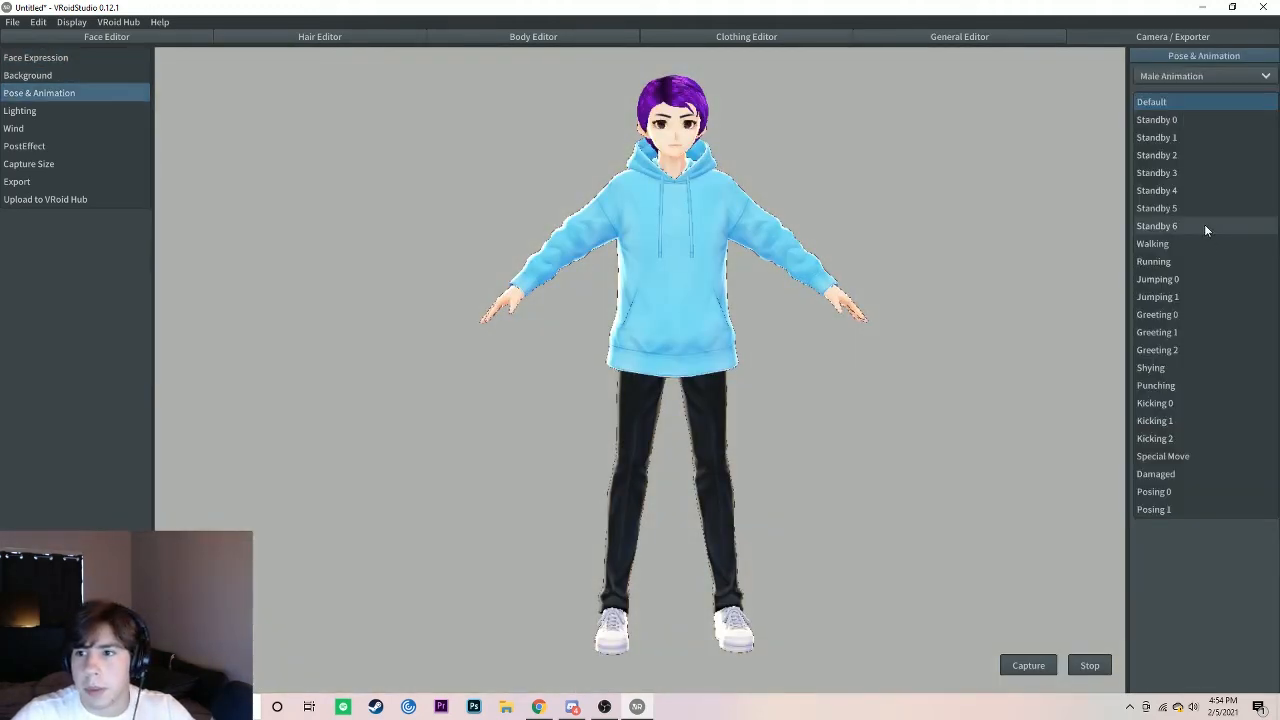
click(1204, 226)
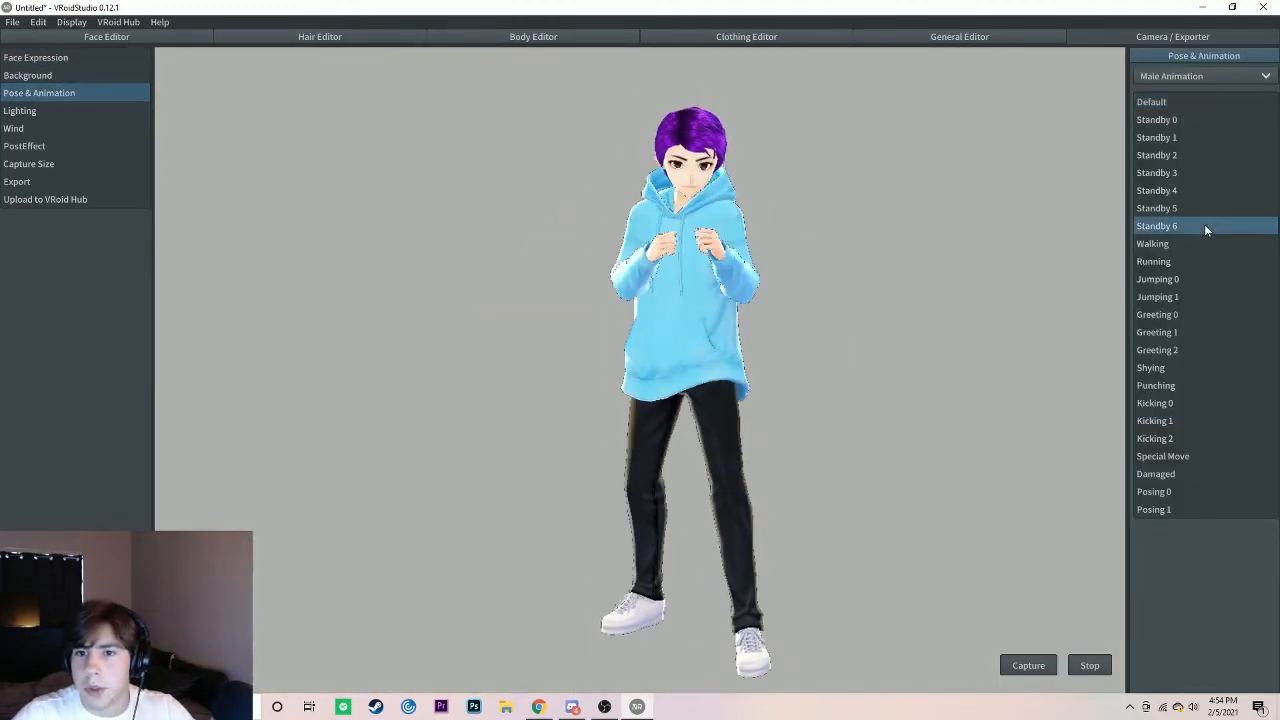
Step: Look through the avatar's lighting, wind and export settings
click(49, 110)
click(51, 133)
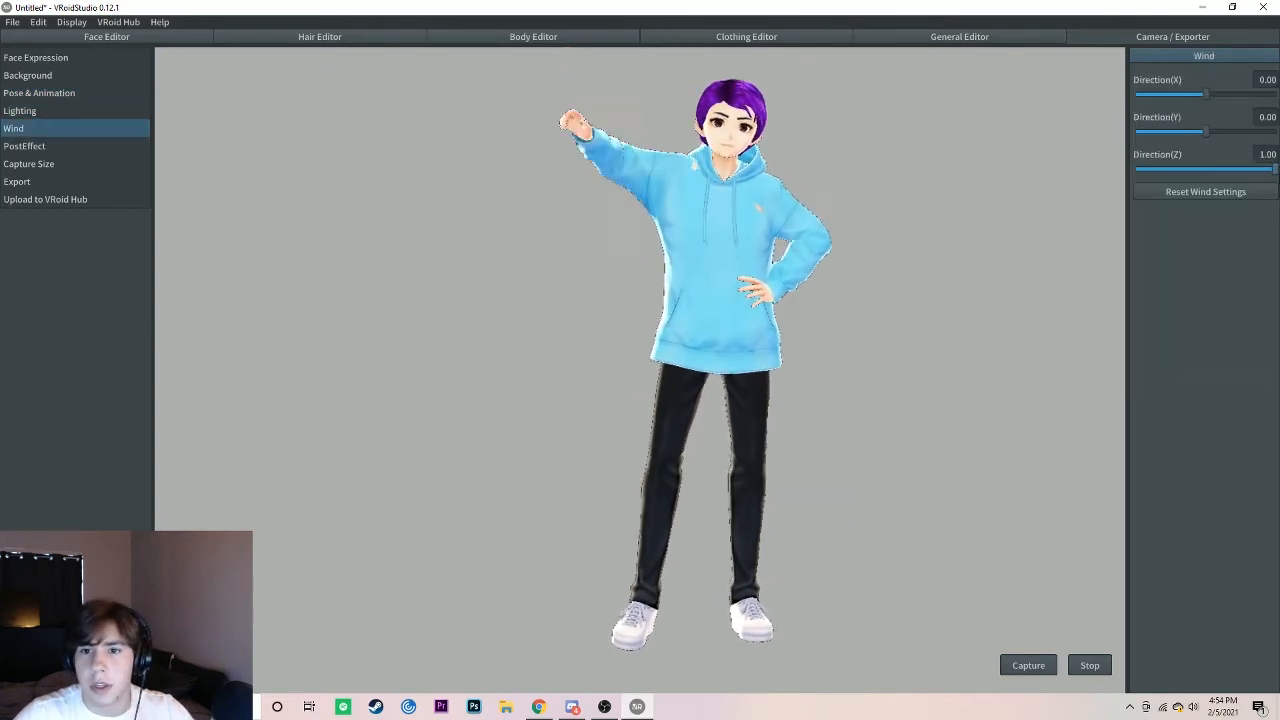
click(17, 181)
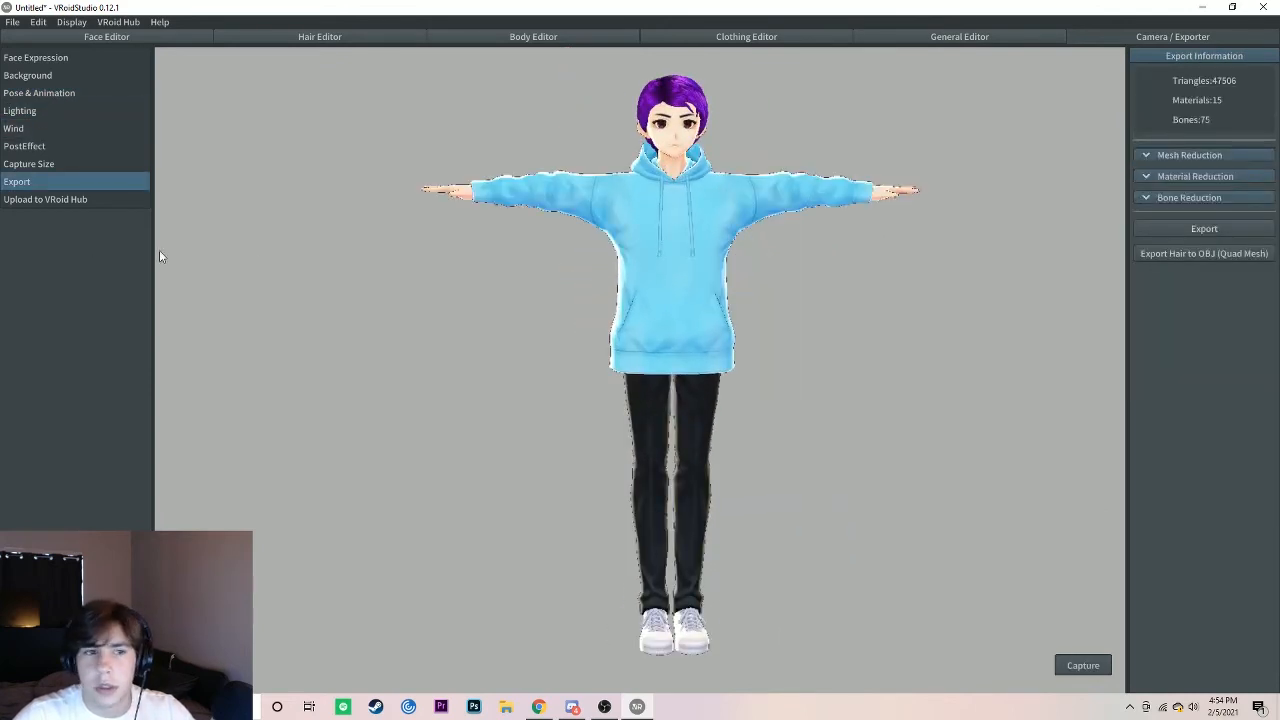
Step: Set up a new character as the VRoid Hub upload target, naming it Shambam with browsing age limit All ages
click(55, 200)
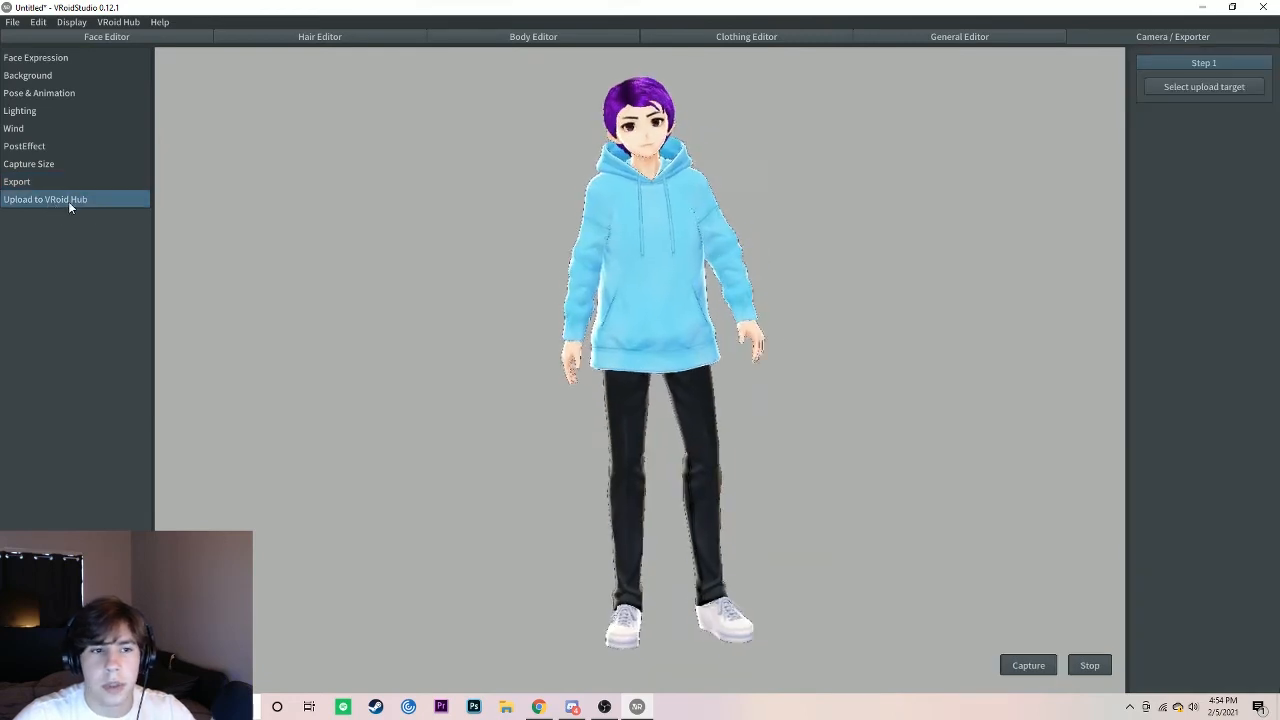
click(1198, 89)
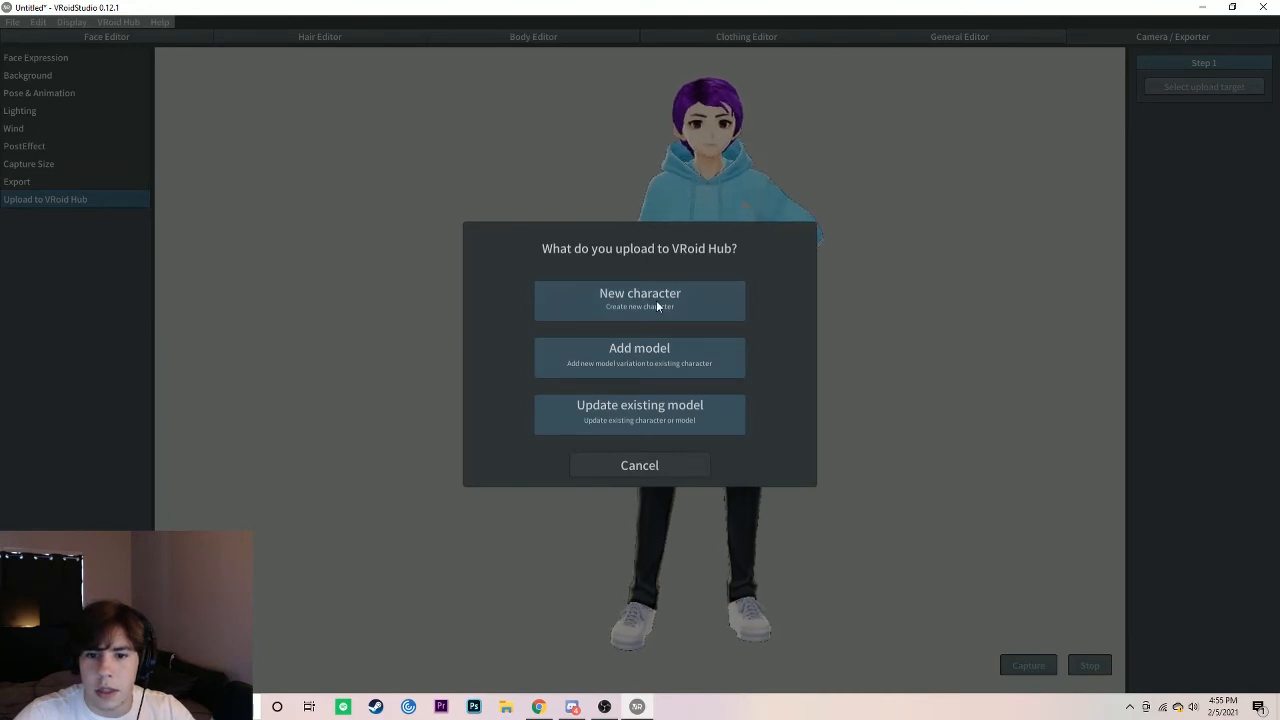
click(638, 302)
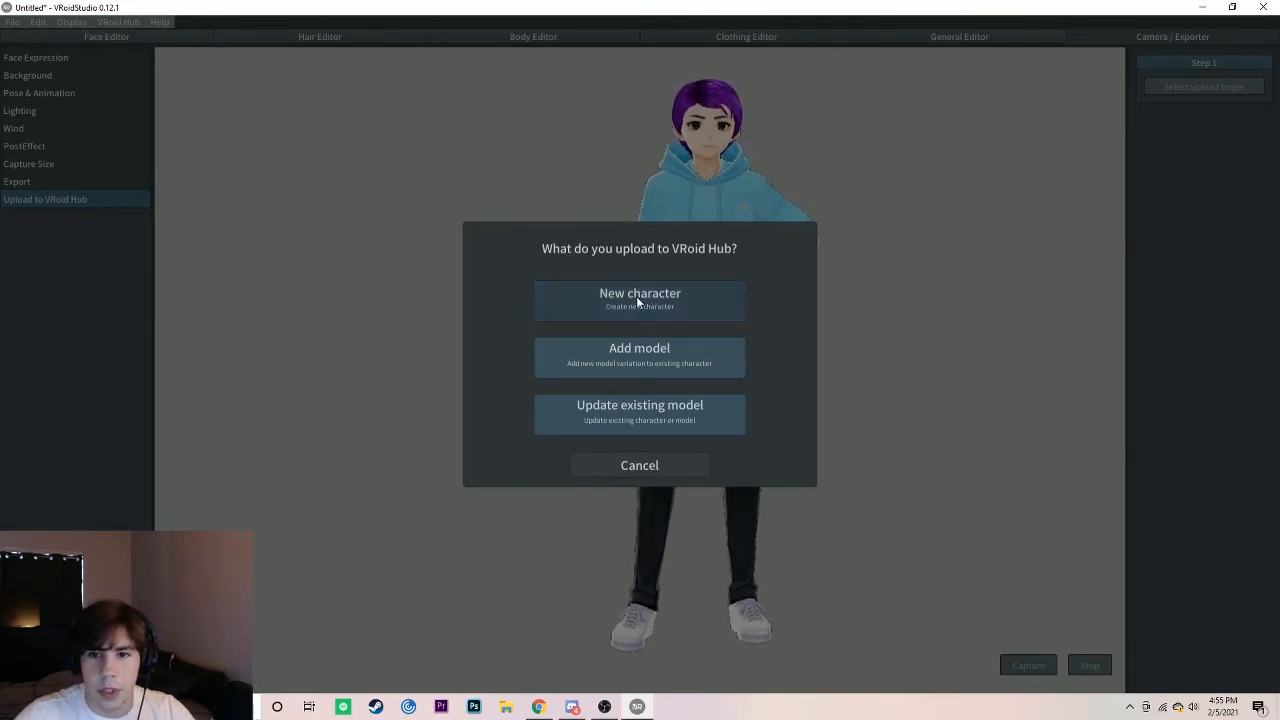
click(603, 317)
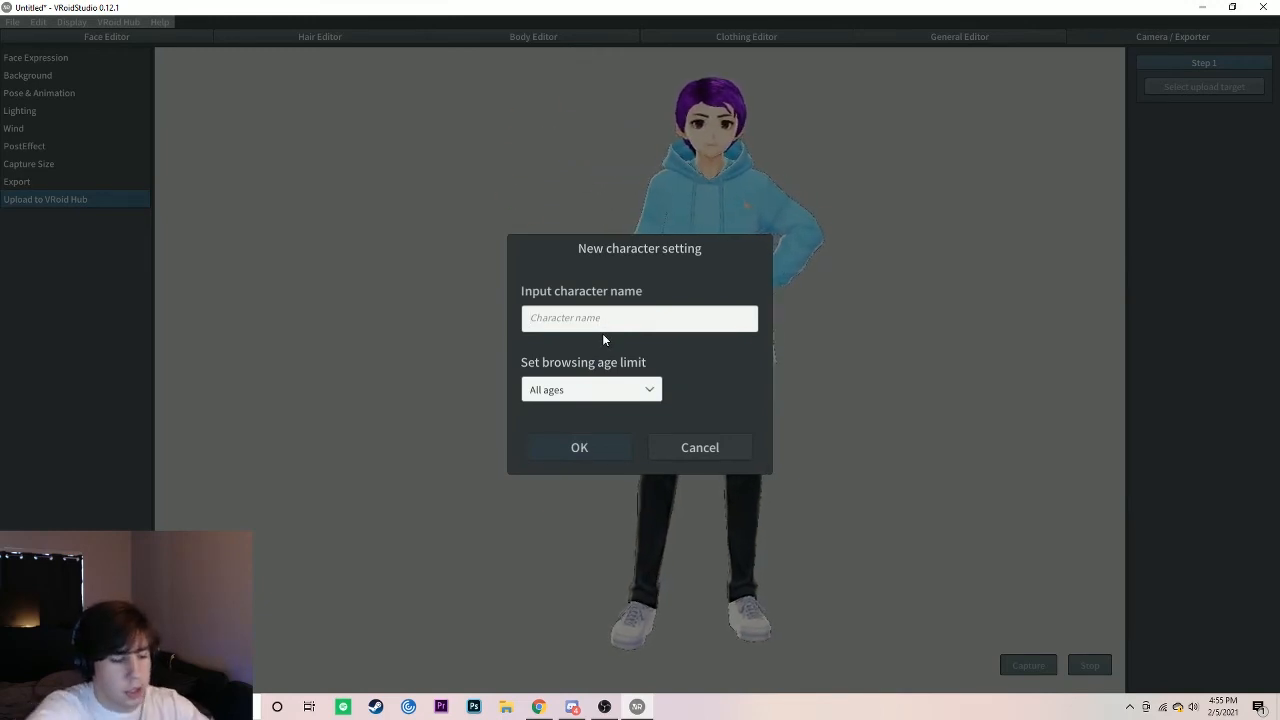
text(Shinji)
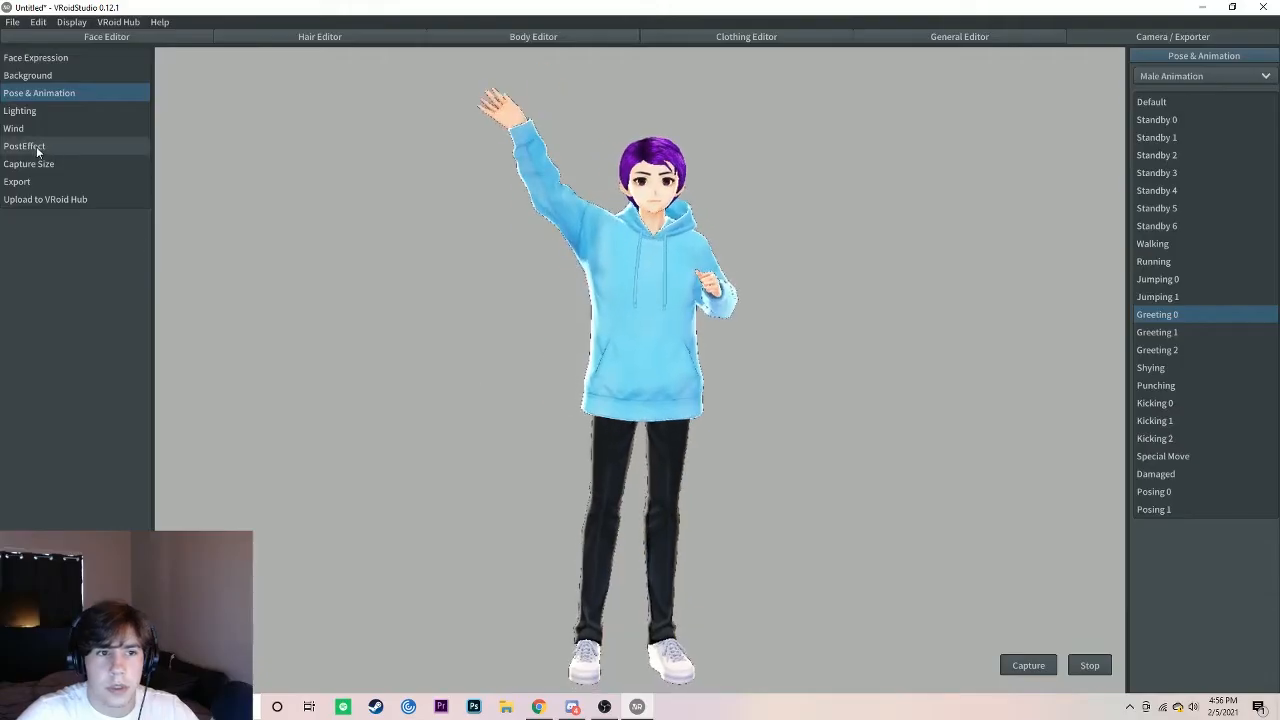
Step: Capture the full-body image of the waving avatar for the VRoid Hub upload
click(44, 200)
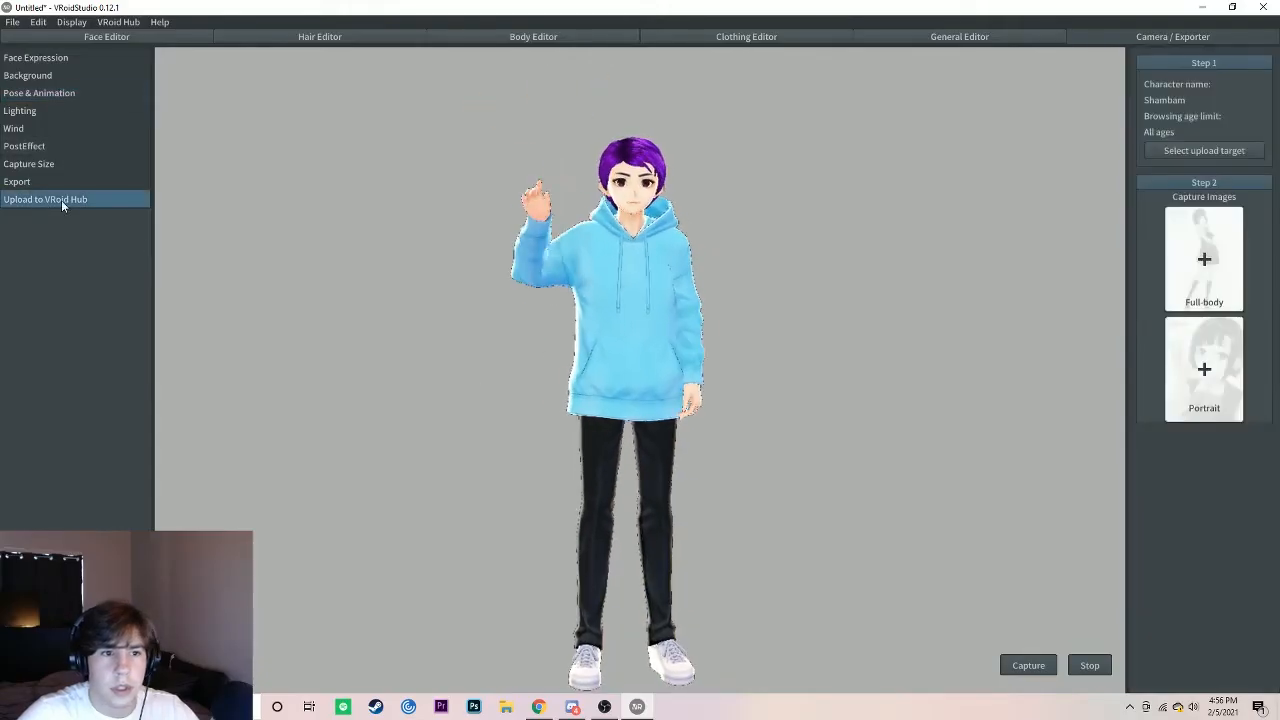
click(1204, 281)
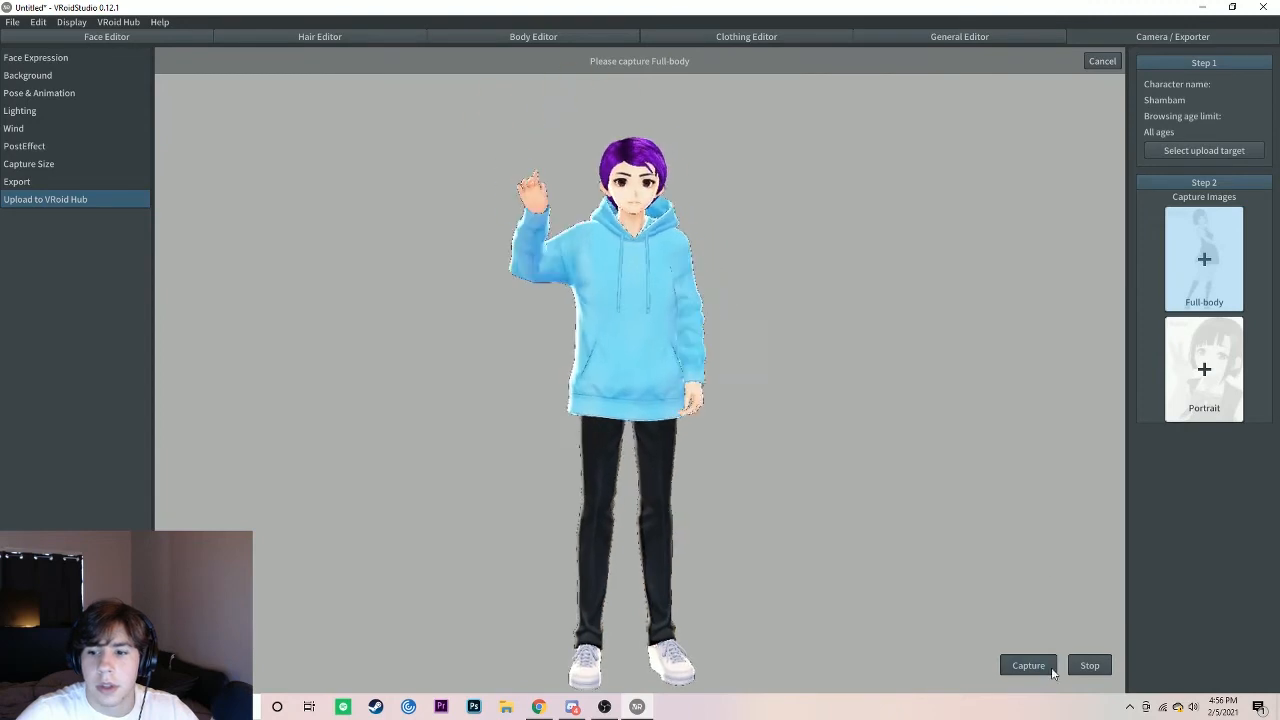
click(1028, 666)
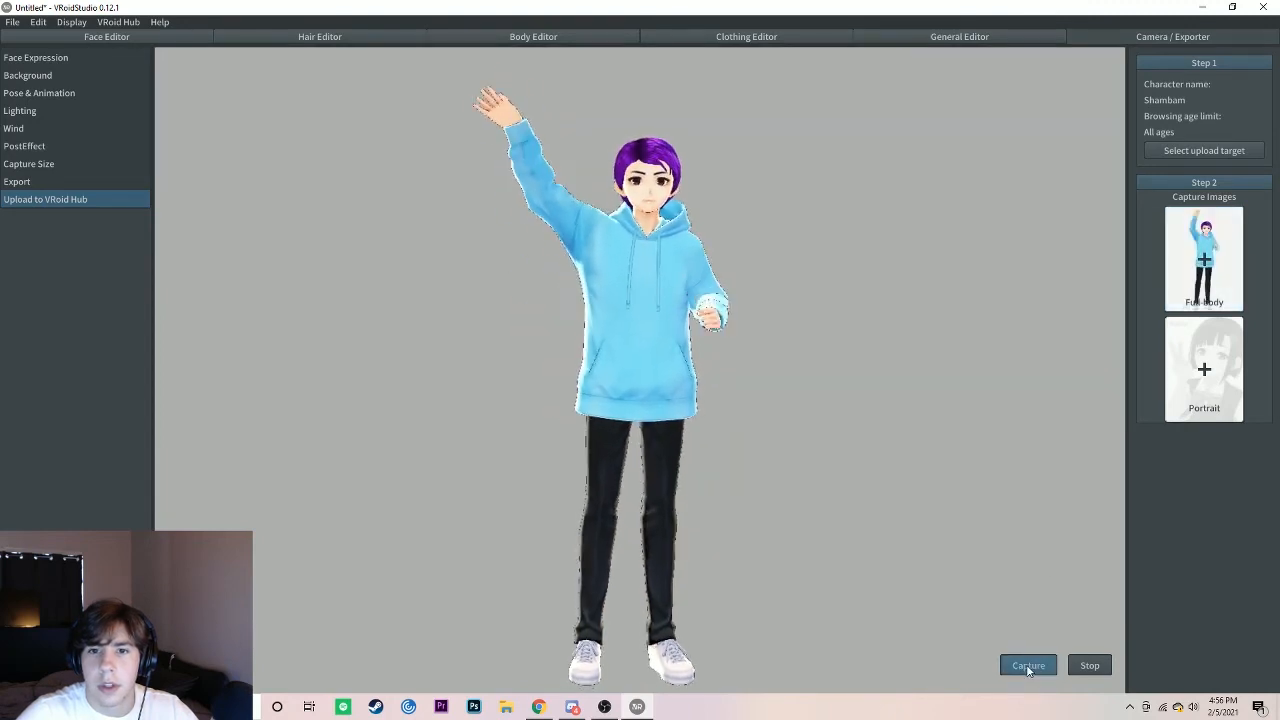
Step: Capture the portrait image for the upload, framing the avatar's head and upper body
click(1204, 370)
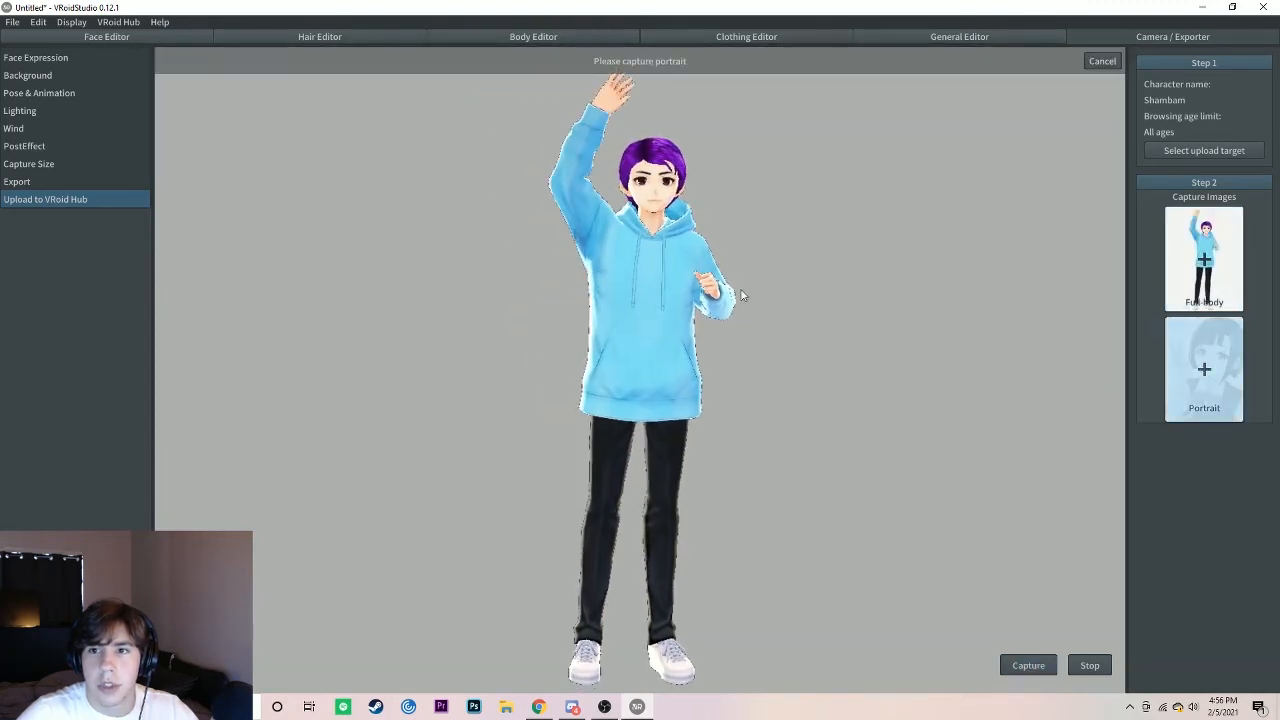
scroll(686, 280, up, 3)
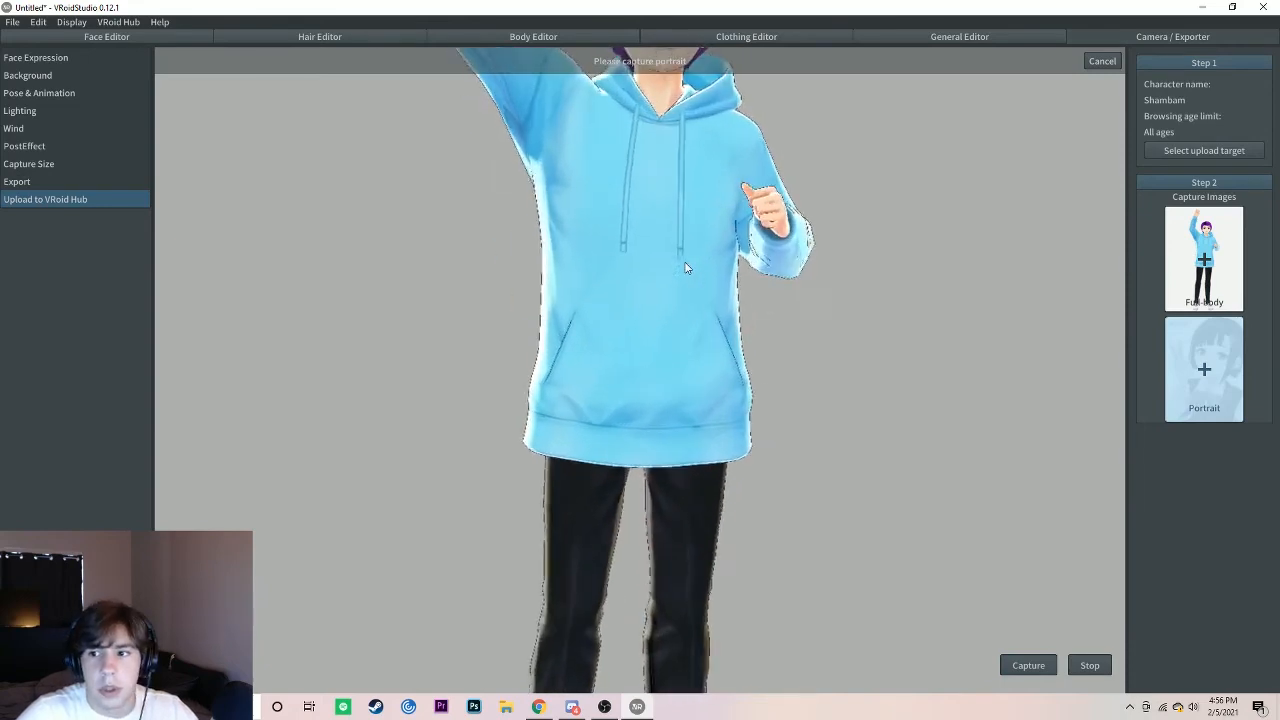
mouse_move(634, 174)
right_down()
mouse_move(630, 218)
mouse_move(634, 186)
right_up()
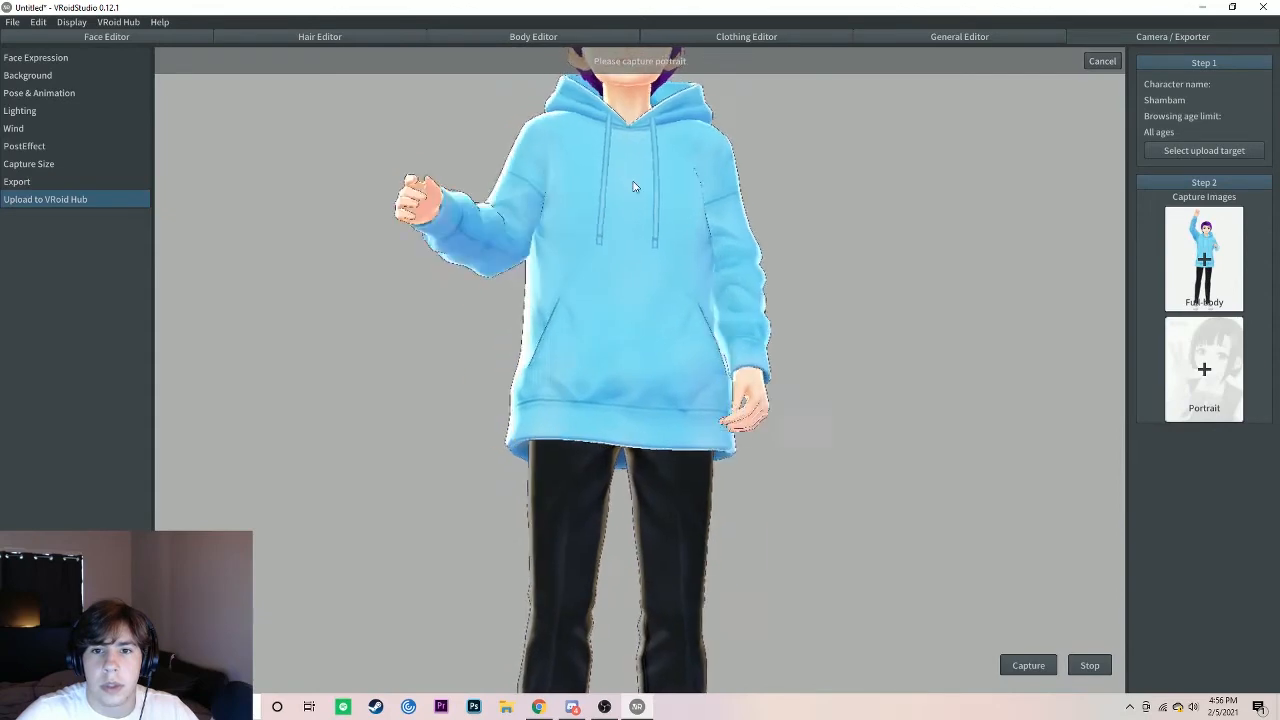
middle_drag(634, 186, 618, 380)
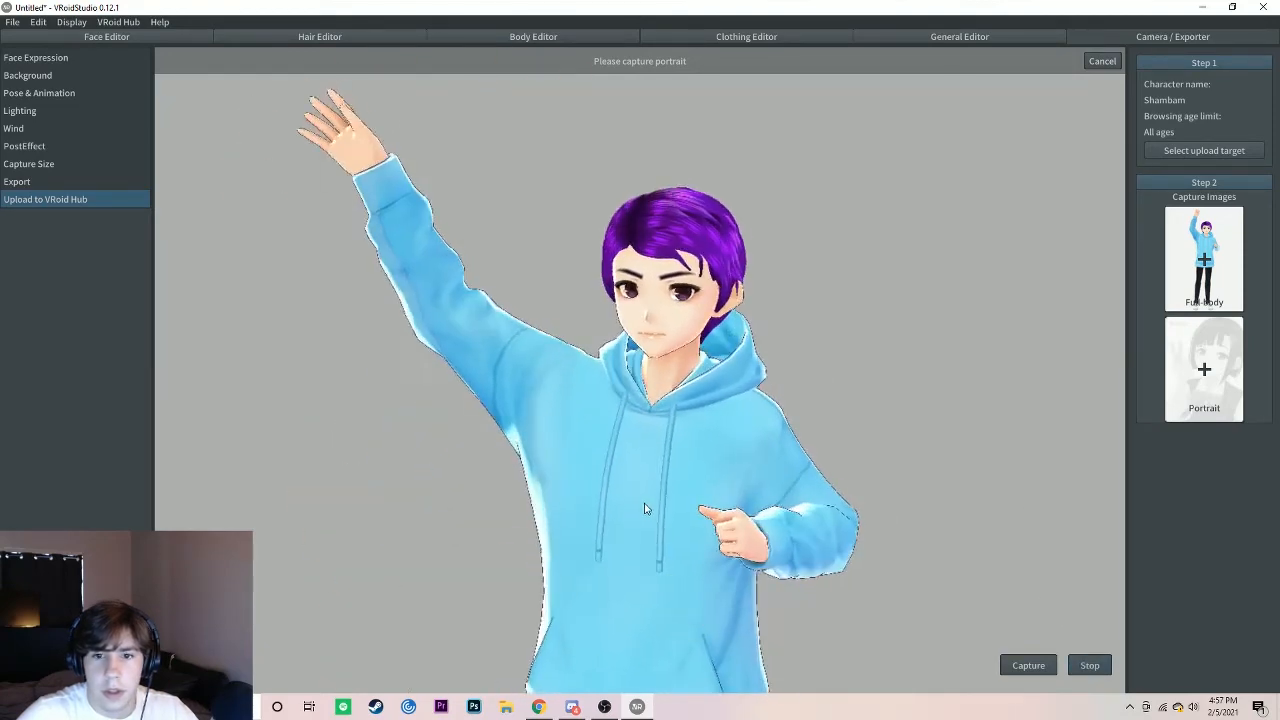
click(1026, 666)
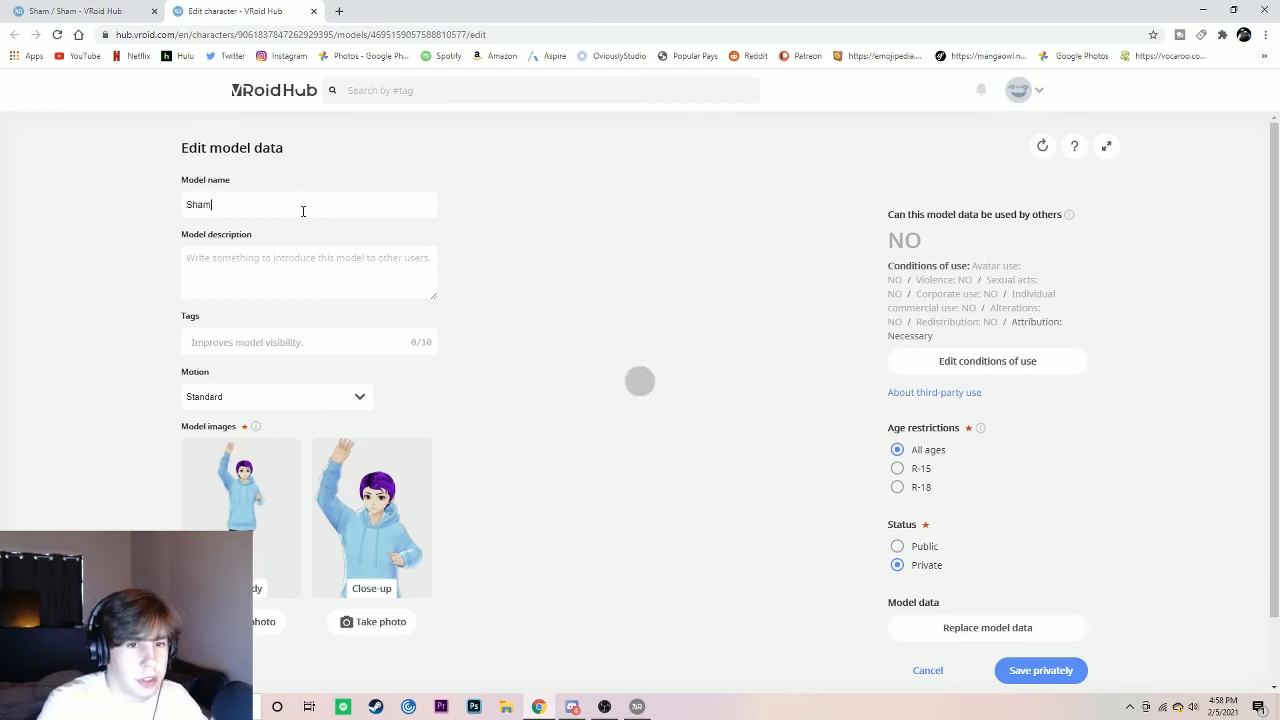
Step: On the VRoid Hub edit page in the browser, set the model name to Shambam
text(am)
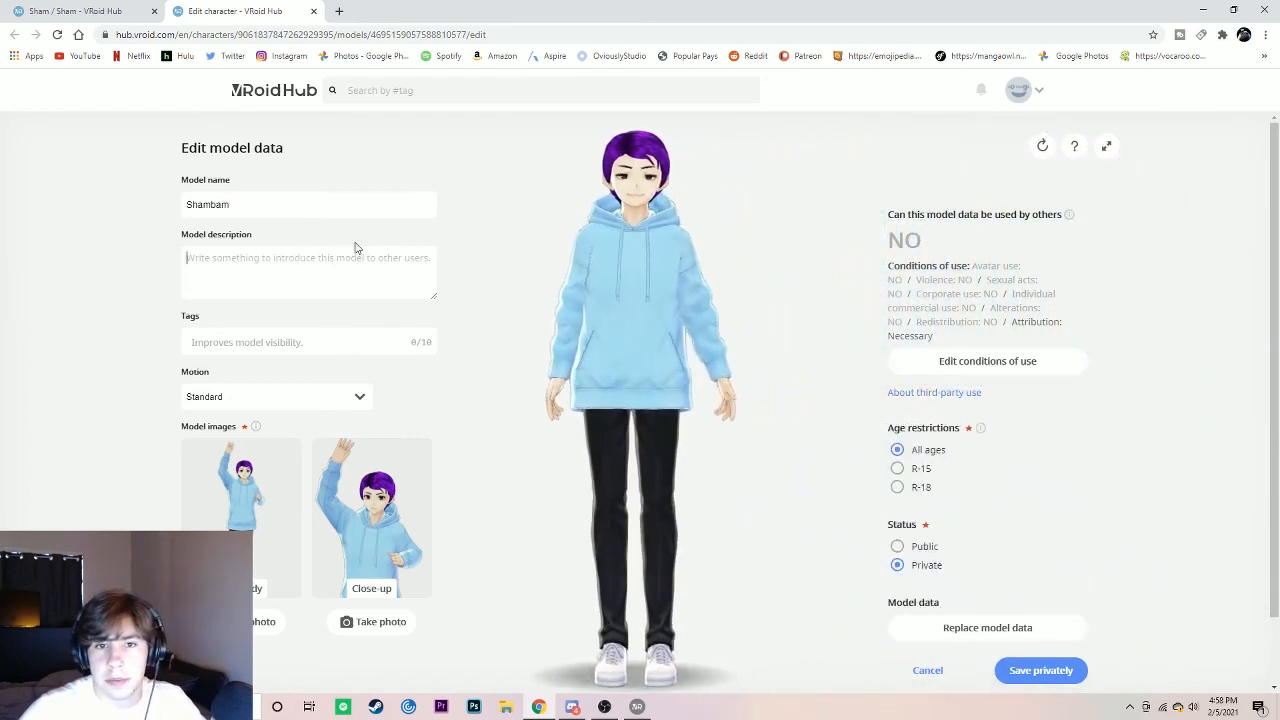
click(354, 249)
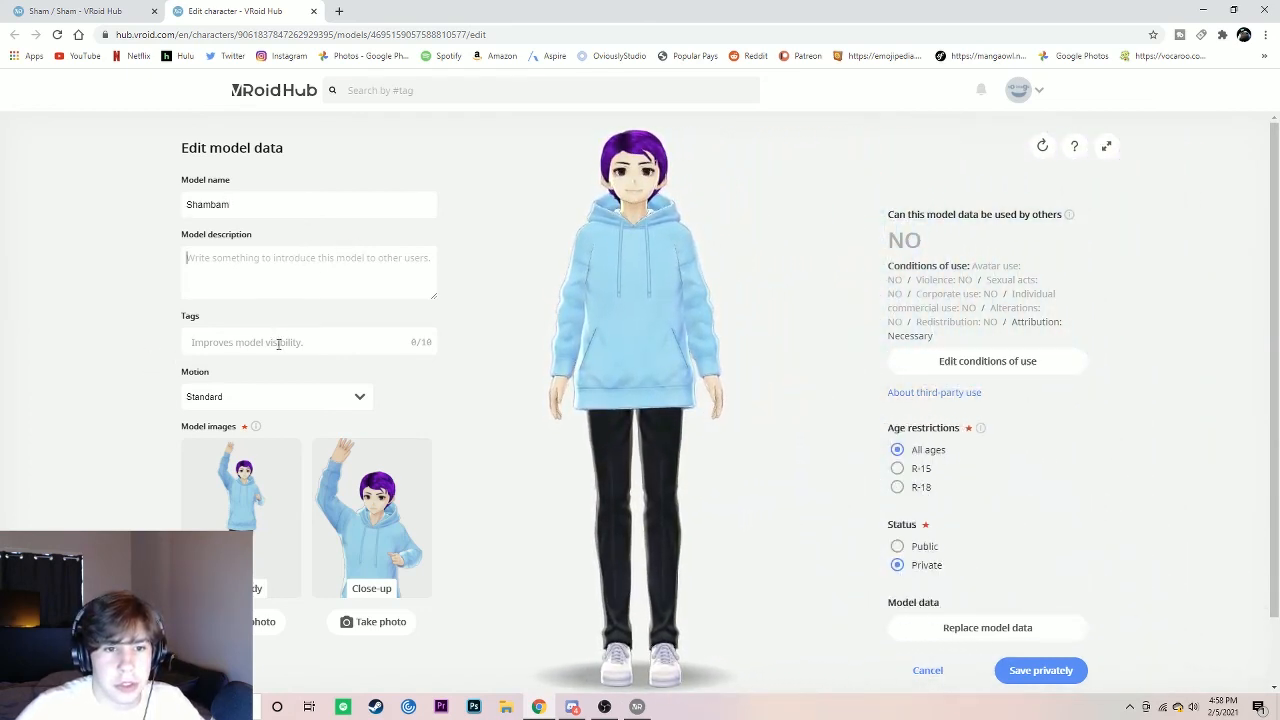
Step: Add the first five popular tags to the model, including VRoid, オリジナル, ワンピース and 制服
click(321, 344)
click(267, 384)
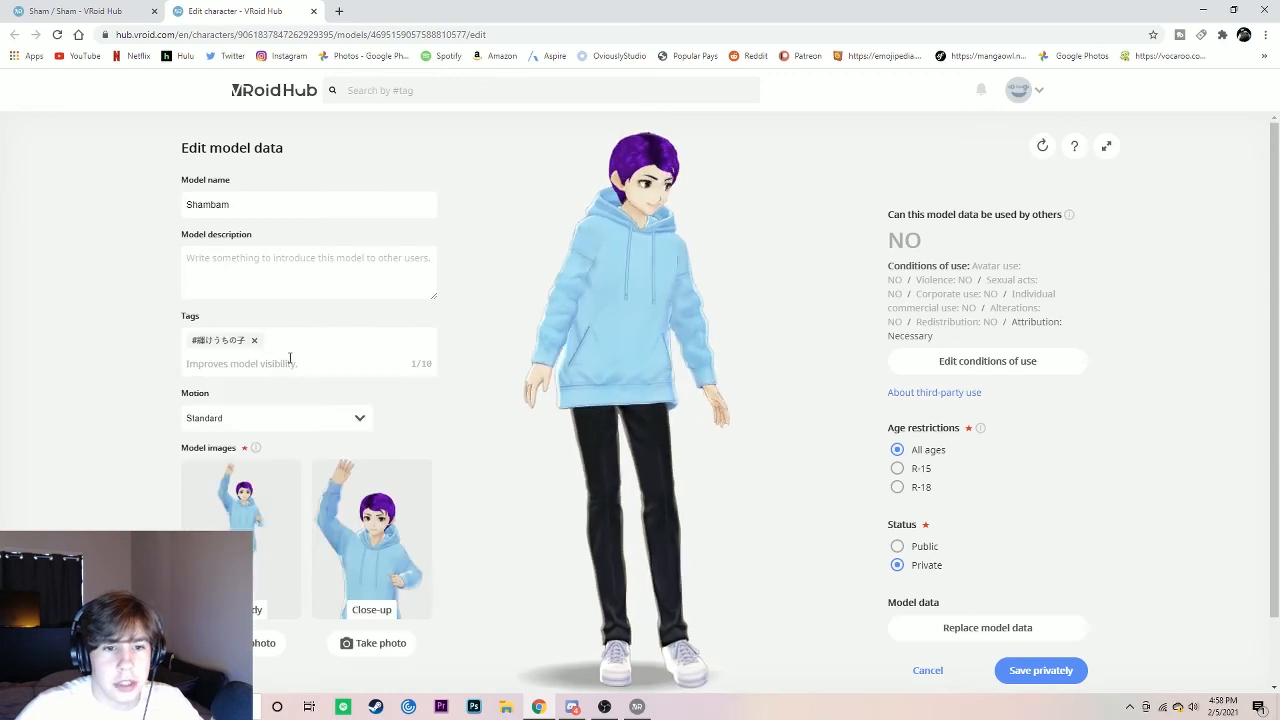
click(290, 358)
click(254, 411)
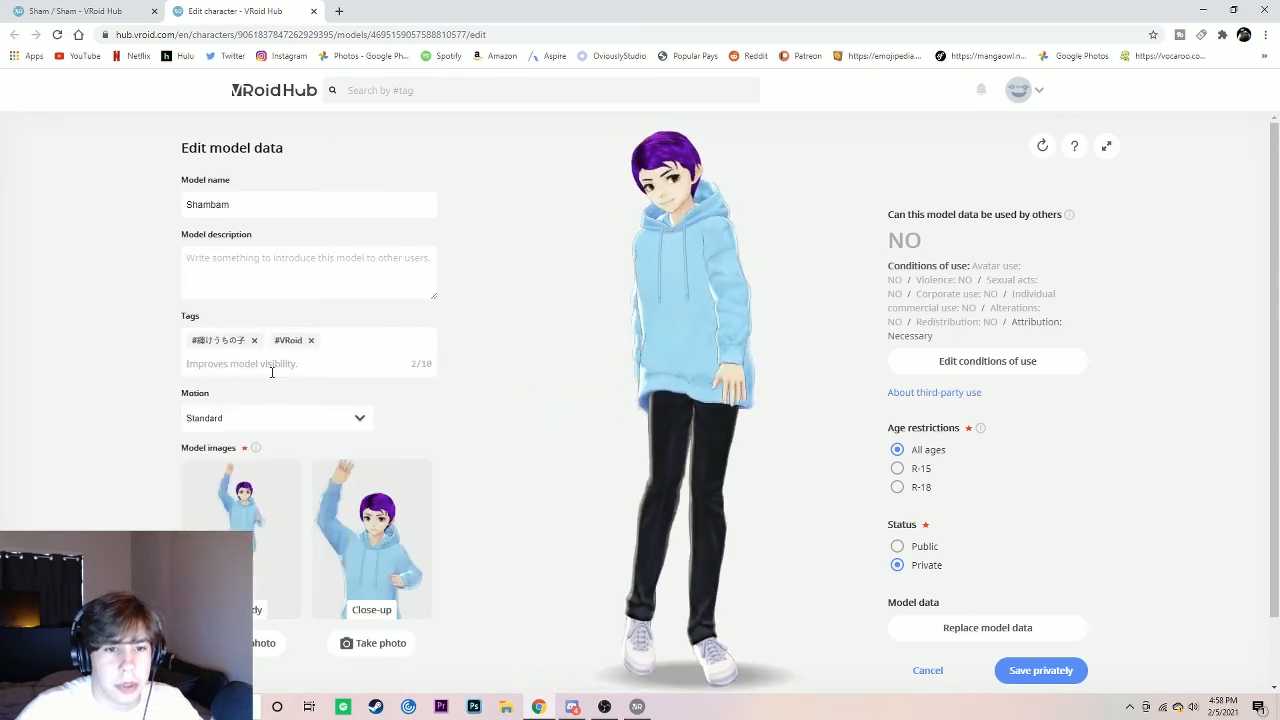
click(271, 366)
click(257, 412)
click(270, 369)
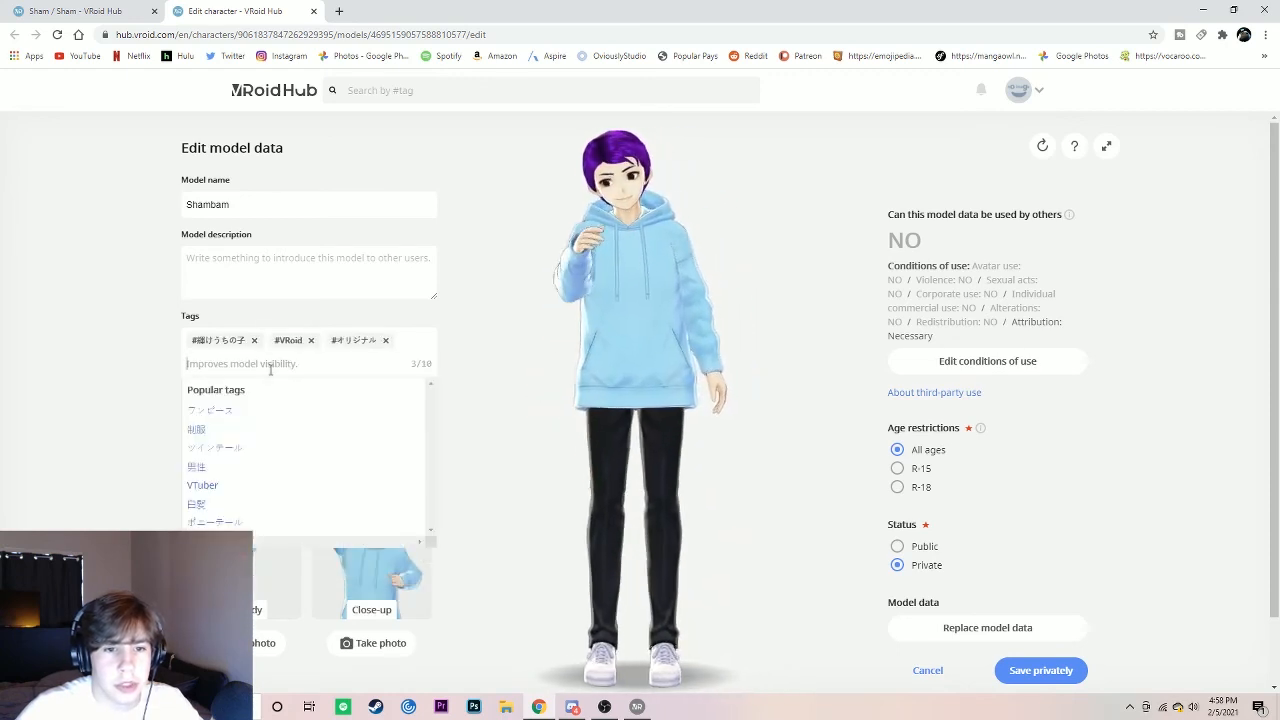
click(257, 412)
click(266, 383)
click(240, 431)
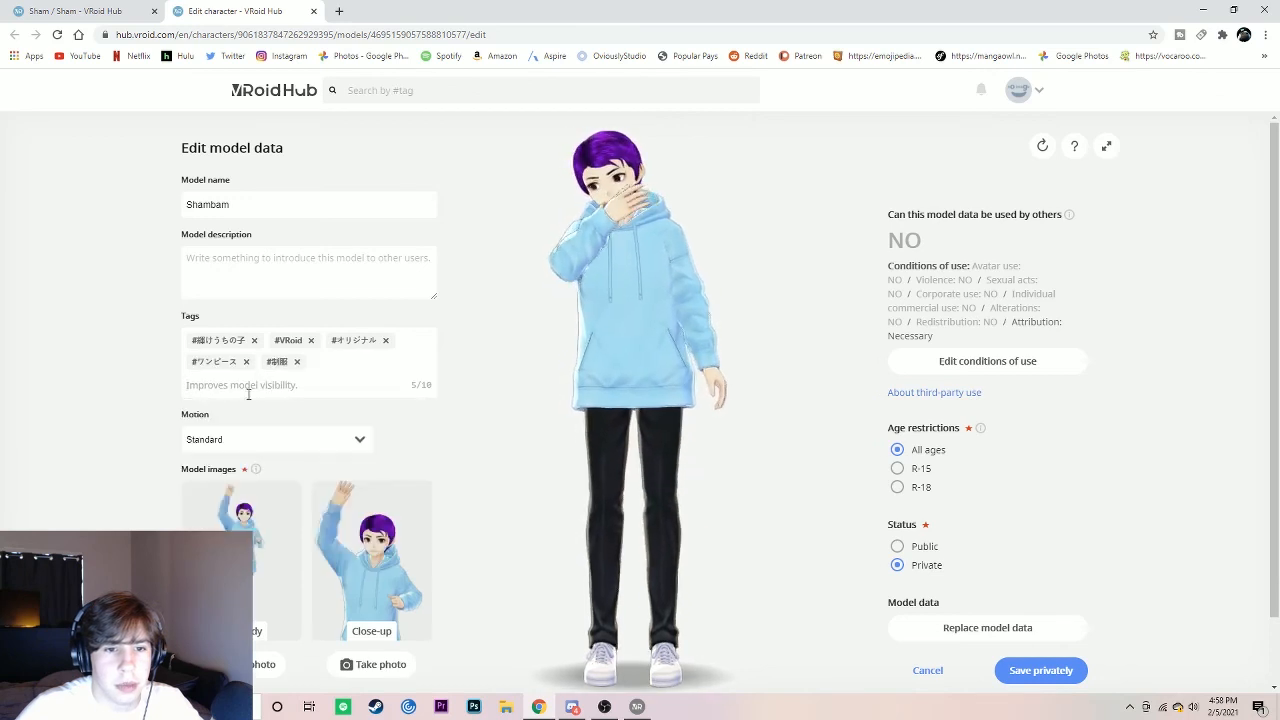
Step: Fill the remaining tag slots with ツインテール, 男性, VTuber, 白髪 and ポニーテール
click(248, 394)
click(246, 429)
click(248, 388)
click(237, 434)
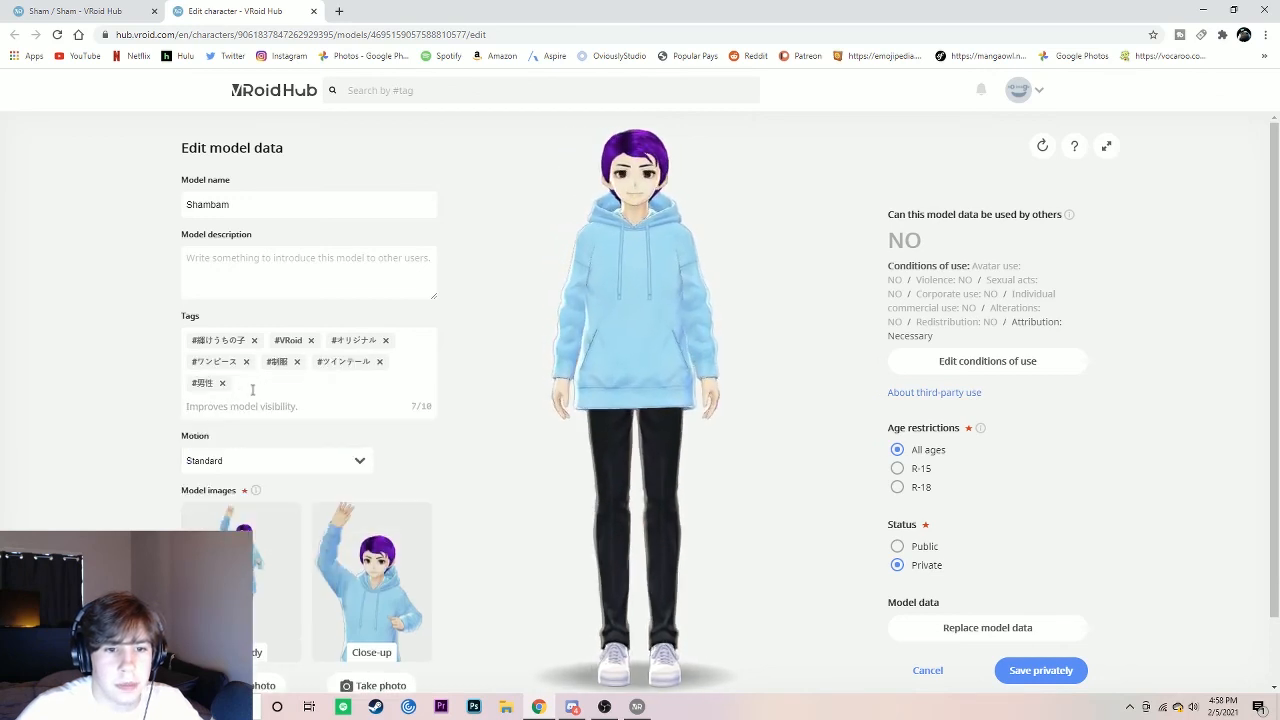
click(251, 406)
click(232, 455)
click(229, 406)
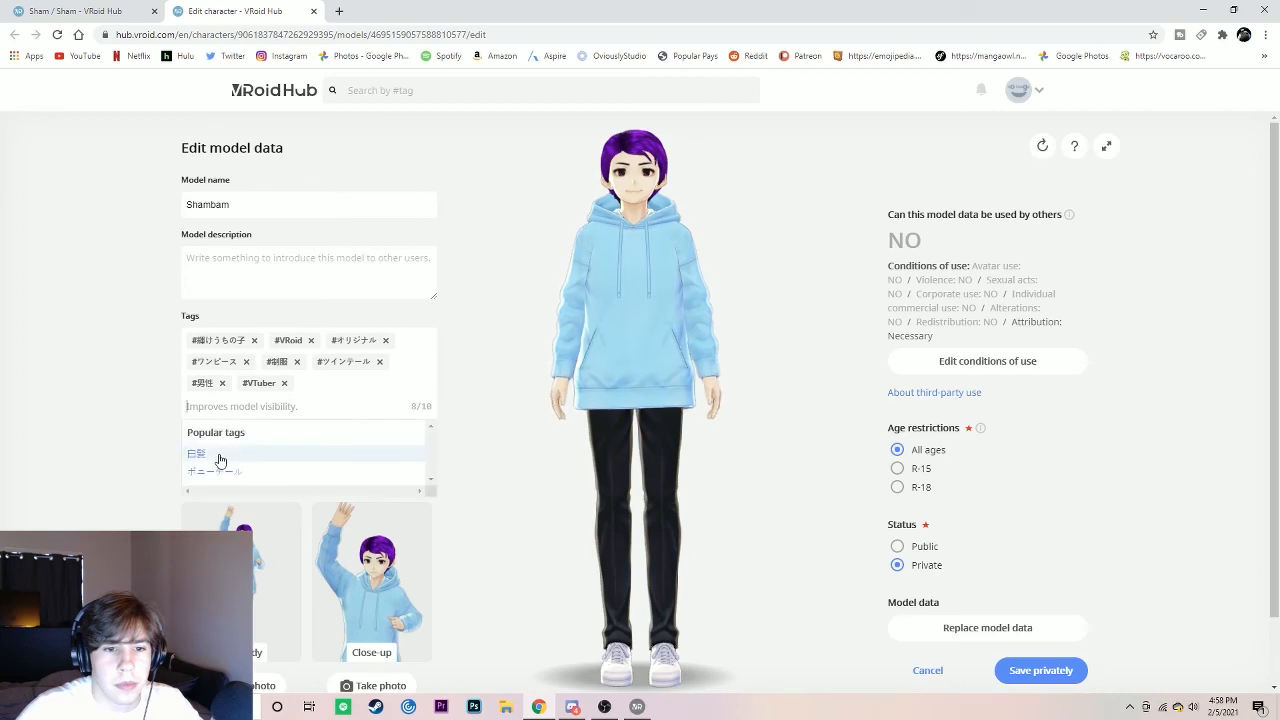
click(217, 455)
click(214, 406)
click(212, 454)
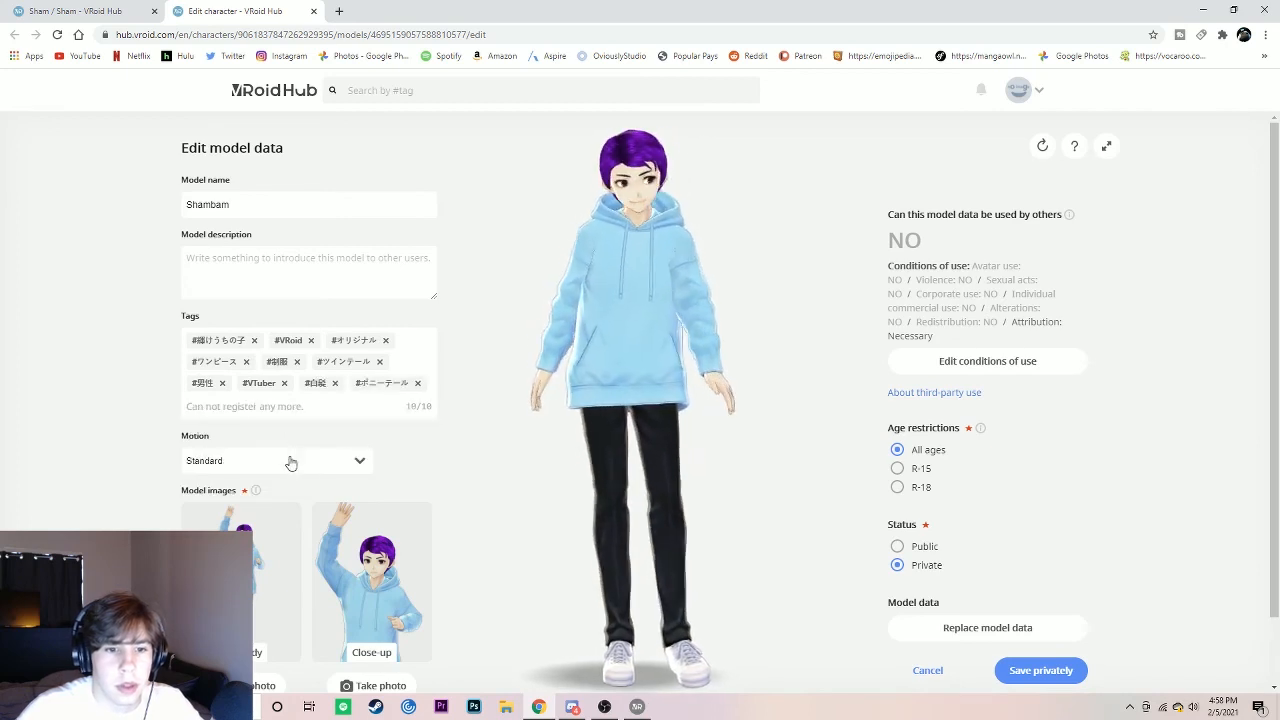
Step: Preview the Shy, Energetic and Flamboyant motions on the model and settle on Gentleman
click(350, 465)
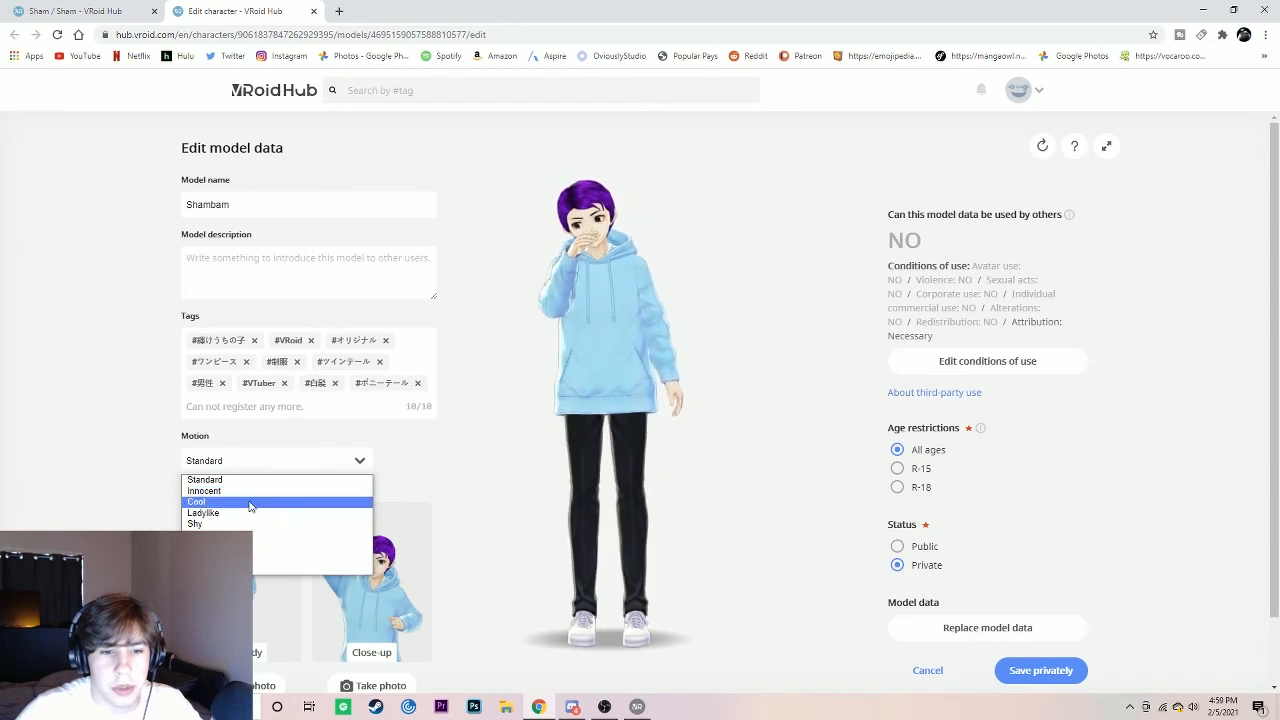
click(235, 525)
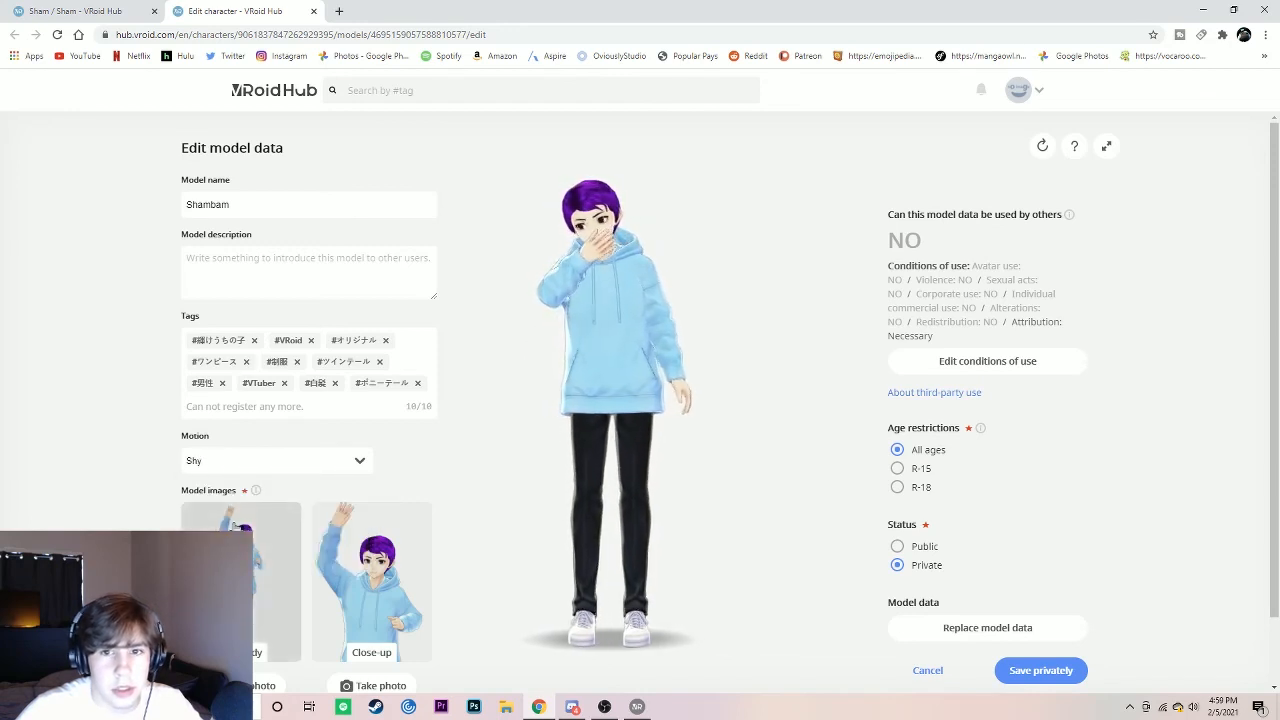
click(295, 469)
click(268, 534)
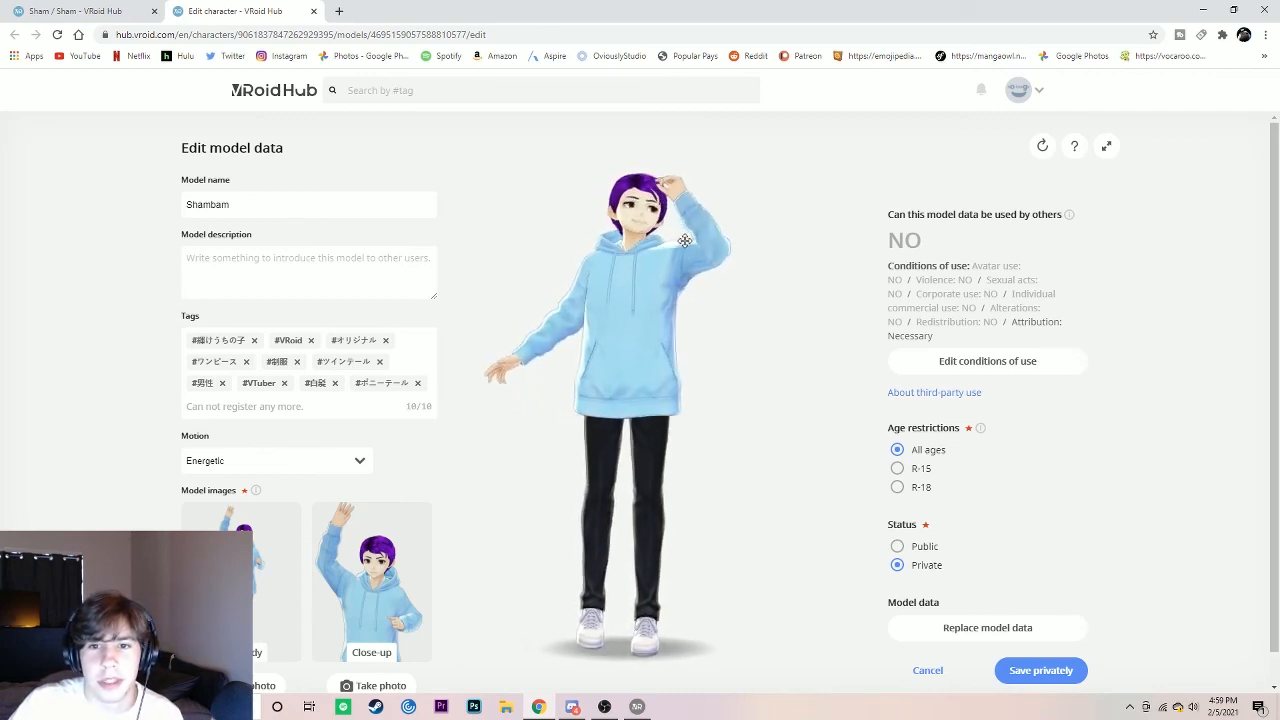
click(273, 462)
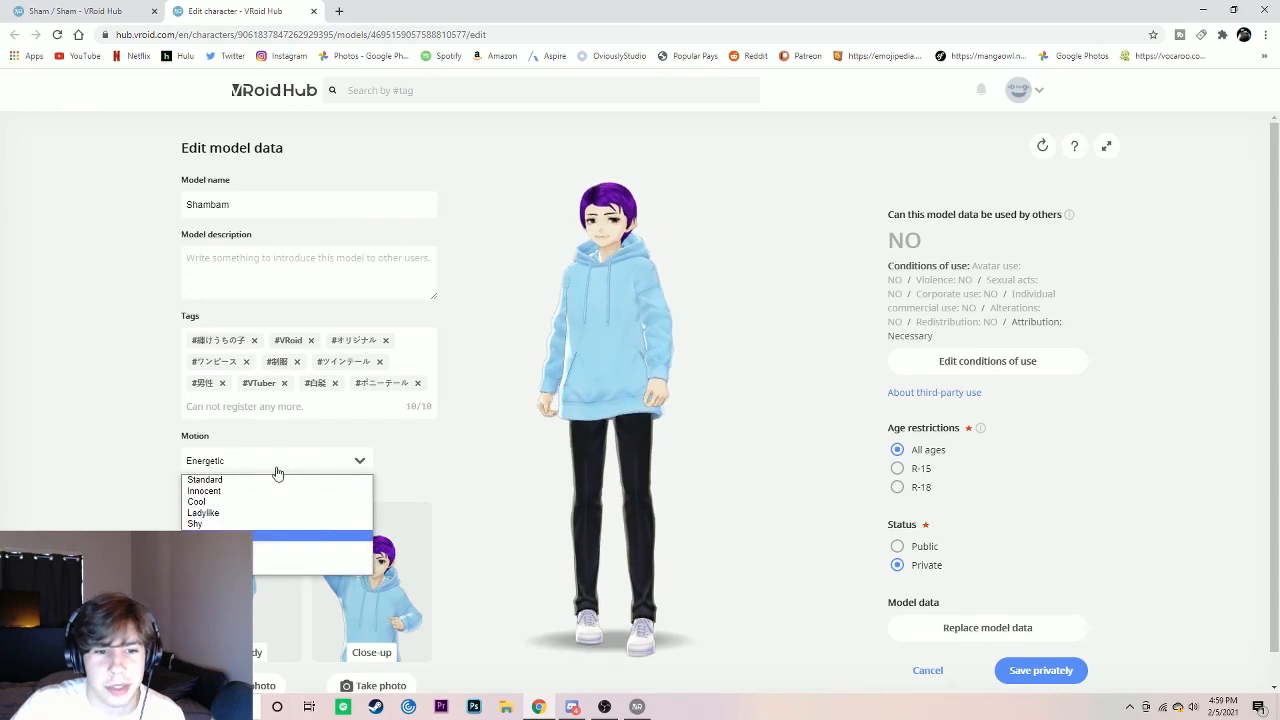
click(255, 546)
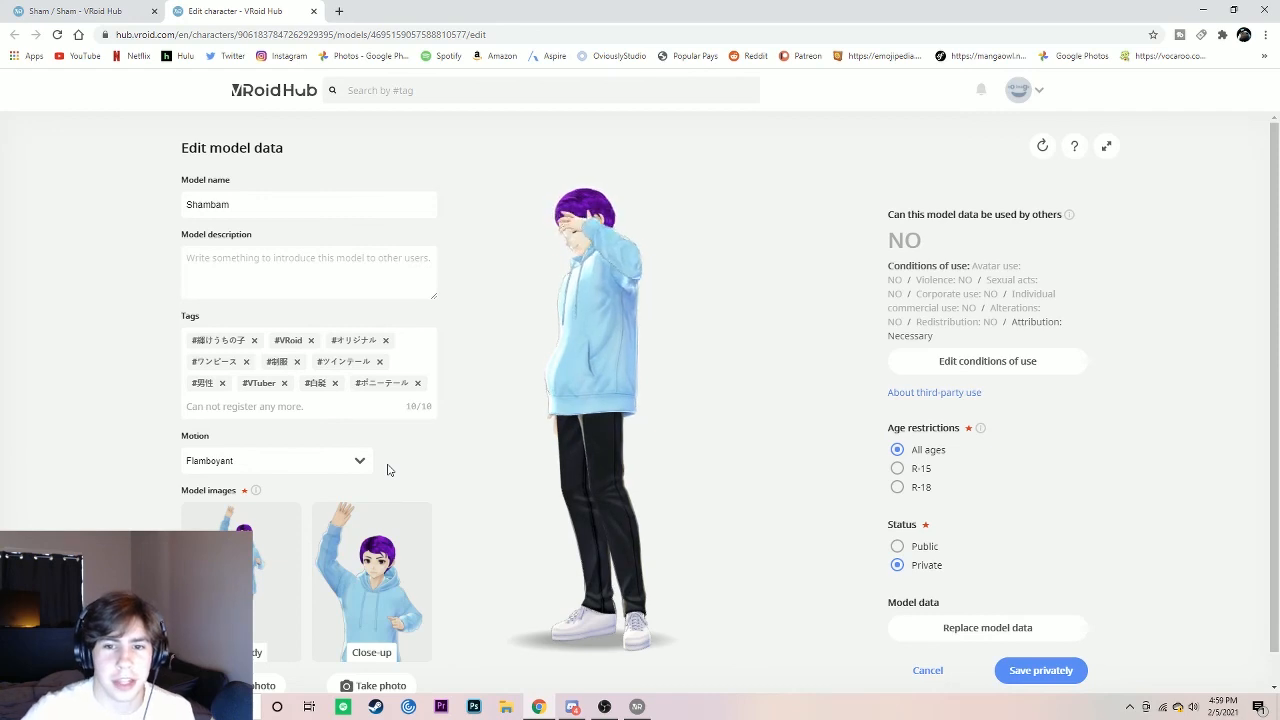
click(350, 465)
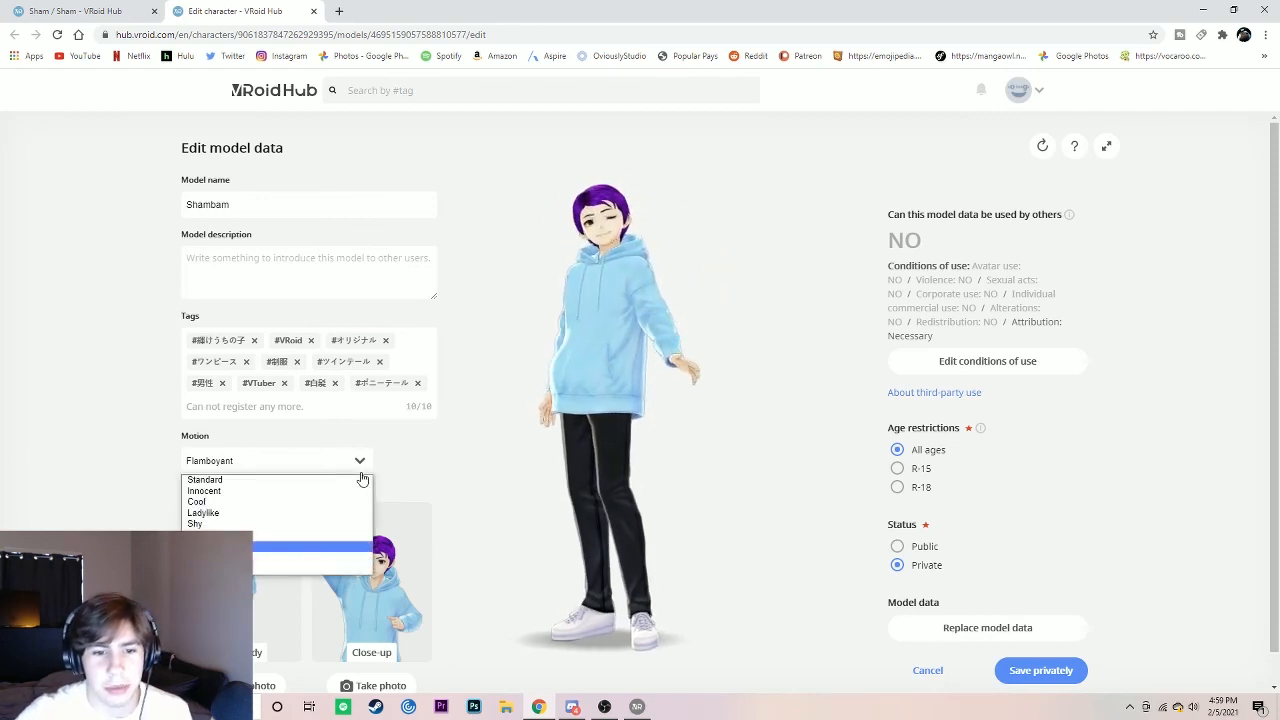
click(267, 558)
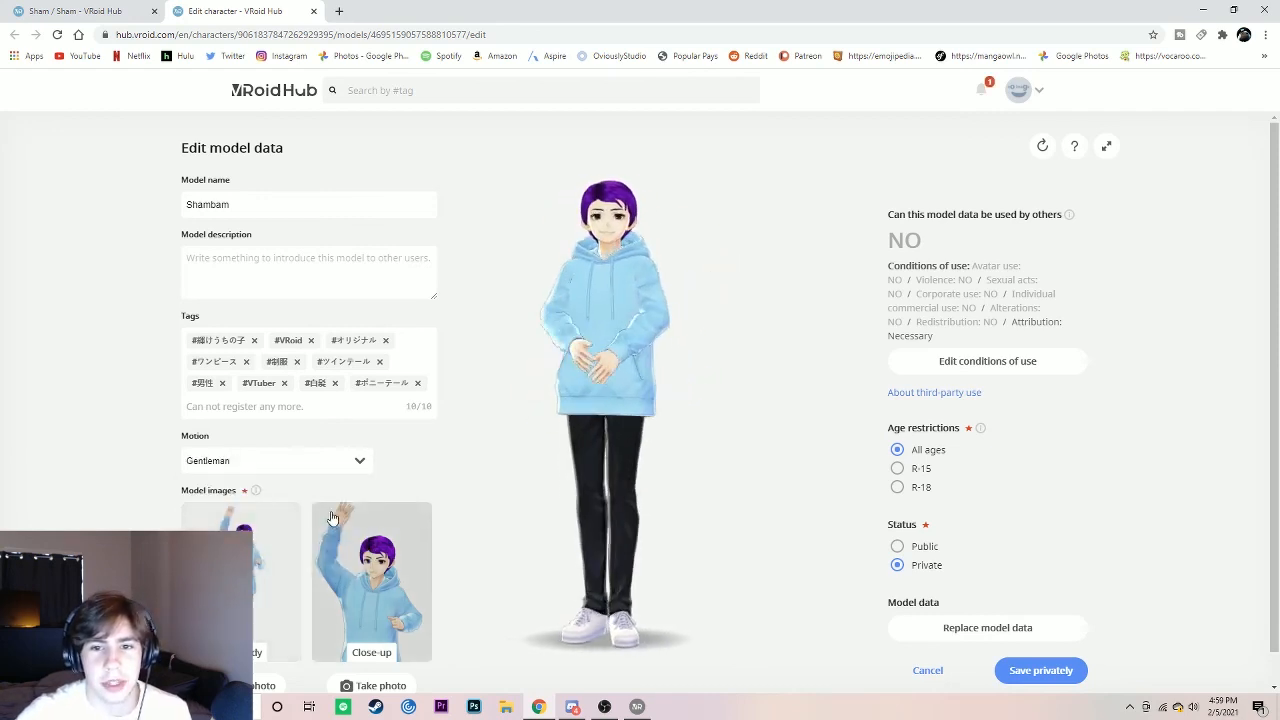
Step: Edit the model's conditions of use to allow use by others, limited to usage on connected apps only
click(998, 362)
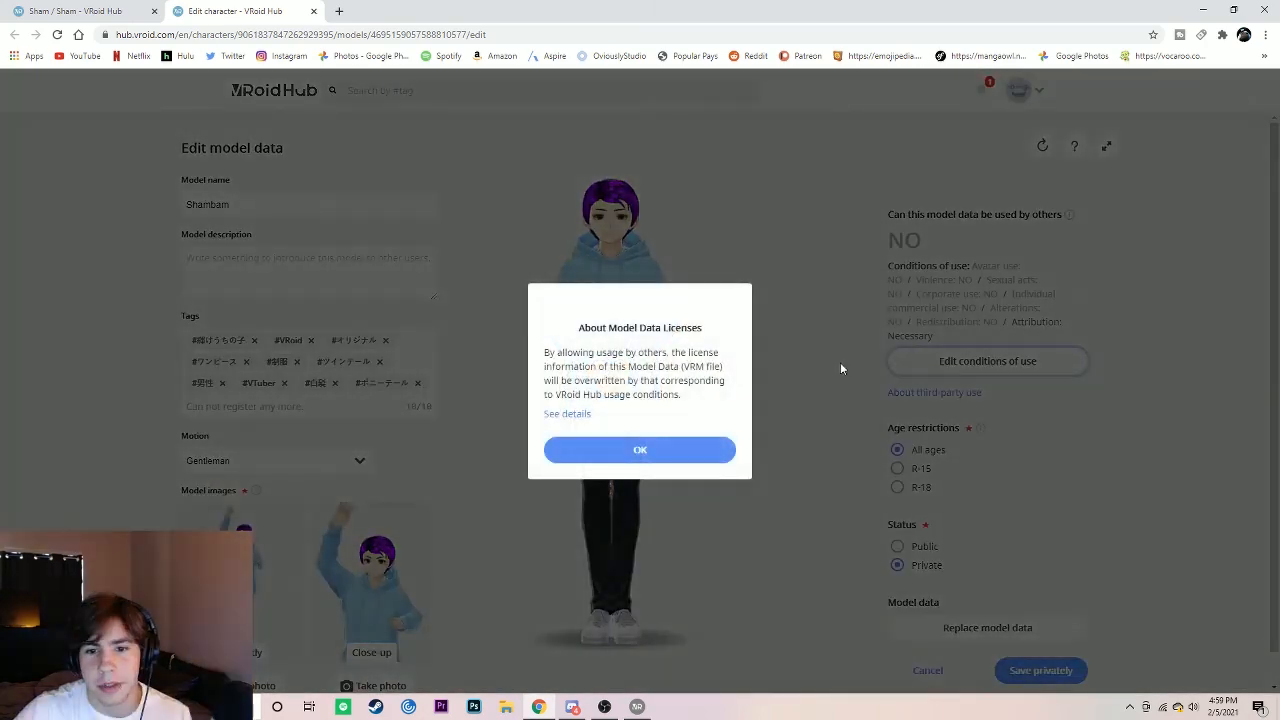
click(672, 451)
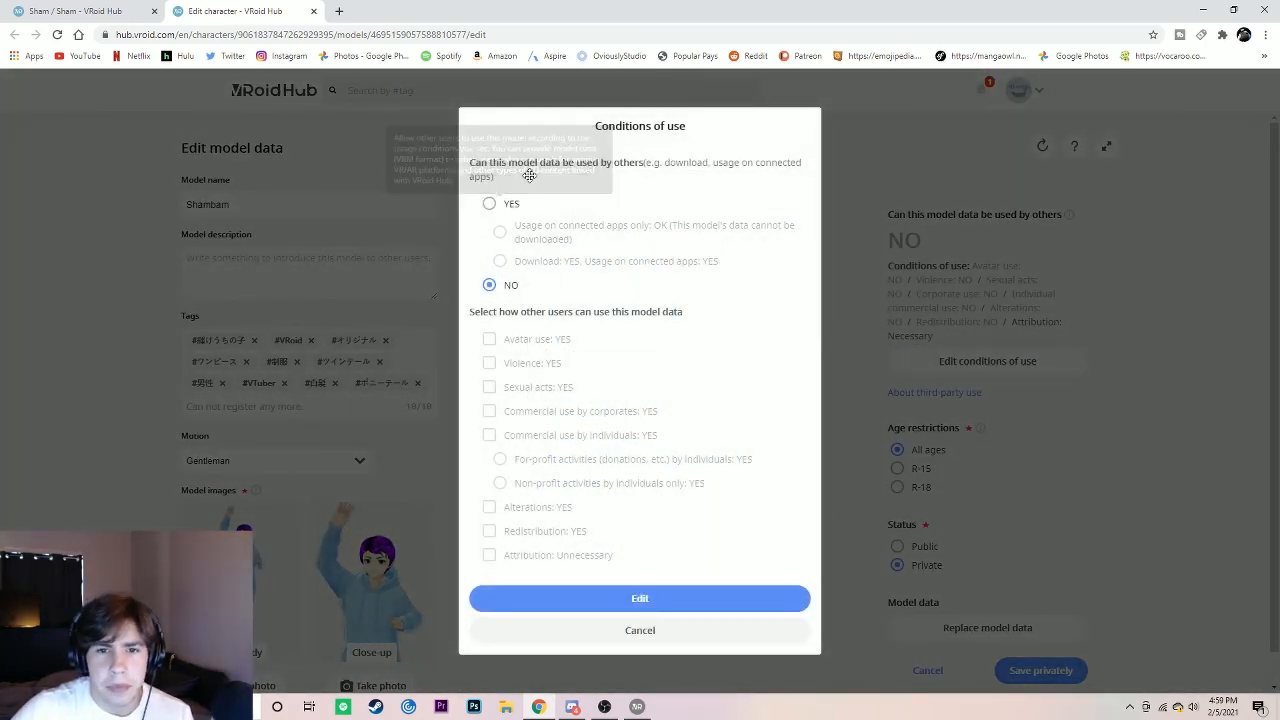
click(489, 205)
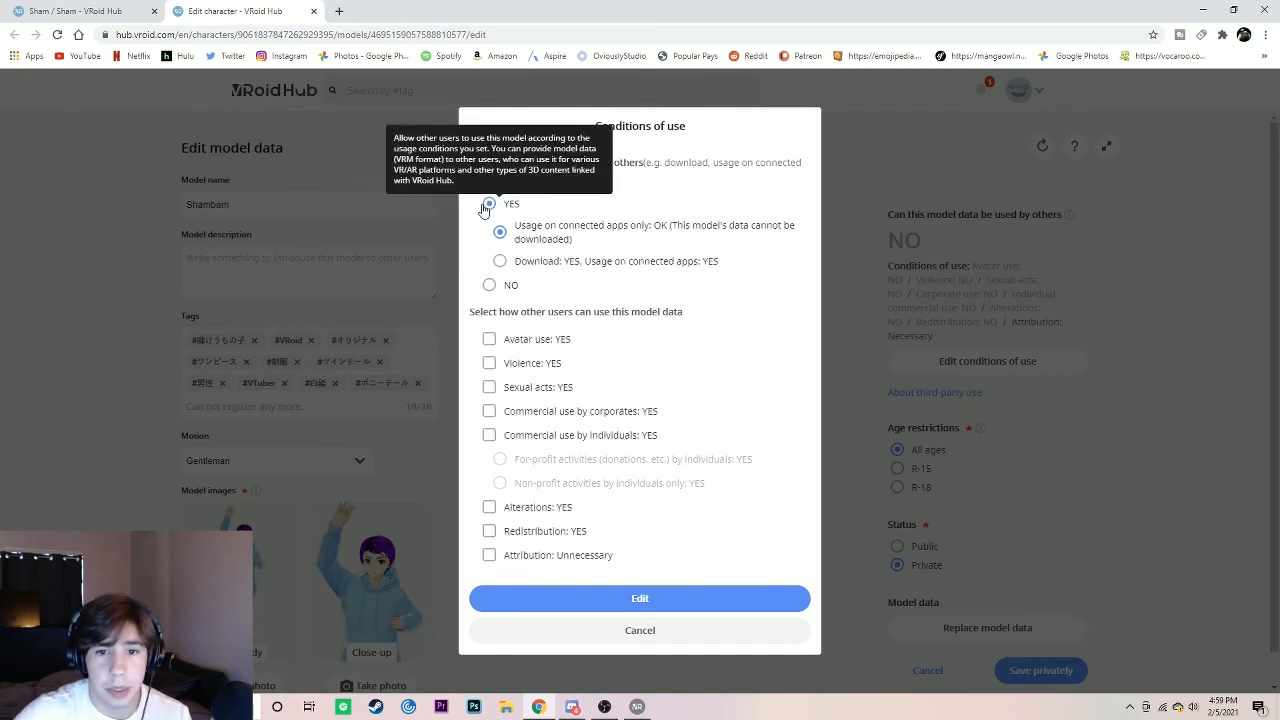
Step: Permit avatar use, violence, sexual acts, alterations and redistribution, make attribution unnecessary, and apply the conditions of use
click(489, 339)
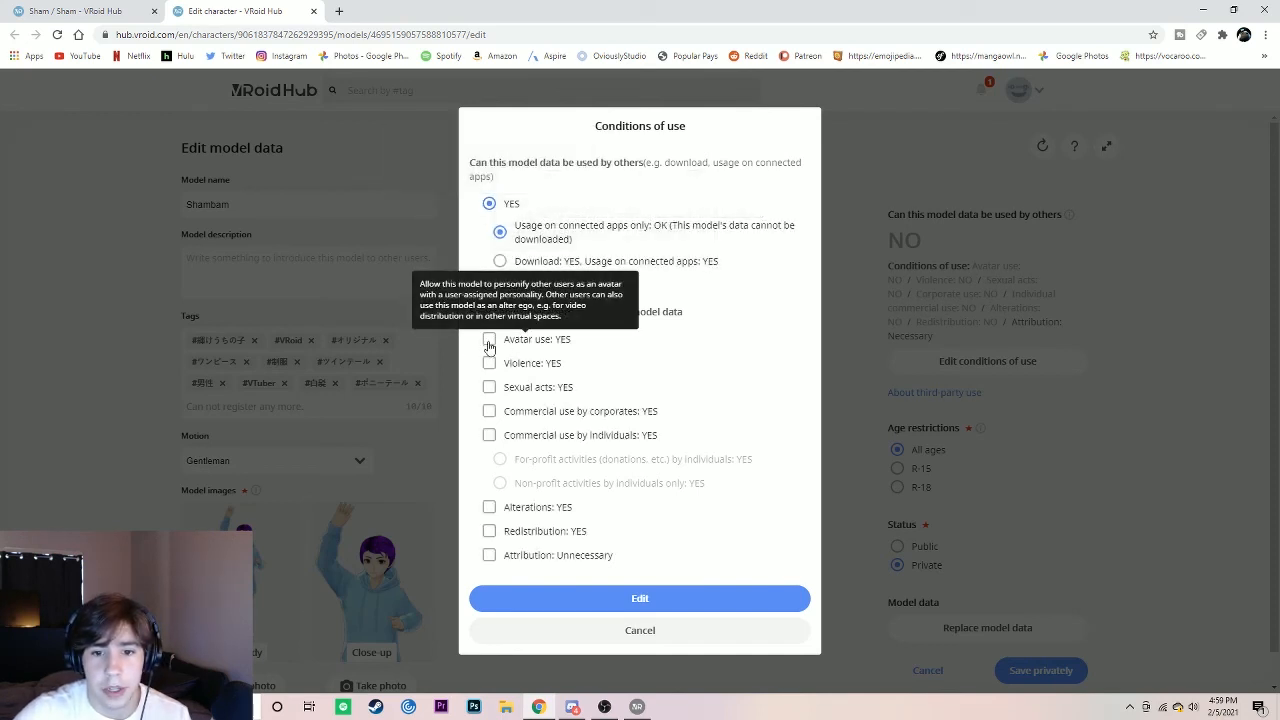
click(489, 363)
click(489, 387)
click(489, 507)
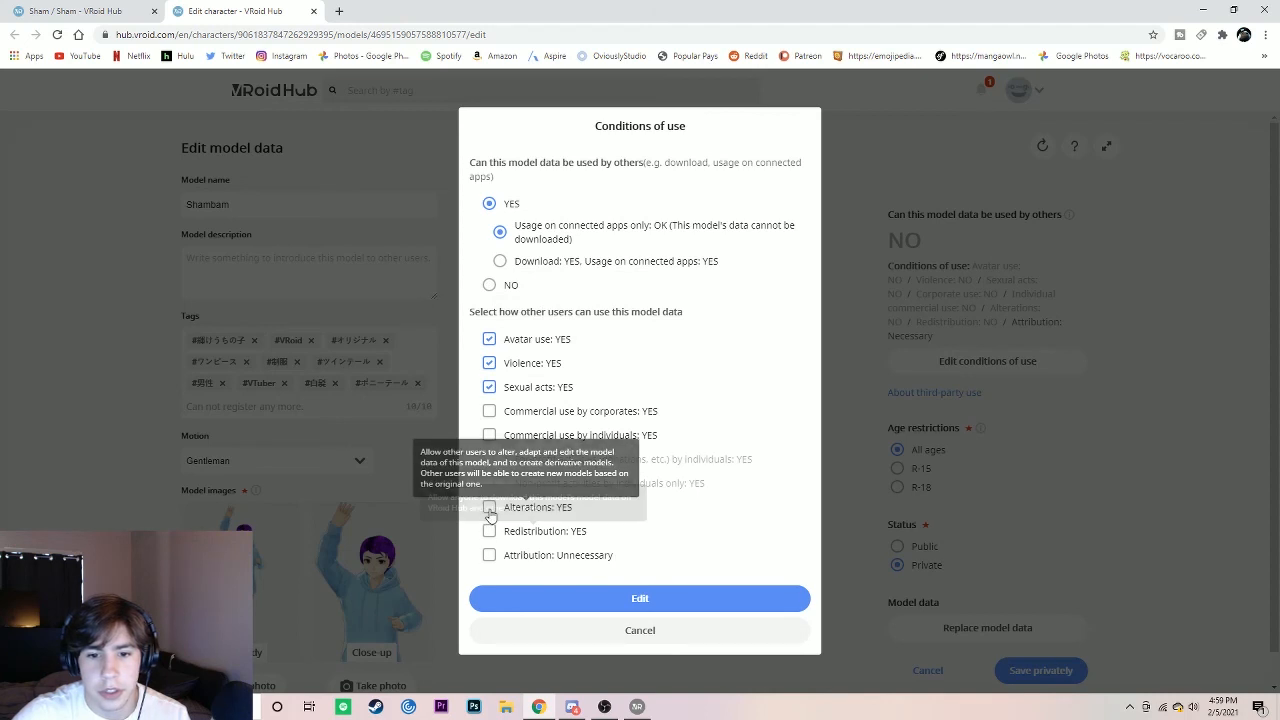
click(489, 531)
click(489, 555)
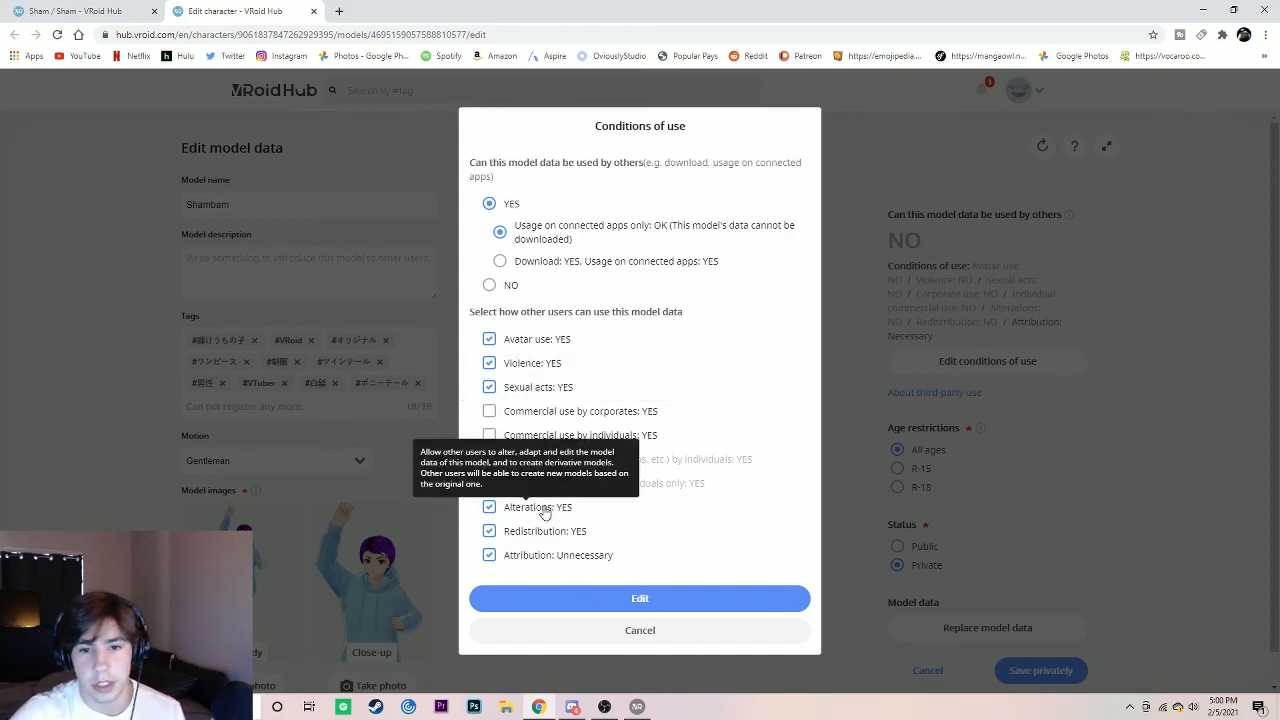
click(625, 602)
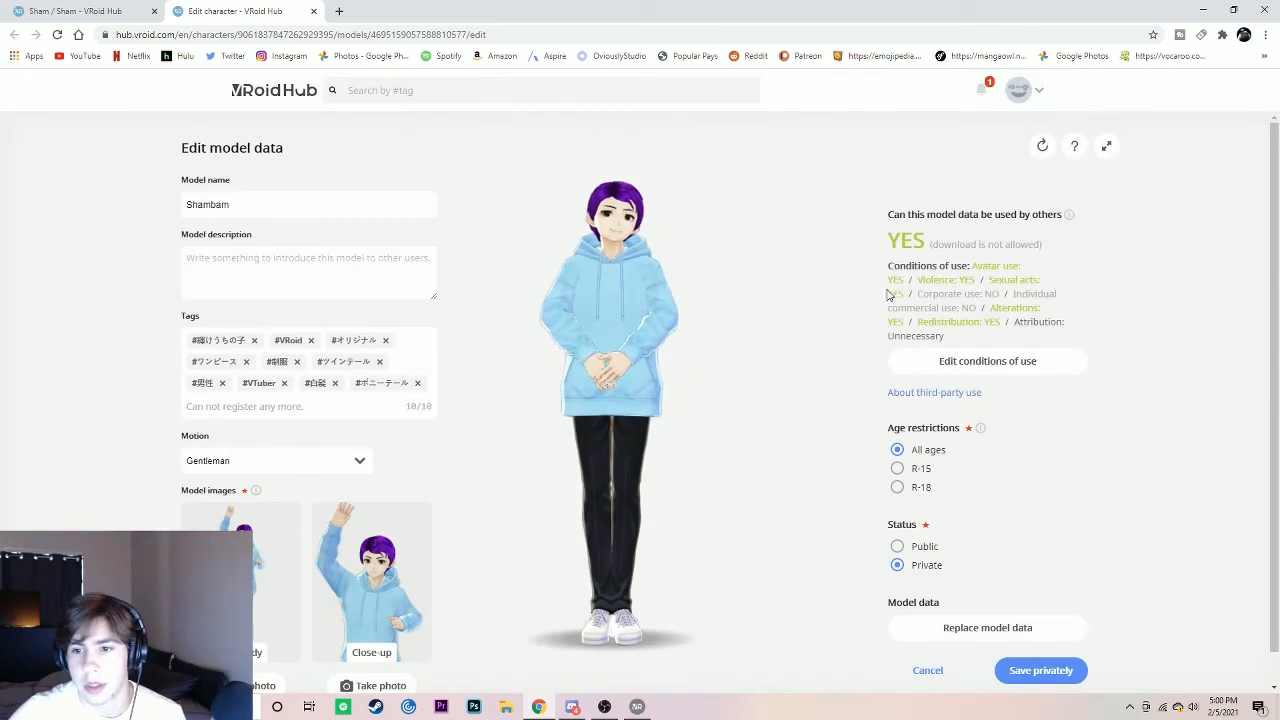
Step: Set the model's status to Public and change its motion to Powerful
scroll(750, 309, down, 2)
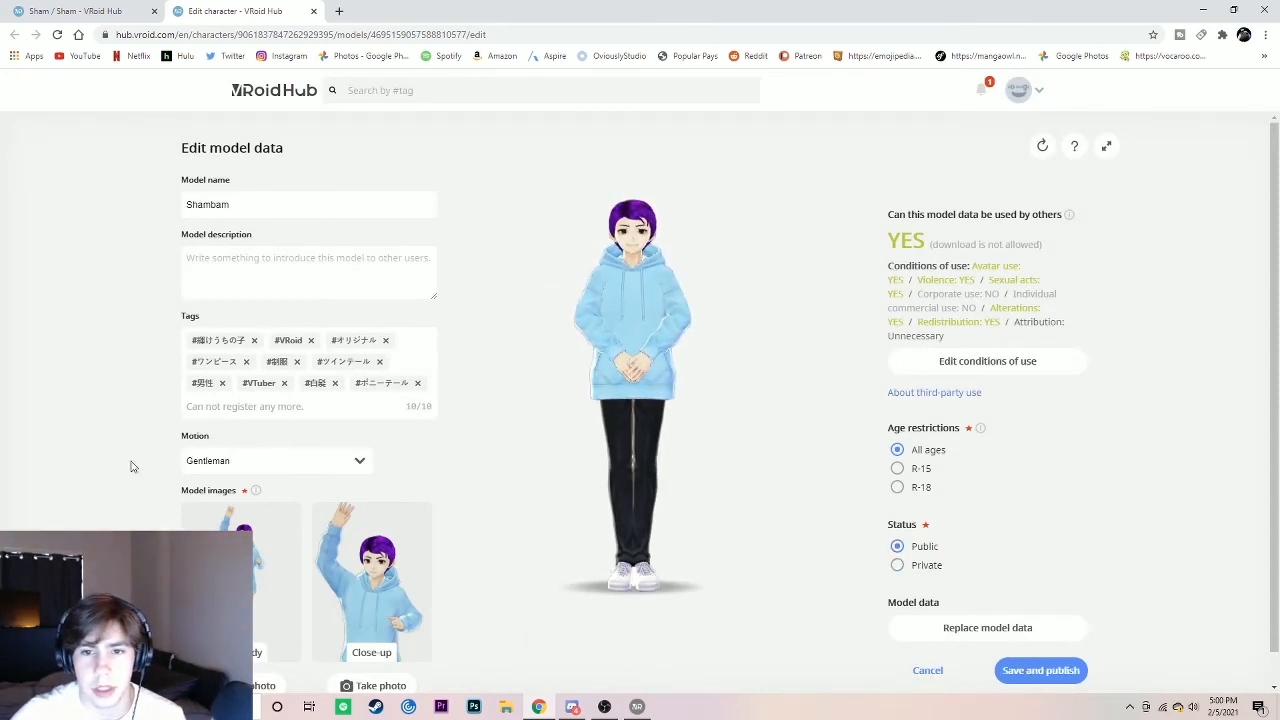
click(245, 462)
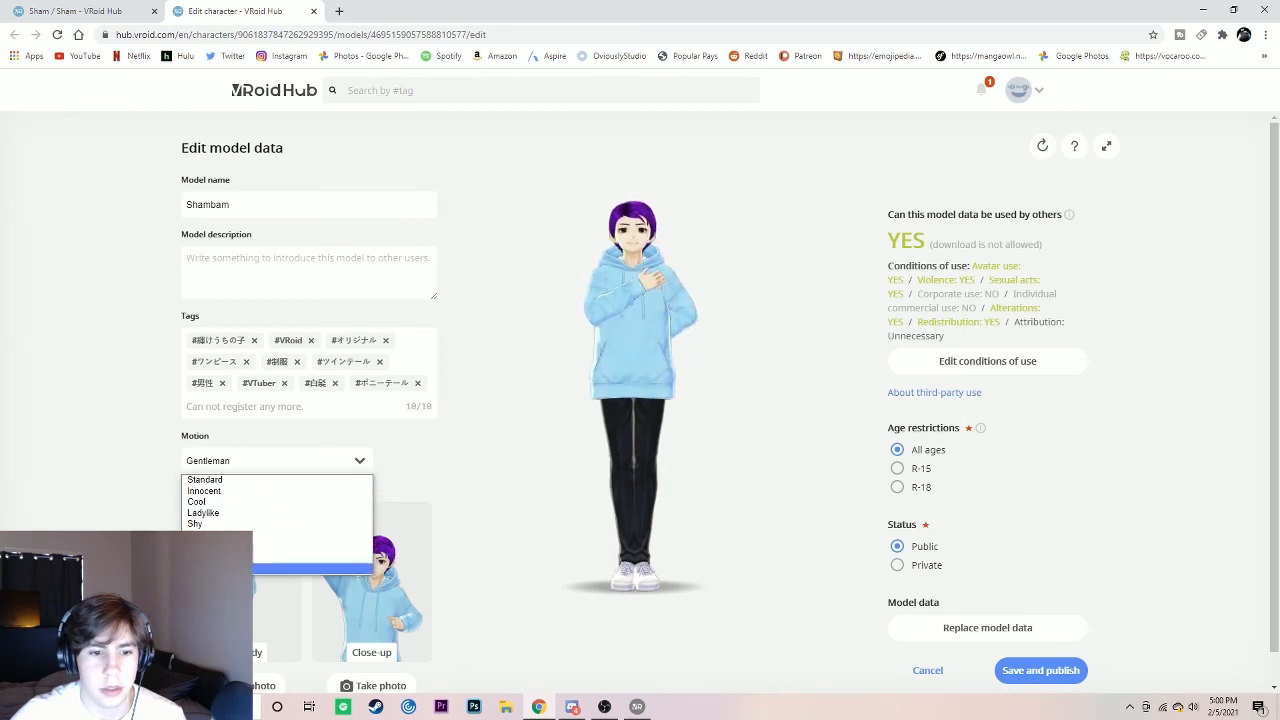
click(320, 568)
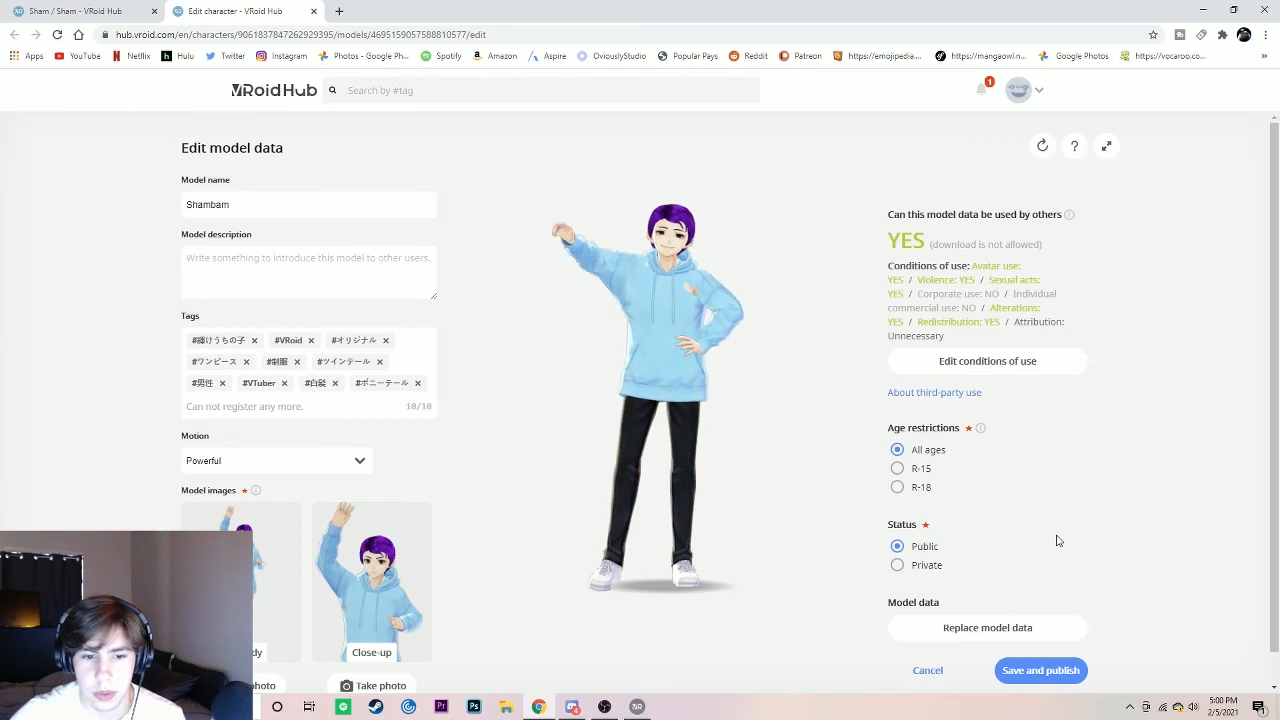
Step: Save and publish the model, and view the animated avatar up close on its character page
click(1035, 672)
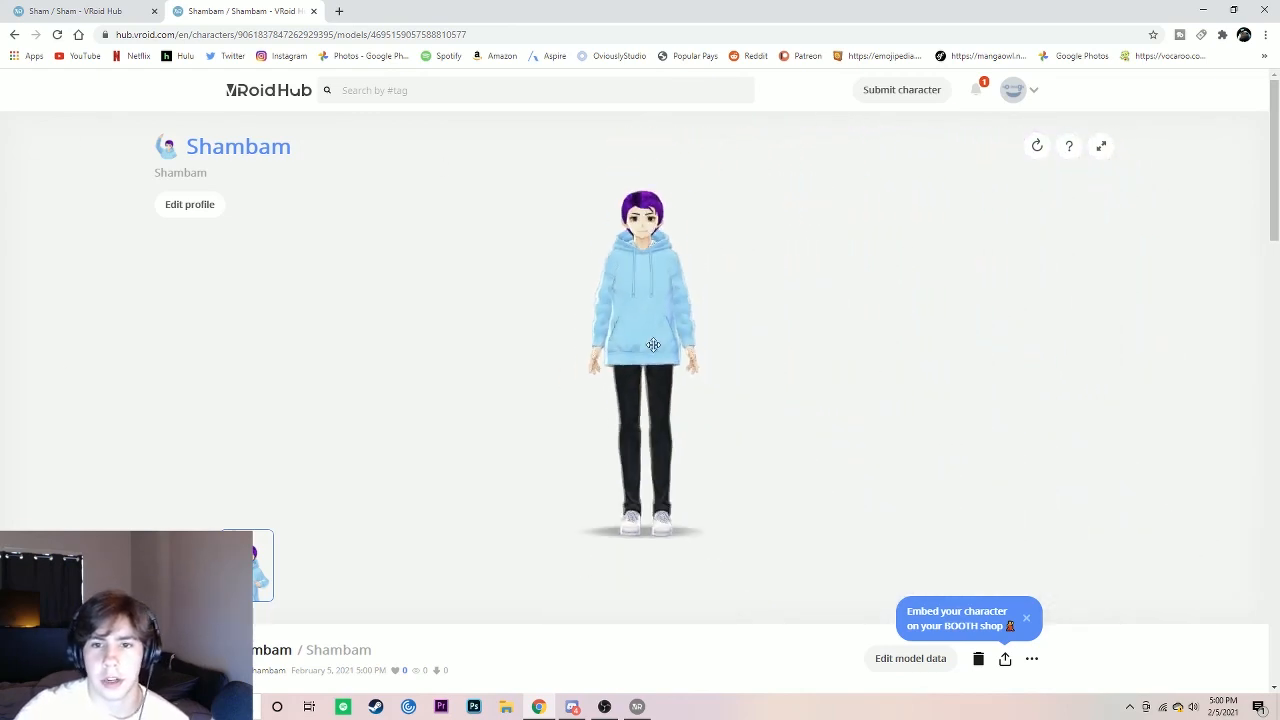
scroll(652, 346, up, 5)
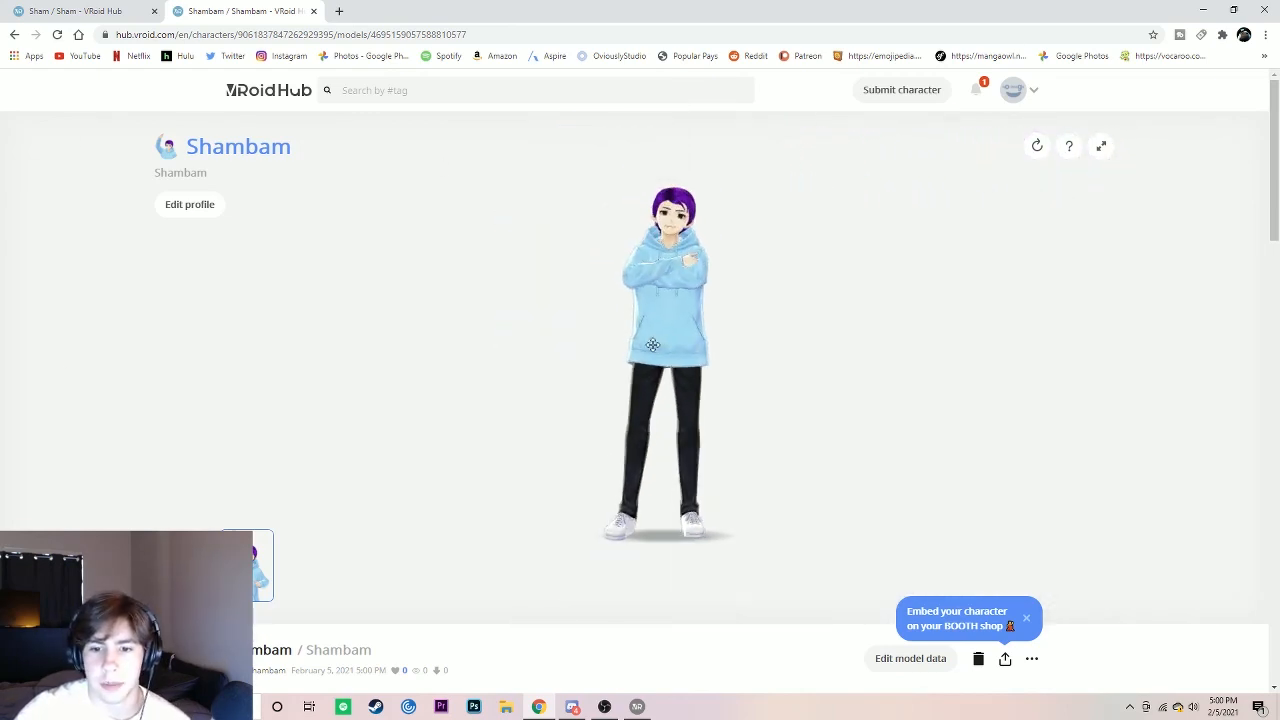
scroll(652, 346, up, 2)
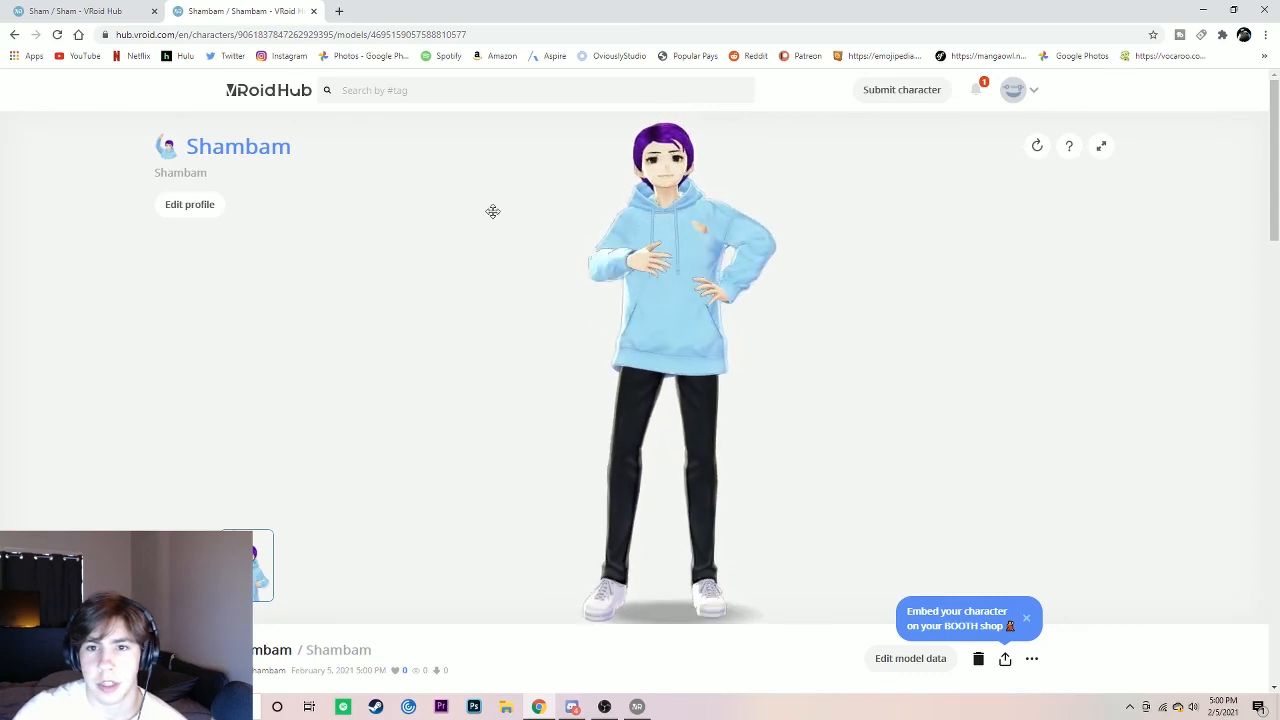